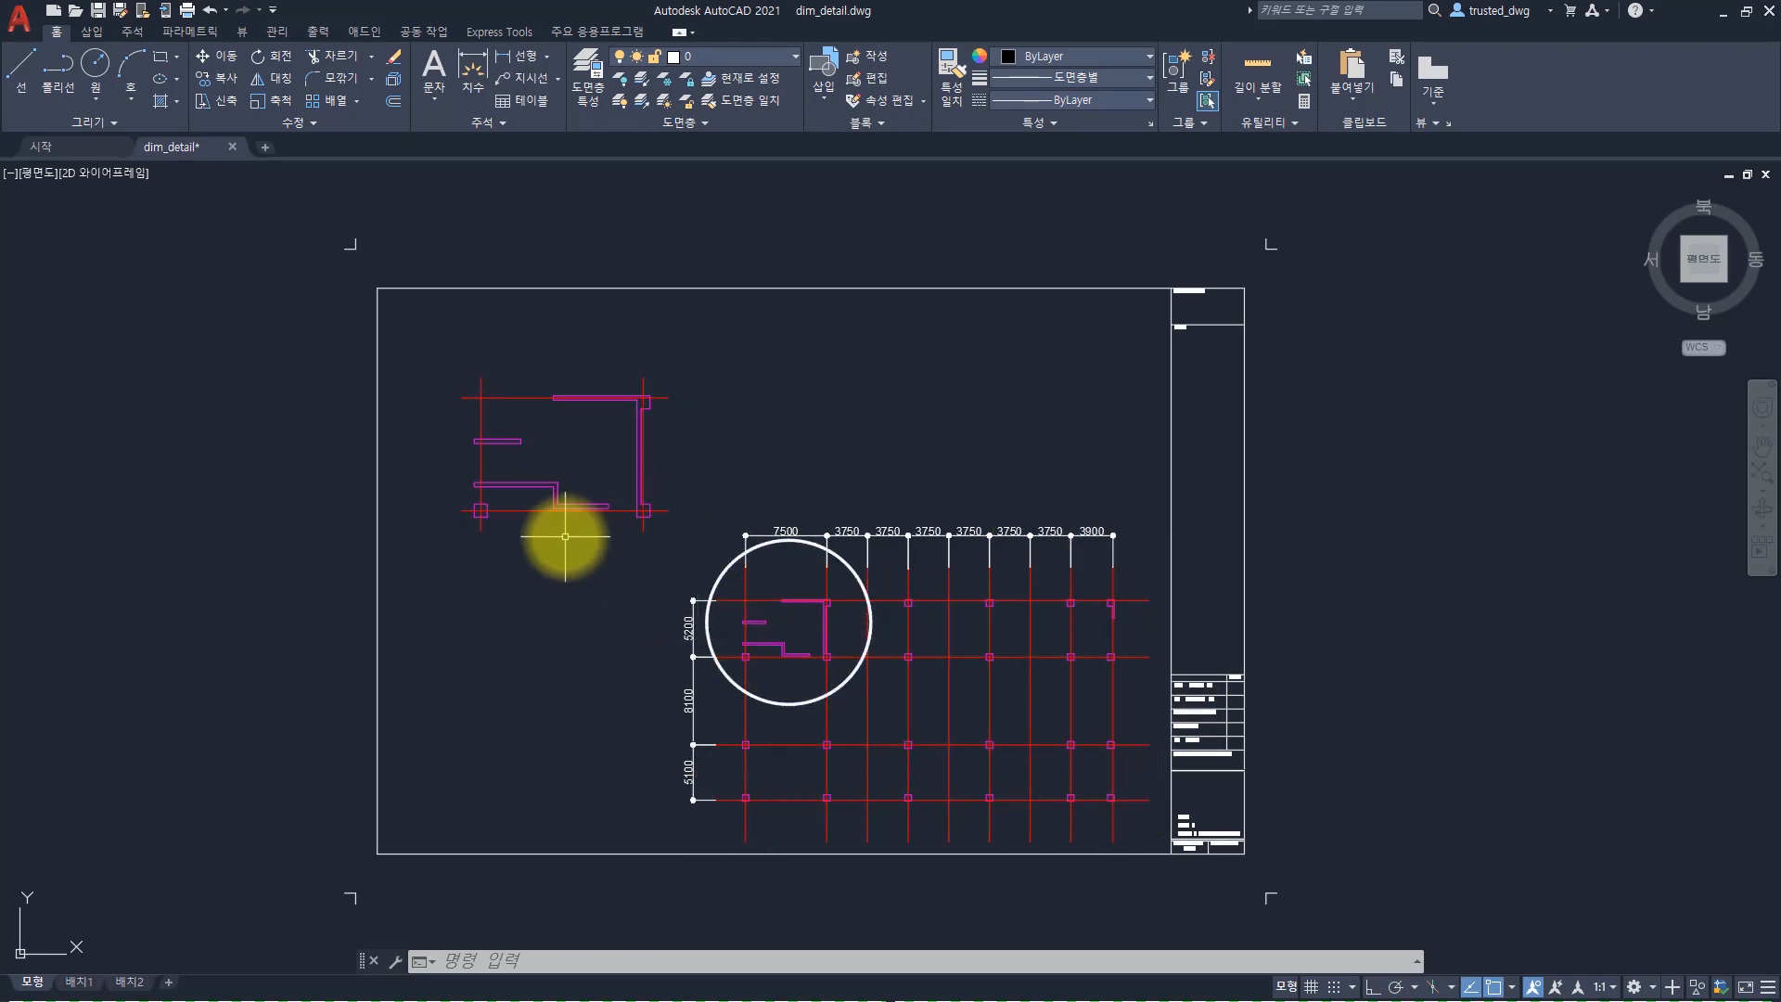
Place a linear dimension above the enlarged detail, between its two vertical grid lines
scroll(565, 536, "up", 2)
key("Escape")
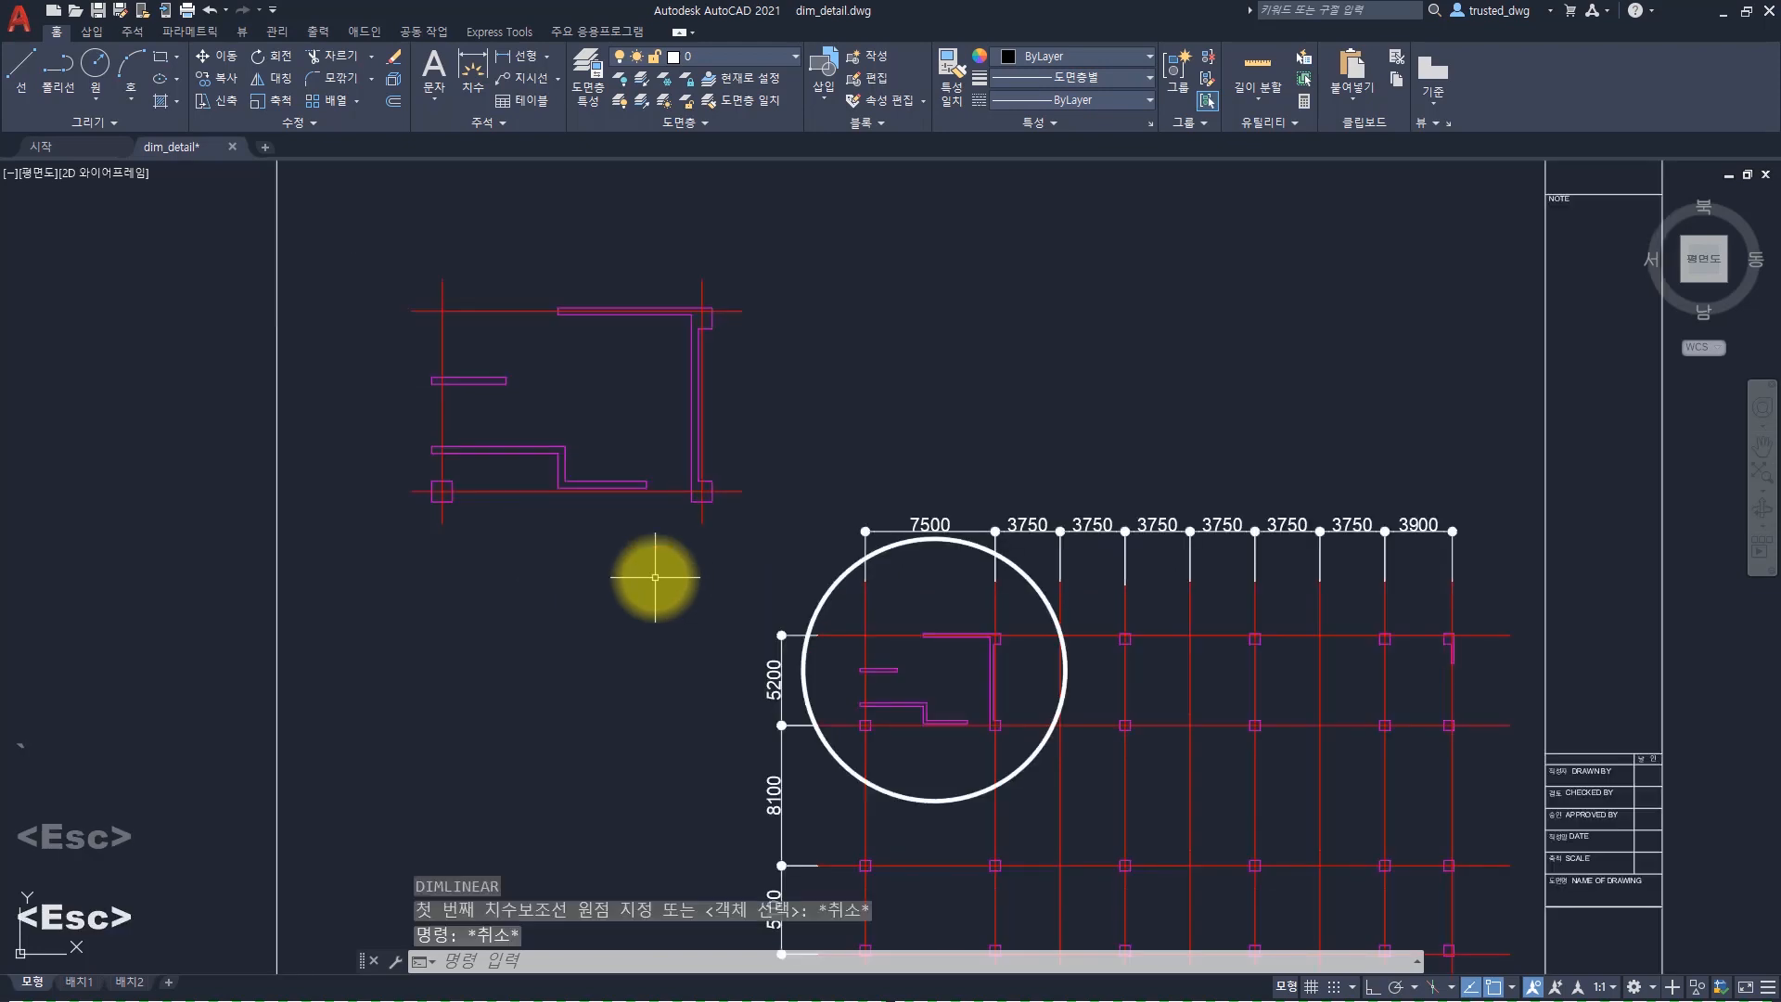
type("dli")
key("space")
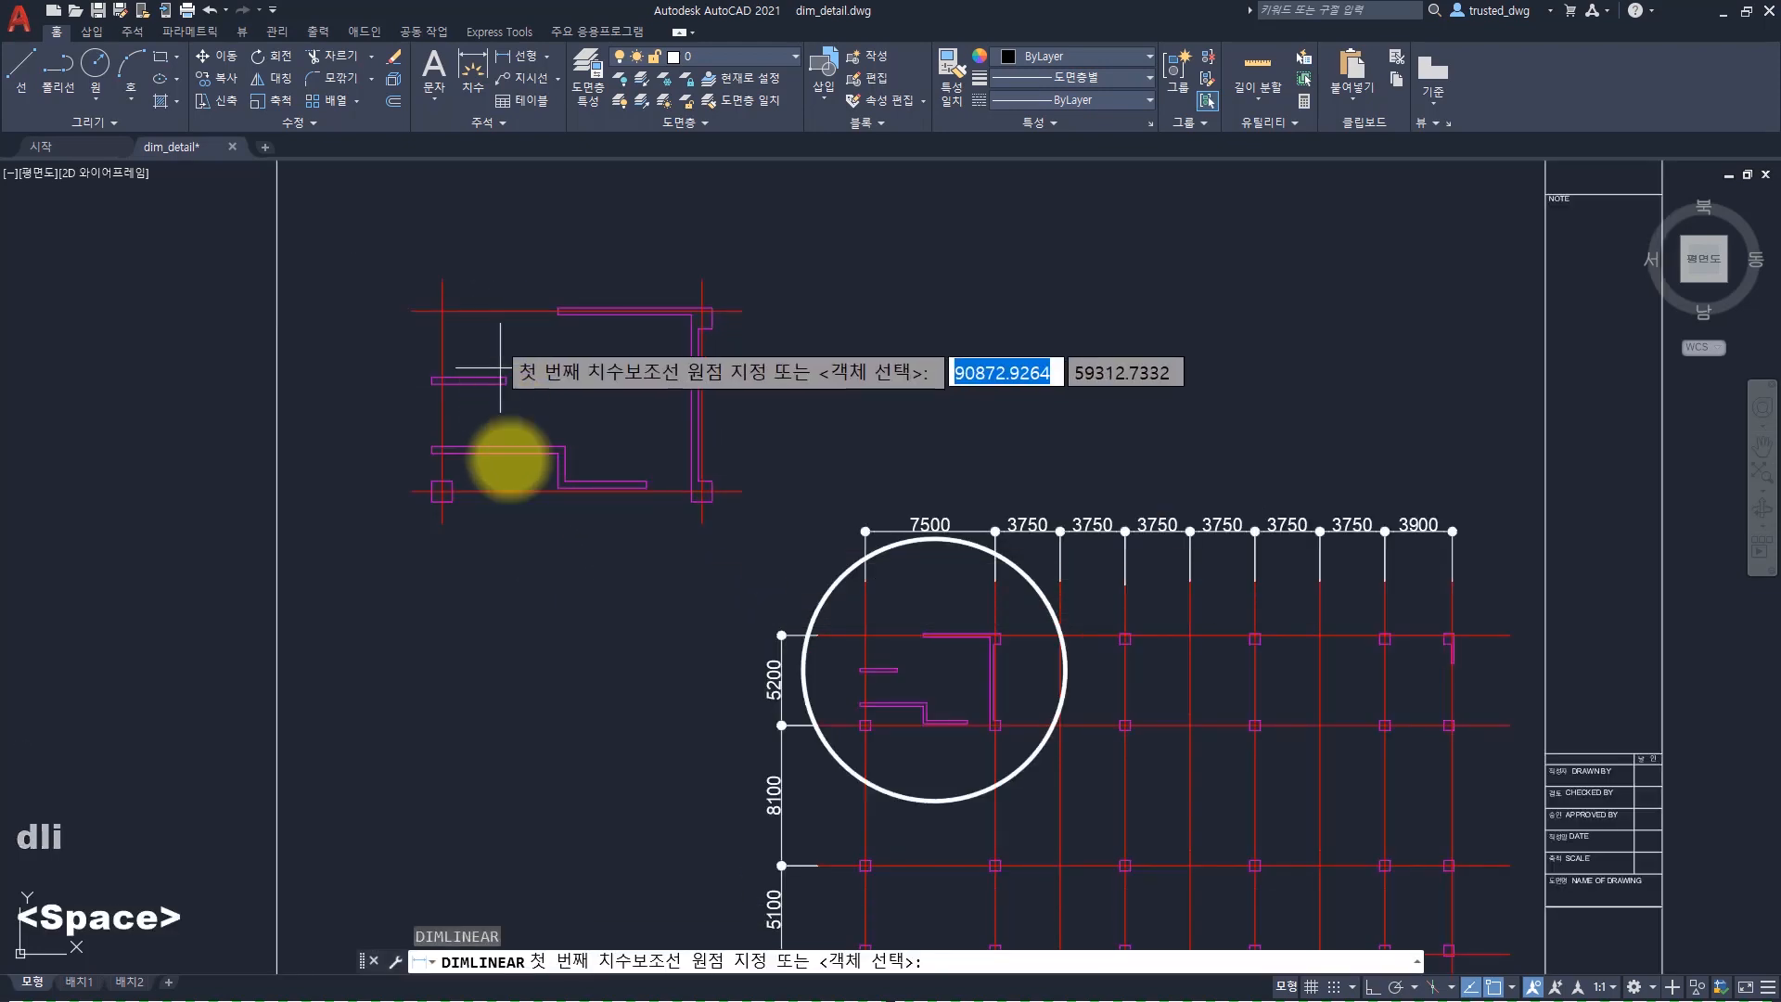
middle_click_drag(505, 445, 510, 528)
left_click(448, 362)
left_click(705, 360)
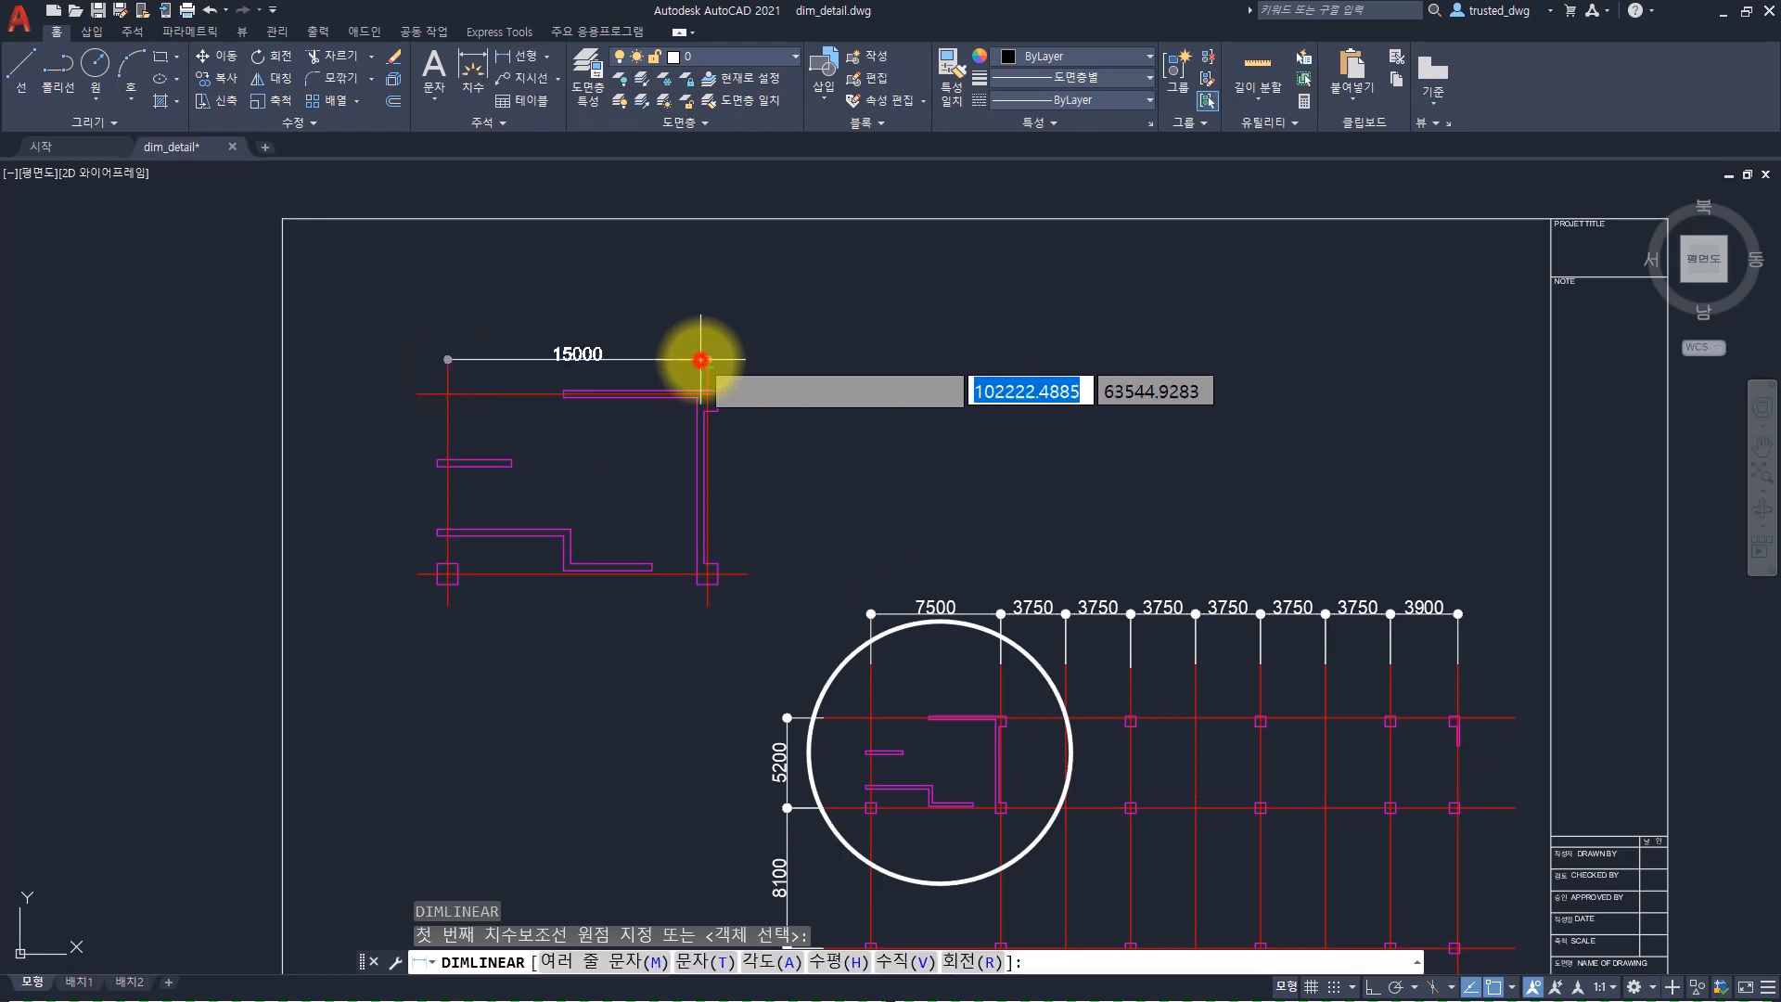
left_click(706, 313)
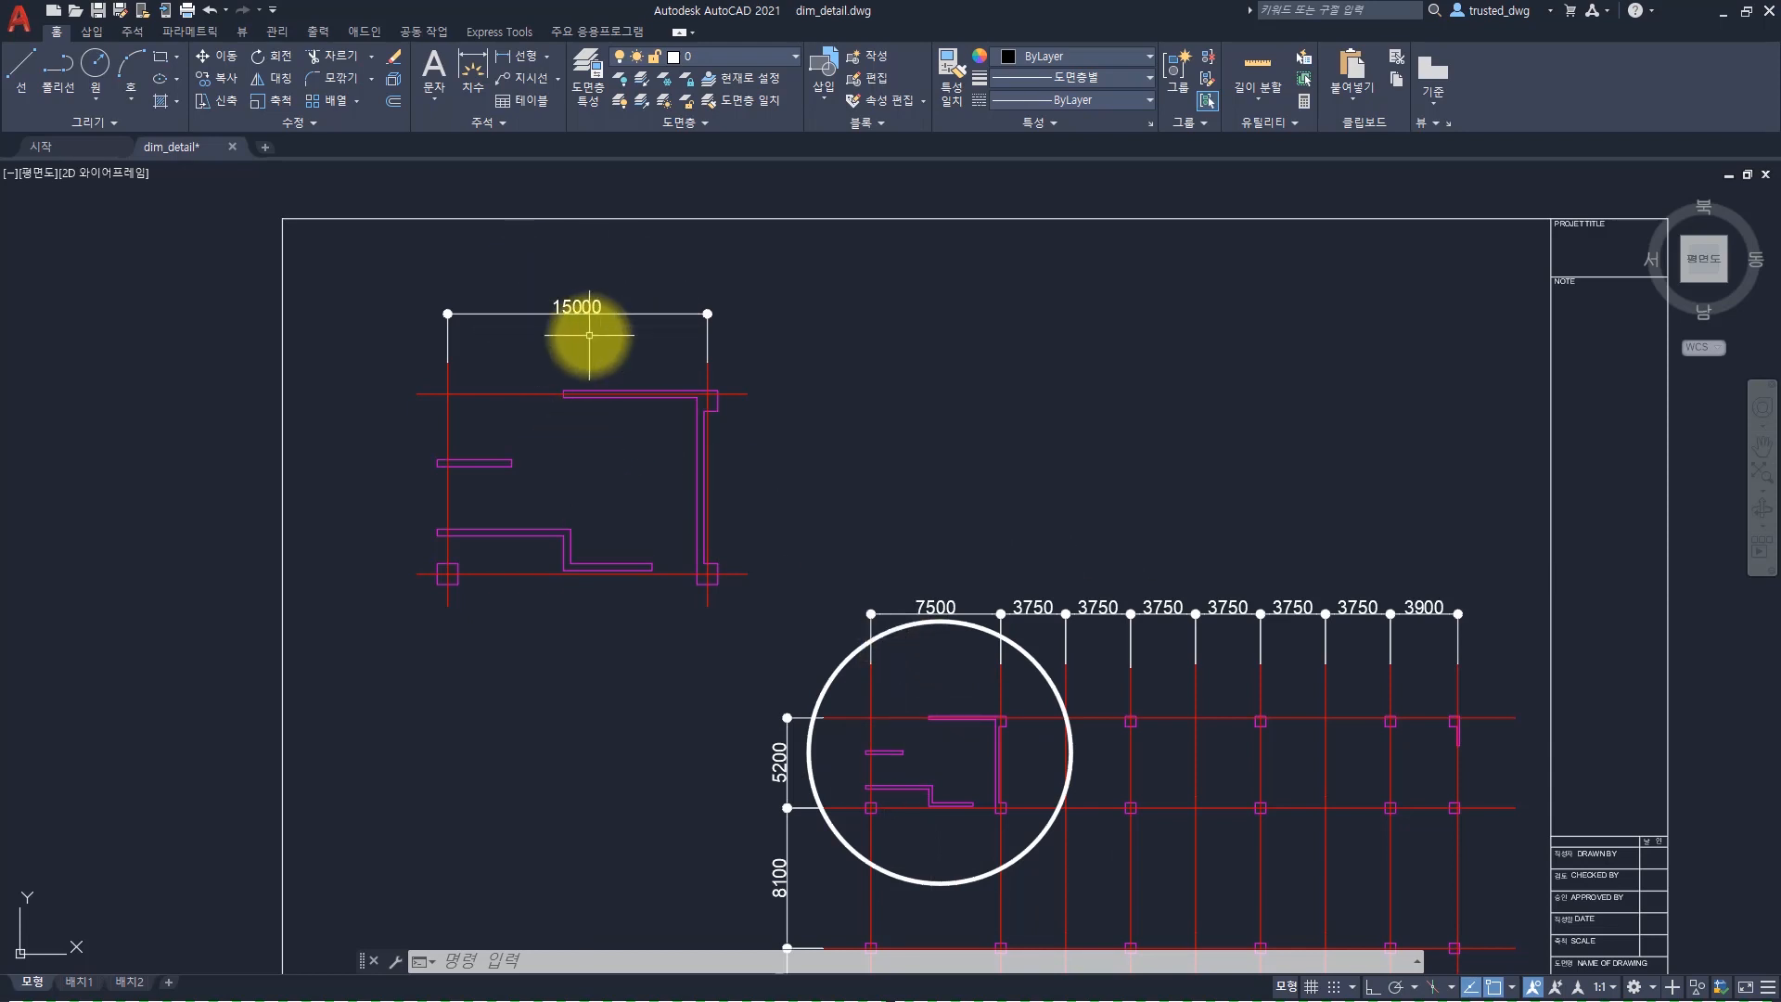
middle_click_drag(966, 694, 959, 635)
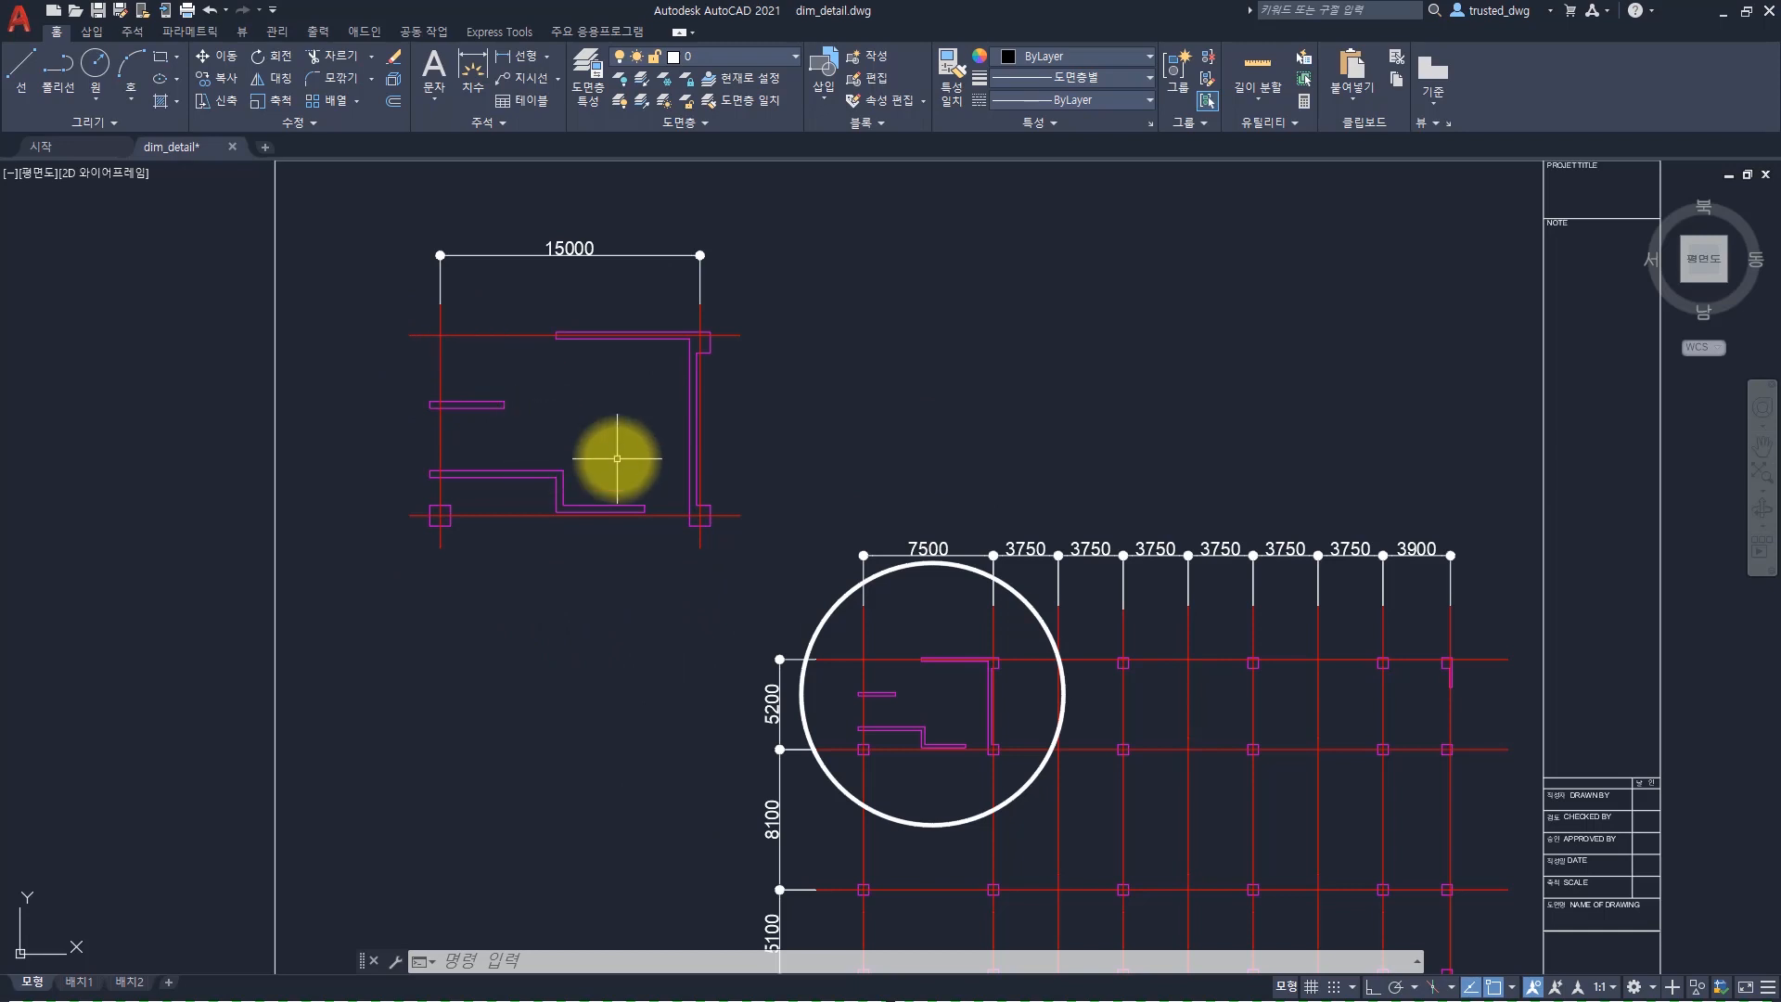
Erase the linear dimension above the enlarged detail
left_click(551, 285)
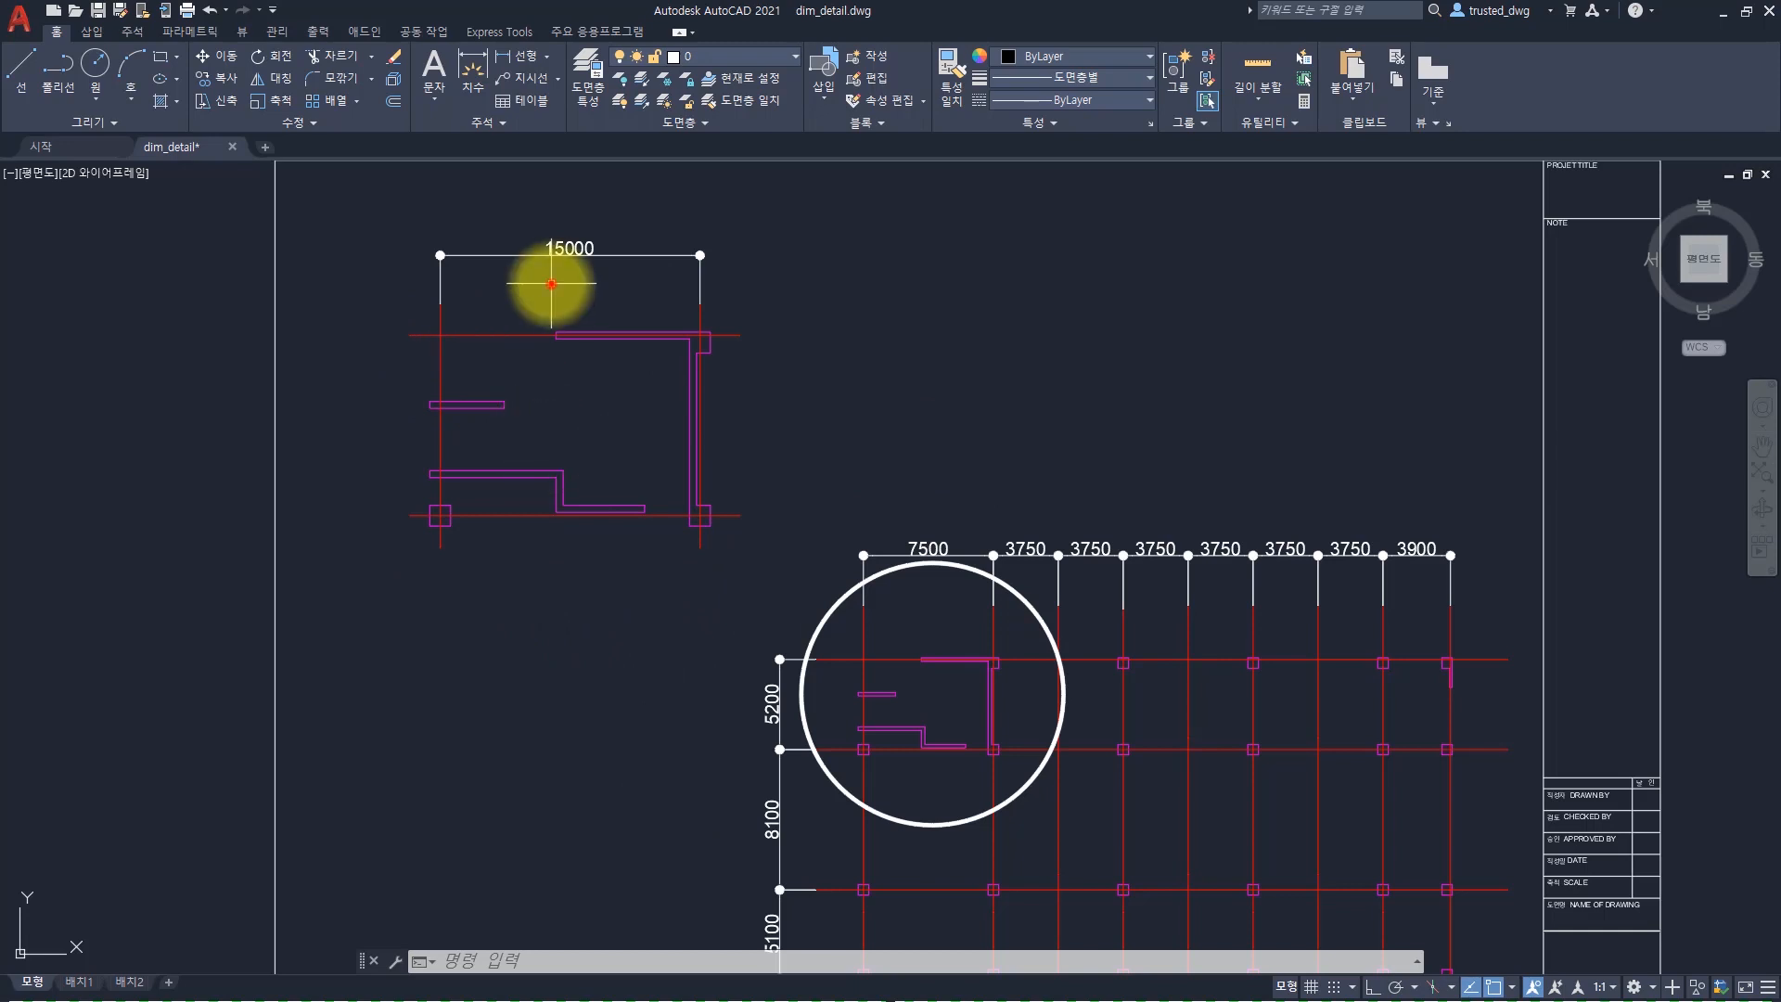
left_click(492, 207)
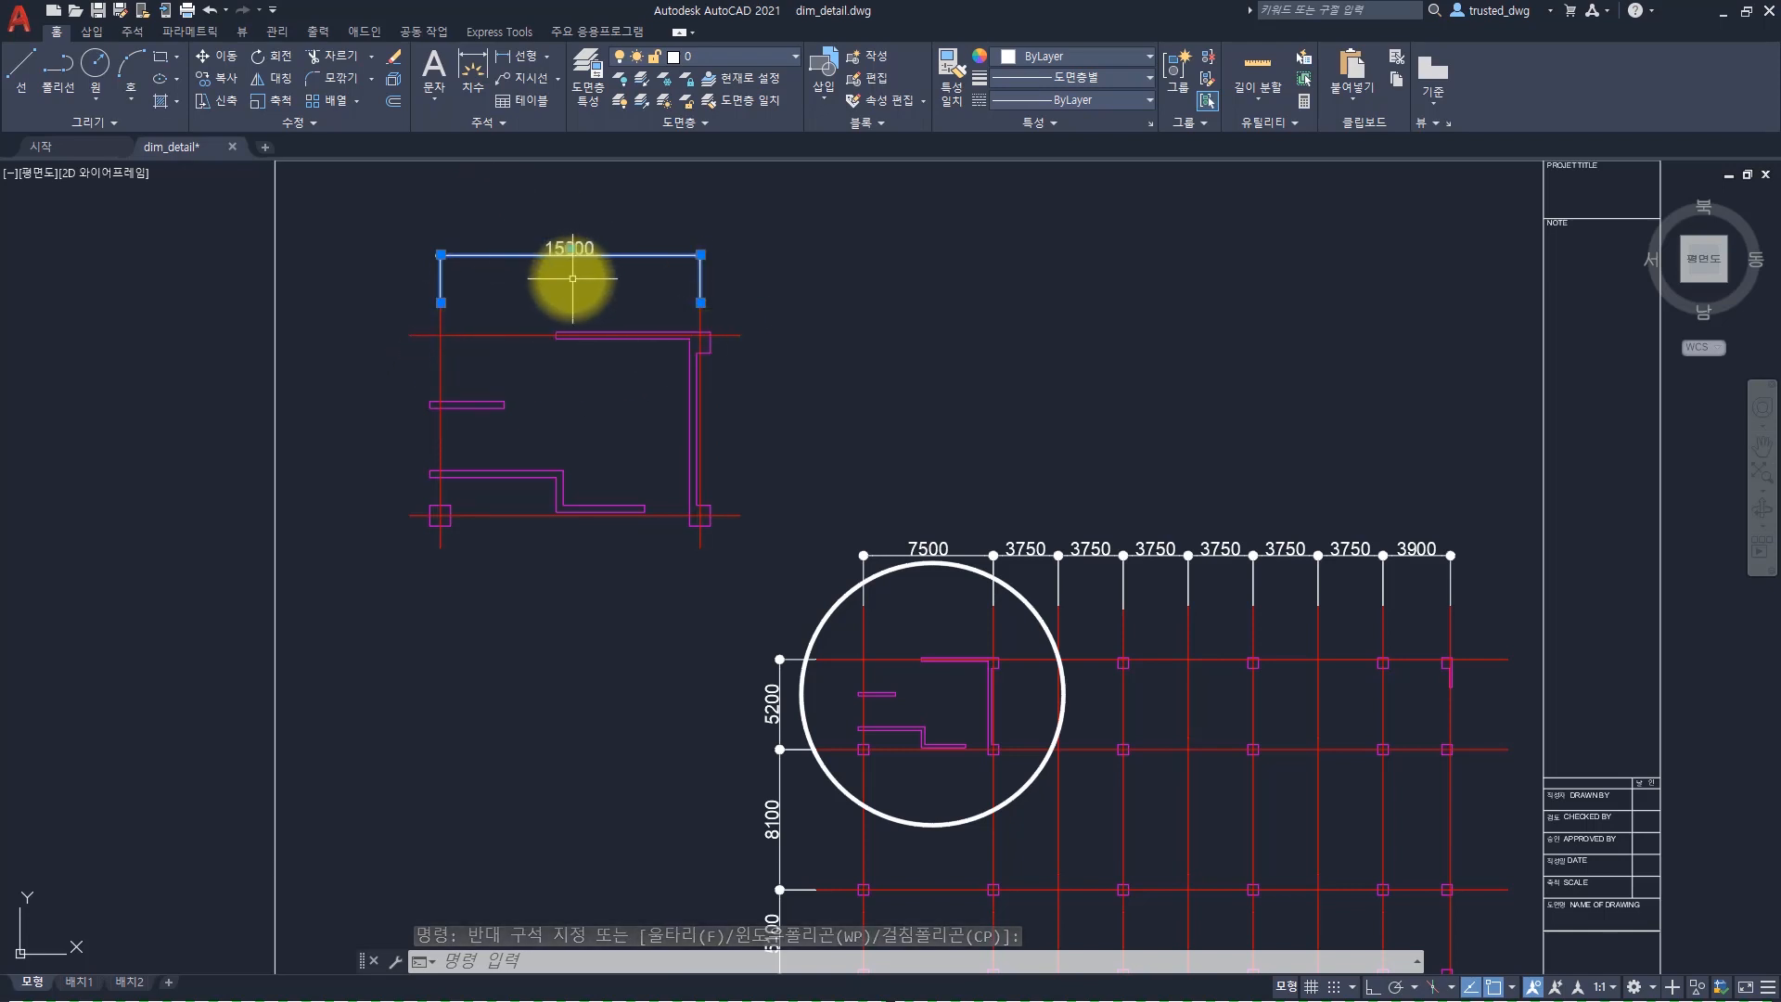
key("Escape")
key("Escape")
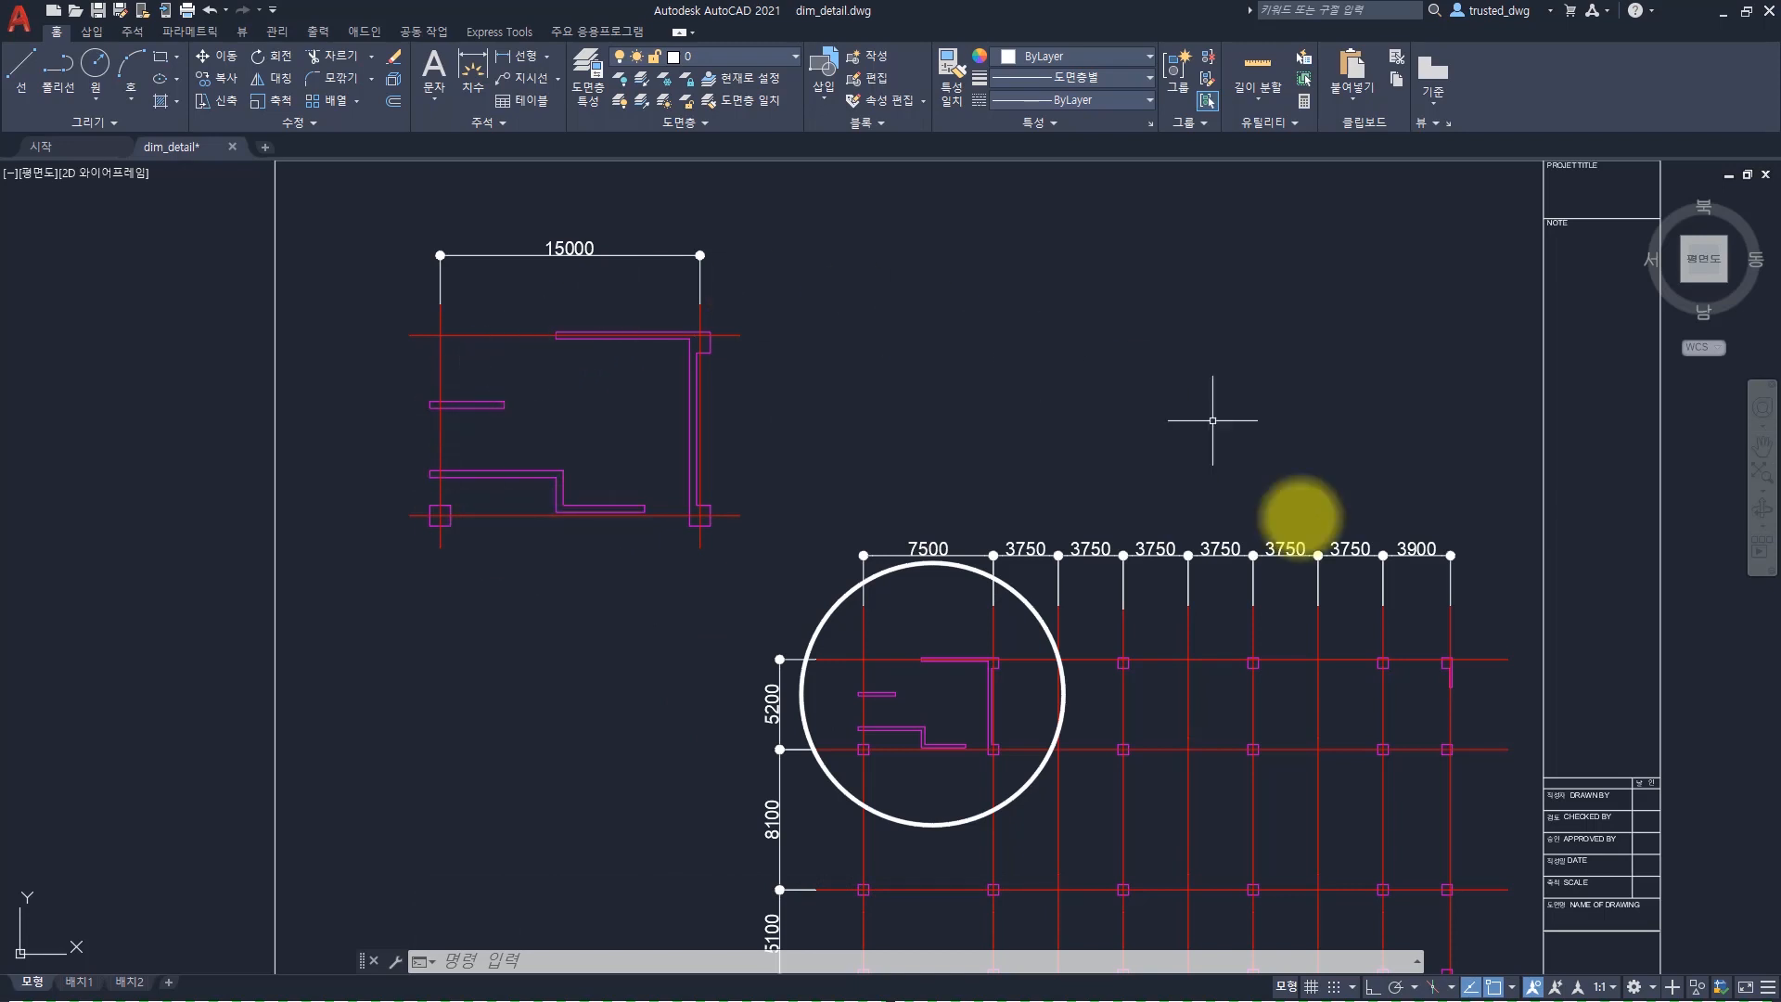
left_click(569, 250)
type("E")
key("space")
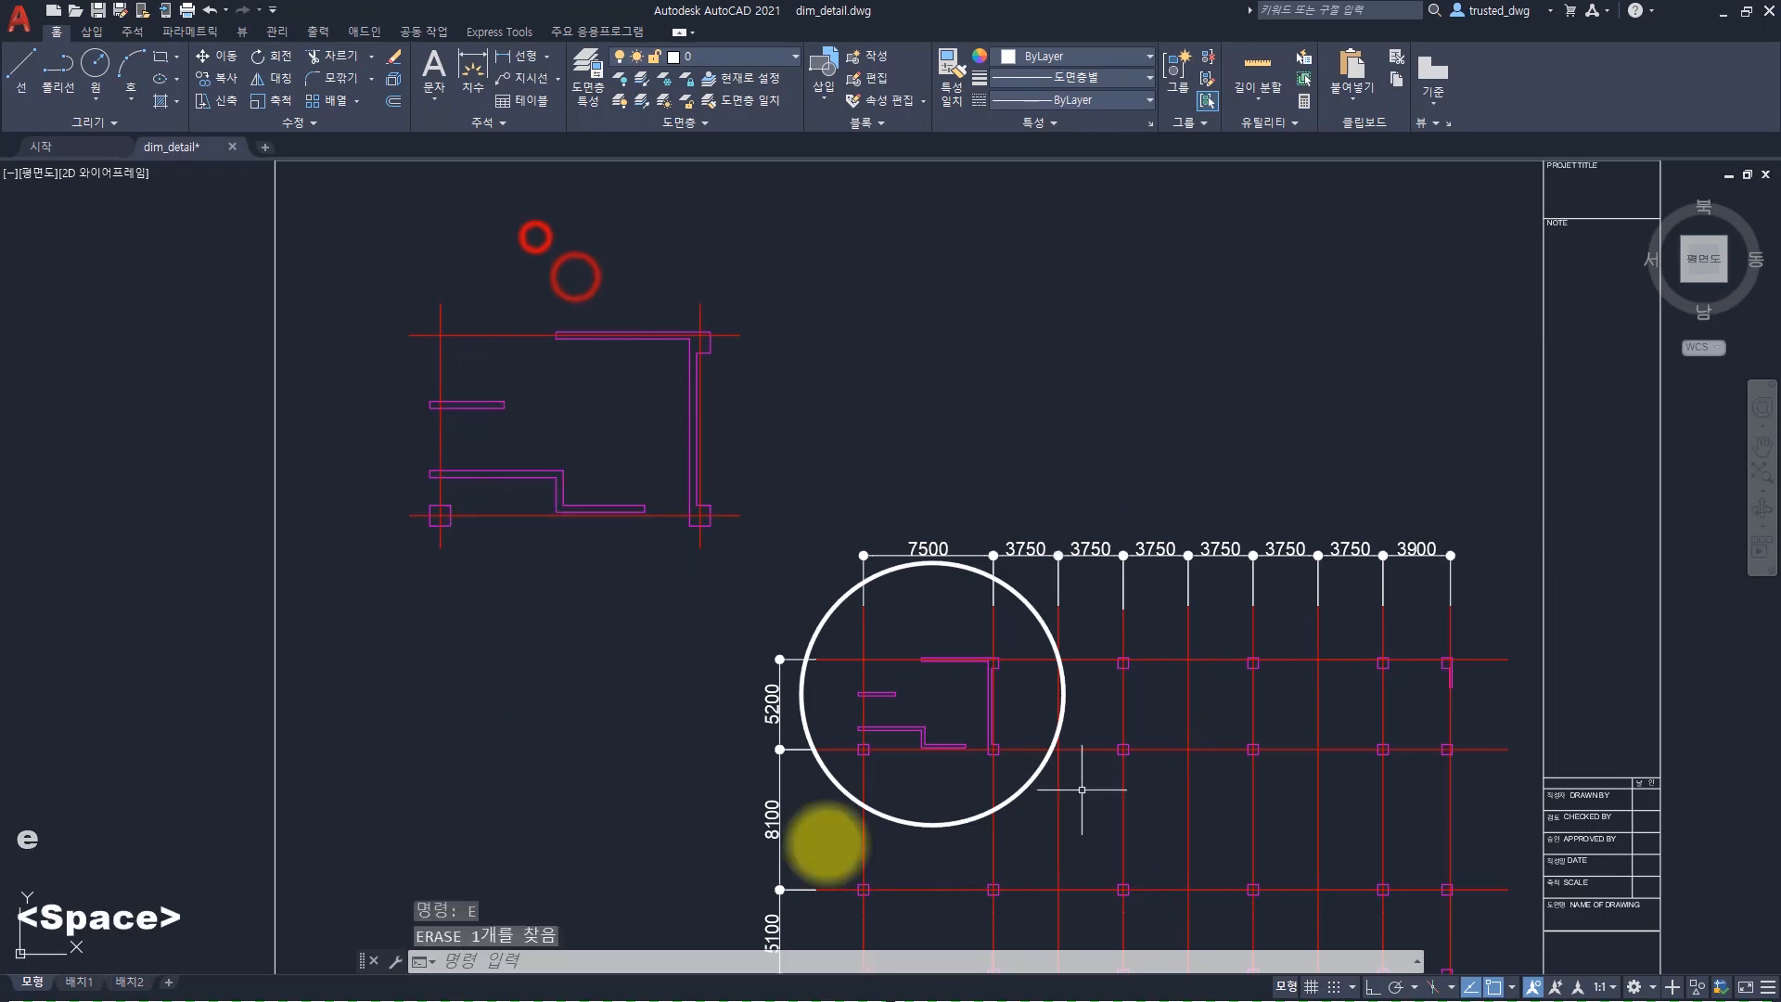
Open layout 배치1 and erase its existing viewport
left_click(78, 981)
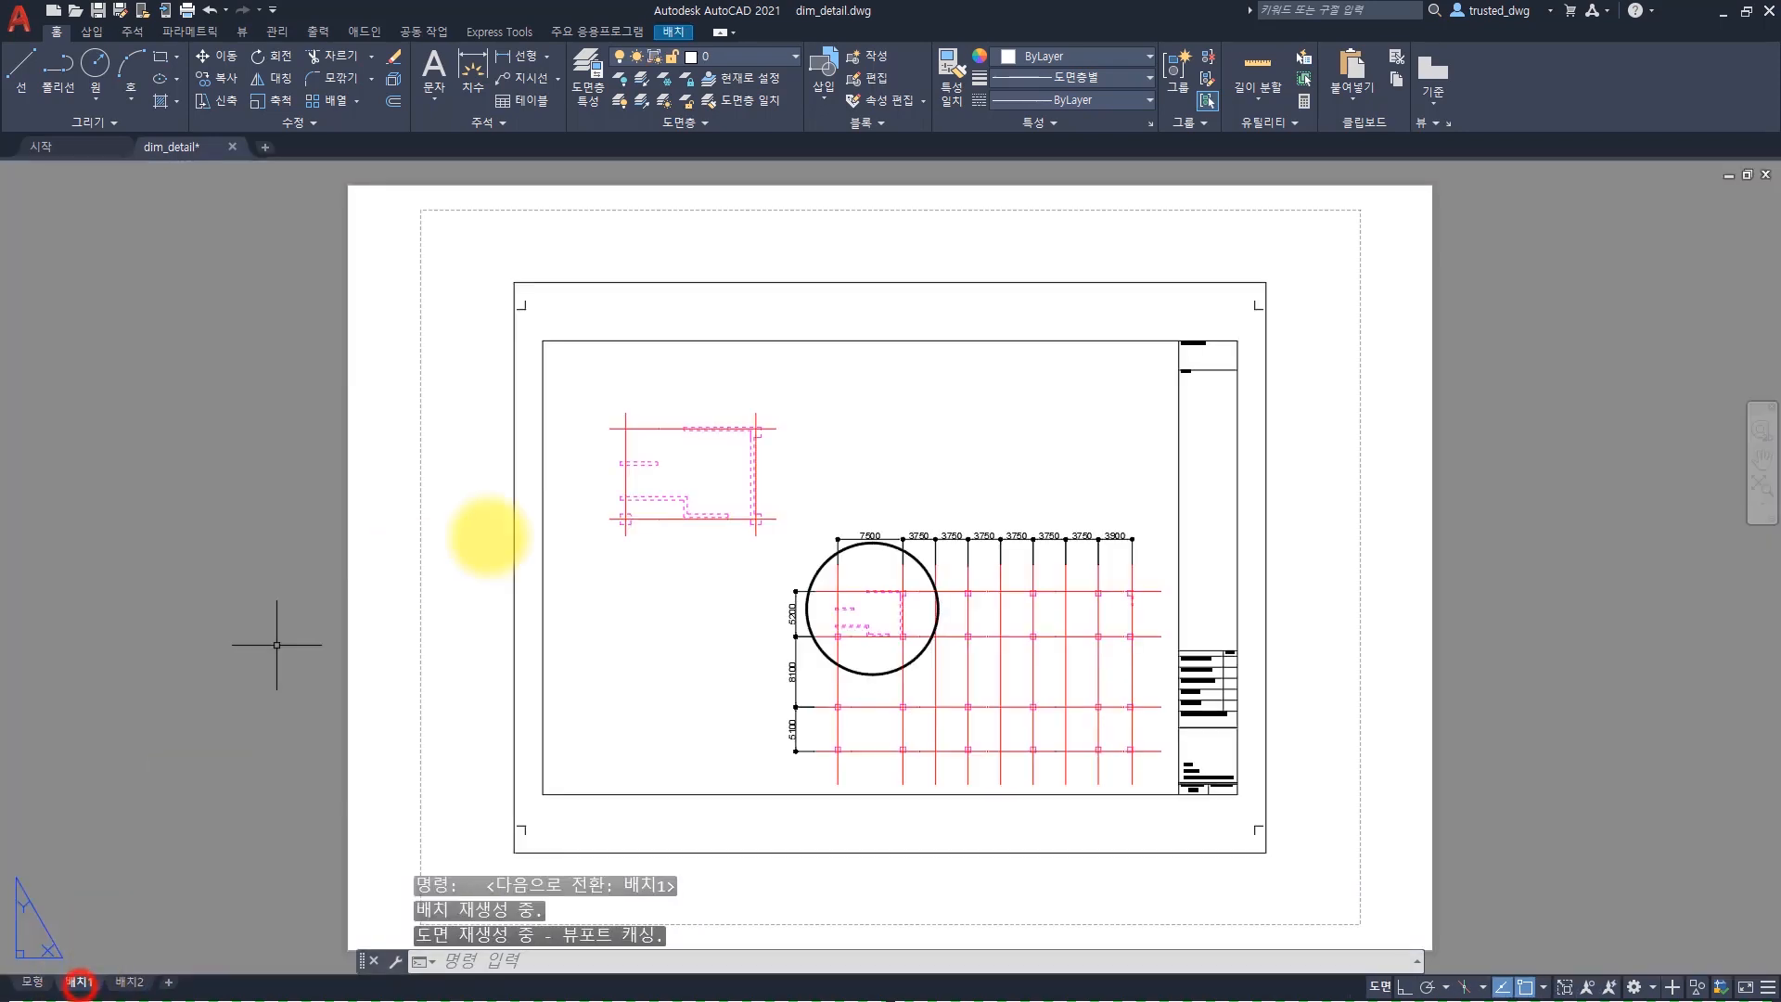
left_click(698, 608)
left_click(334, 496)
type("e")
key("space")
Create a viewport in the upper-left part of the sheet, frame the enlarged detail in it, and return to paper space
type("mv")
key("space")
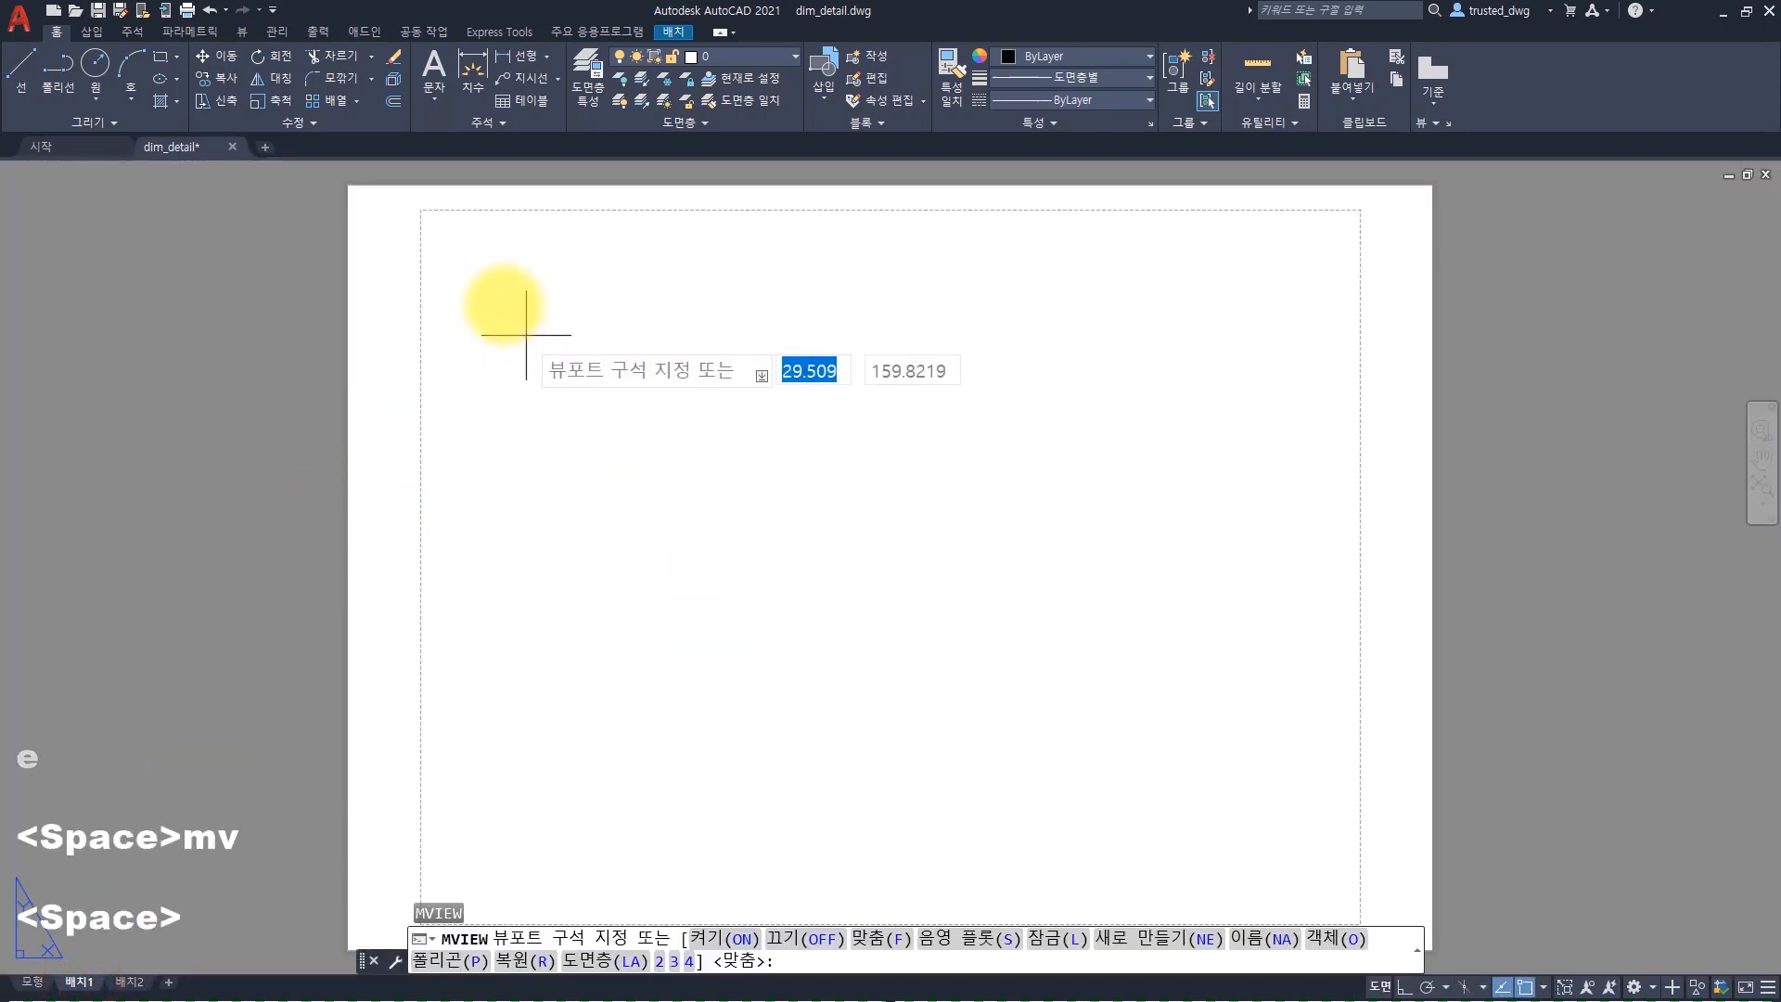
left_click(412, 273)
left_click(796, 548)
double_click(601, 336)
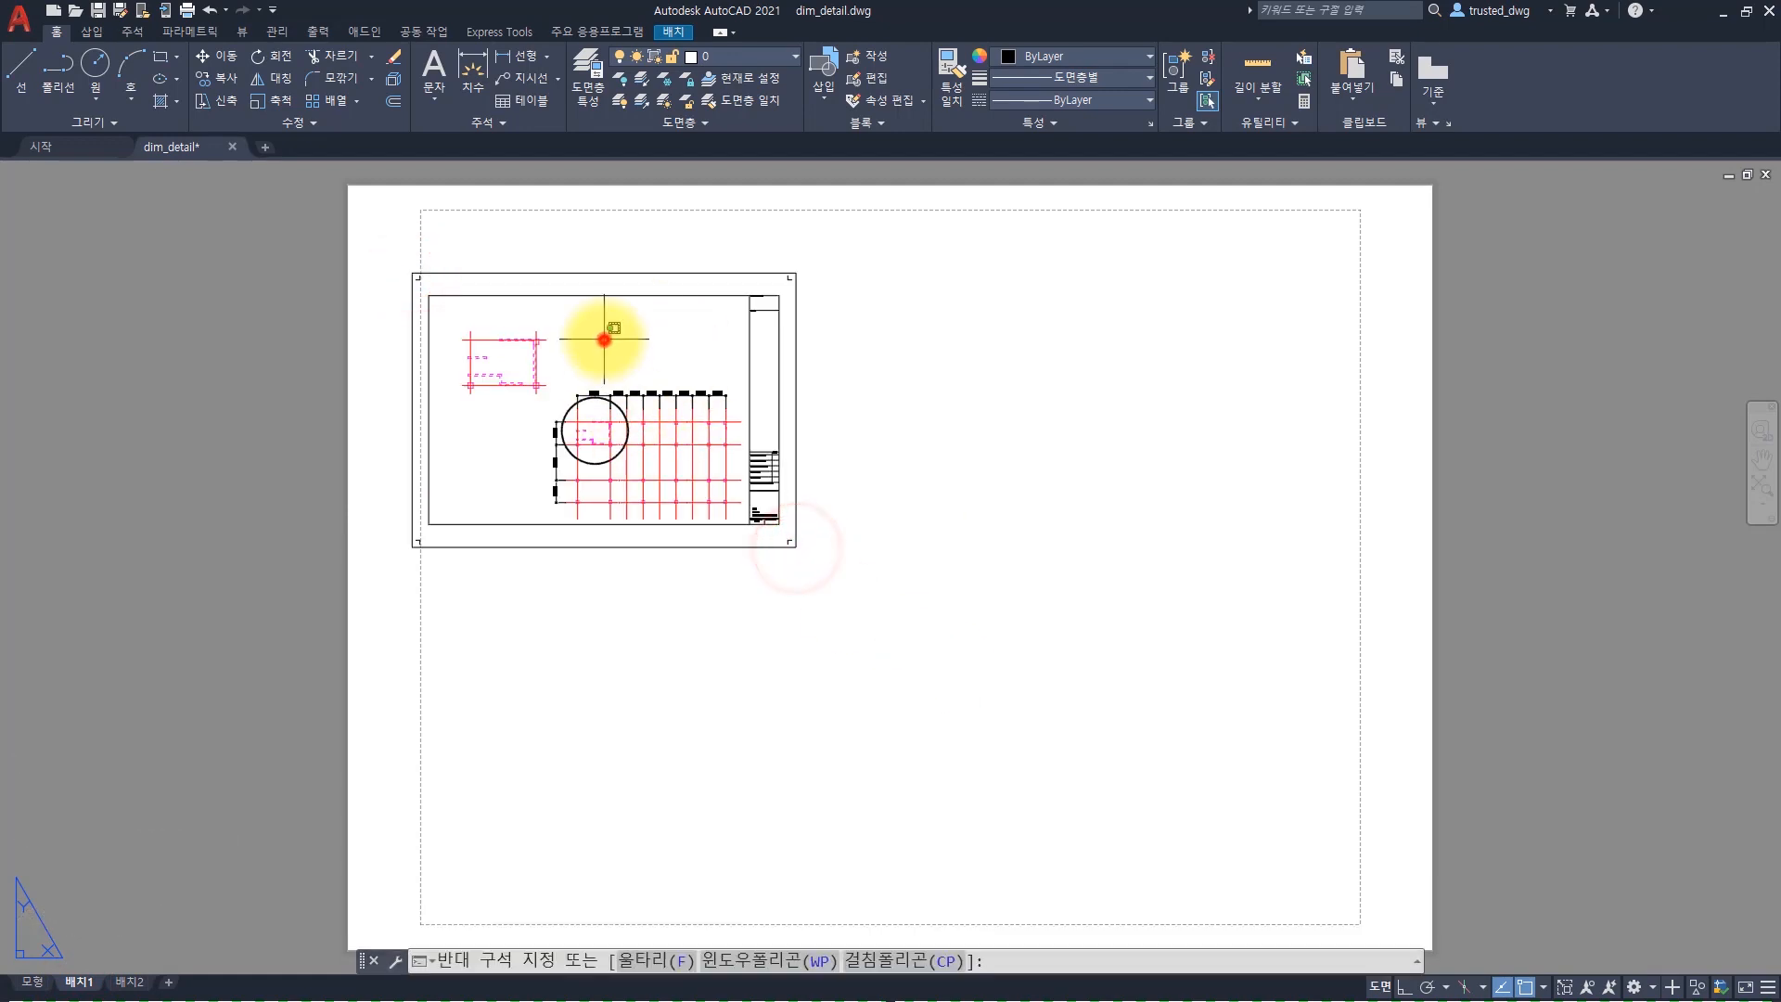
scroll(525, 346, "up", 3)
middle_click_drag(525, 346, 595, 395)
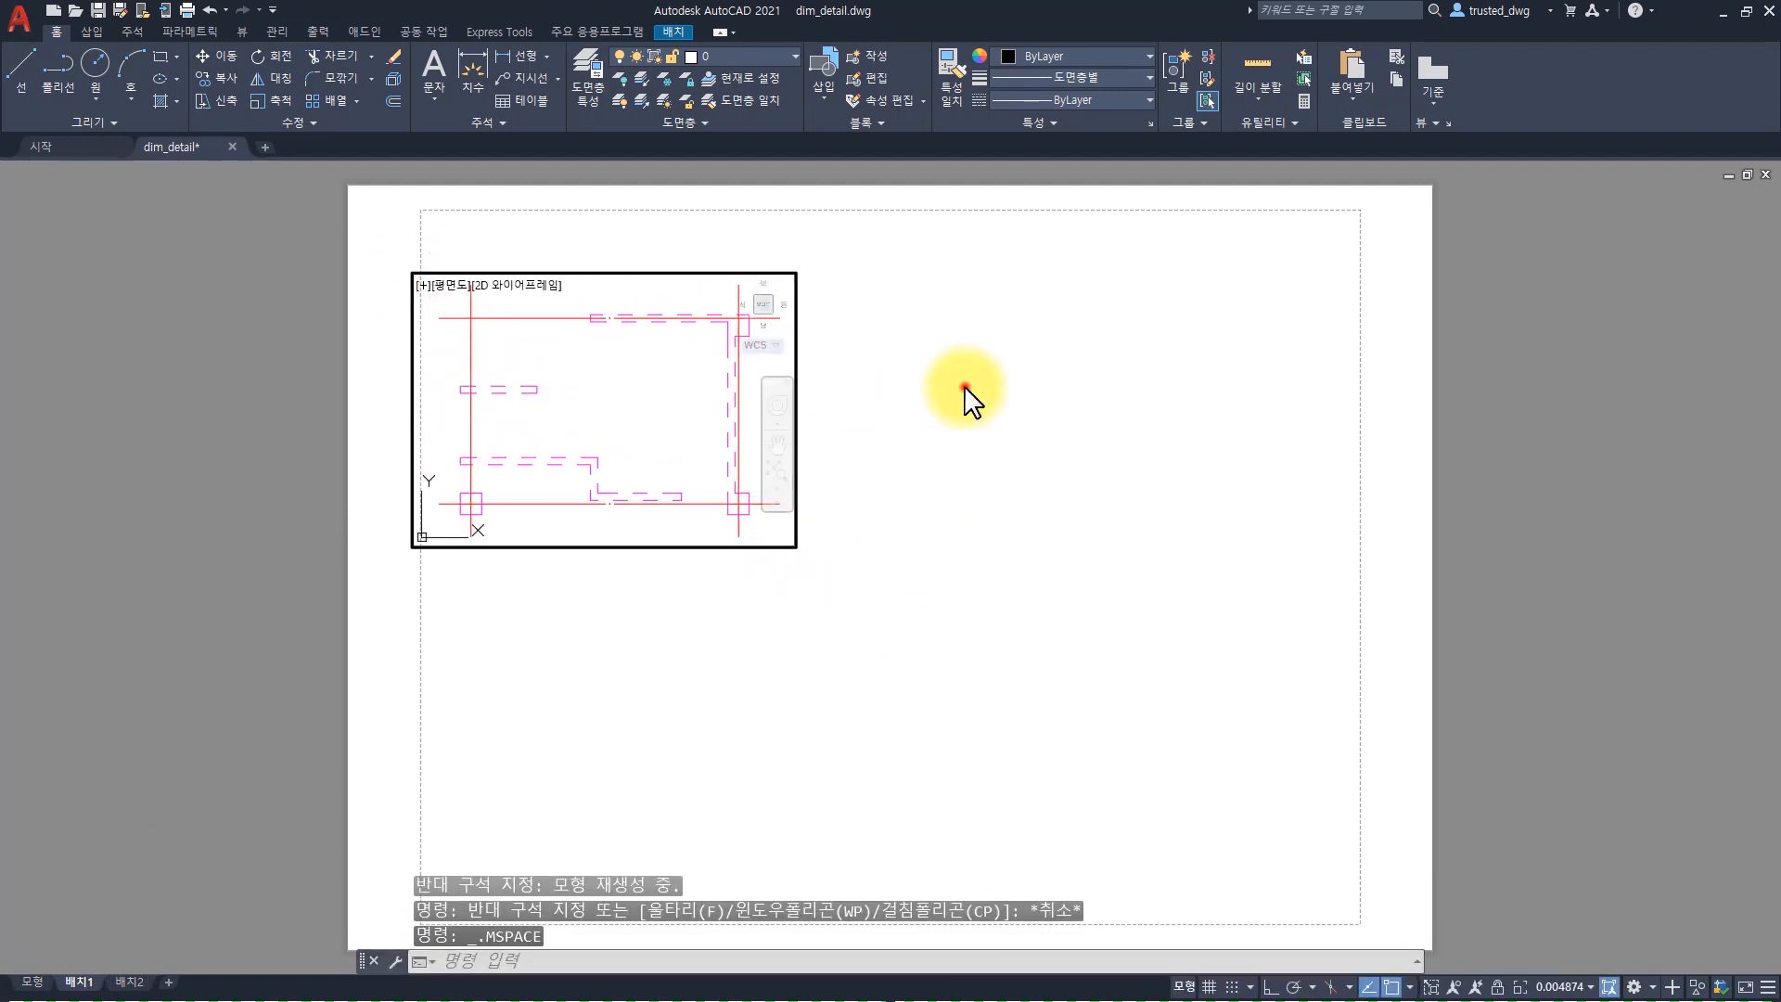
left_click(964, 387)
double_click(959, 482)
key("Escape")
Create a second, larger viewport in the lower-right part of the sheet, framed on the column grid plan
type("mv")
key("space")
left_click(828, 552)
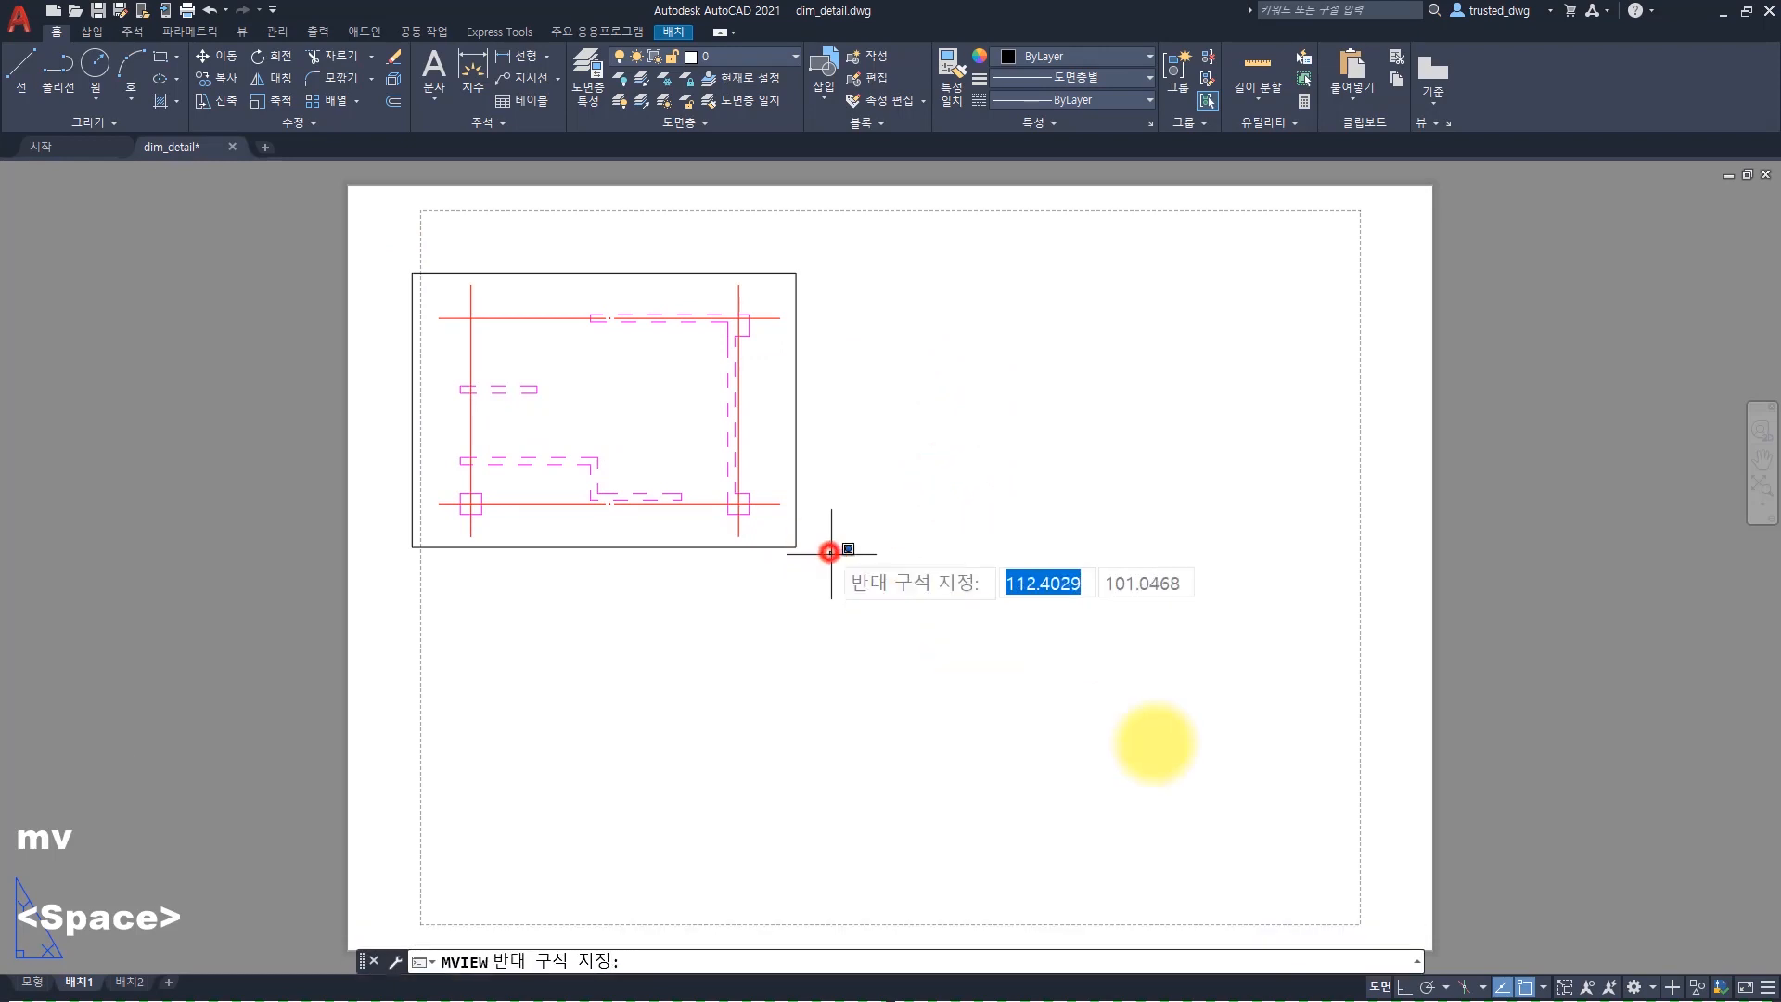
left_click(1354, 881)
double_click(1197, 770)
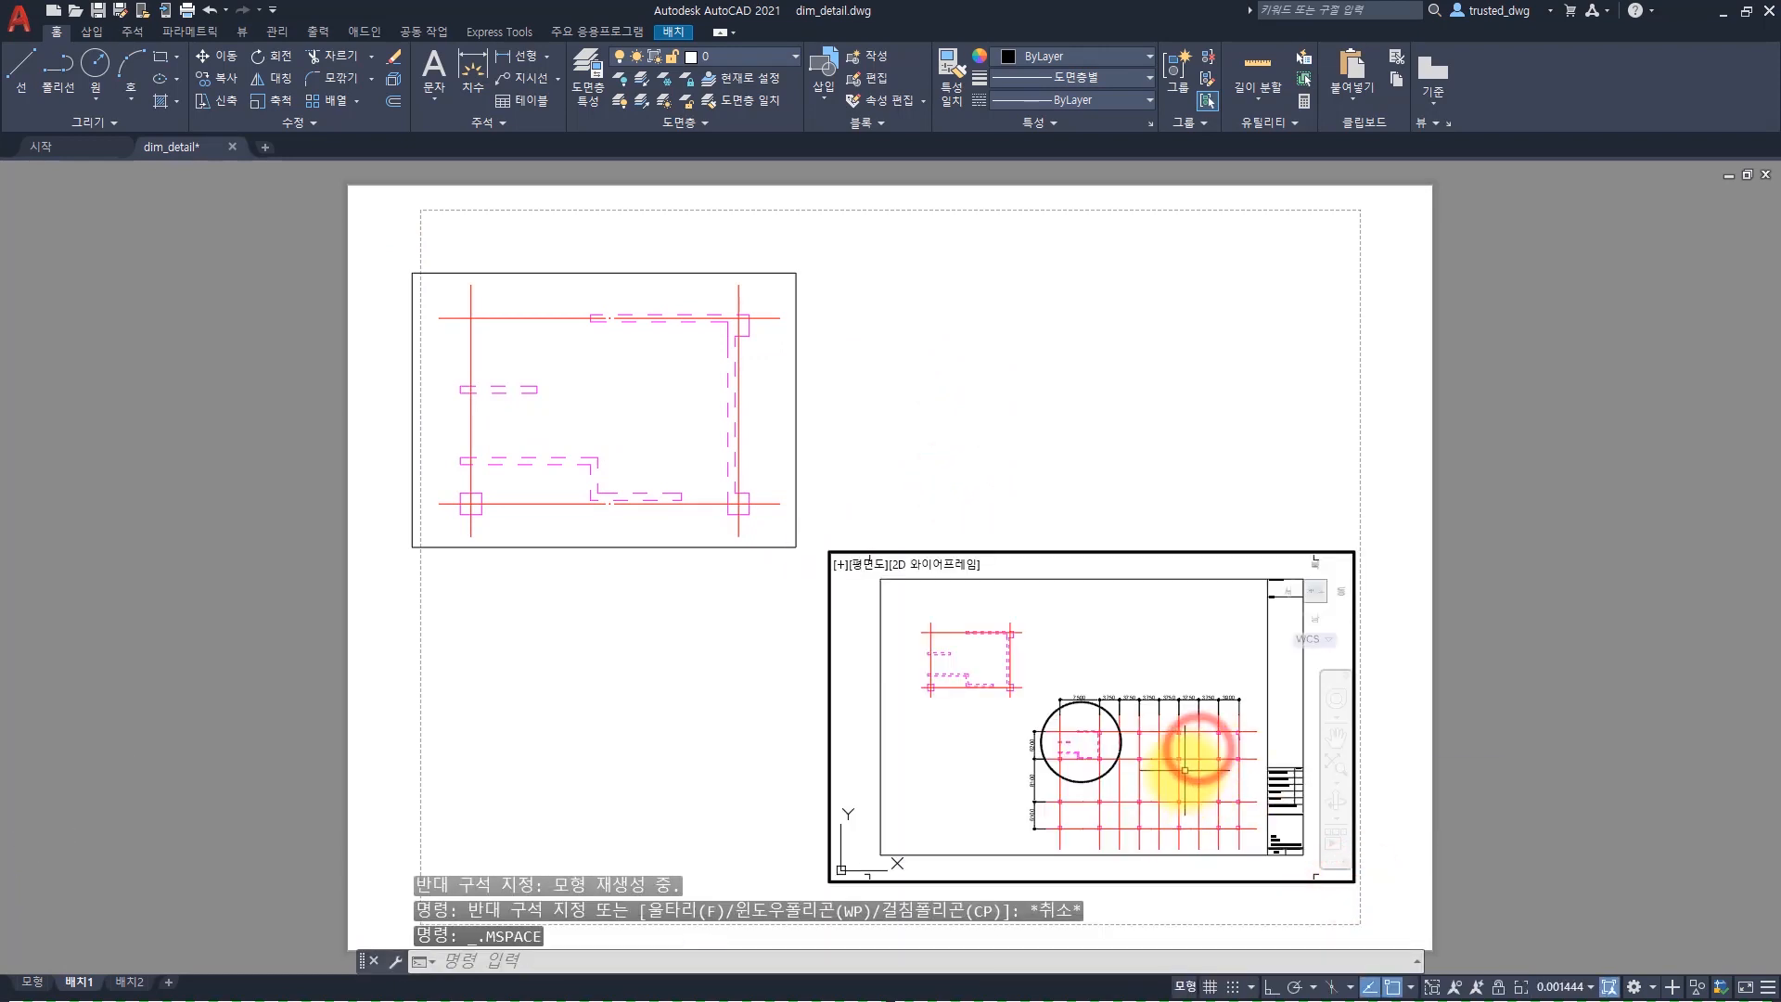
scroll(1191, 771, "up", 2)
middle_click_drag(972, 640, 1105, 704)
left_click(1025, 418)
left_click(1026, 418)
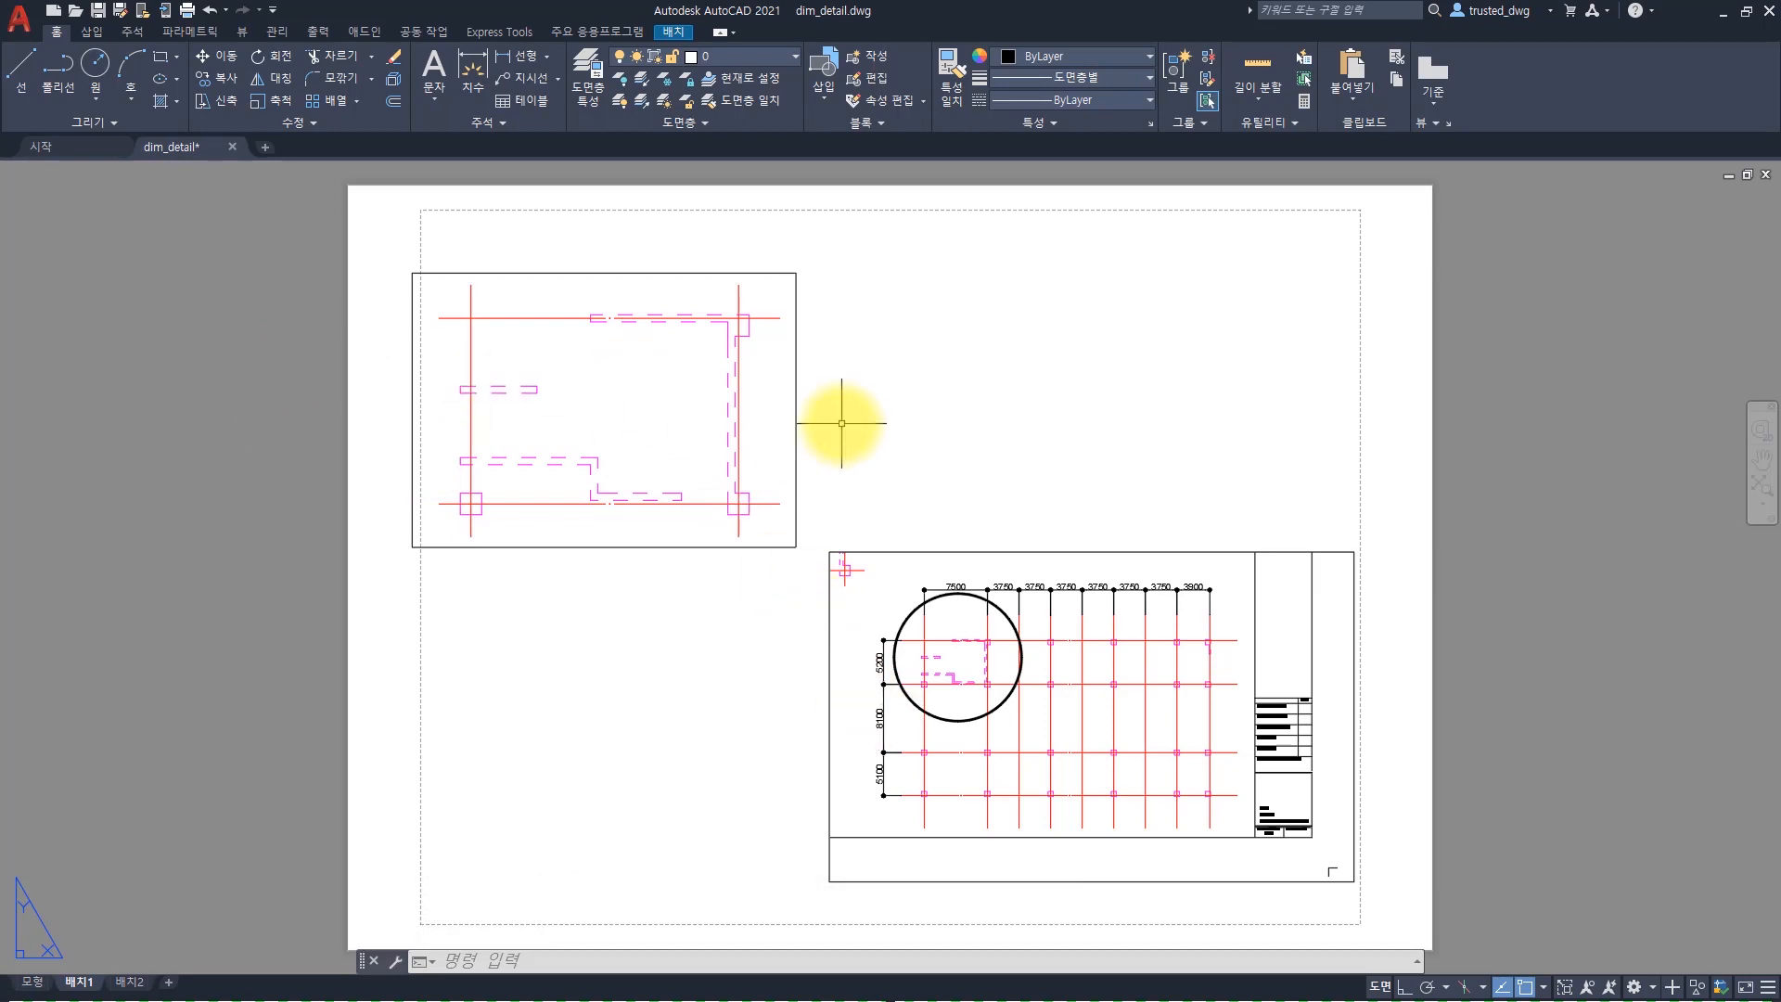
Inside the lower-right viewport, bring the enlarged detail into view and draw a diagonal line across it
double_click(974, 679)
middle_click_drag(954, 684, 1181, 847)
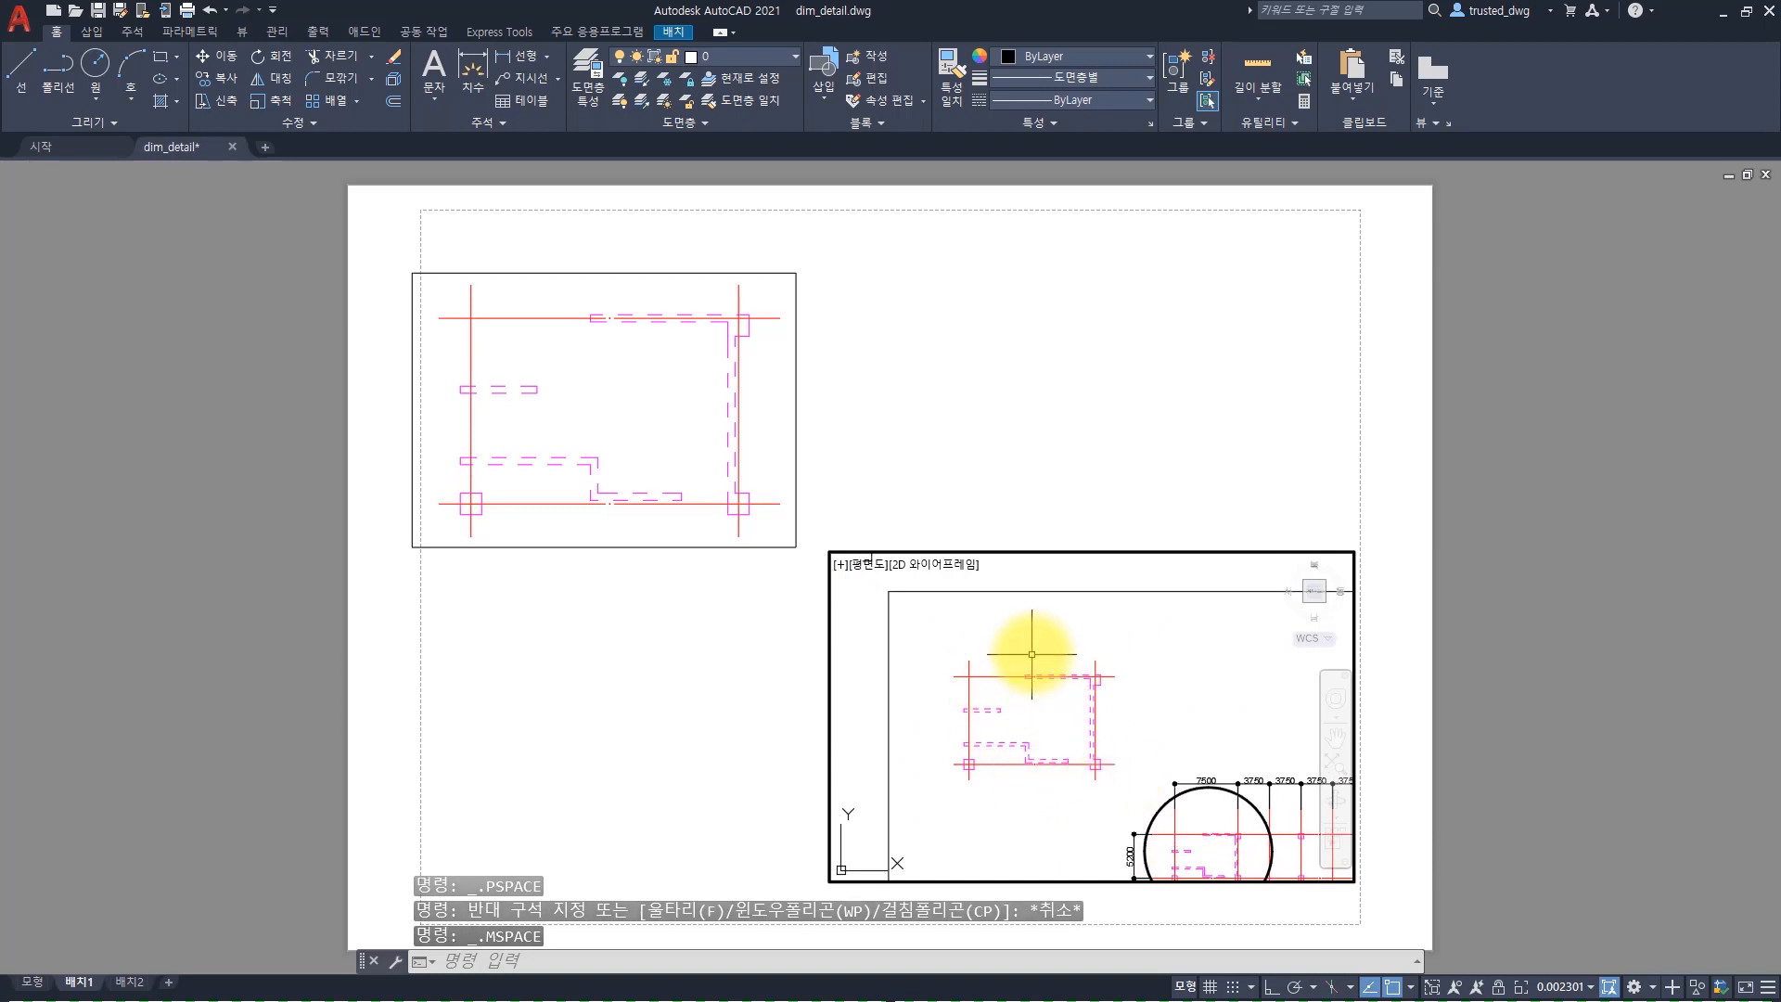
type("l")
key("space")
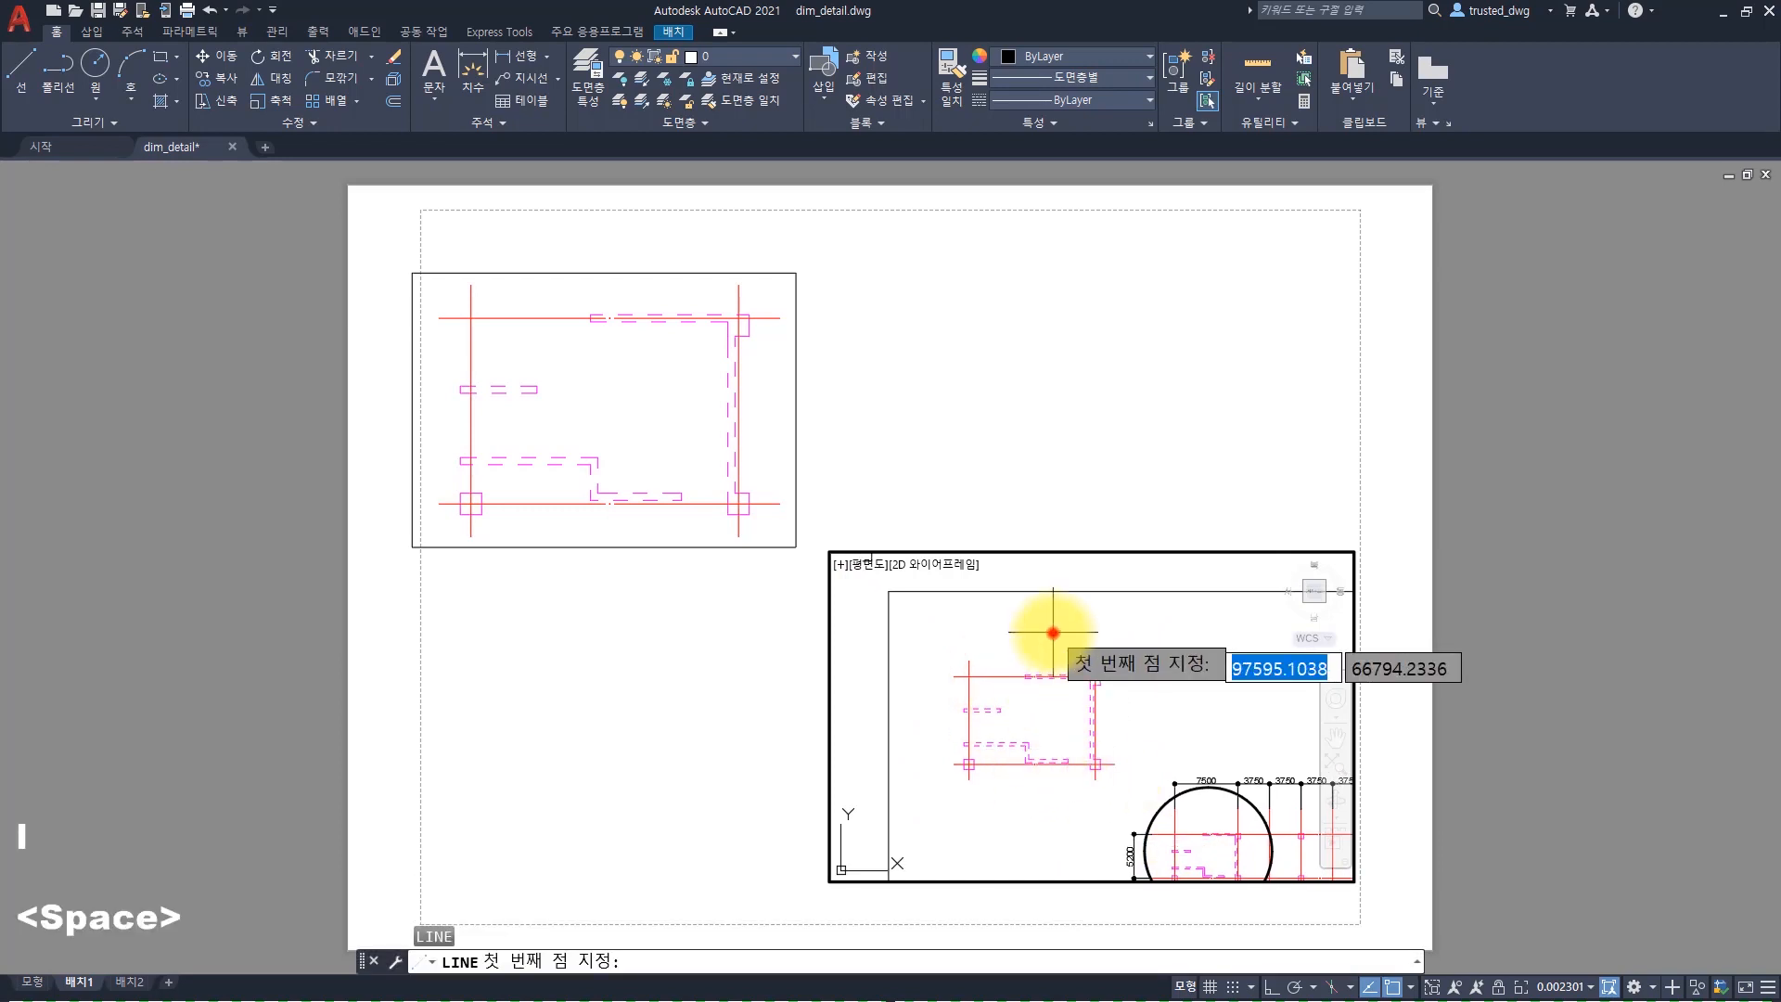
left_click(1052, 634)
left_click(969, 779)
key("space")
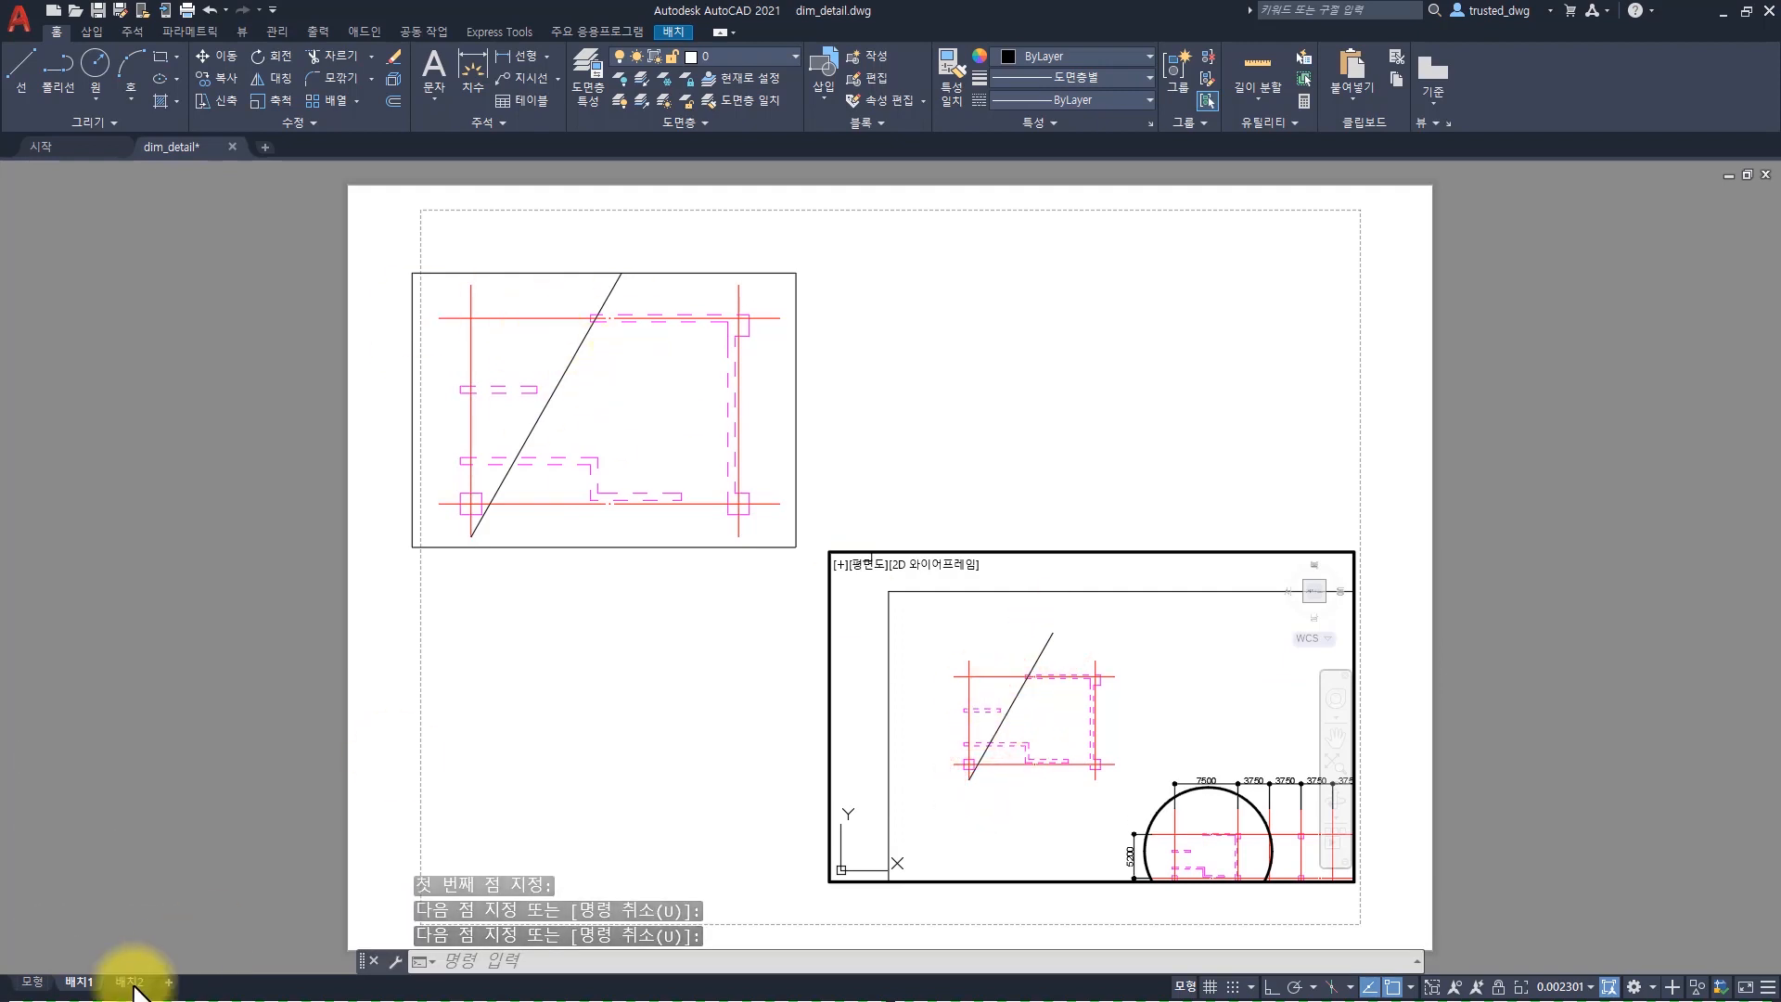
Check the diagonal line in model space and return to layout 배치1
left_click(36, 981)
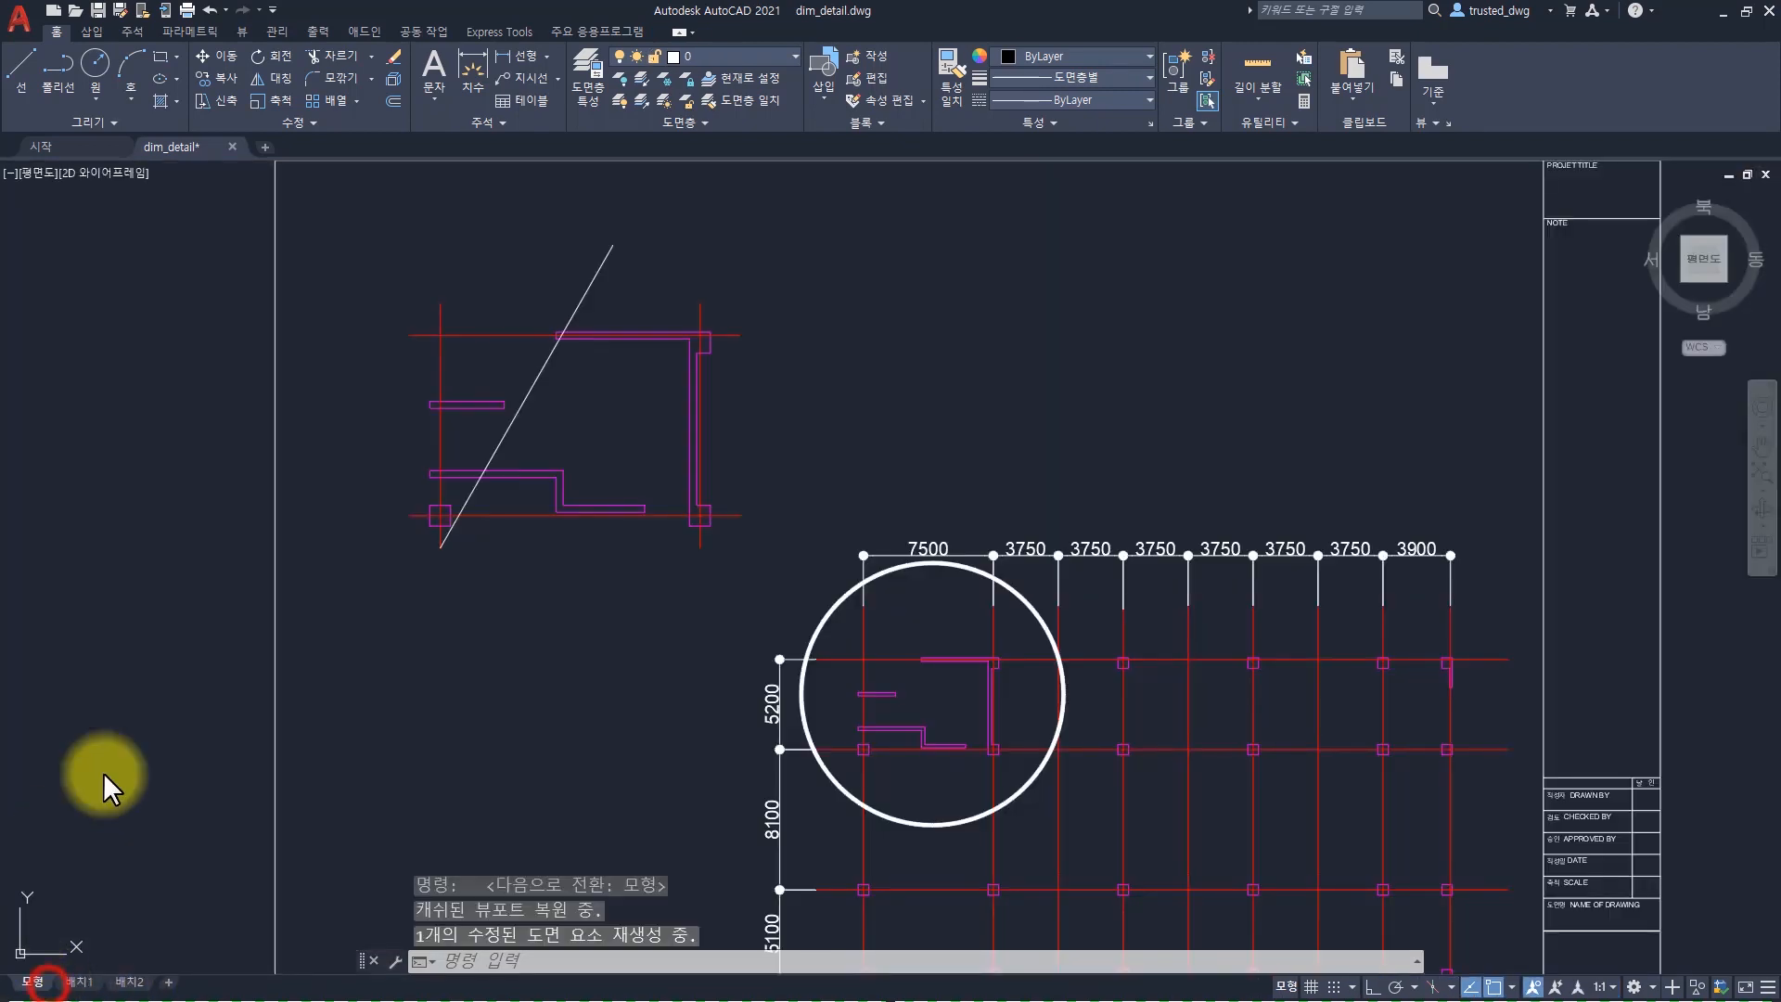
left_click(852, 461)
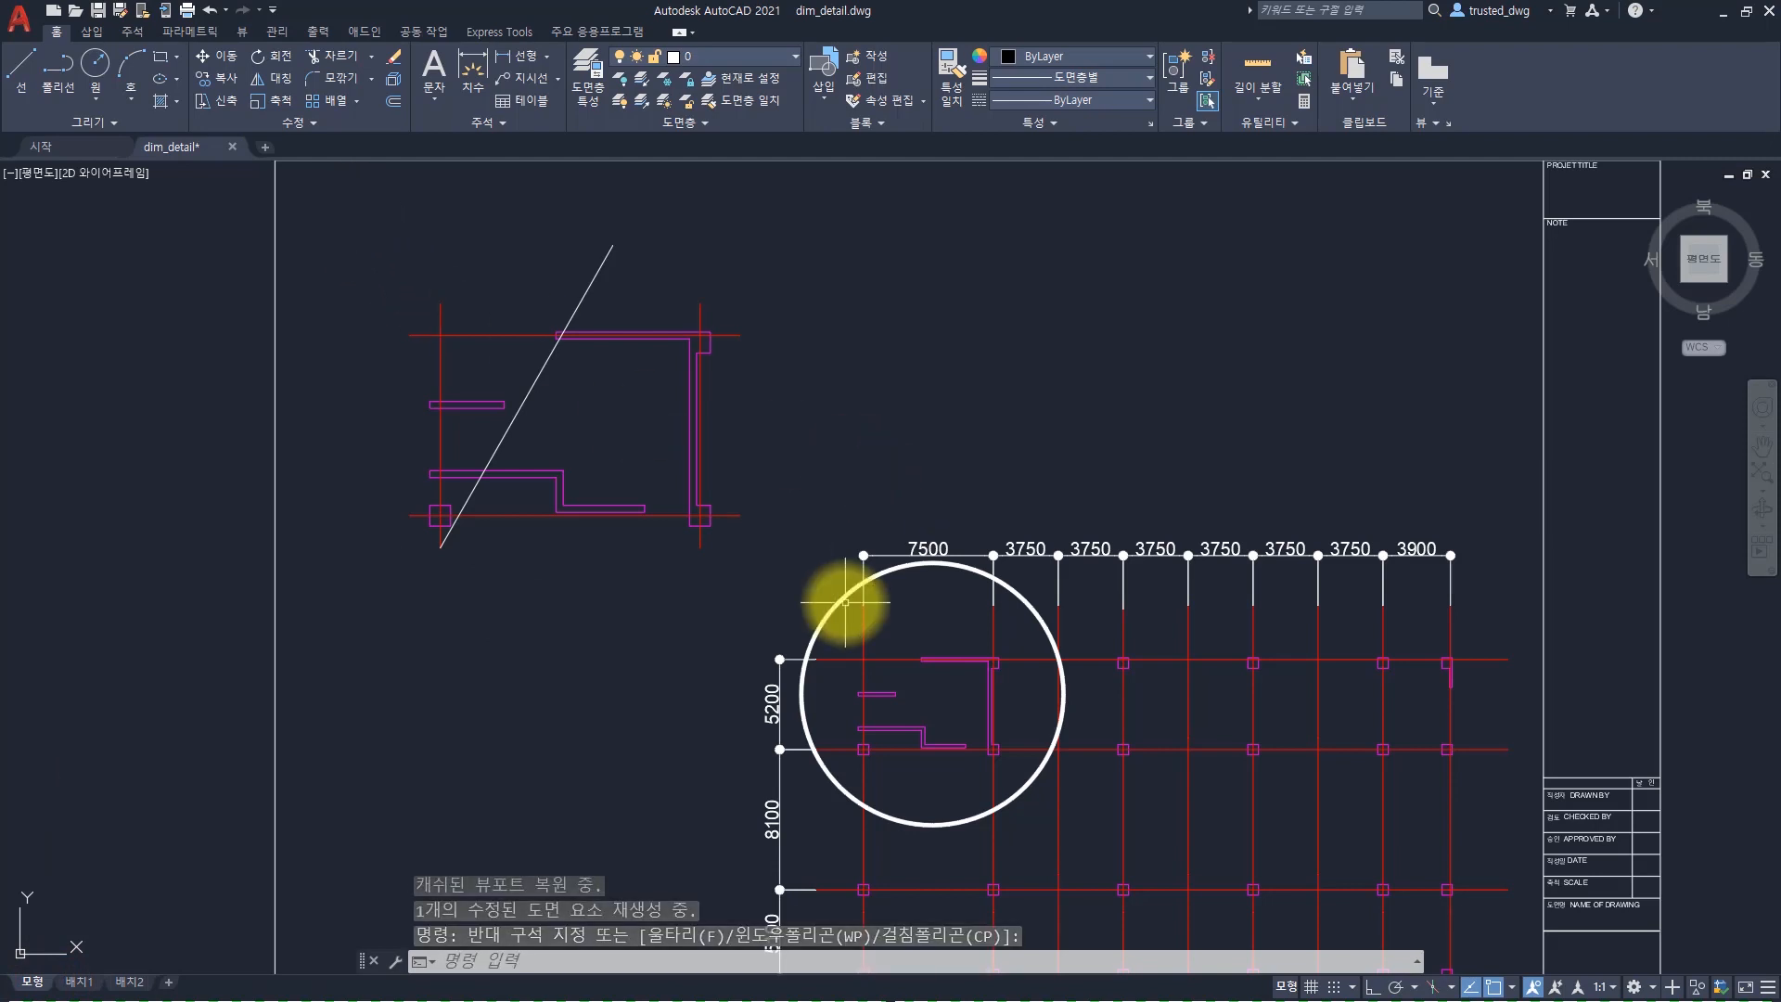
left_click(74, 981)
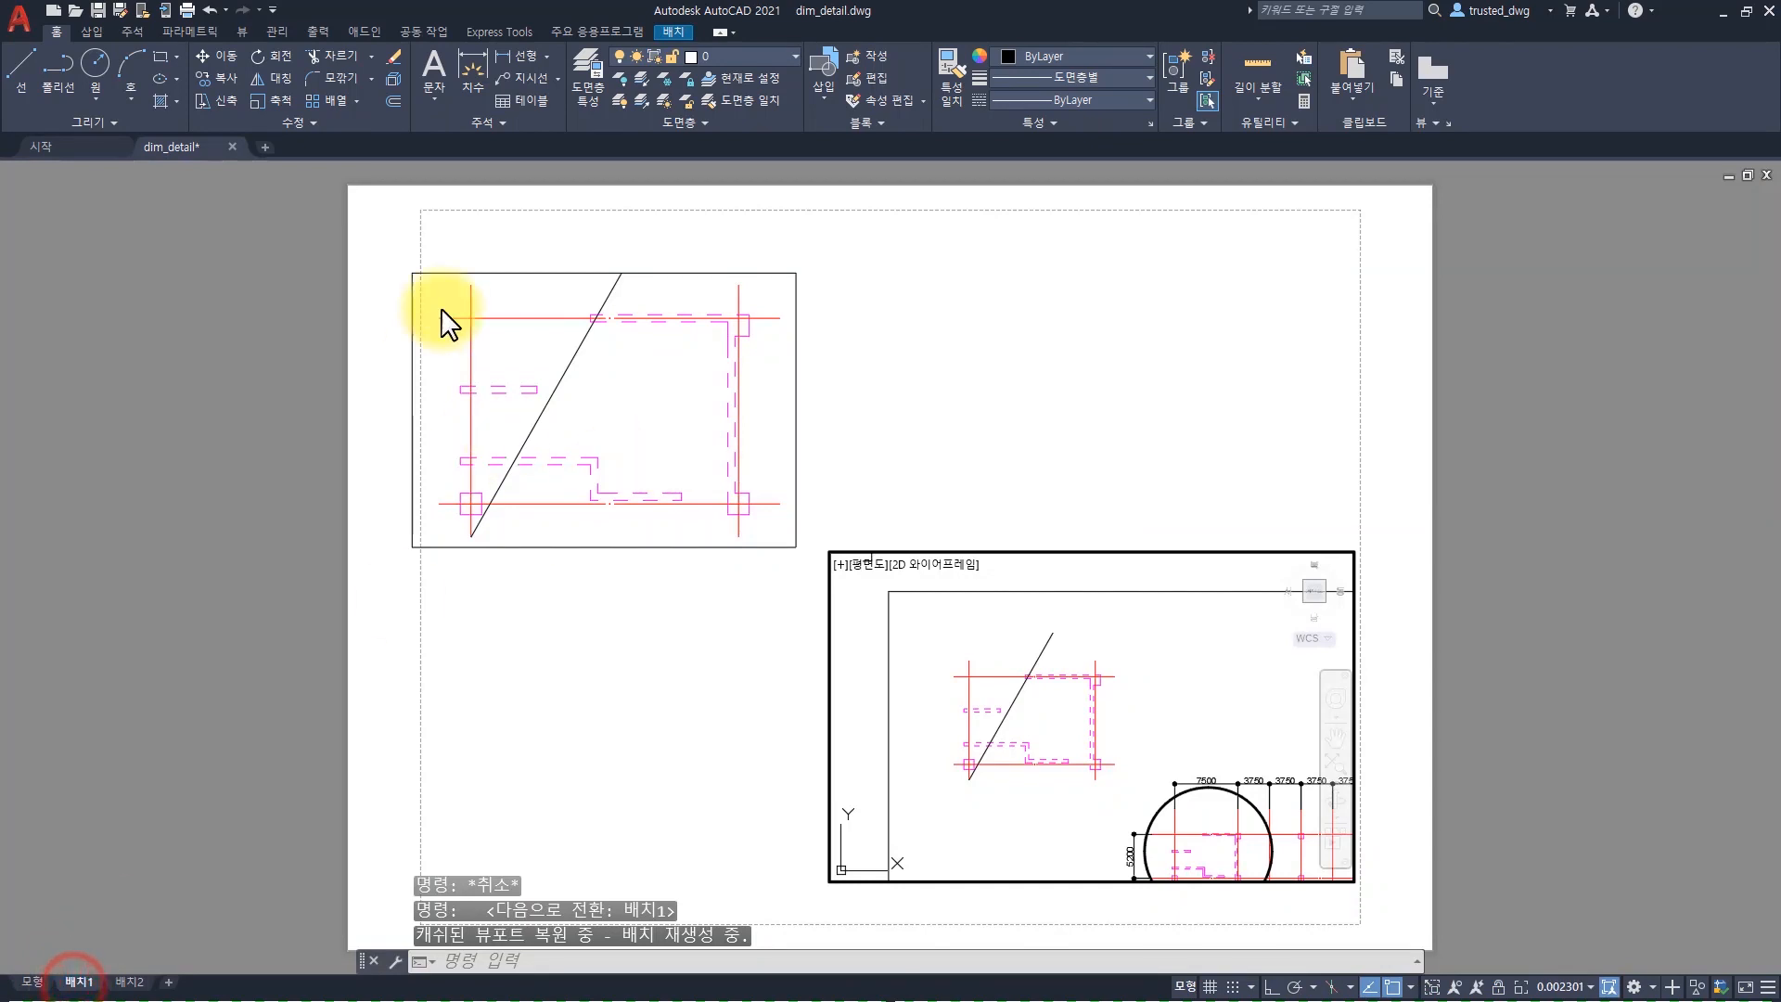
Erase the diagonal line through the lower-right viewport and return to paper space
left_click(1054, 640)
type("e")
key("space")
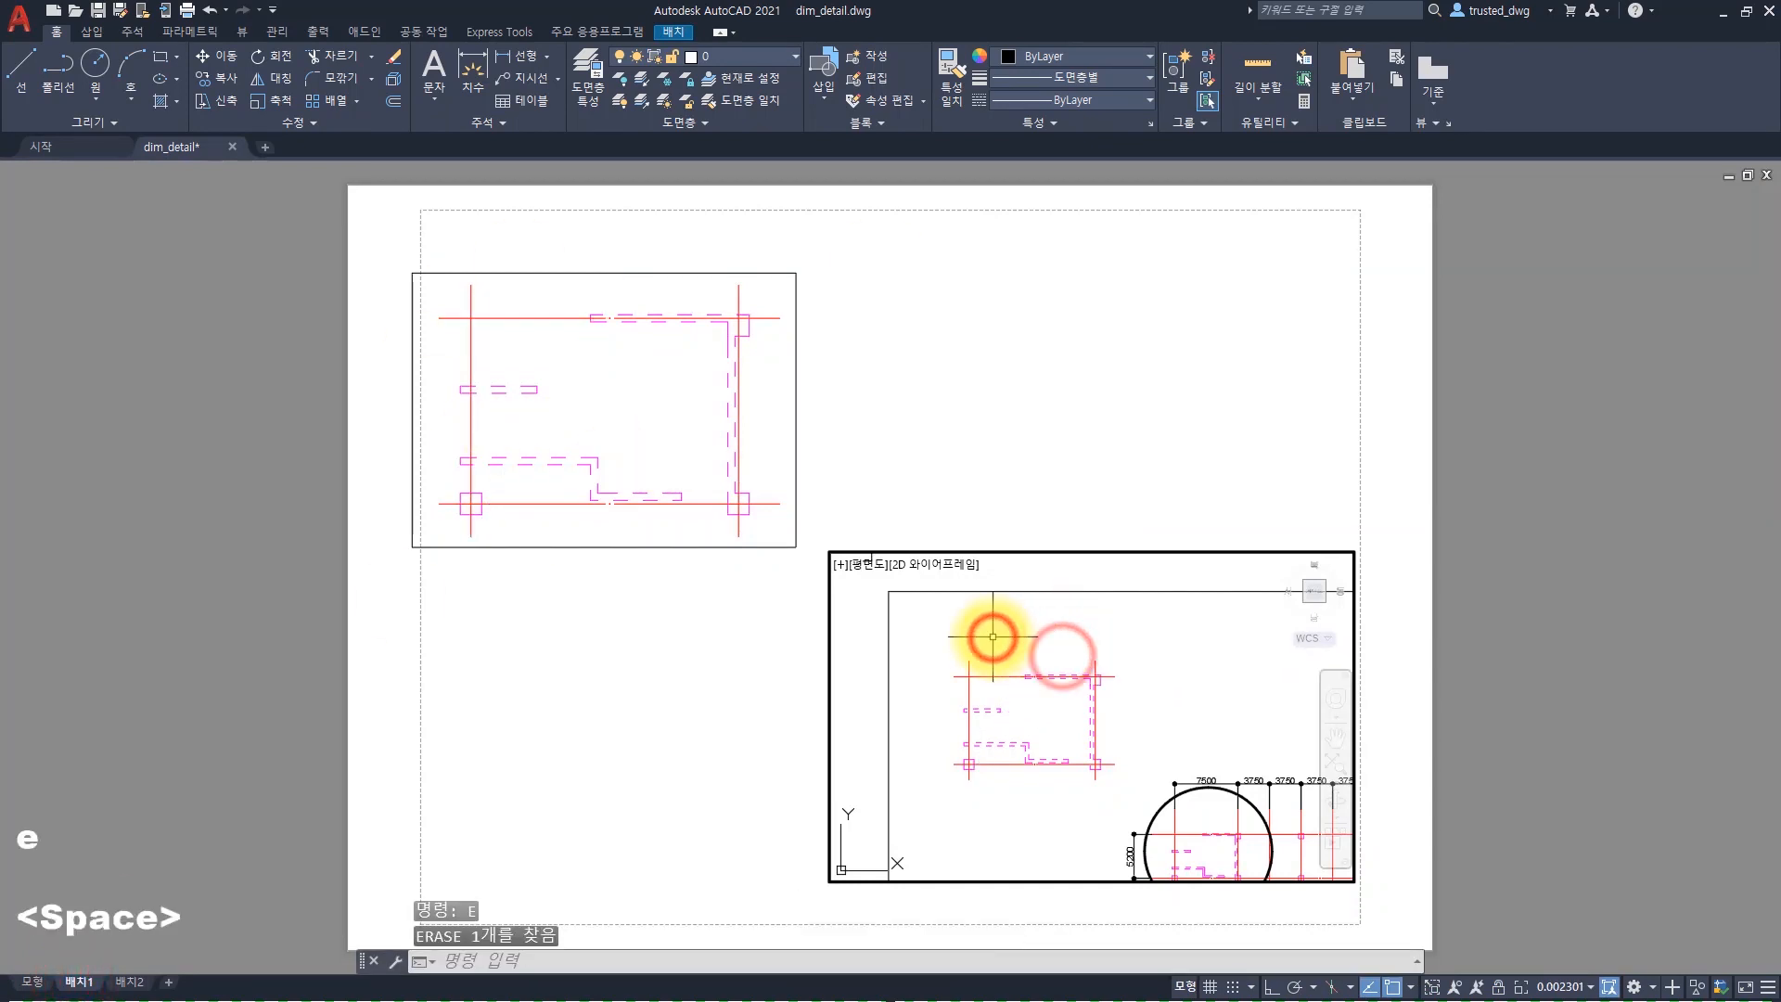
double_click(1047, 467)
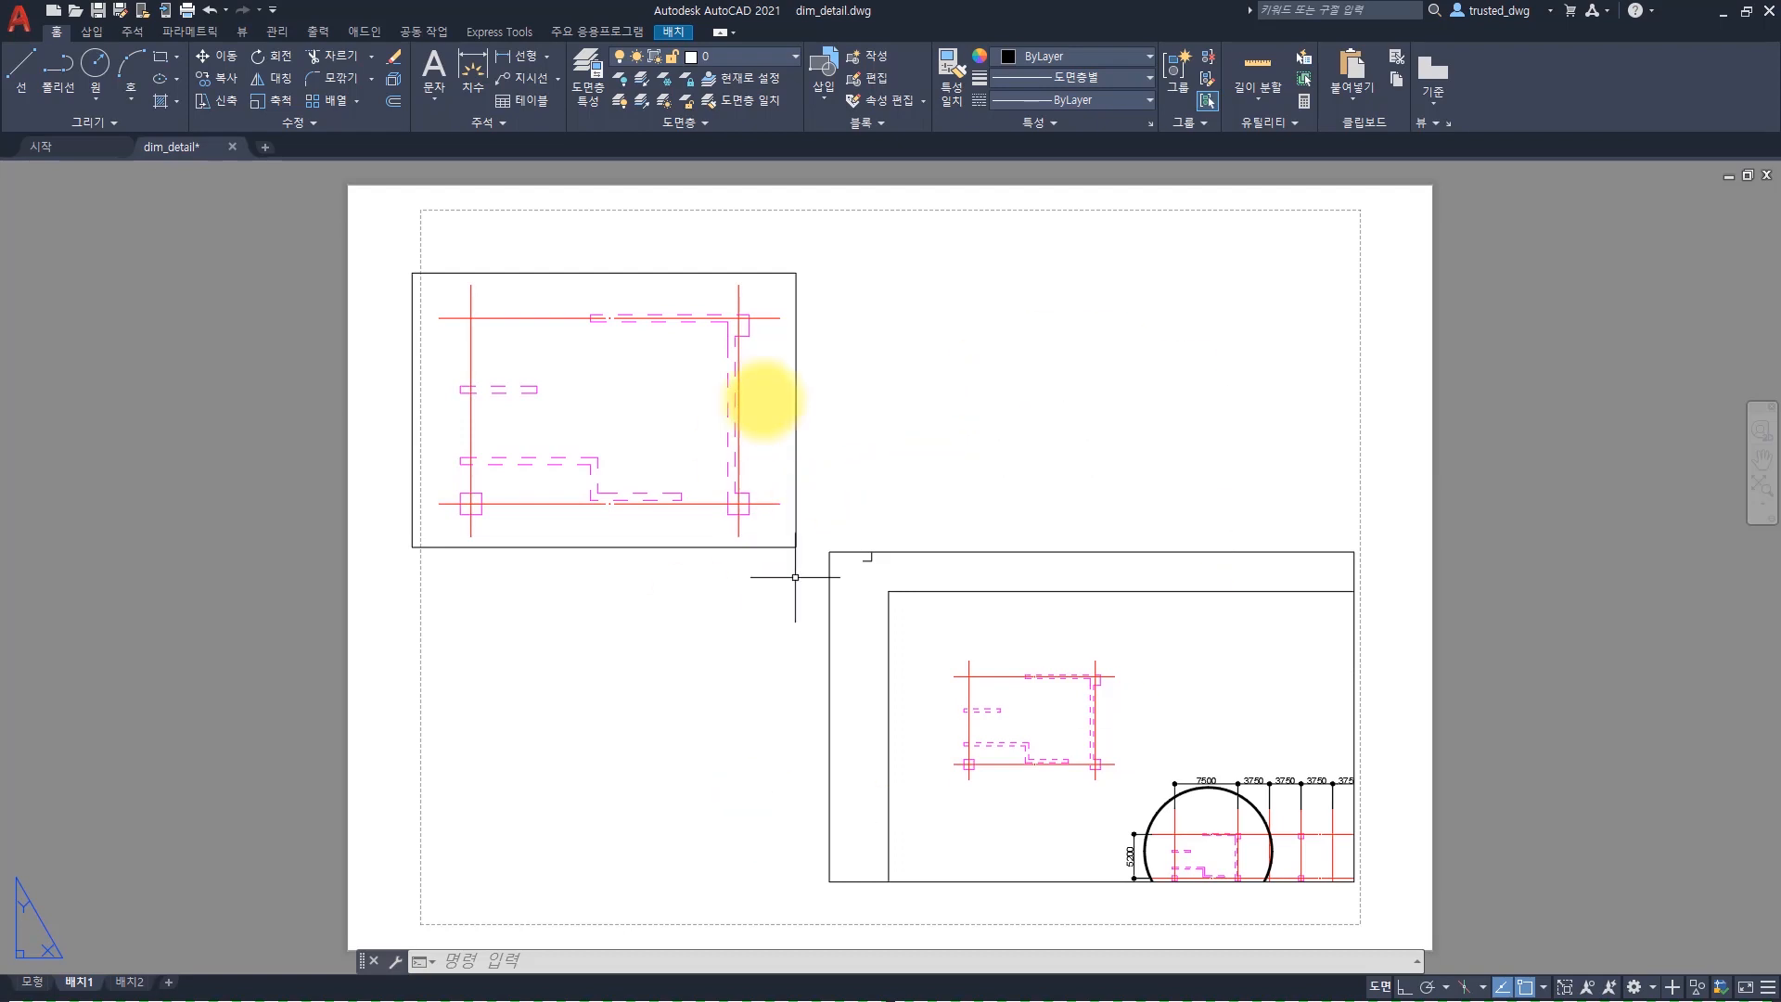
Set the dimension style to ISO-25 and dimension the grid width of the upper-left viewport's detail in paper space
left_click(477, 121)
left_click(636, 199)
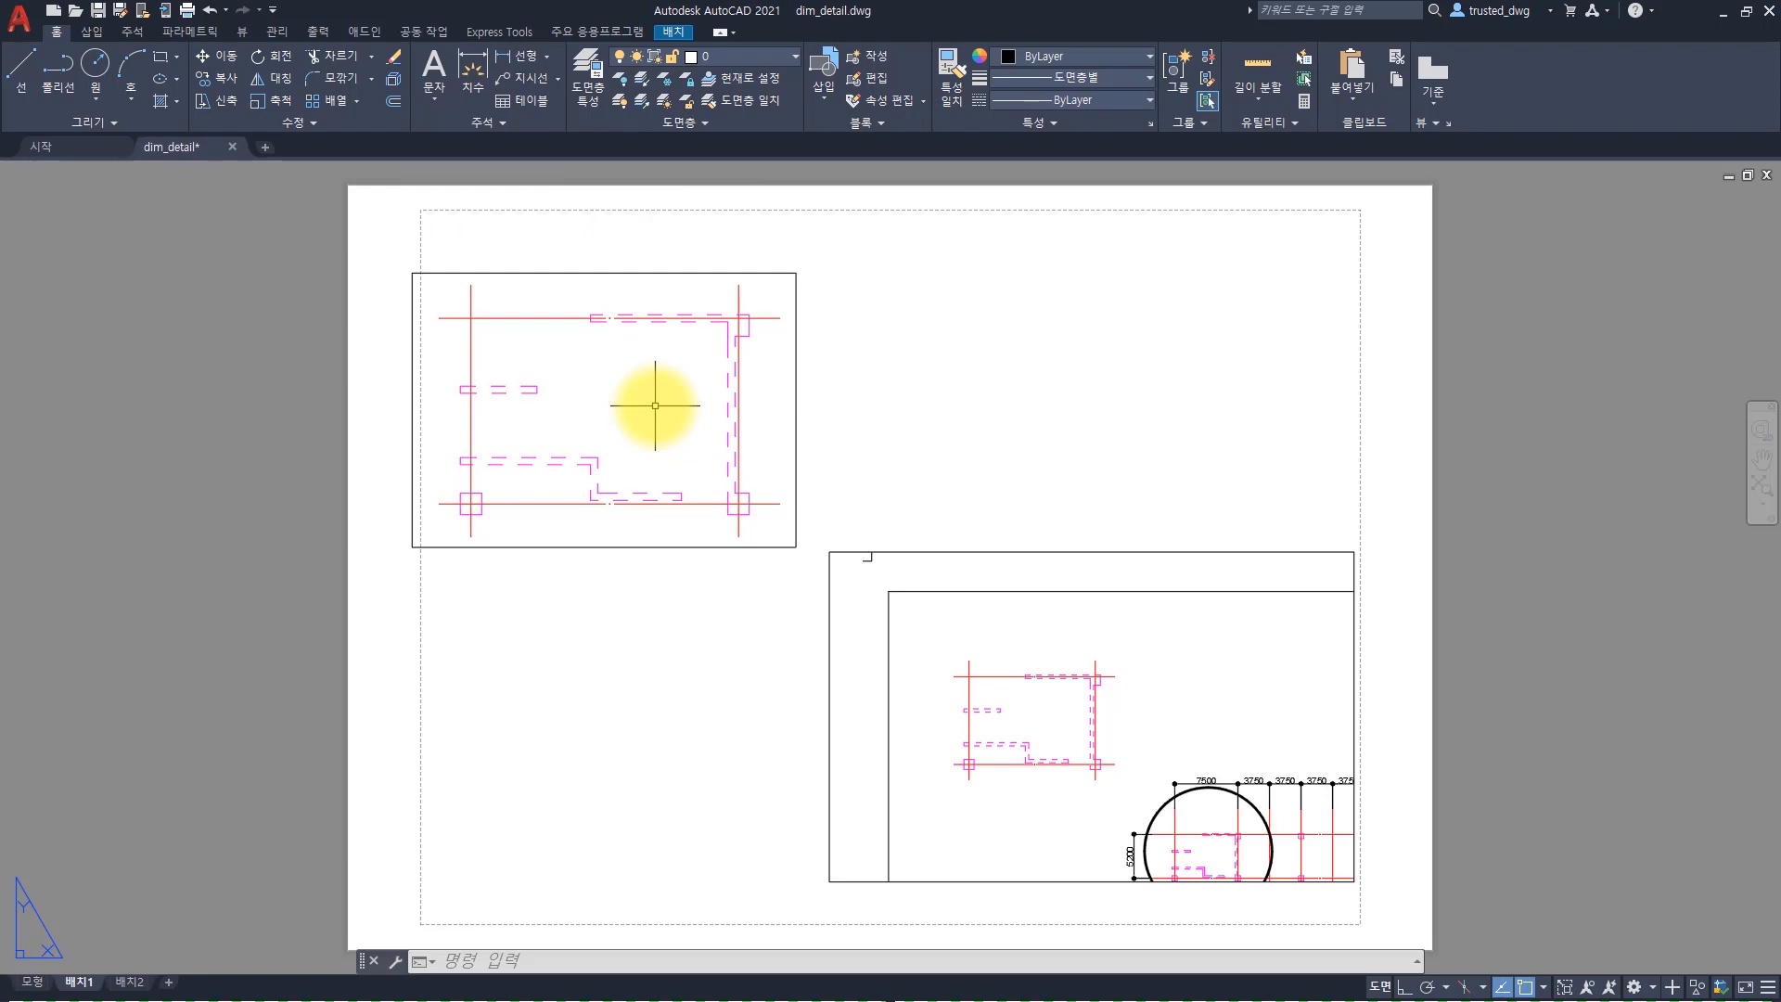
left_click(510, 58)
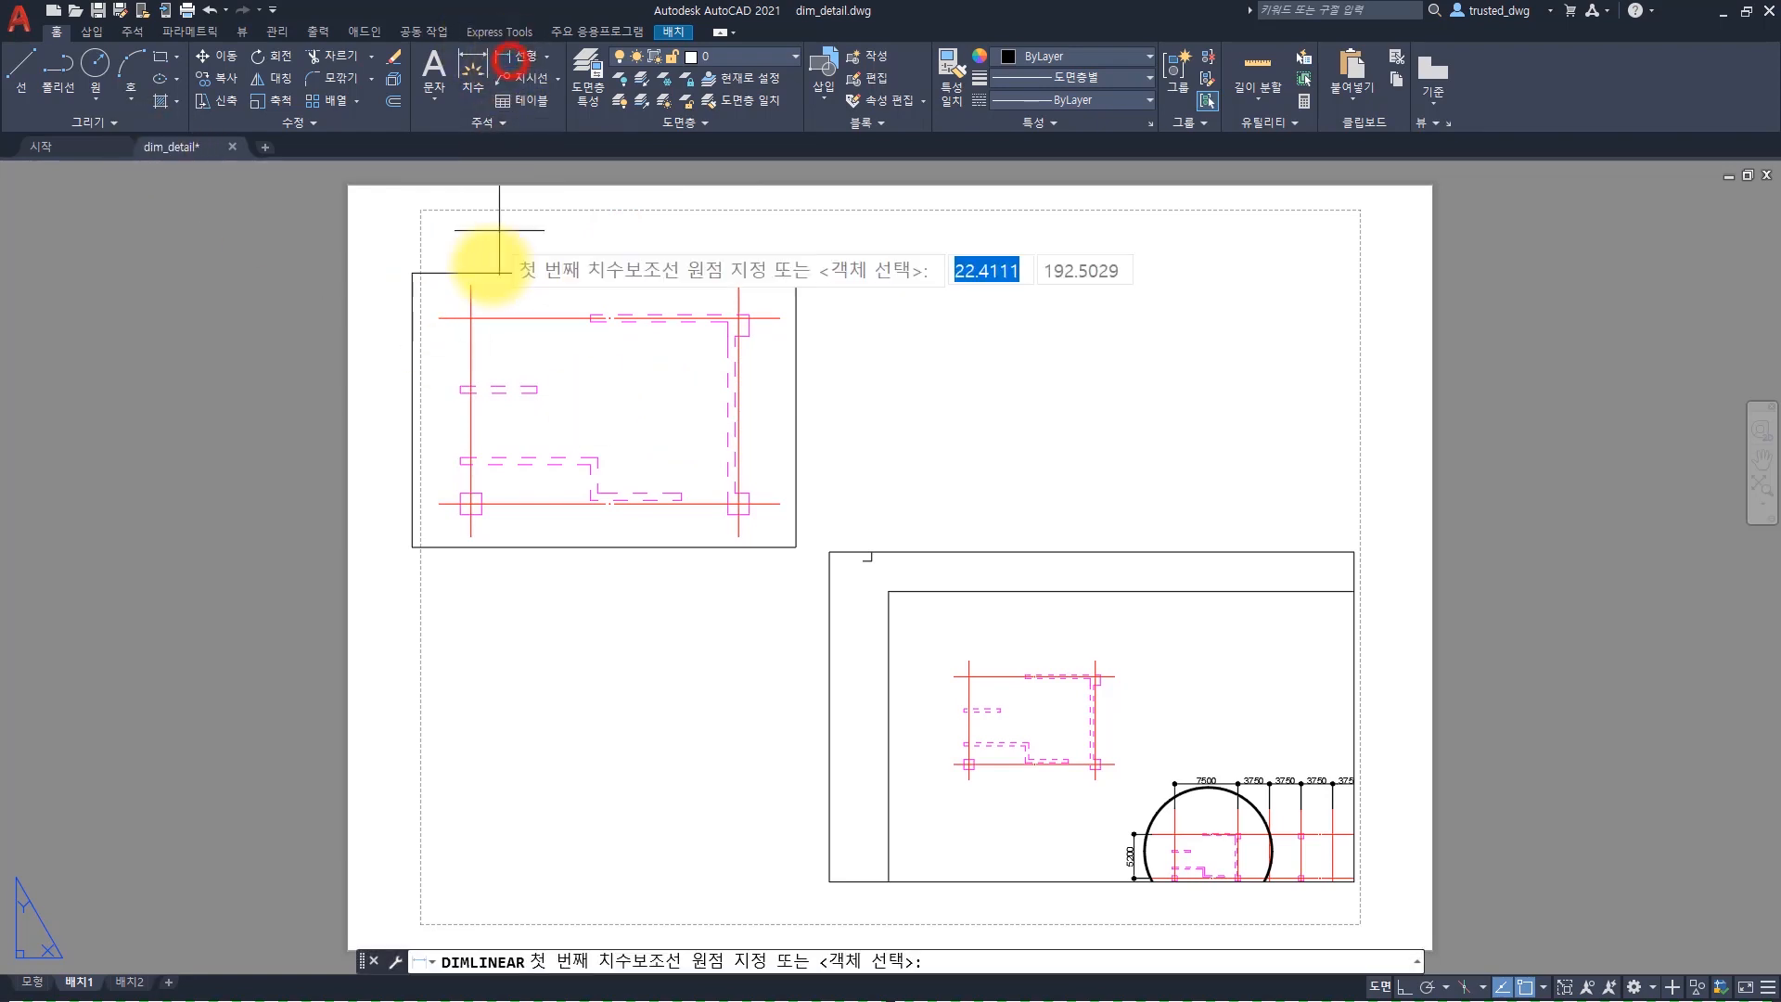
left_click(472, 284)
left_click(738, 285)
left_click(687, 648)
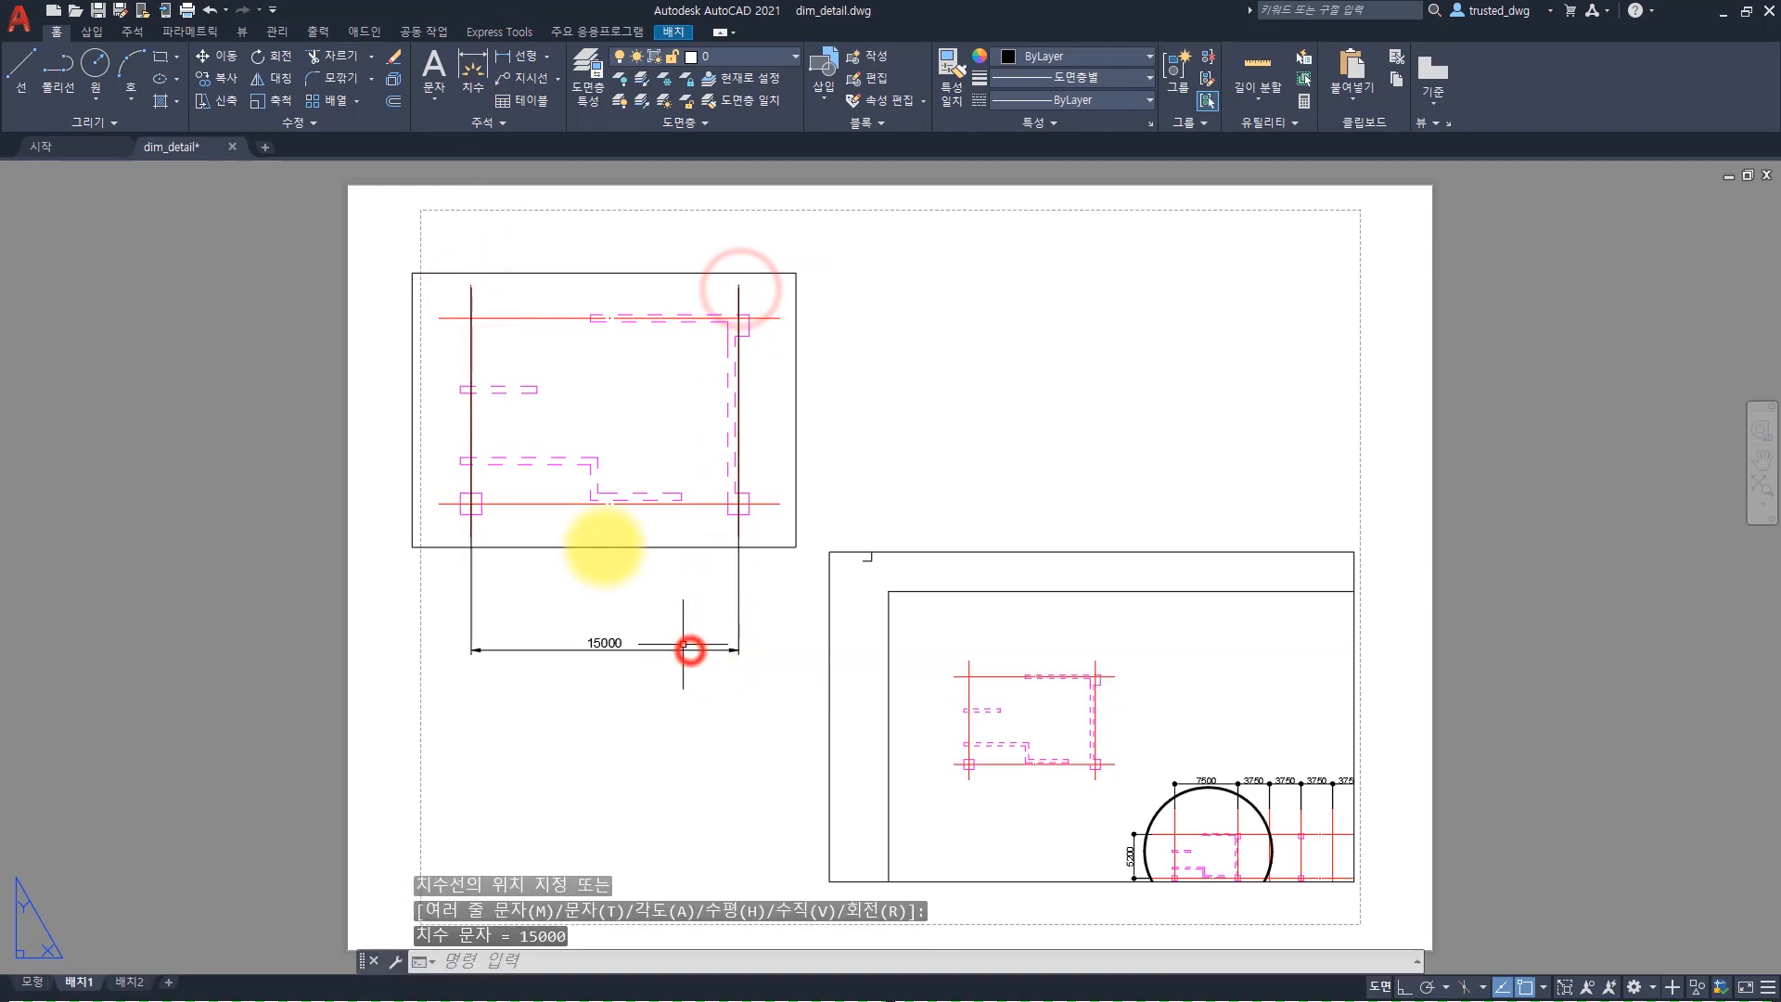
Dimension the same grid width of the detail in the lower-right viewport, placing the dimension above the viewport
key("space")
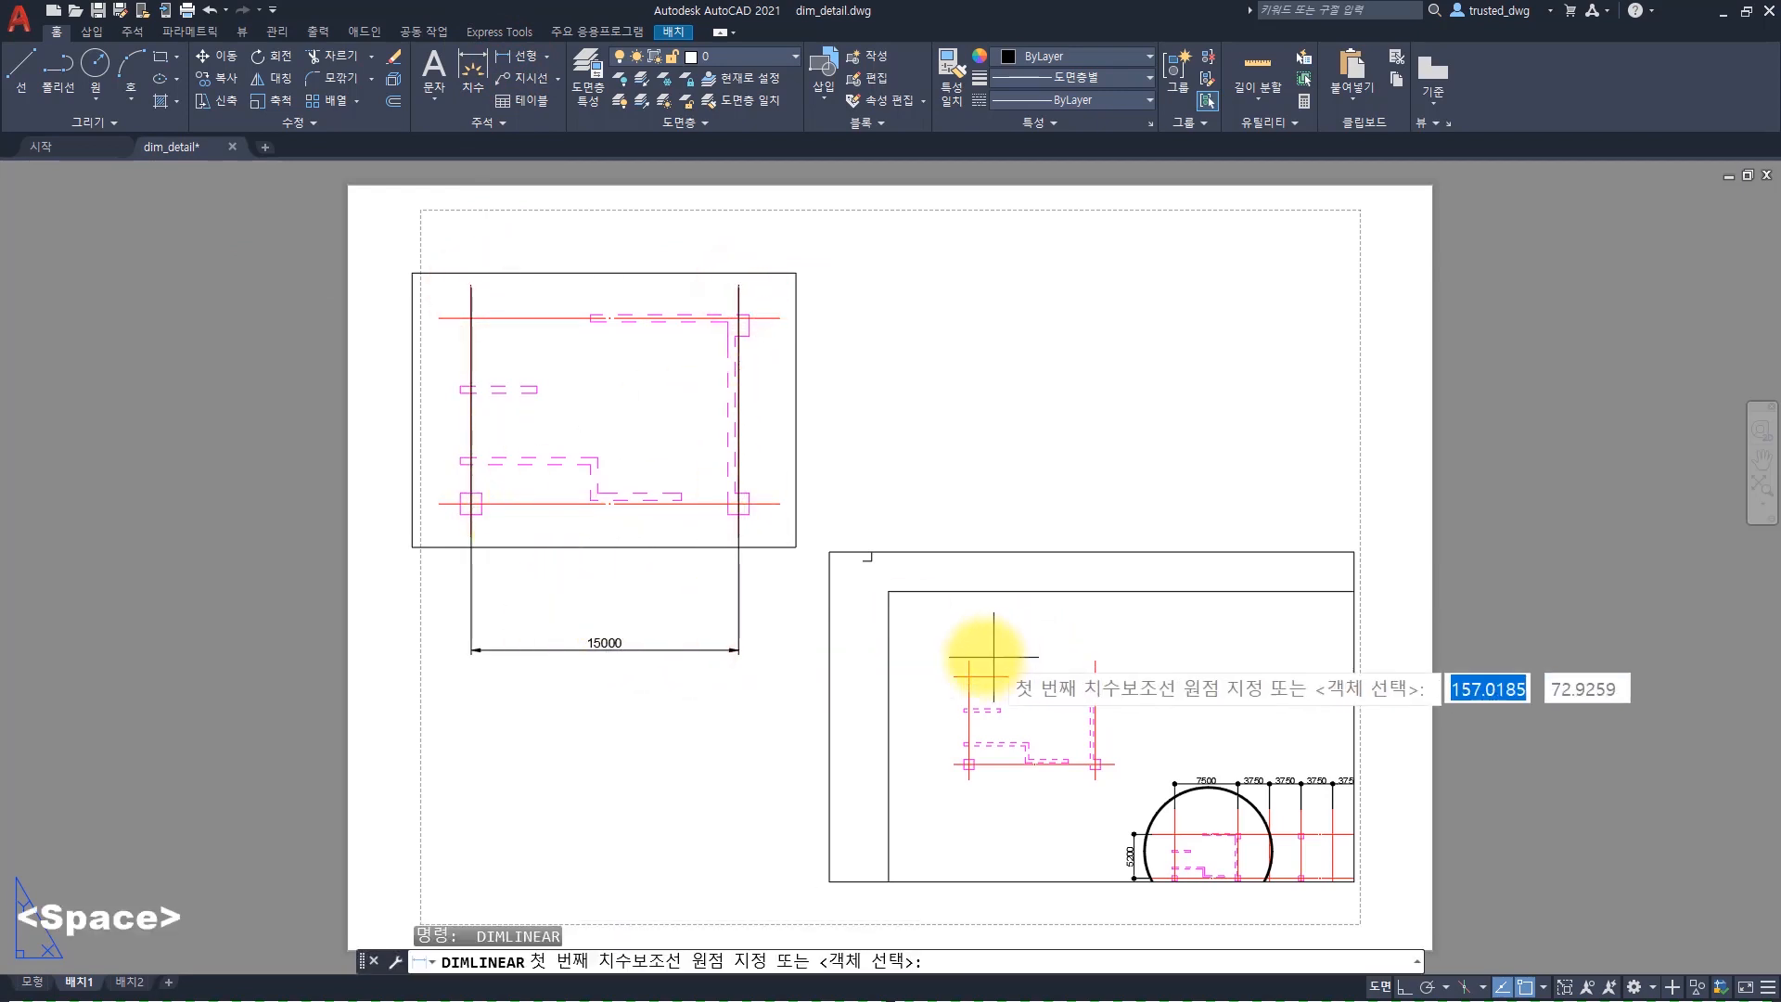
left_click(968, 661)
left_click(1093, 661)
left_click(1074, 519)
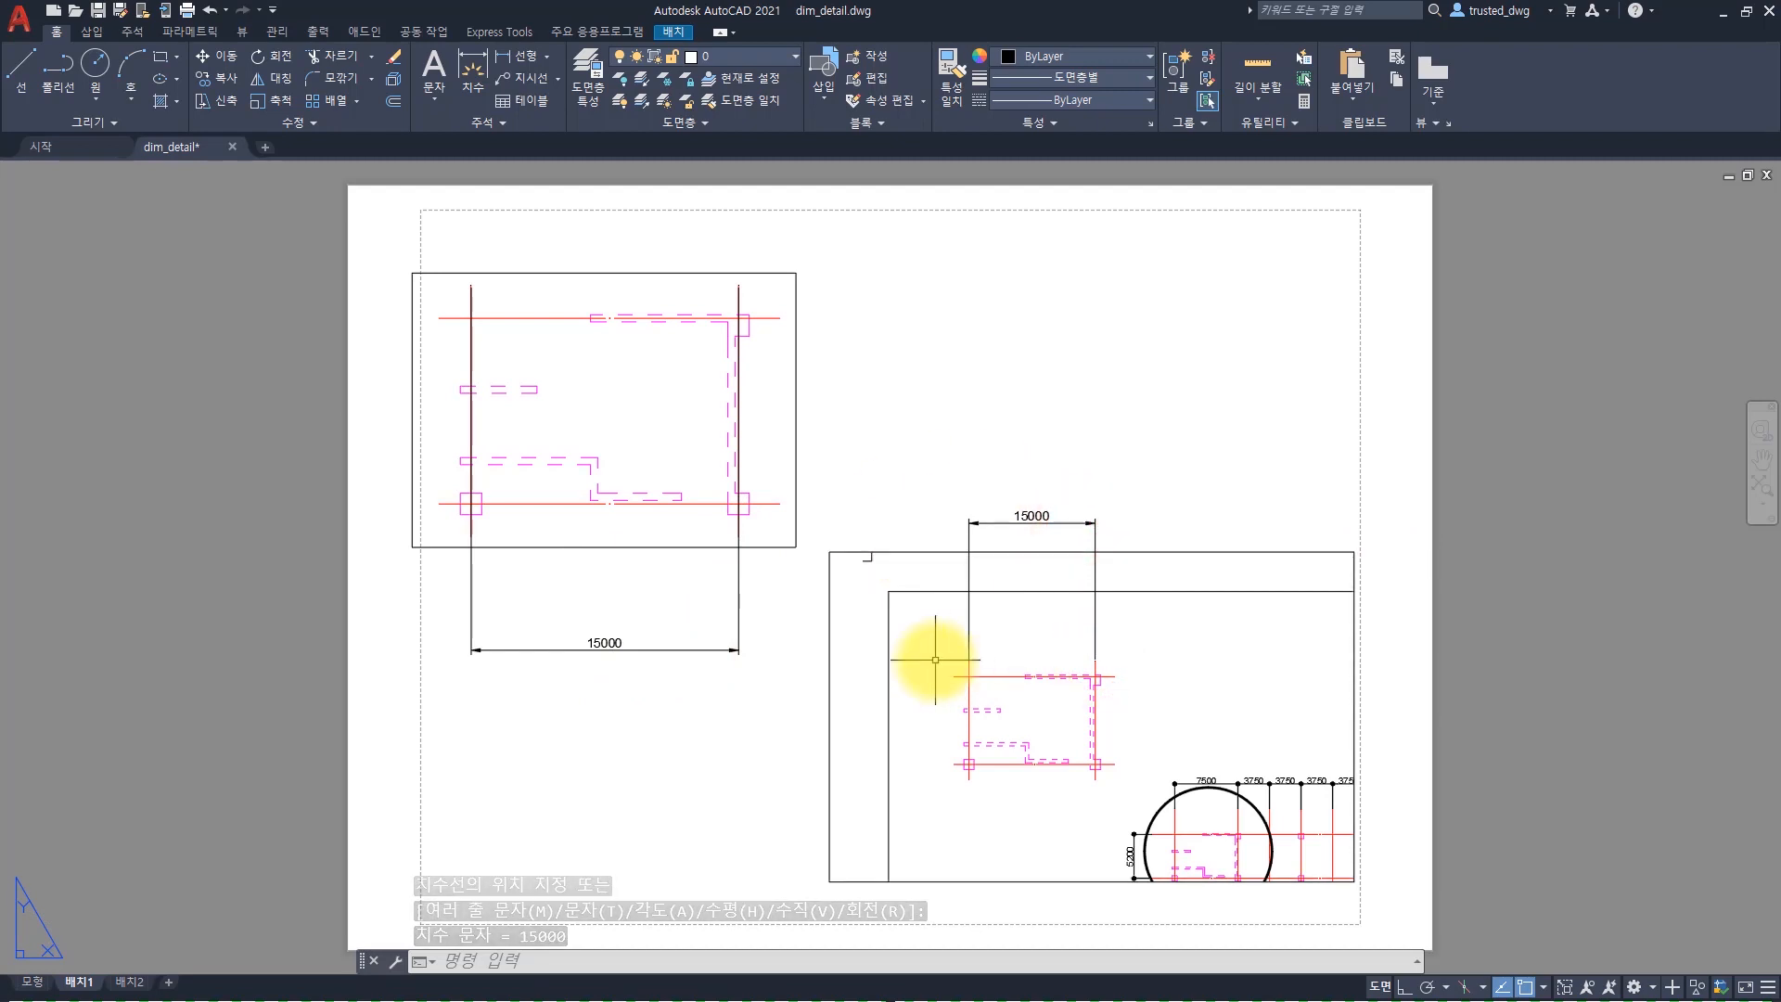
Erase all viewports and dimensions from the layout sheet
key("ctrl+a")
type("e")
key("space")
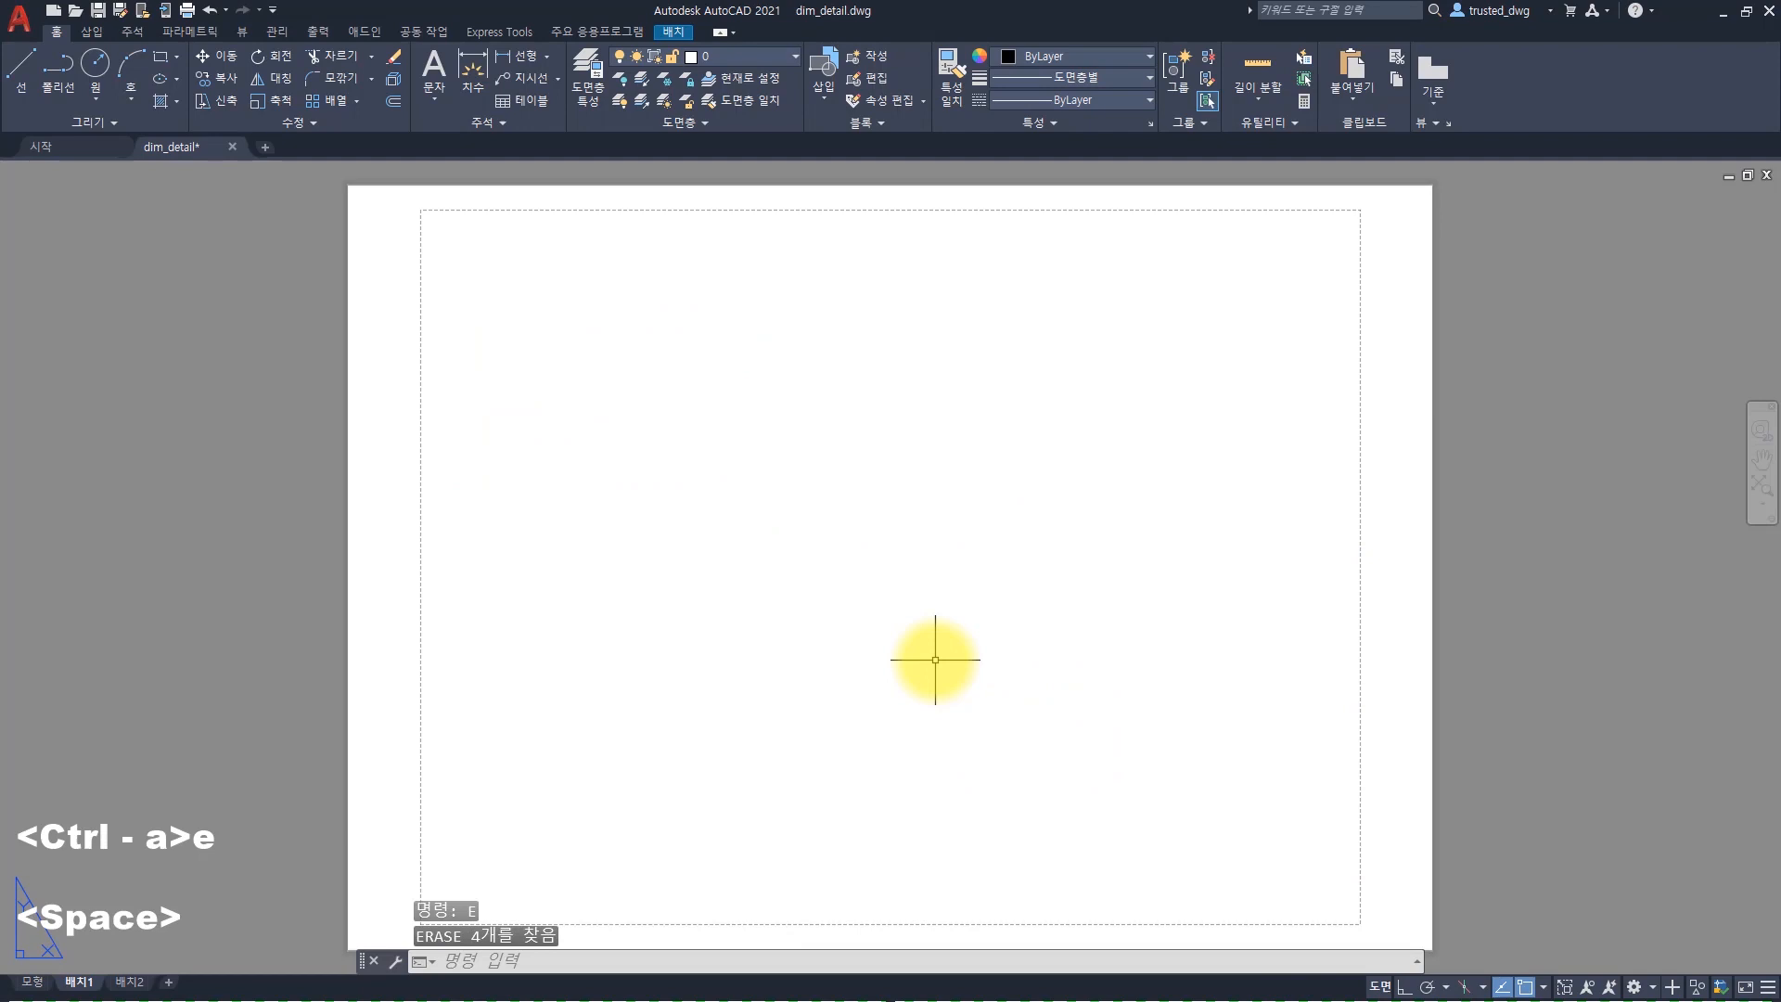
In model space, undo the last linear dimension and set the current dimension style to DIM
left_click(37, 981)
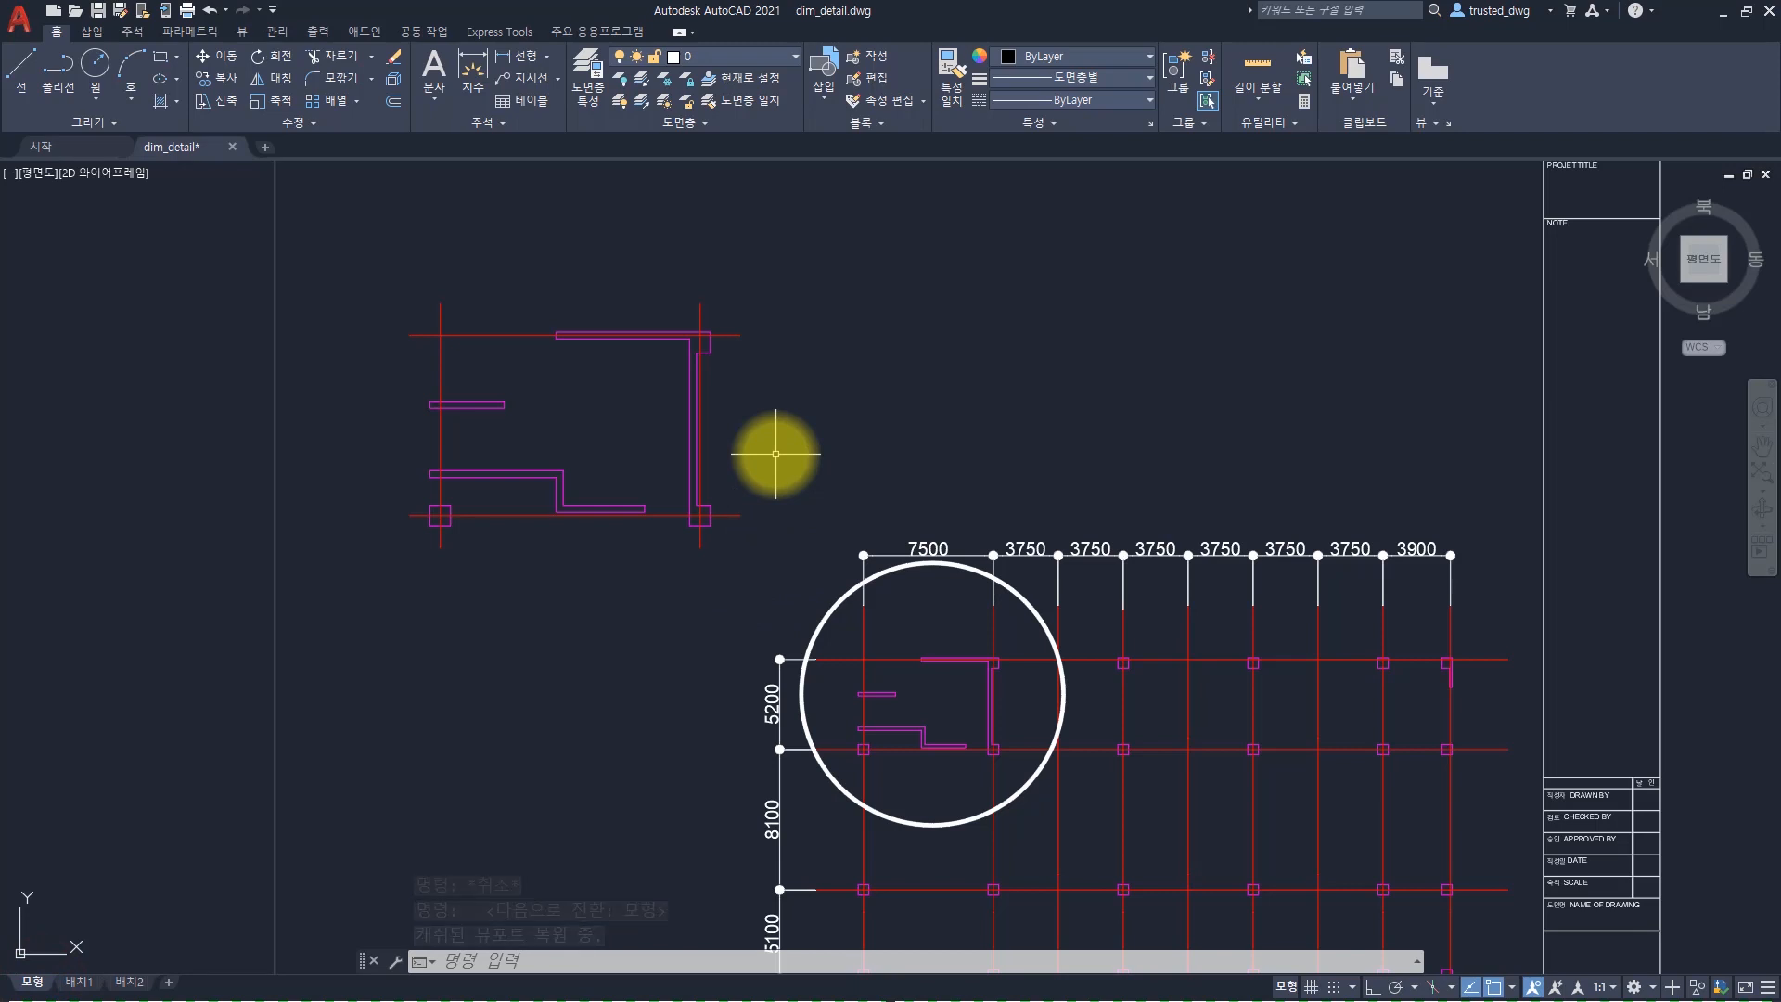
key("ctrl+z")
left_click(467, 121)
left_click(496, 165)
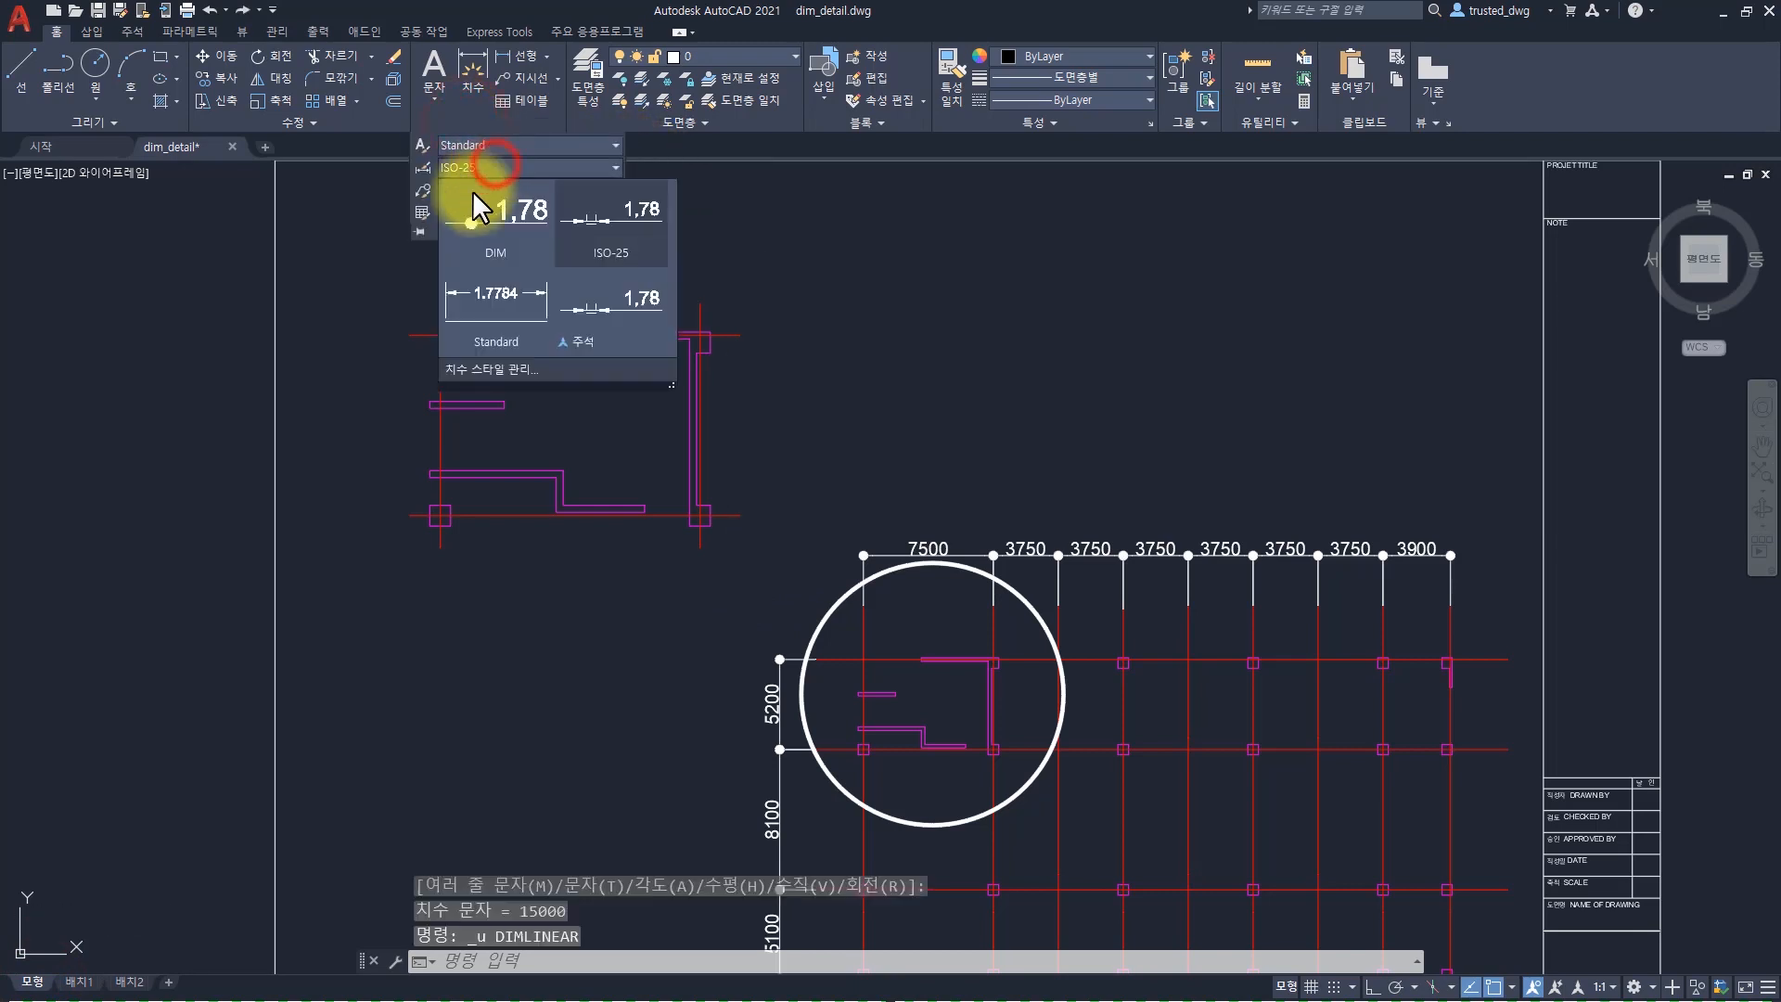
left_click(474, 211)
Place a linear dimension in the DIM style above the enlarged detail, between the top ends of its vertical grid lines
type("dli")
key("space")
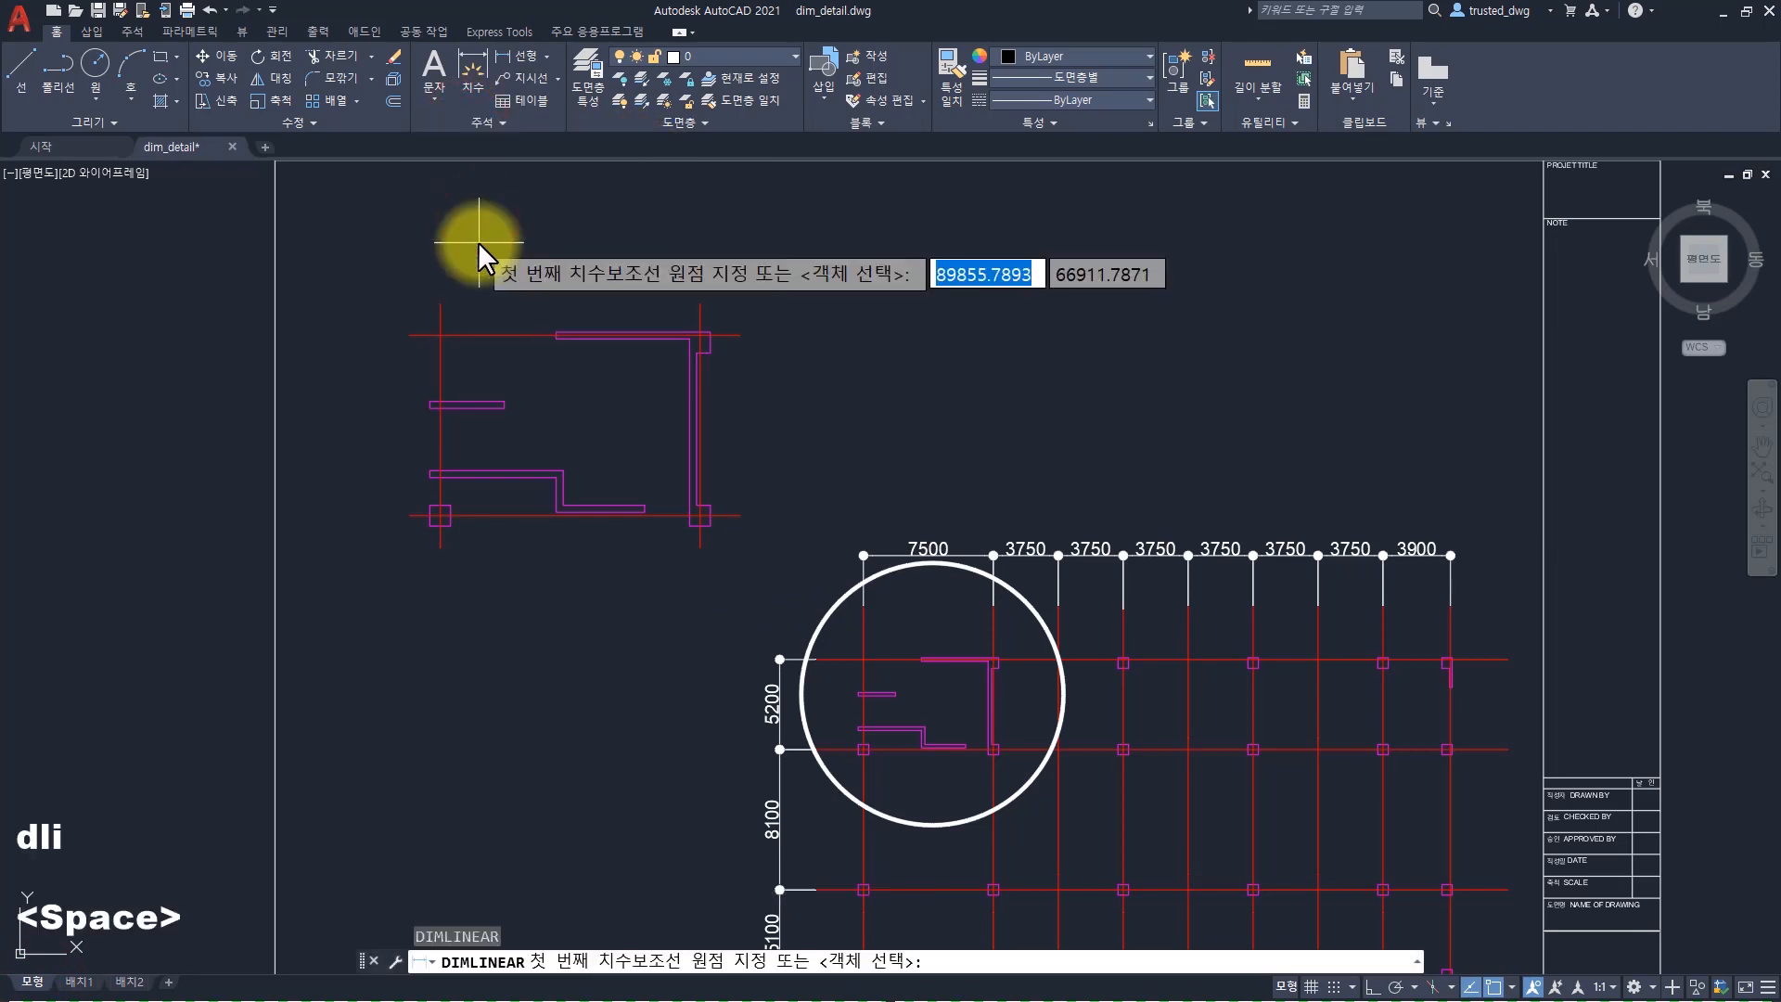
left_click(434, 300)
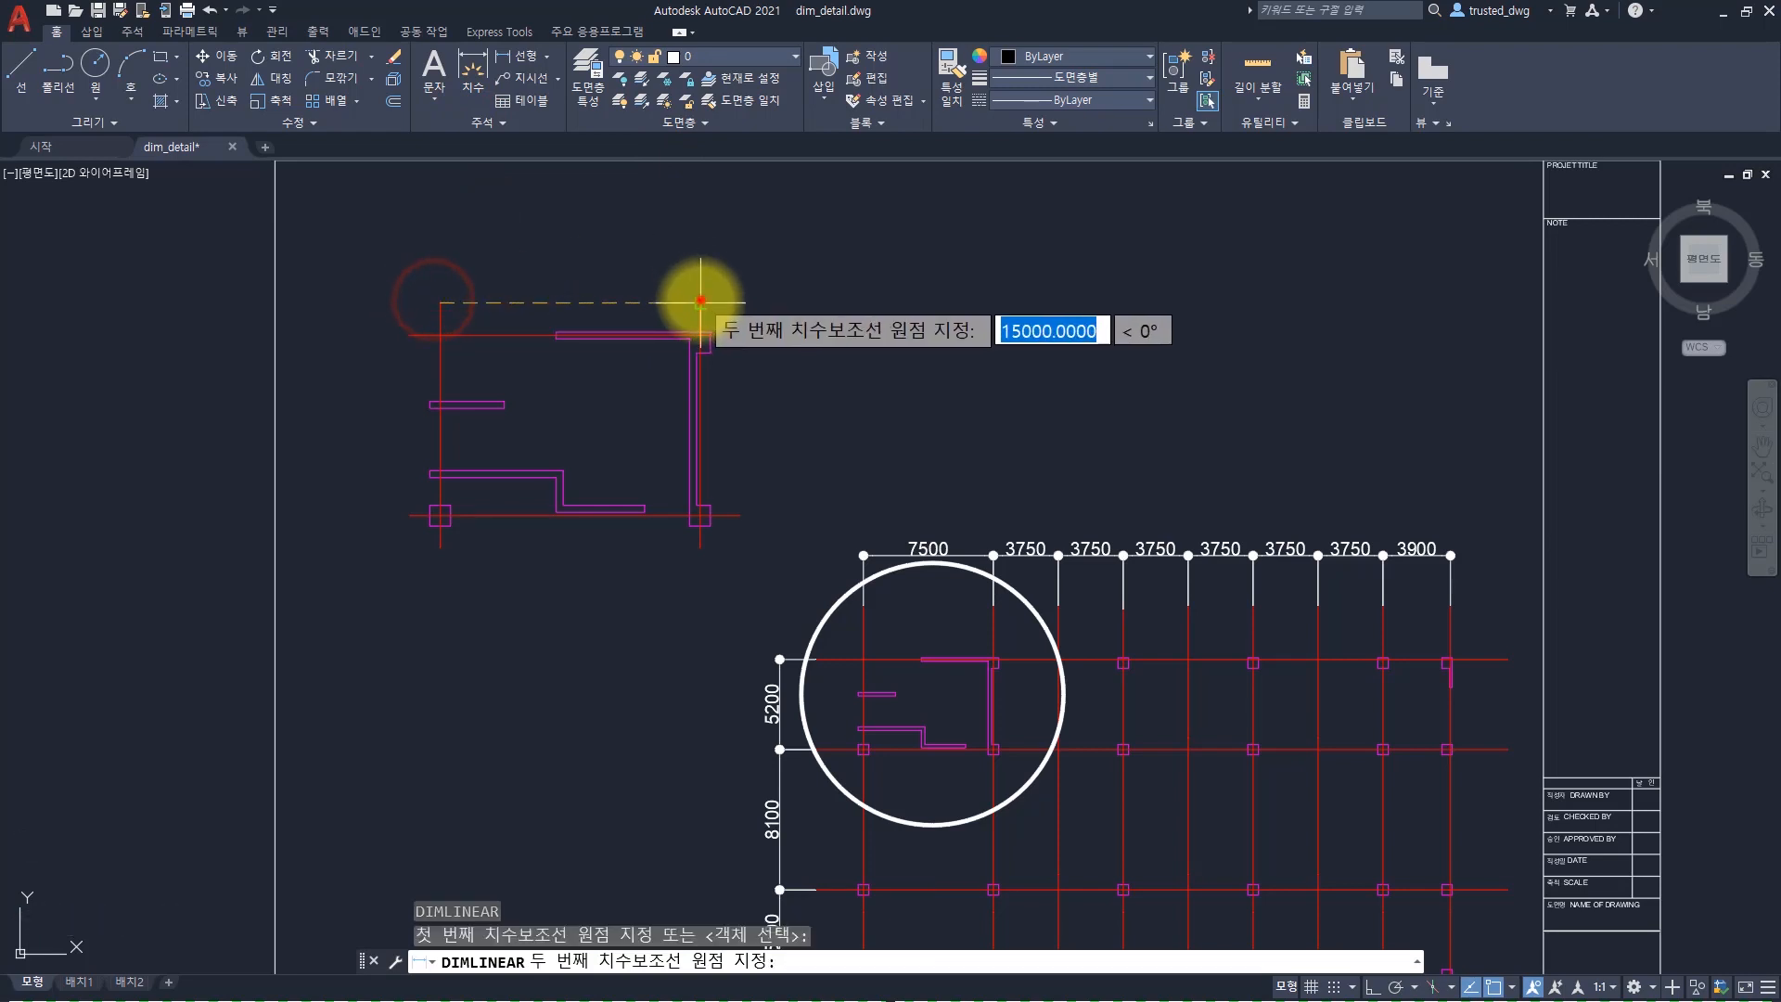
left_click(700, 300)
left_click(605, 247)
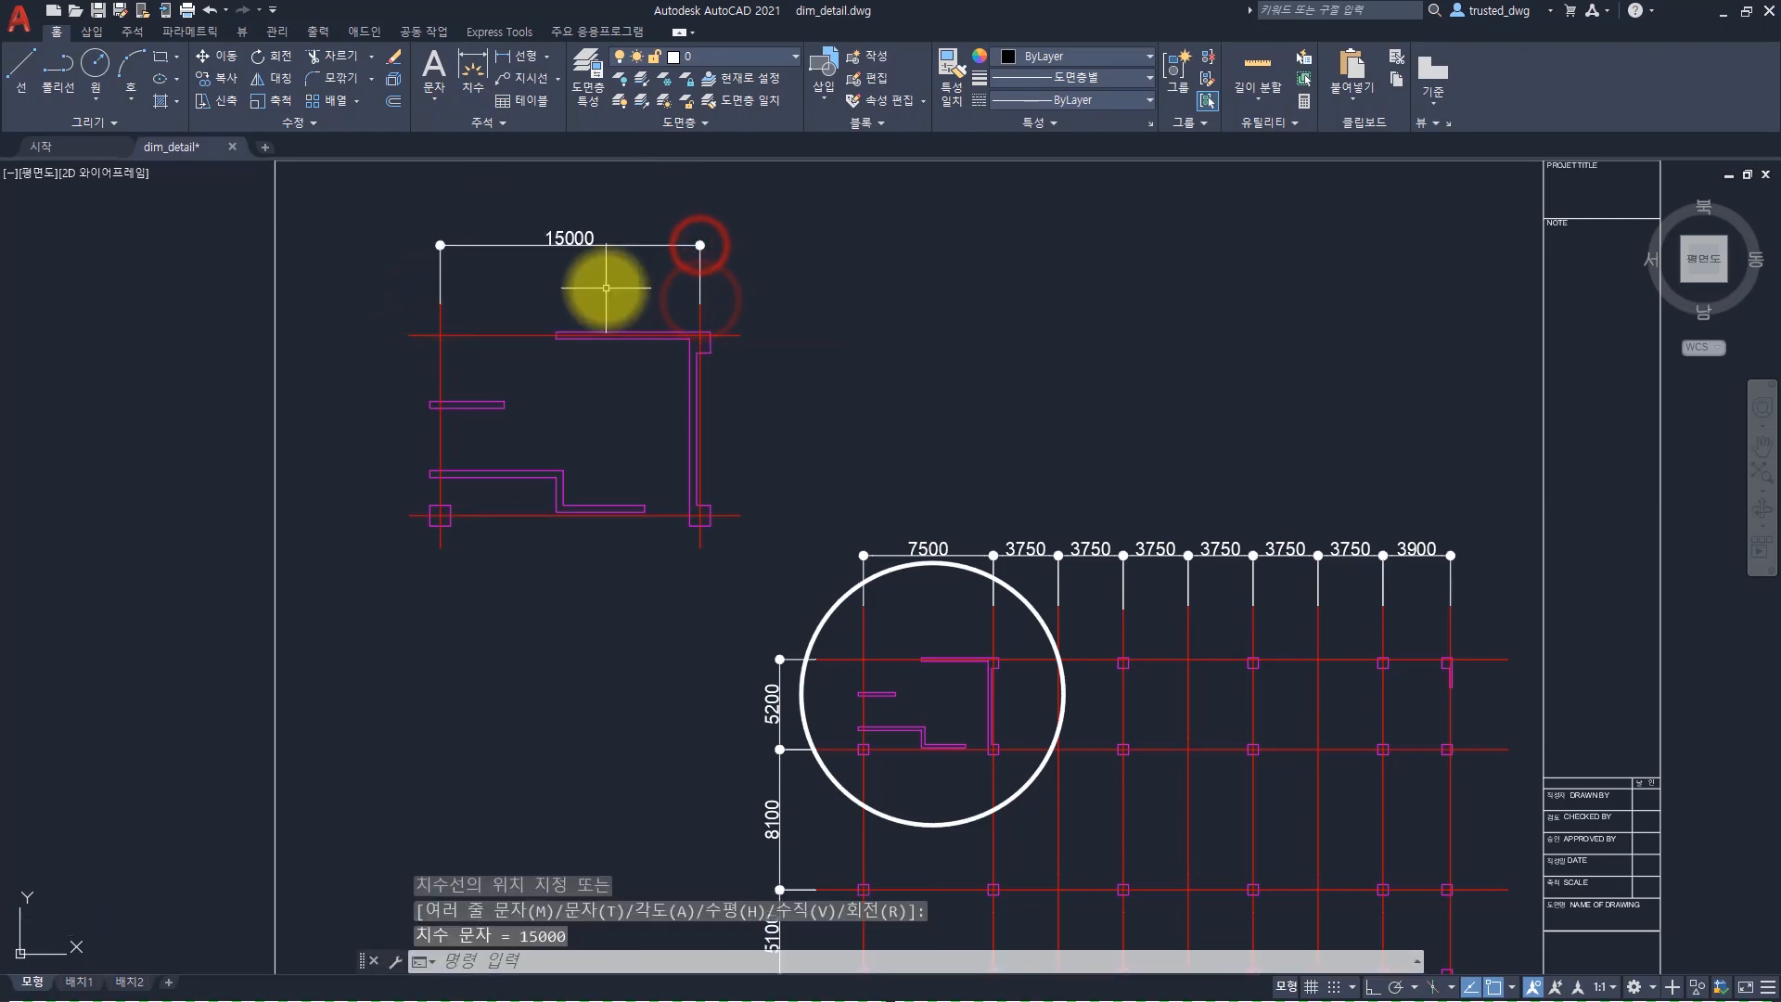
Override the text of the dimension above the enlarged detail with 7500
double_click(575, 238)
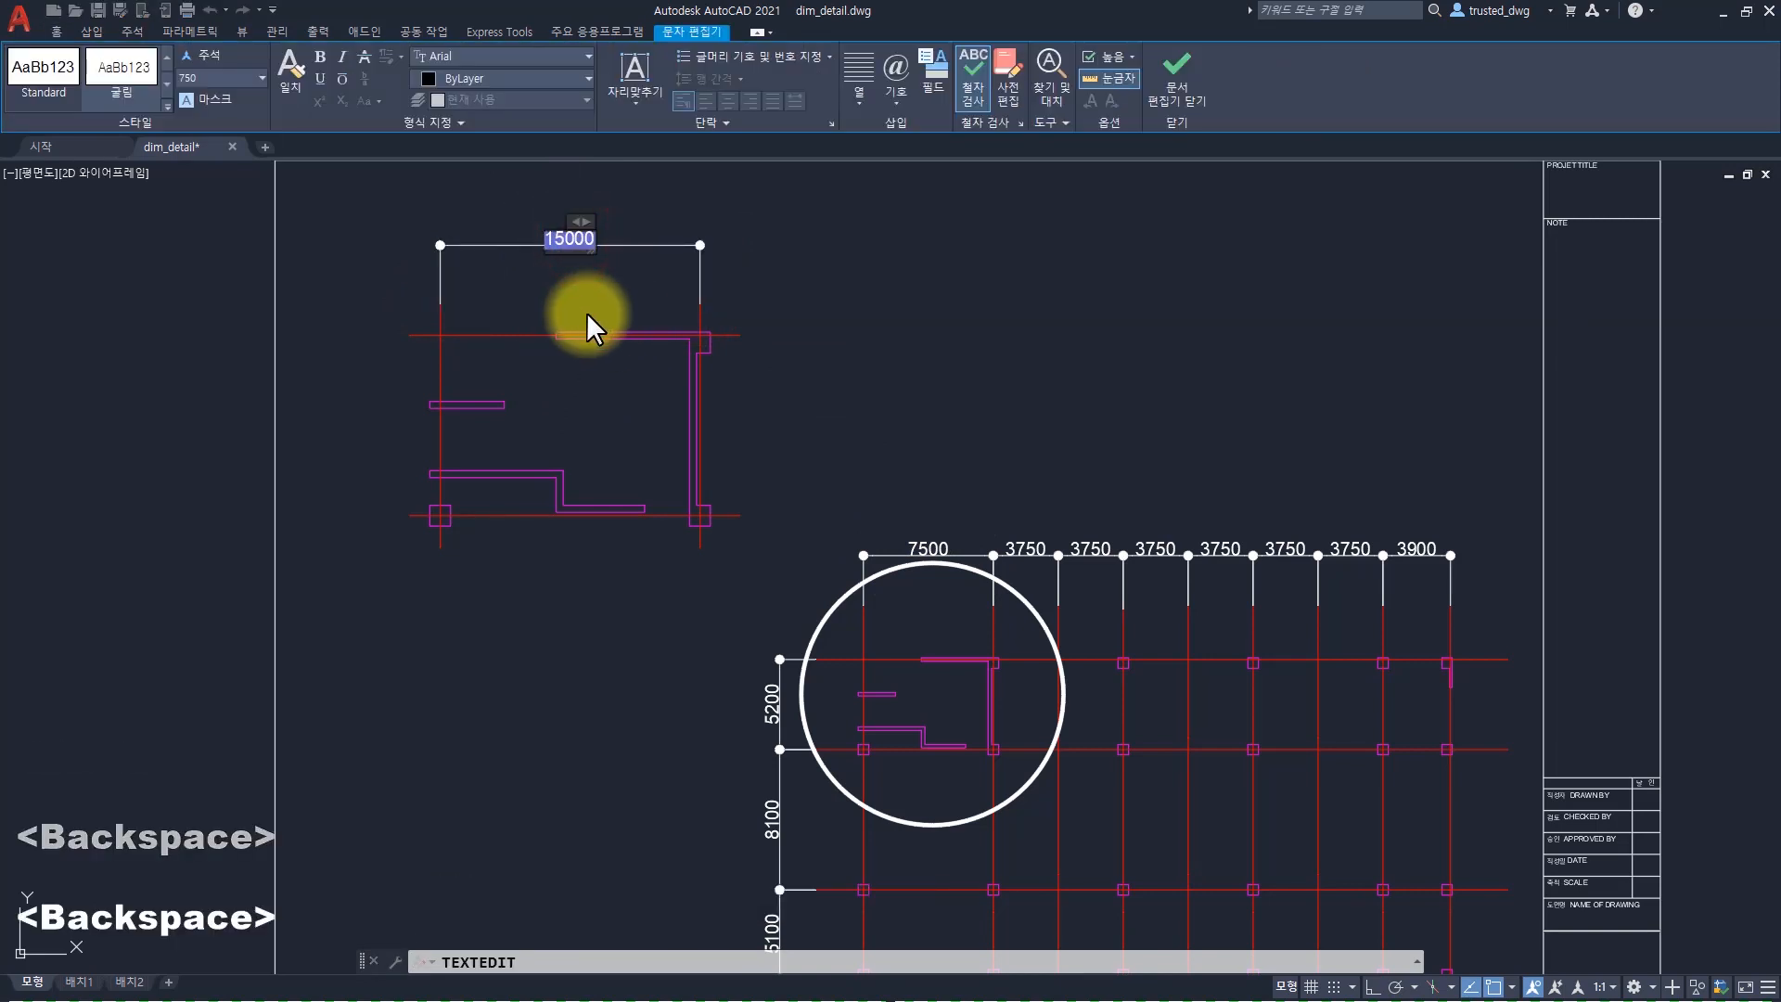
type("7500")
key("ctrl+Return")
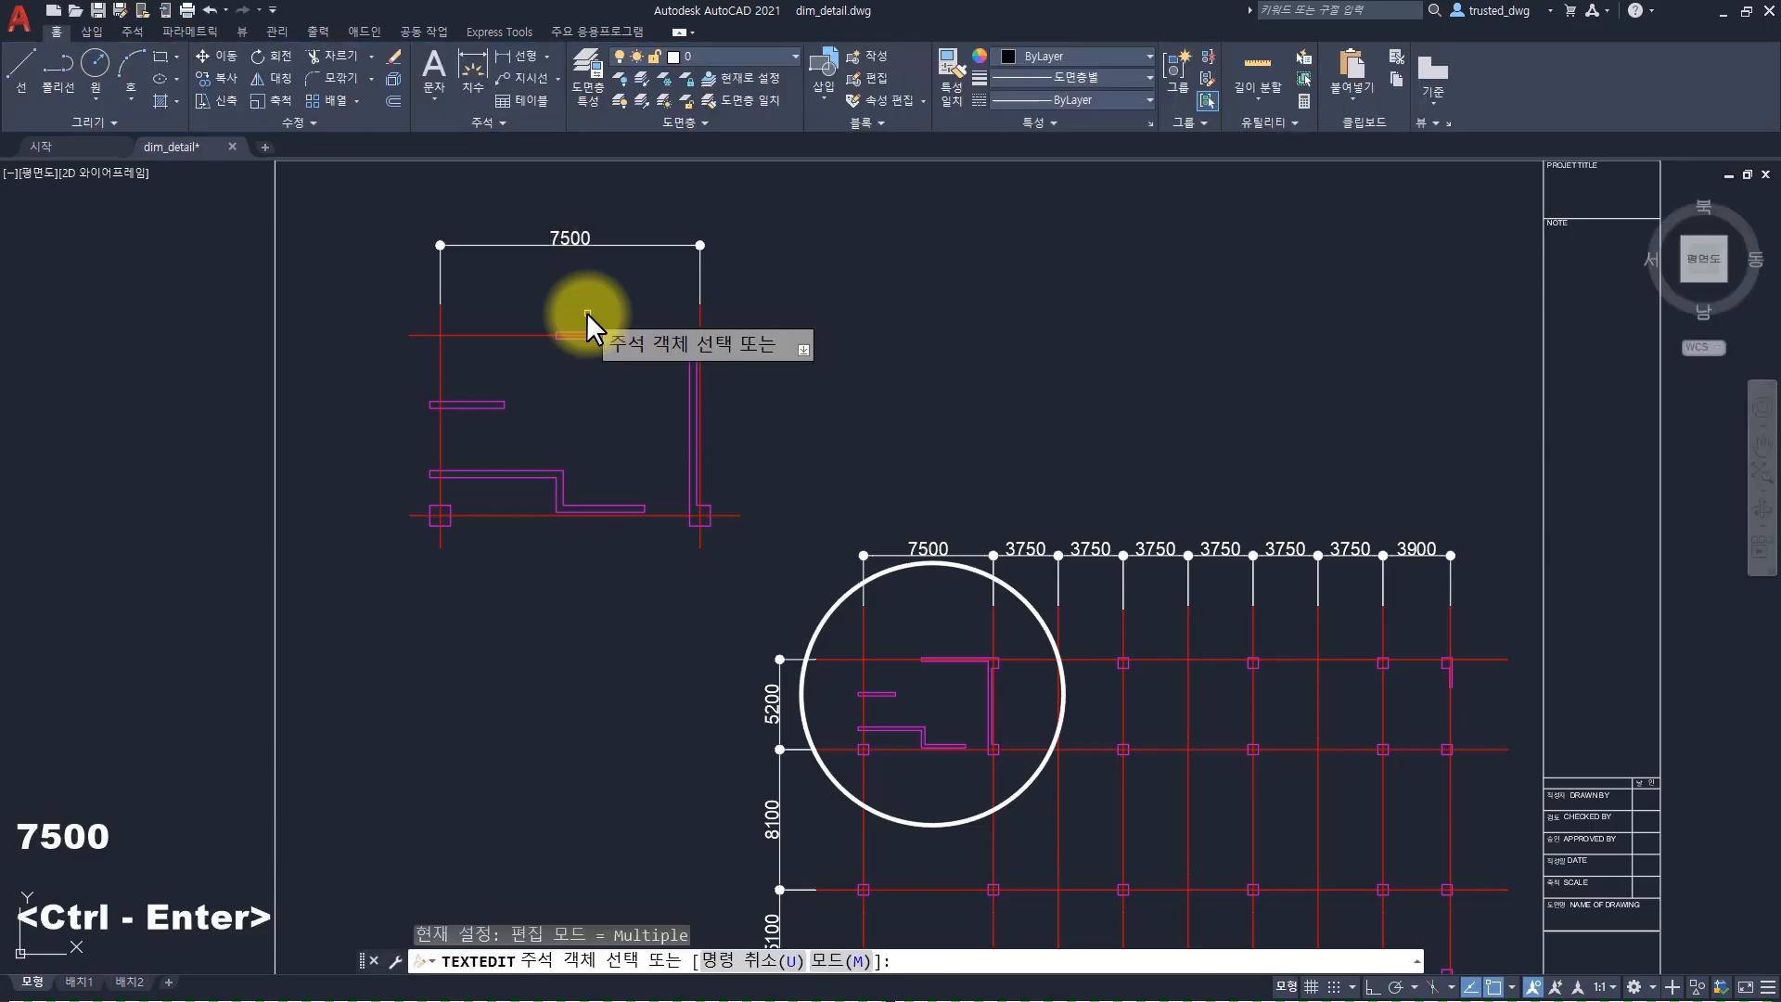
key("Escape")
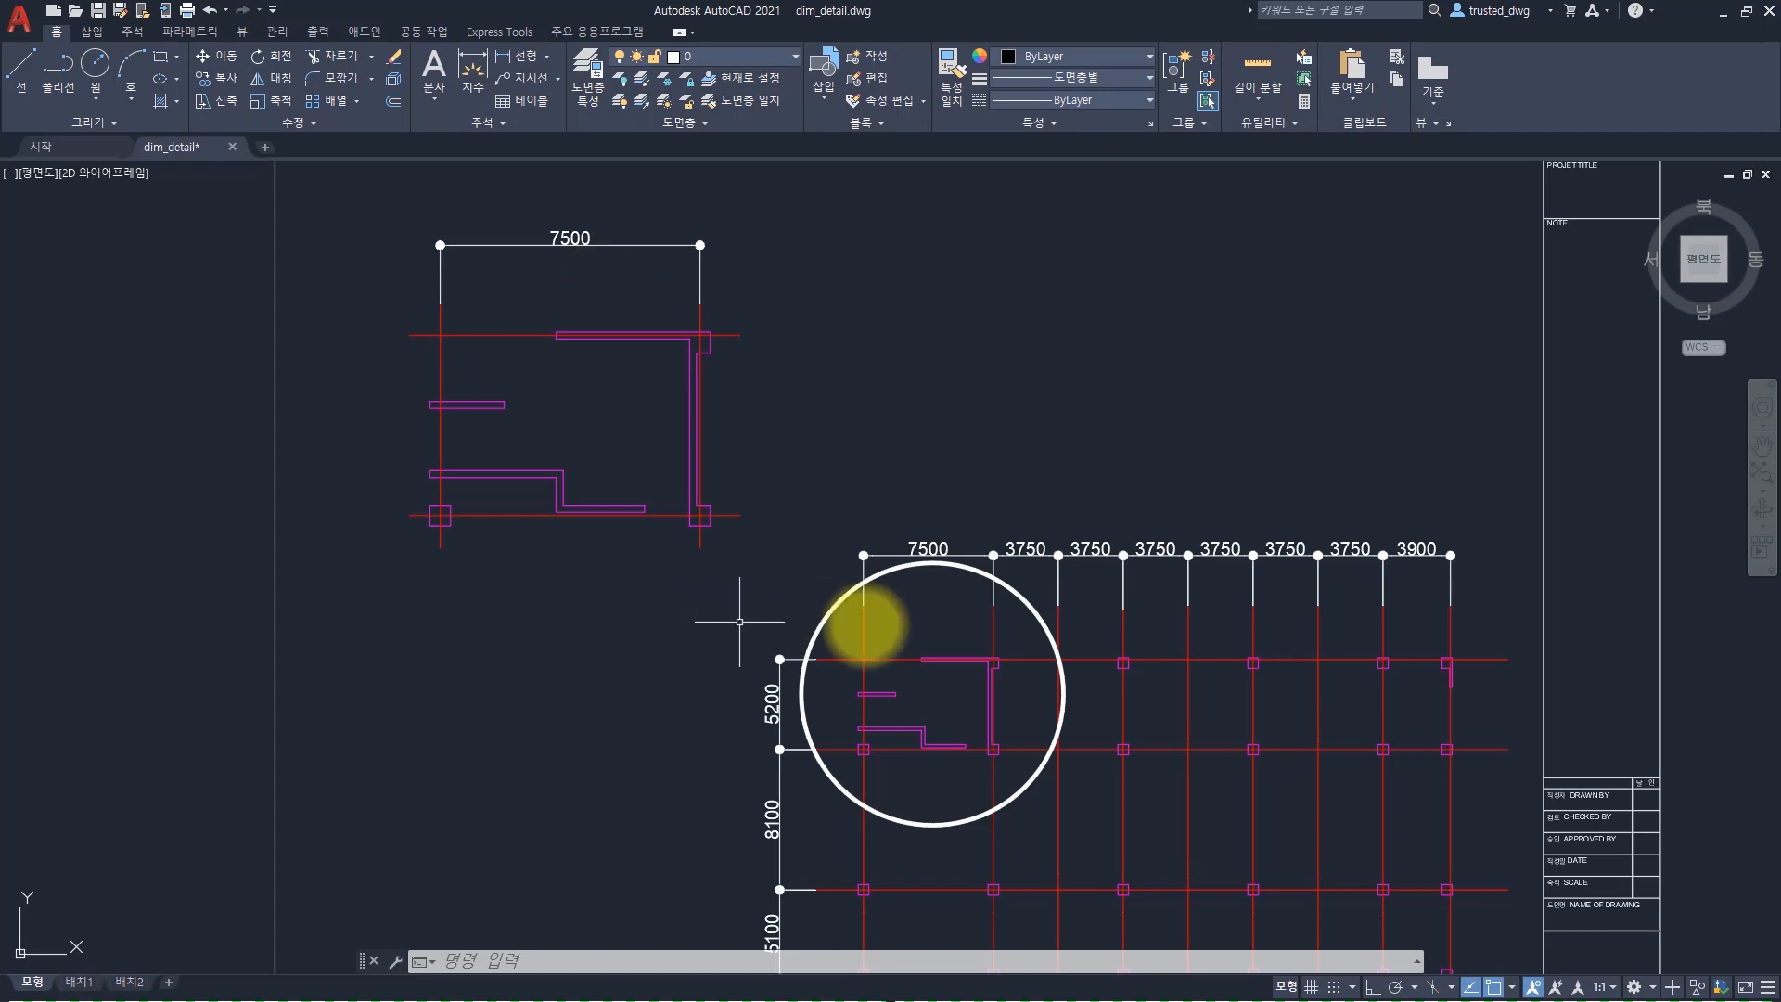
Erase the circle marking the detail area on the floor plan
left_click(828, 601)
type("e")
key("space")
Copy the whole floor plan with its dimensions to the empty area right of the drawing sheet
middle_click_drag(908, 681, 900, 662)
scroll(900, 662, "down", 2)
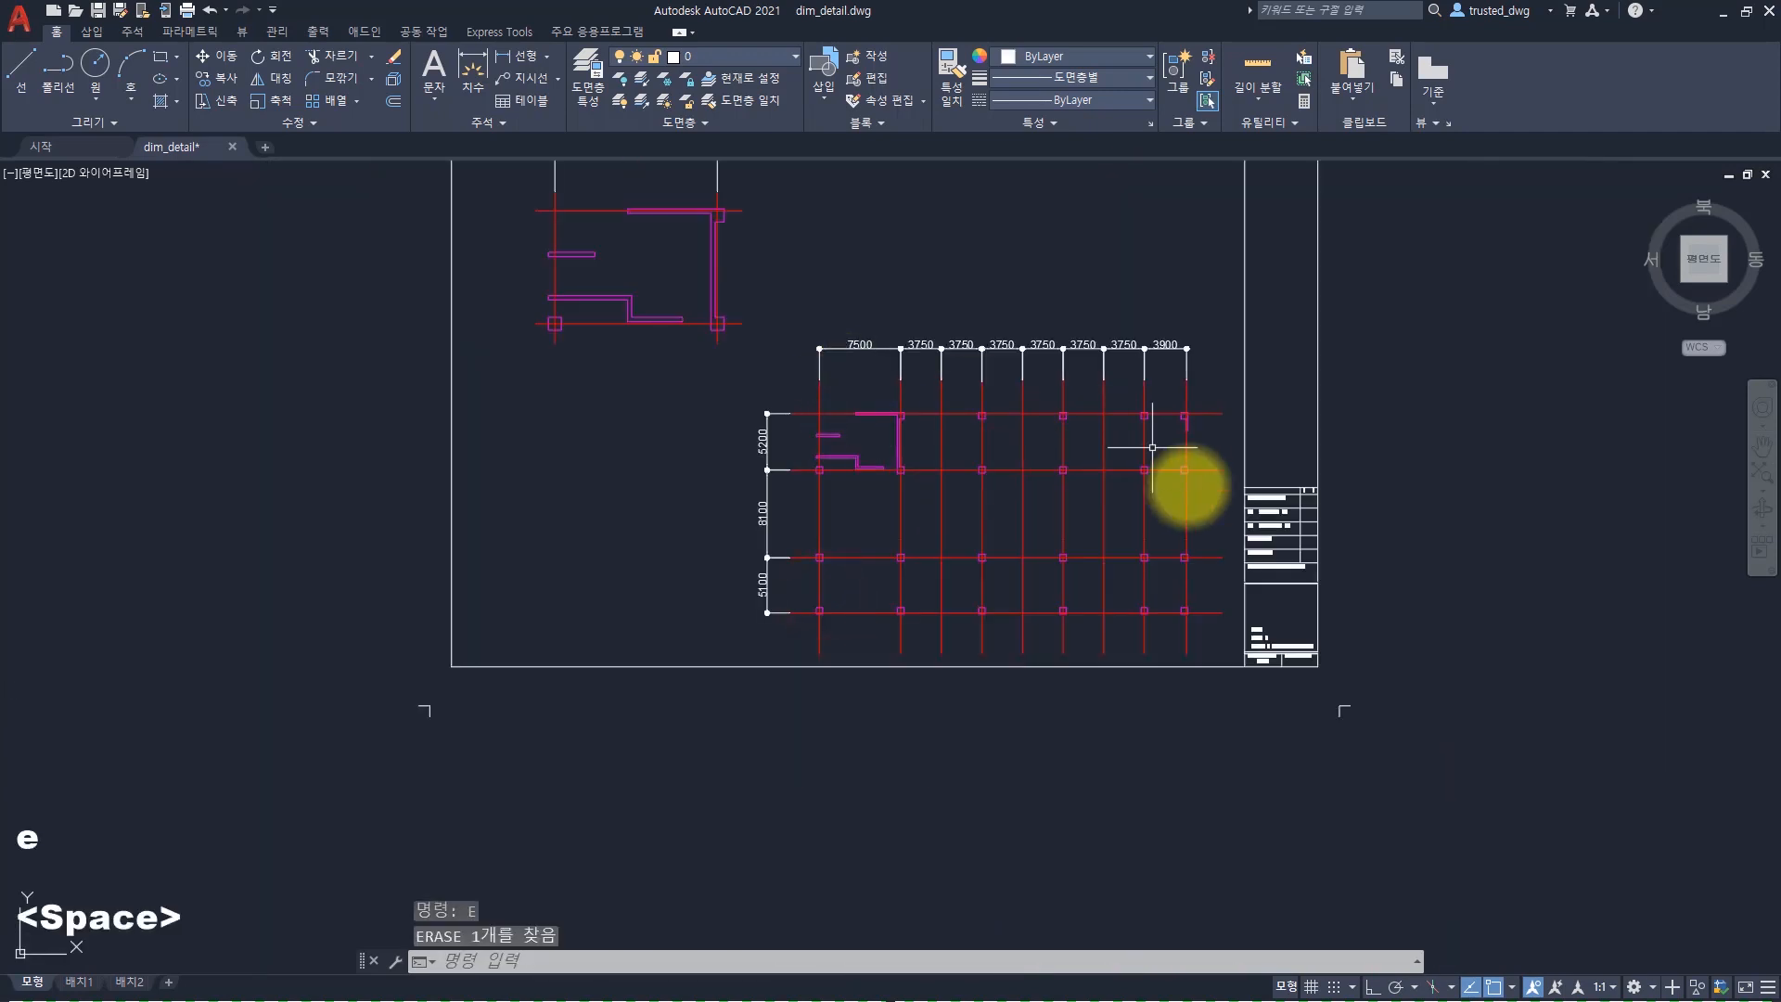
left_click(1224, 306)
left_click(766, 644)
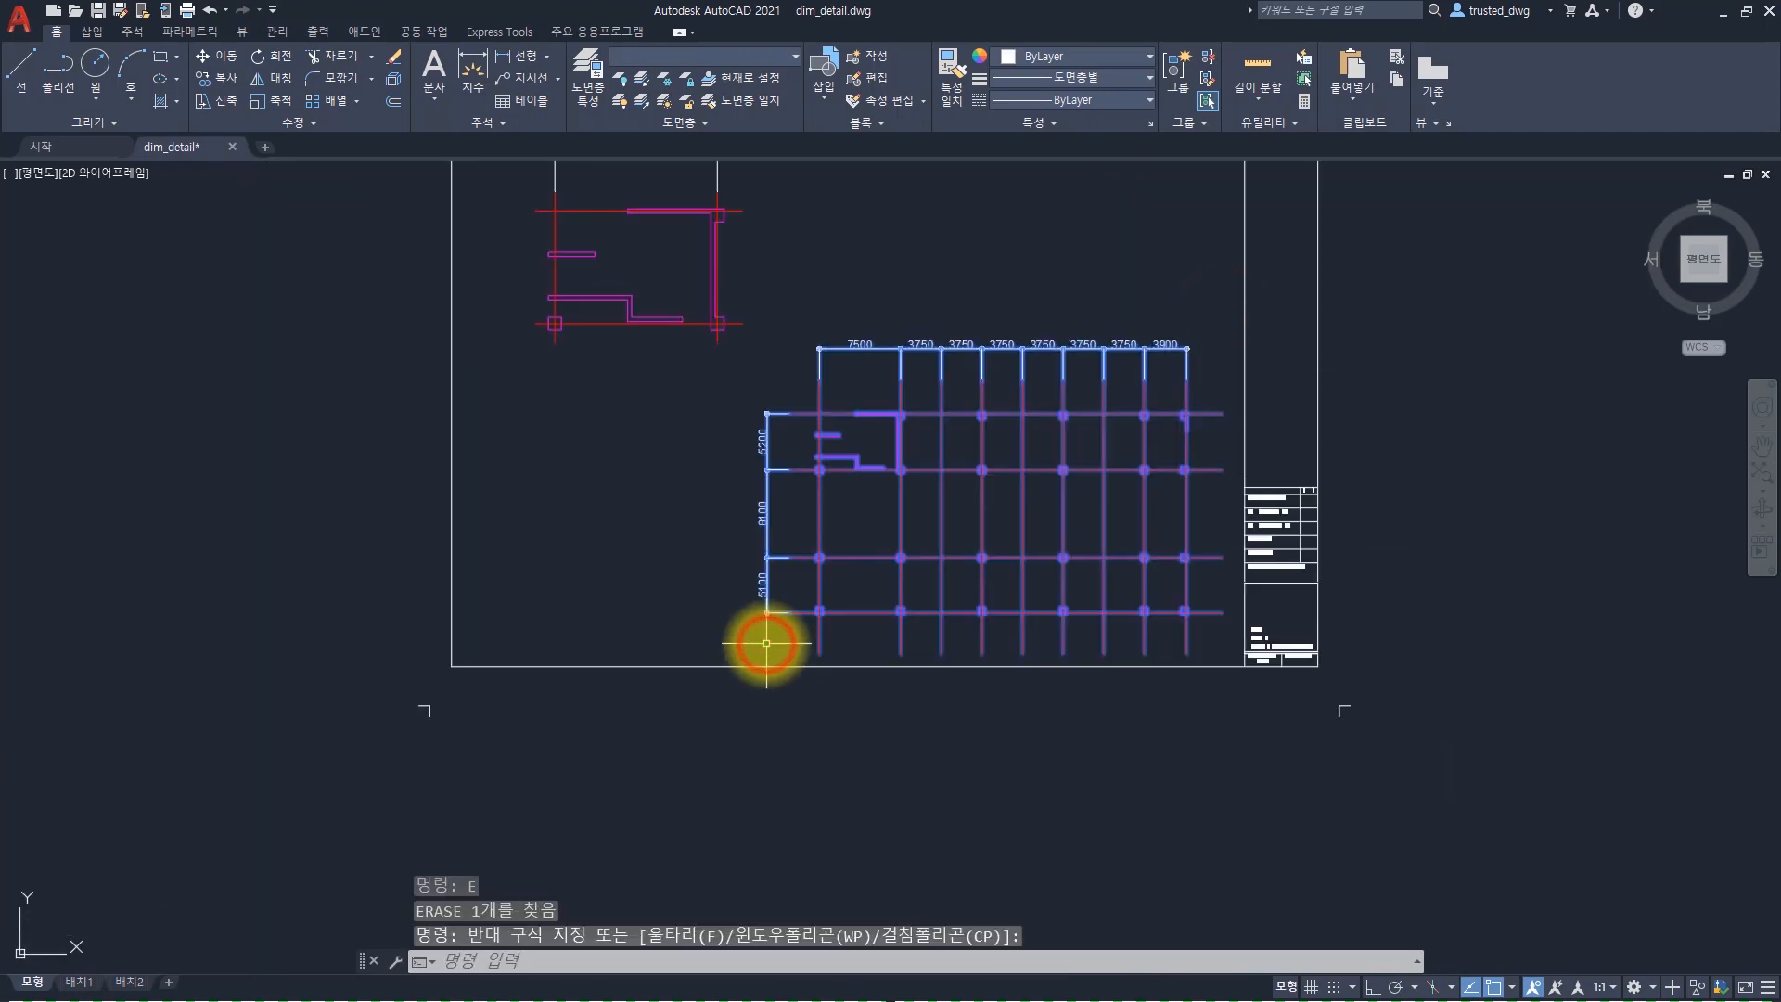
key("space")
left_click(863, 530)
middle_click_drag(992, 534, 350, 749)
left_click(1146, 537)
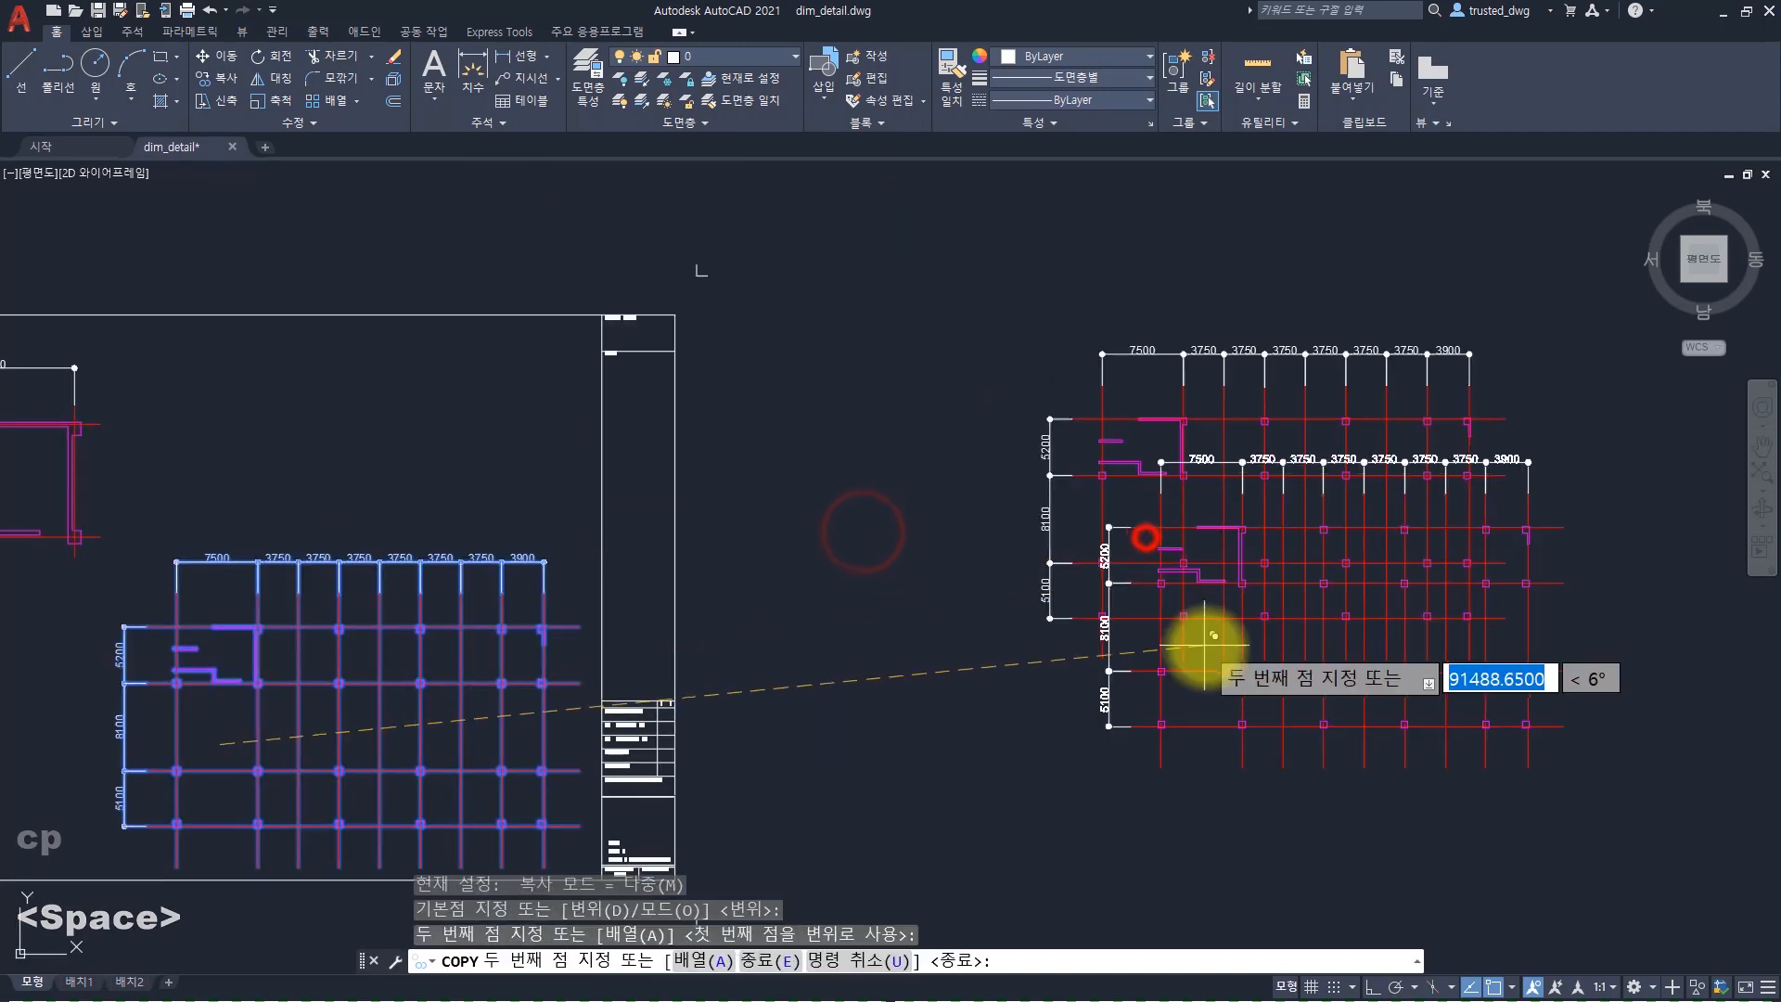
key("space")
Scale the copied floor plan and its dimensions by a factor of 2
left_click(1512, 760)
left_click(931, 298)
type("sc")
key("space")
left_click(985, 530)
type("2")
key("space")
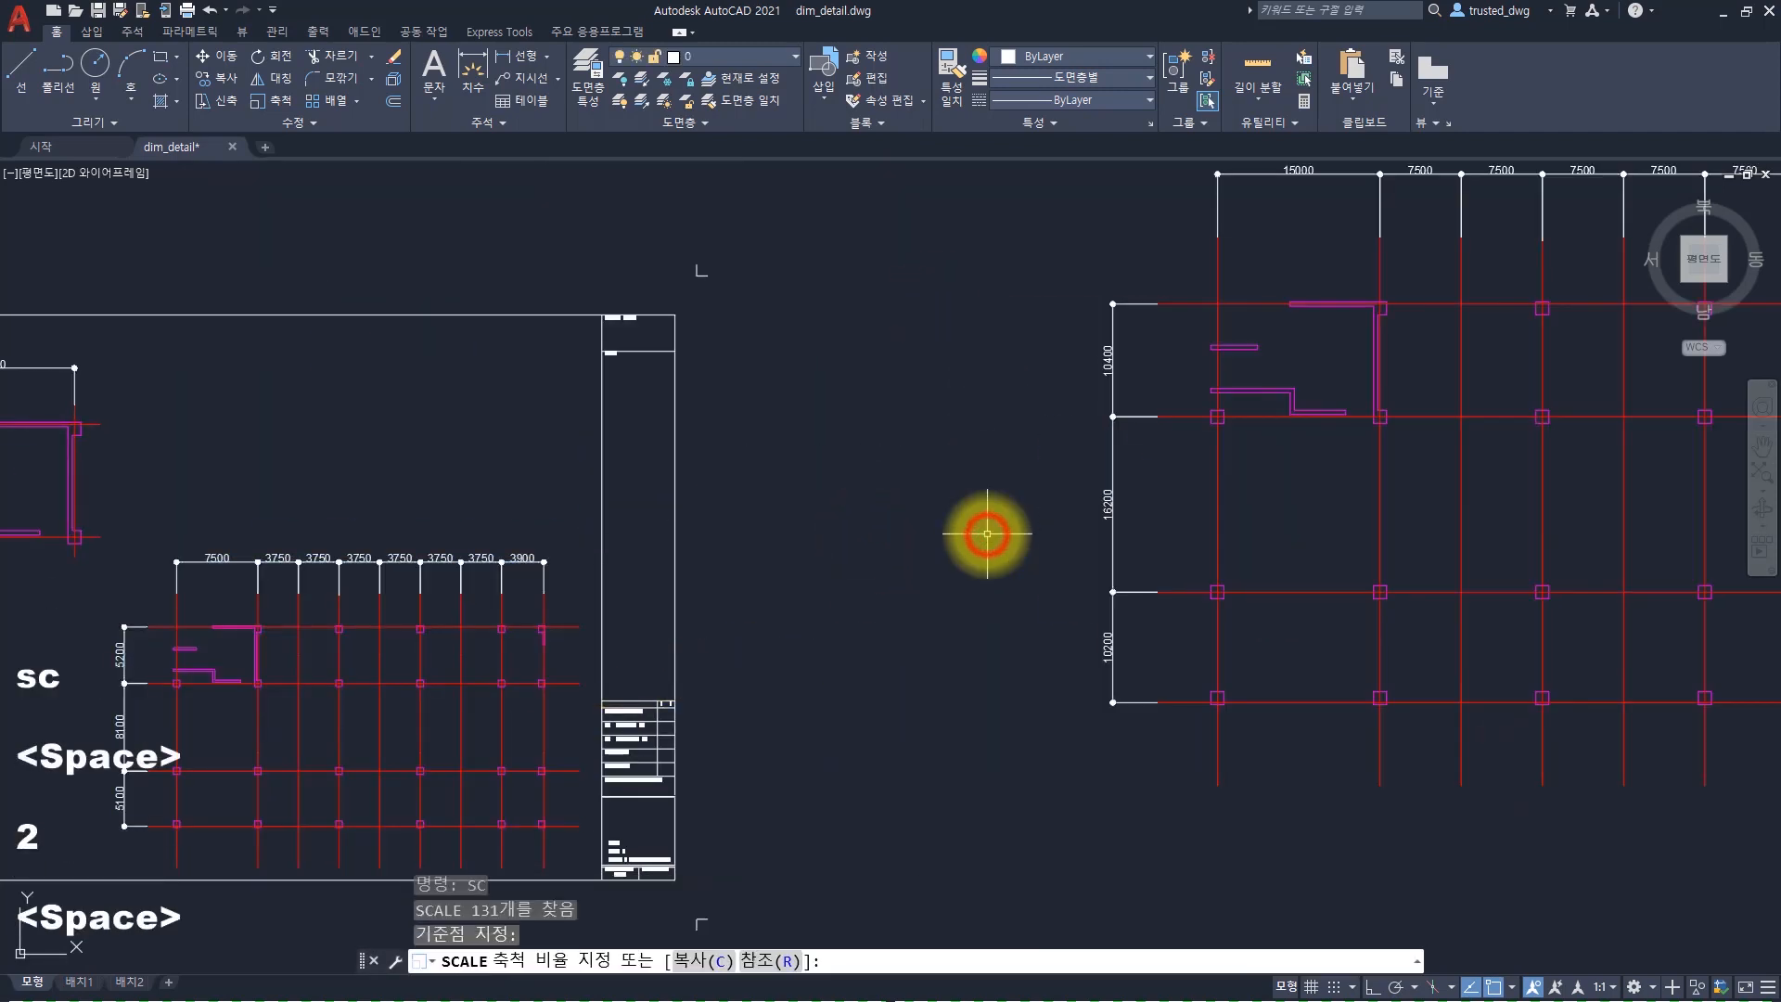
Create a new dimension style named DIM x2 based on DIM
scroll(987, 533, "down", 2)
scroll(1229, 333, "up", 2)
middle_click_drag(1192, 297, 874, 304)
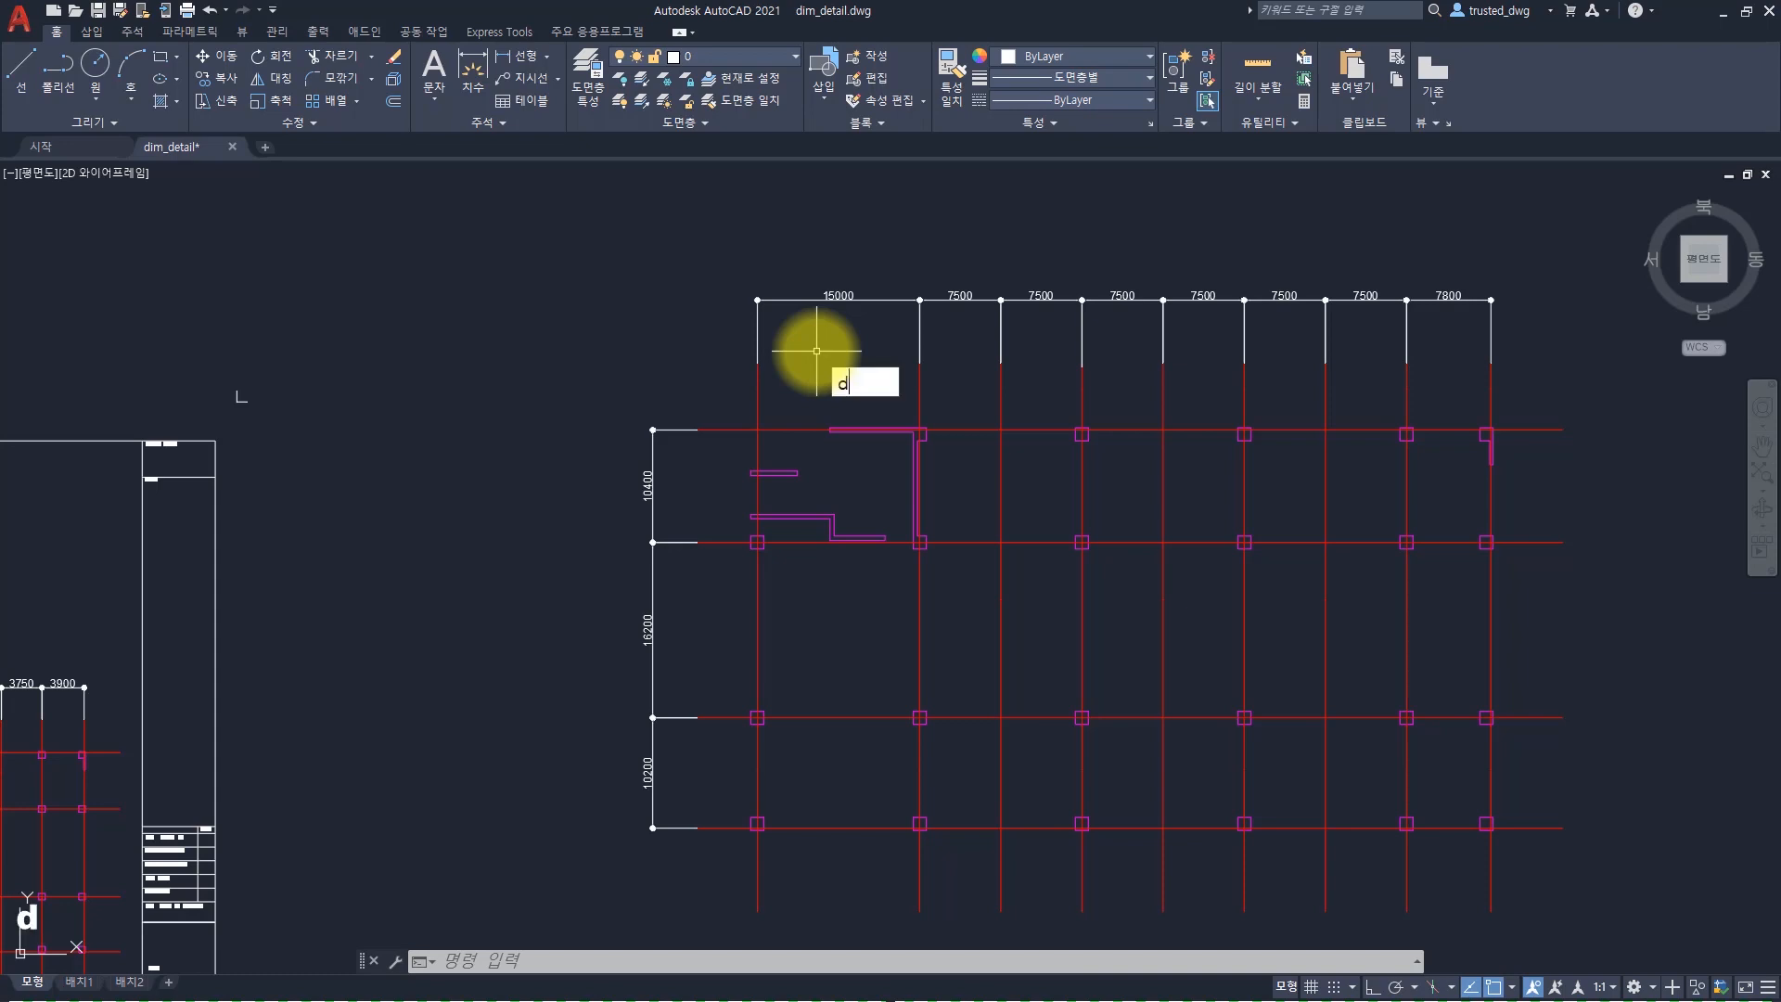
key("space")
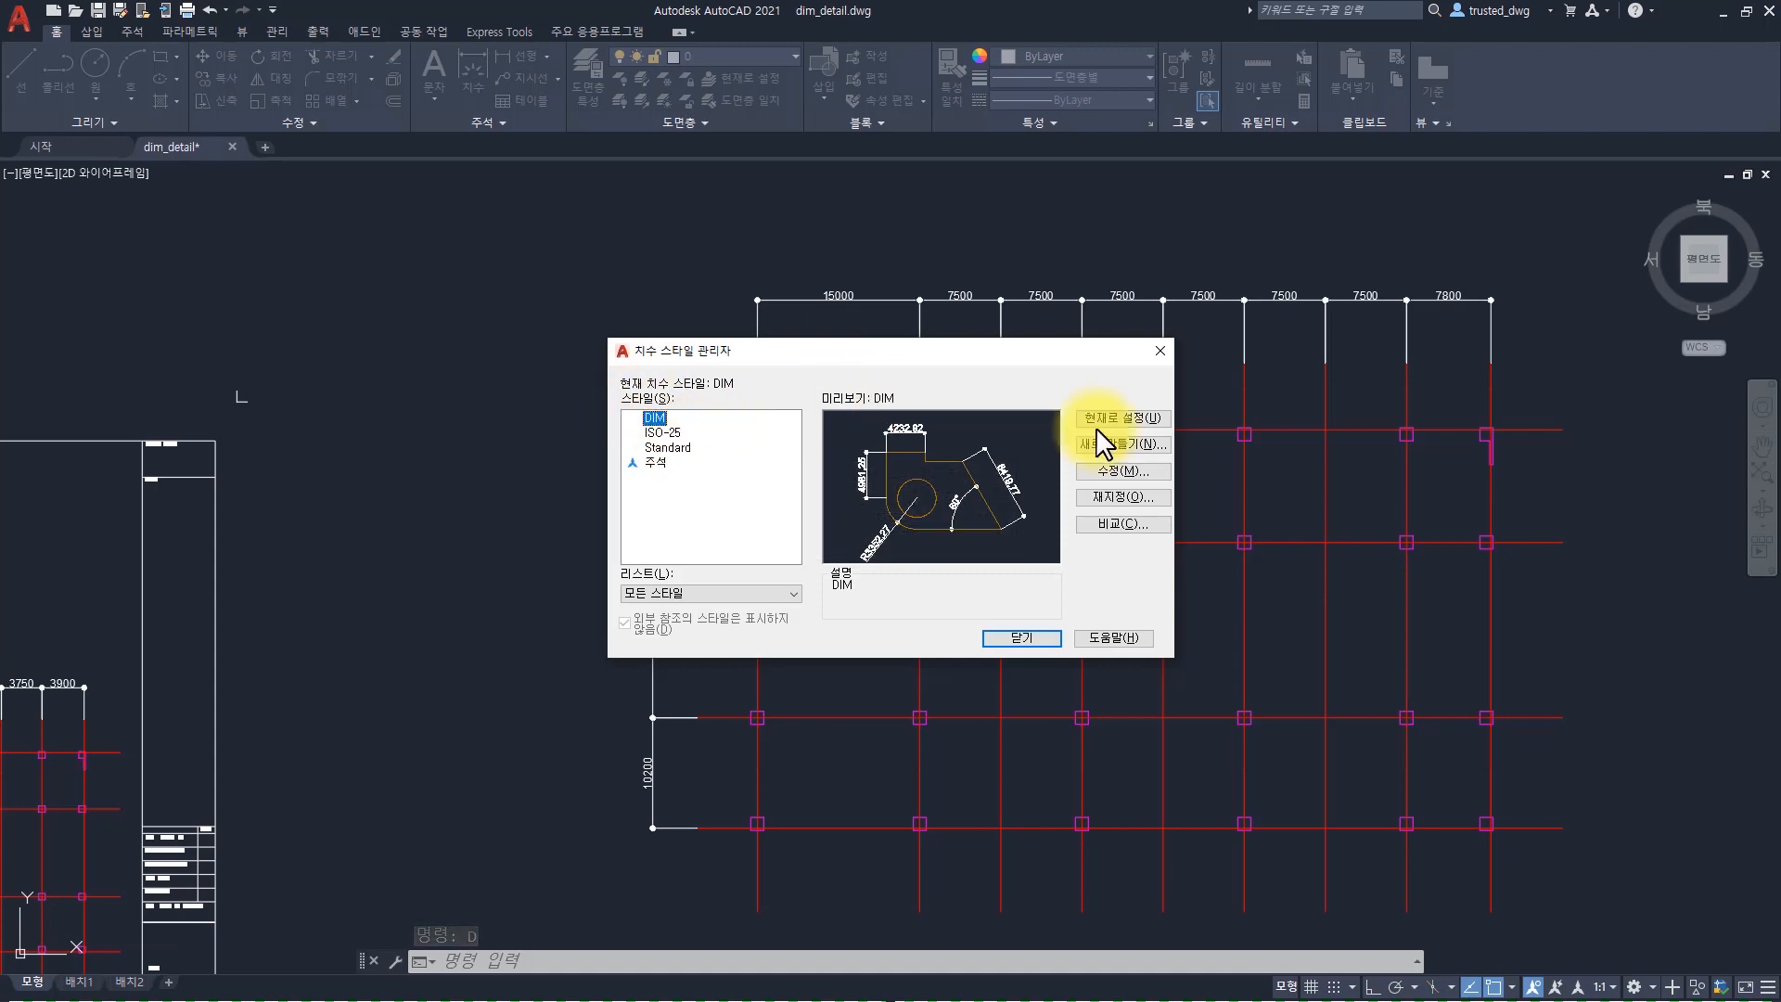
left_click(1121, 443)
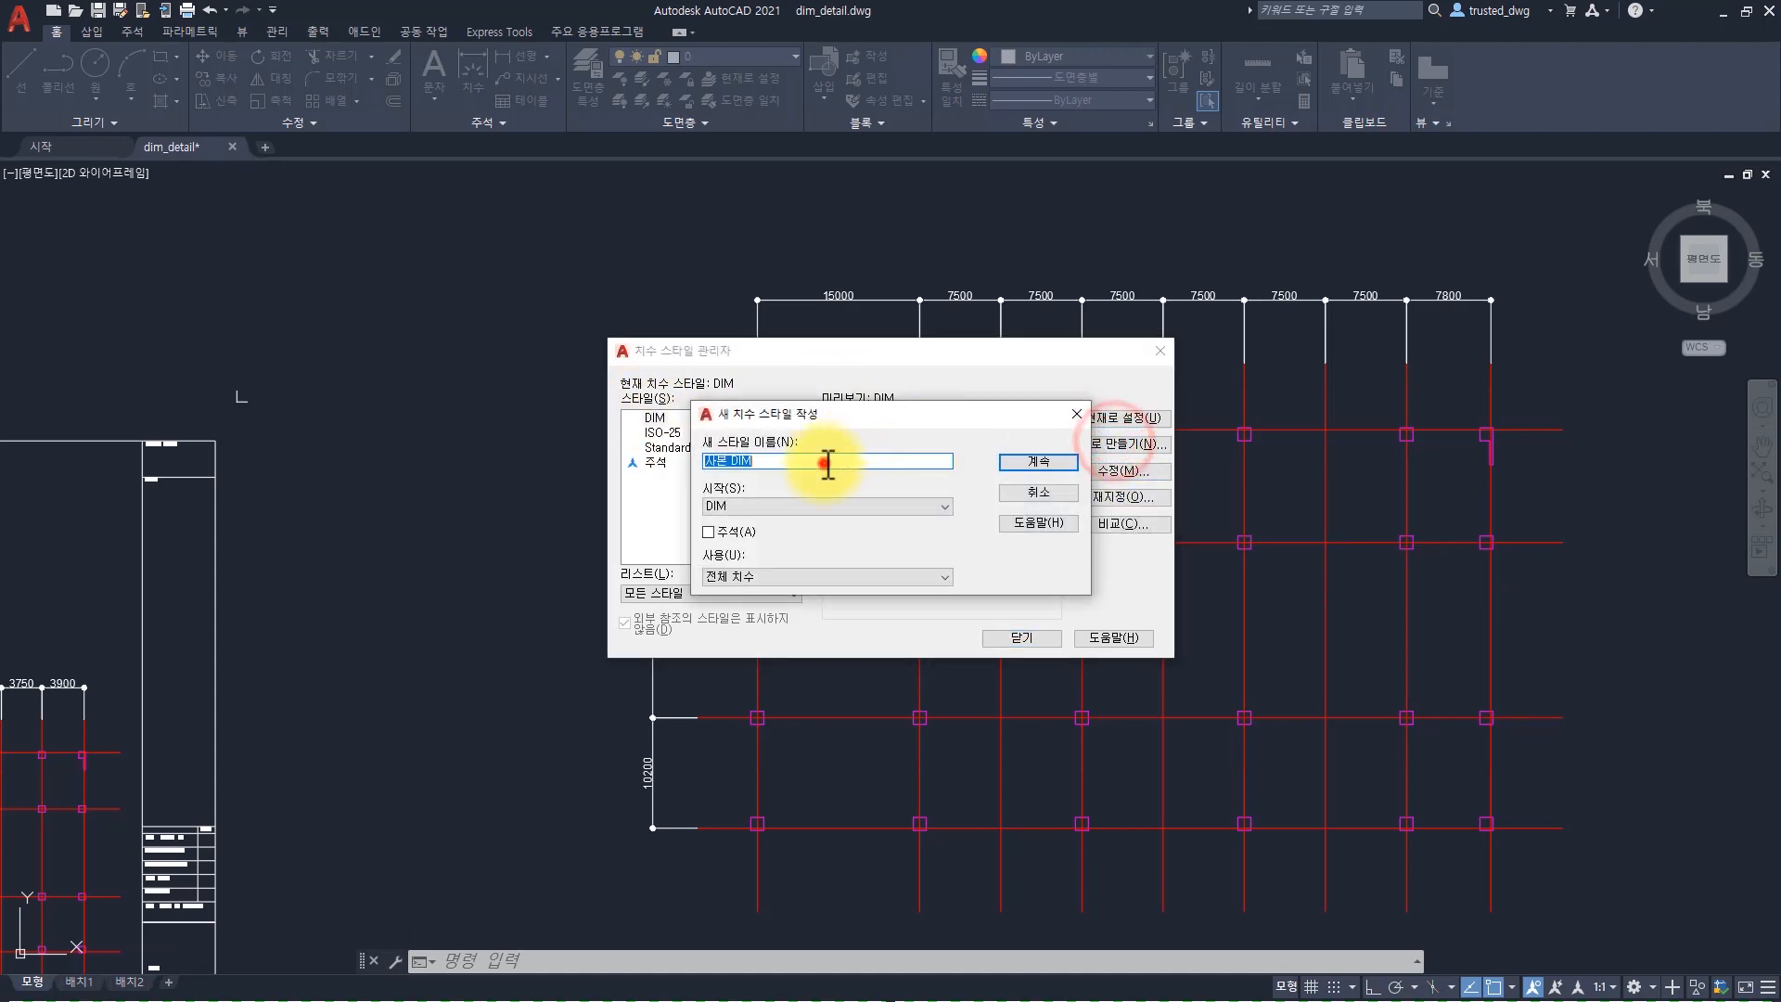
left_click_drag(825, 464, 566, 461)
type("DIM")
key("Hangul")
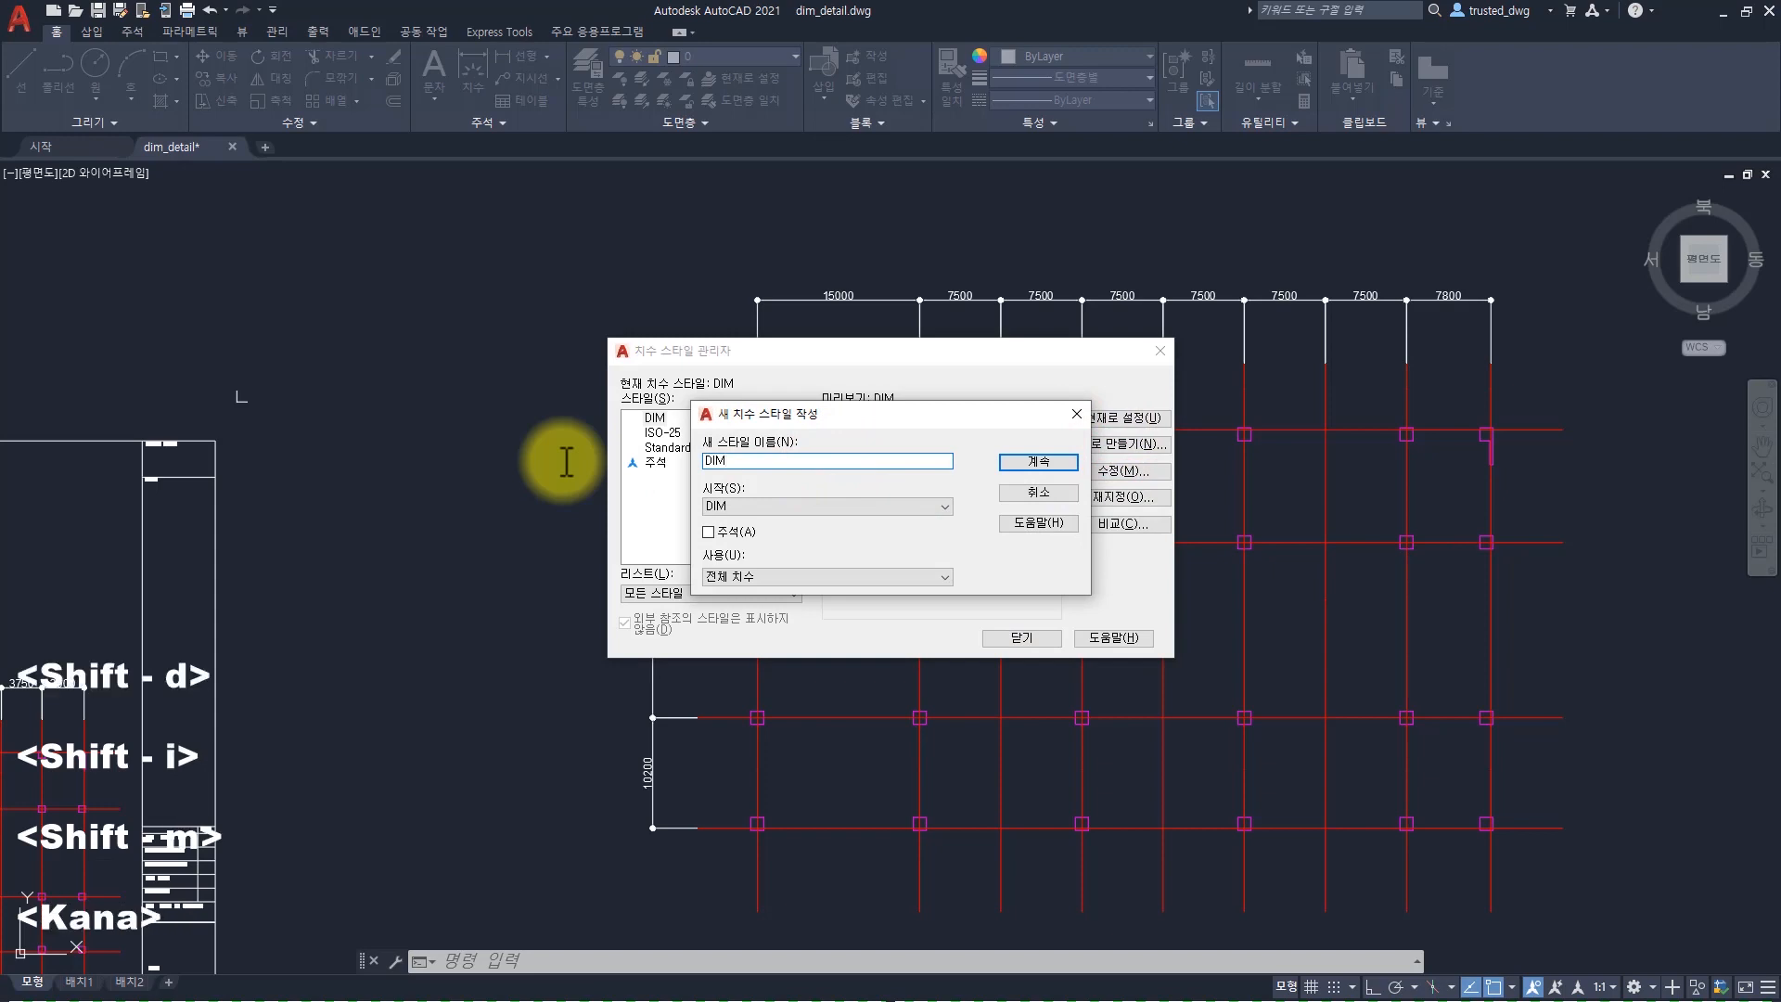
type("티")
key("BackSpace")
key("BackSpace")
key("Hangul")
key("Hangul")
type("x2")
key("Return")
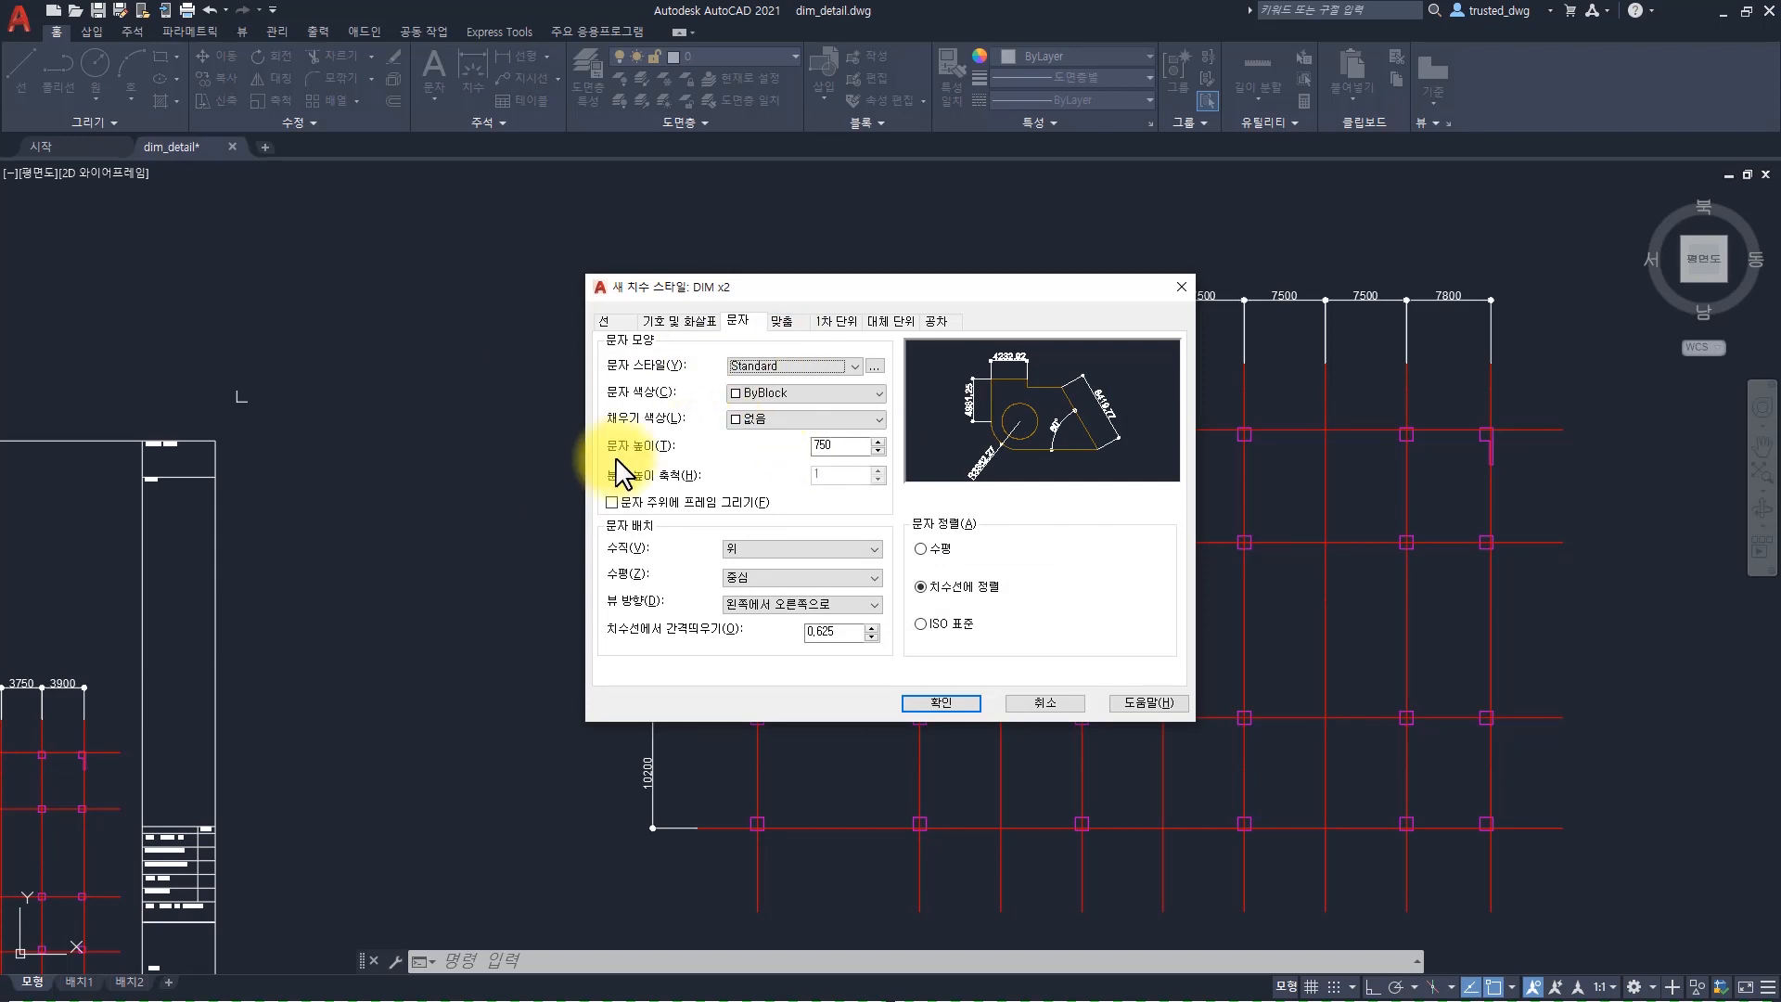
Set the measurement scale factor of the DIM x2 style's primary units to 0.5 and save the style
left_click(838, 322)
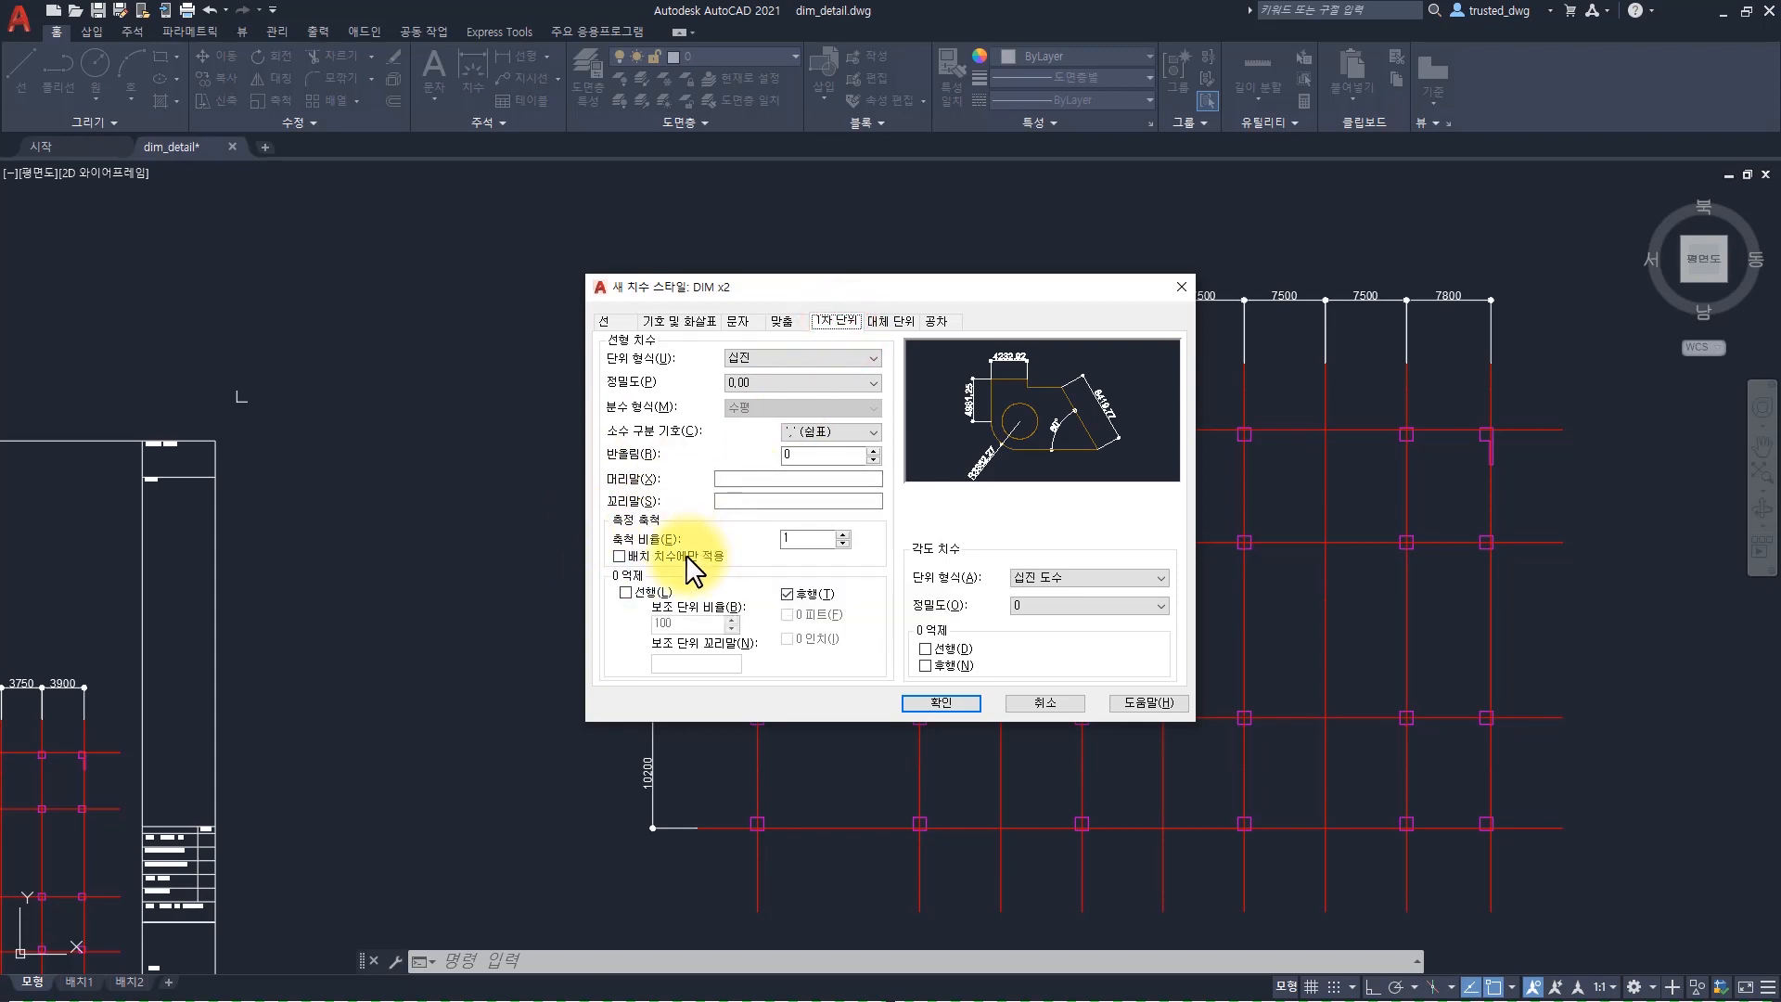
double_click(825, 539)
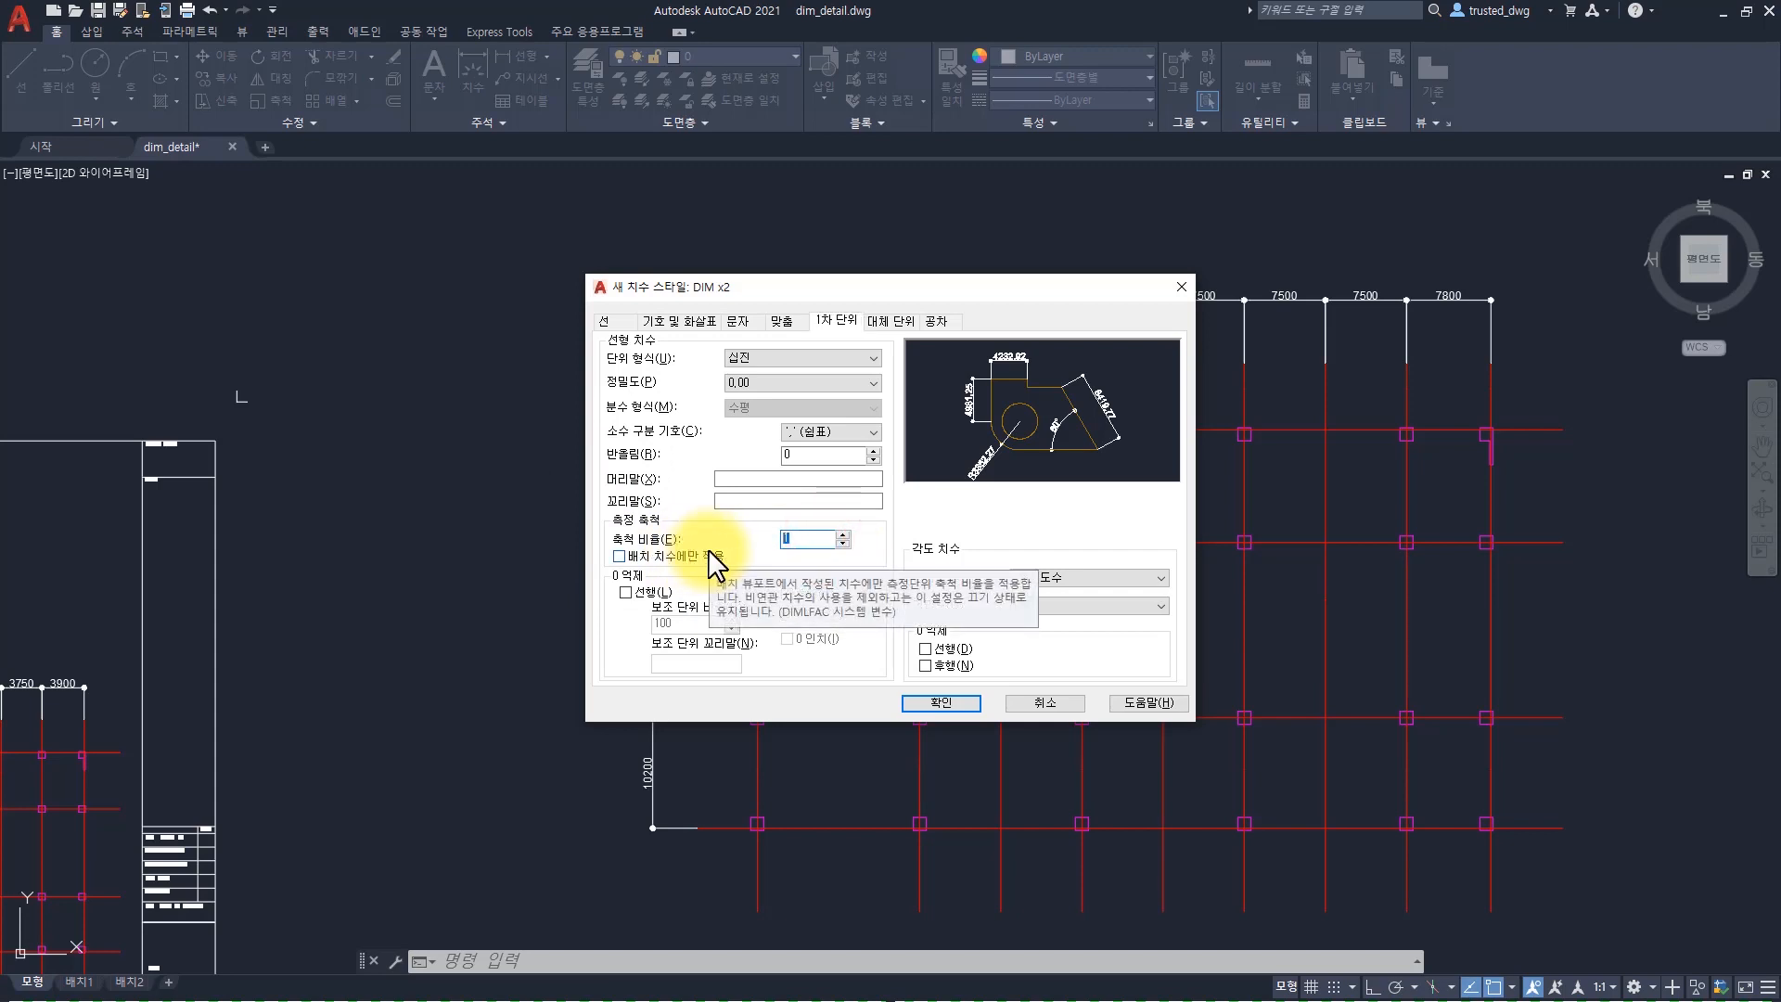
left_click_drag(893, 282, 542, 429)
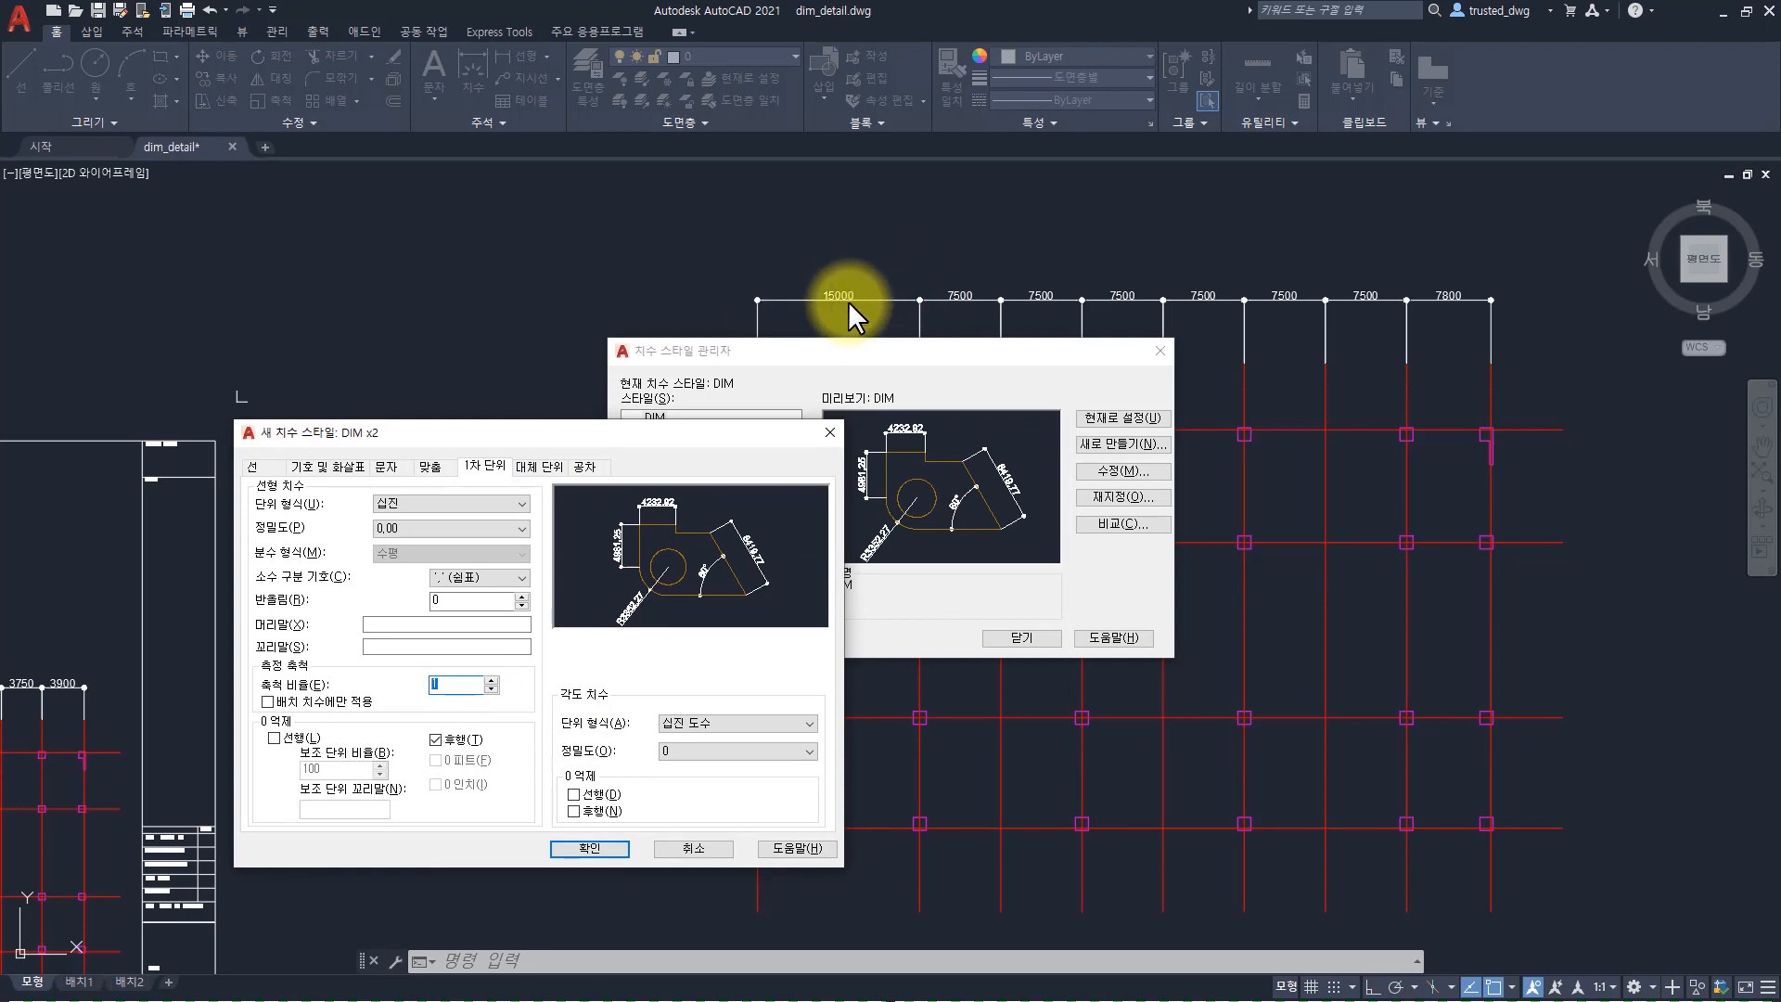
left_click(470, 684)
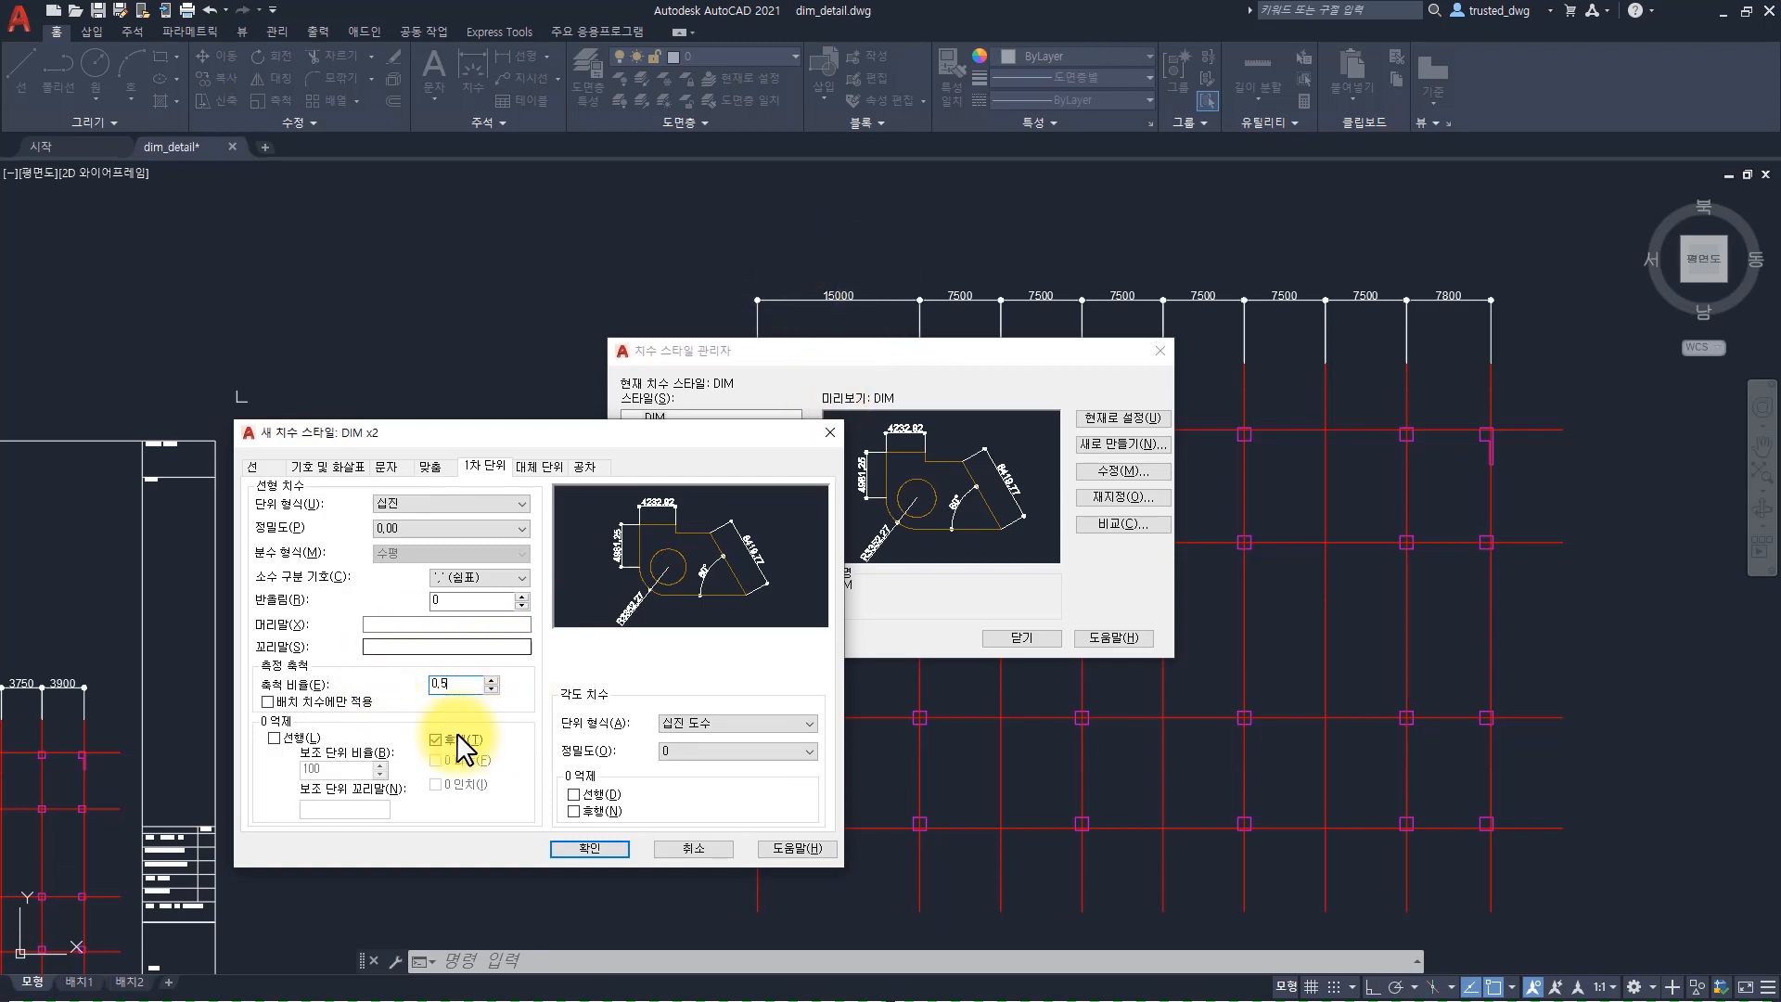
left_click(600, 850)
left_click(1005, 638)
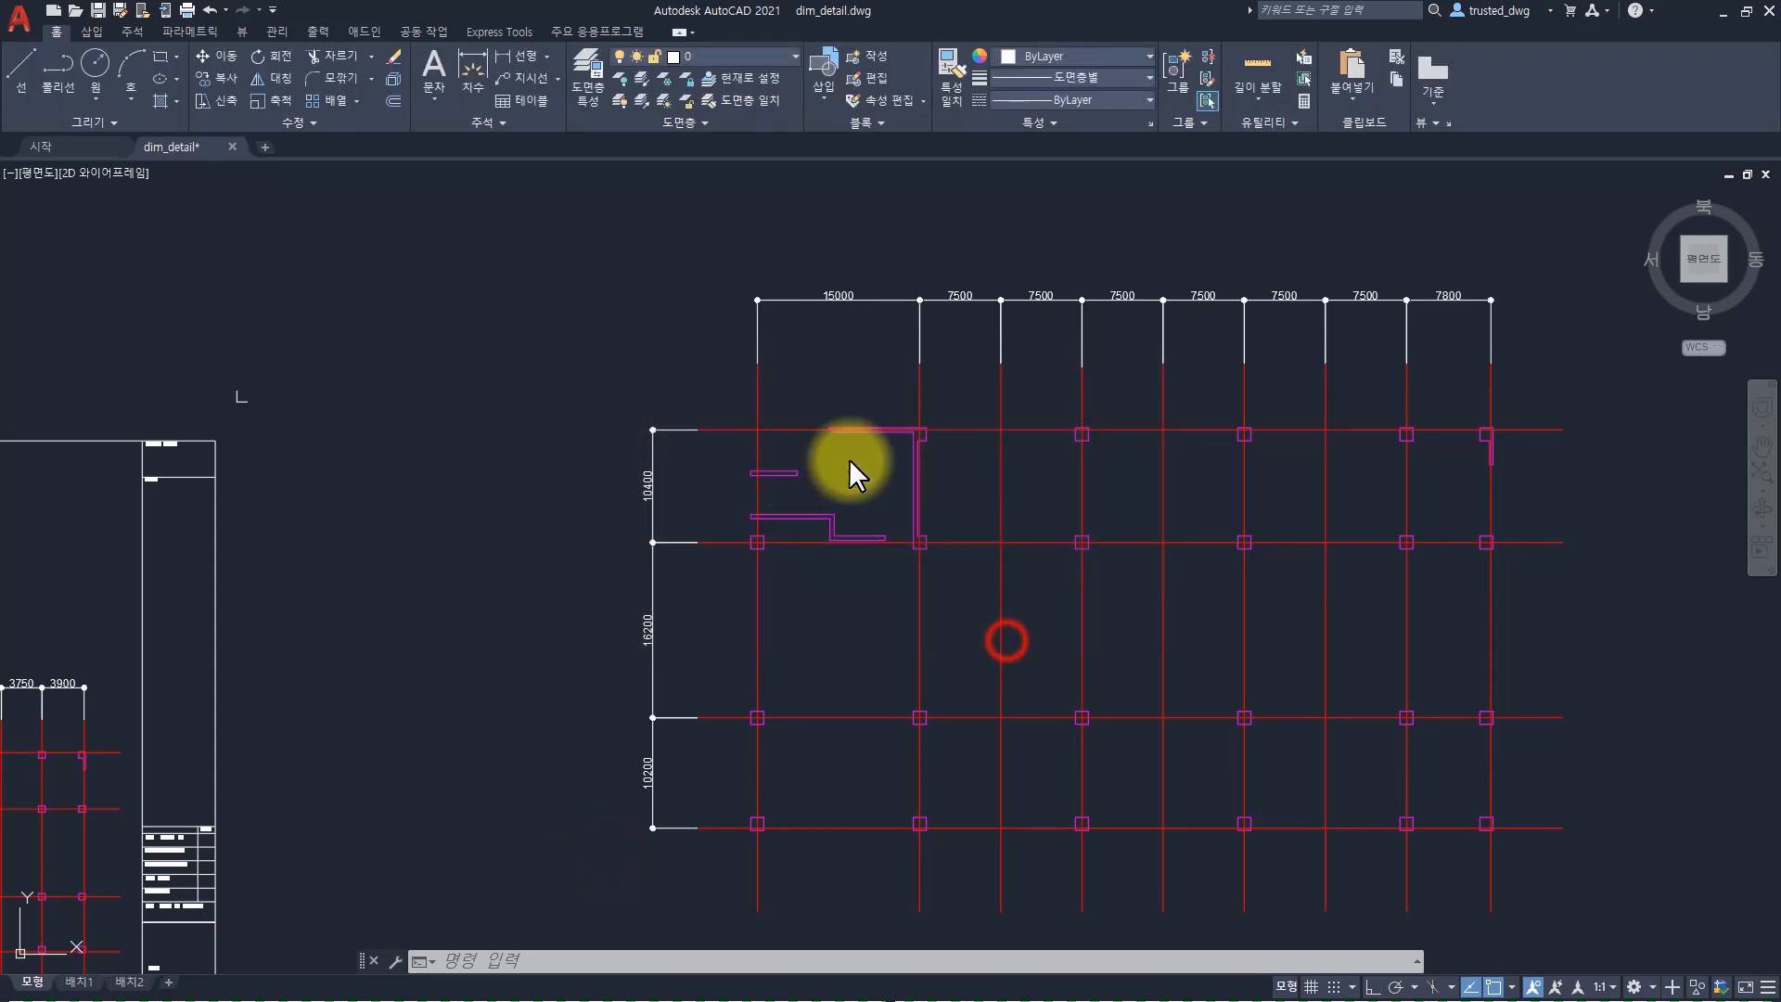
Assign the DIM x2 style to all horizontal and vertical dimensions of the scaled floor plan
left_click(1482, 248)
left_click(781, 326)
left_click(656, 389)
left_click(553, 810)
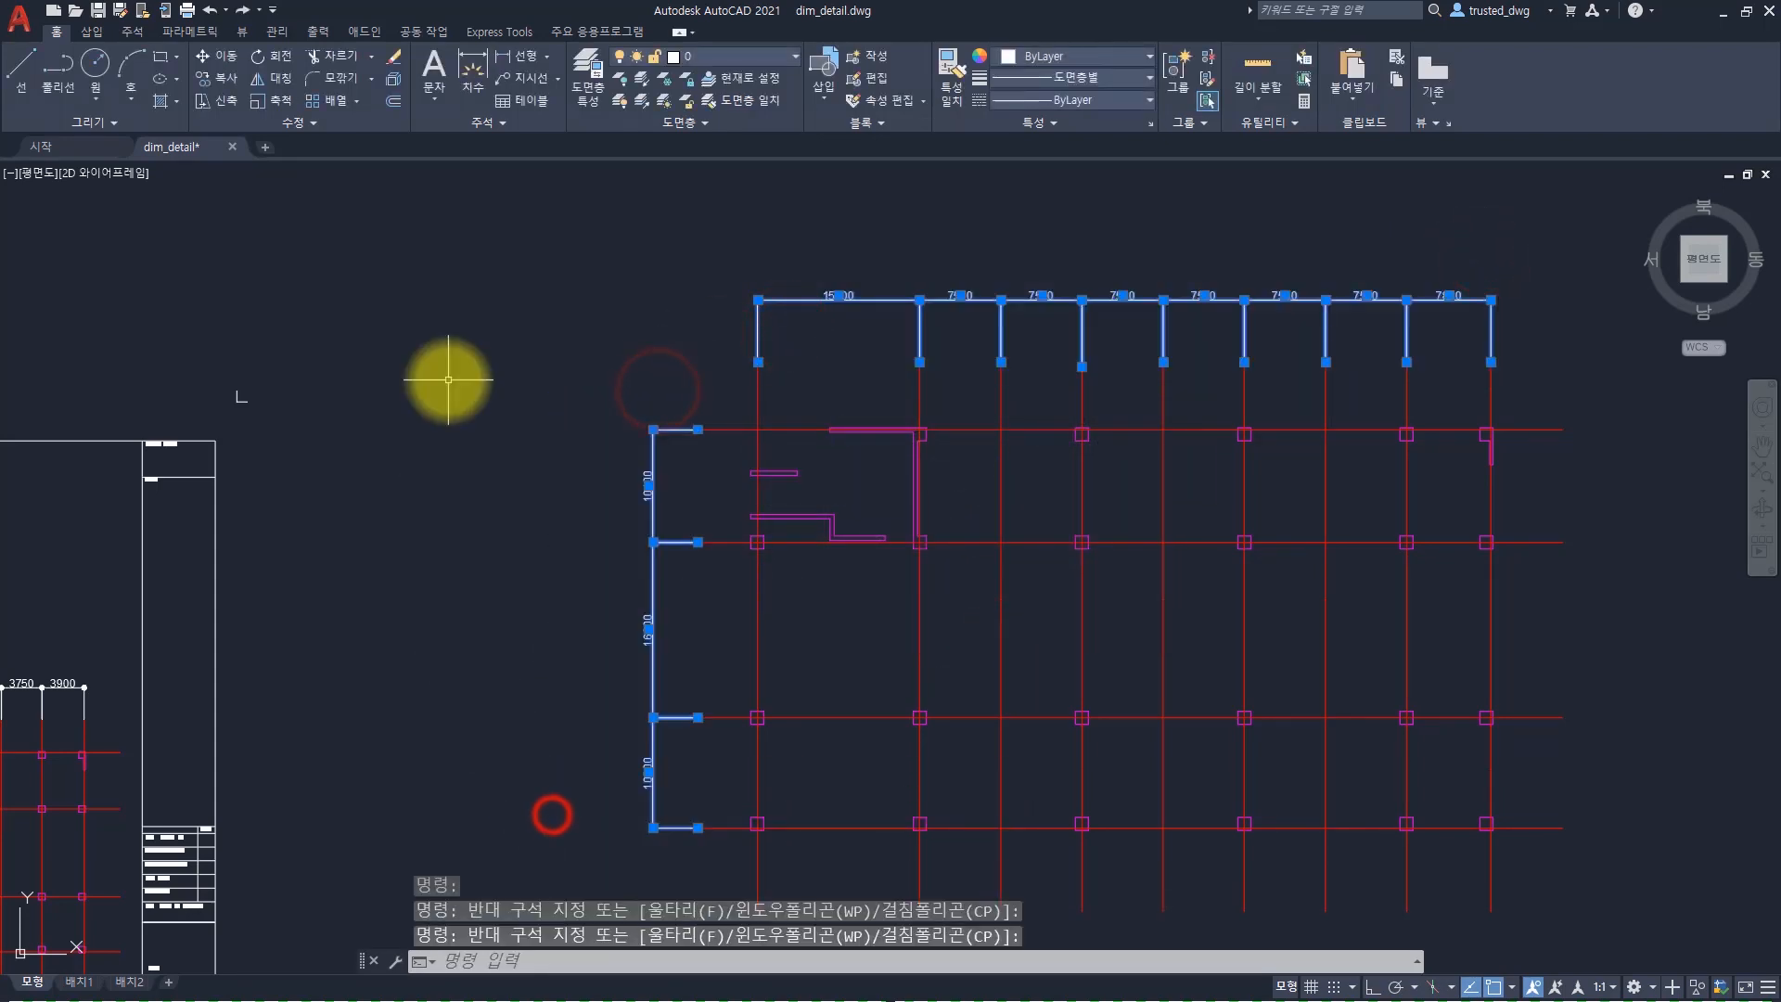
key("ctrl+1")
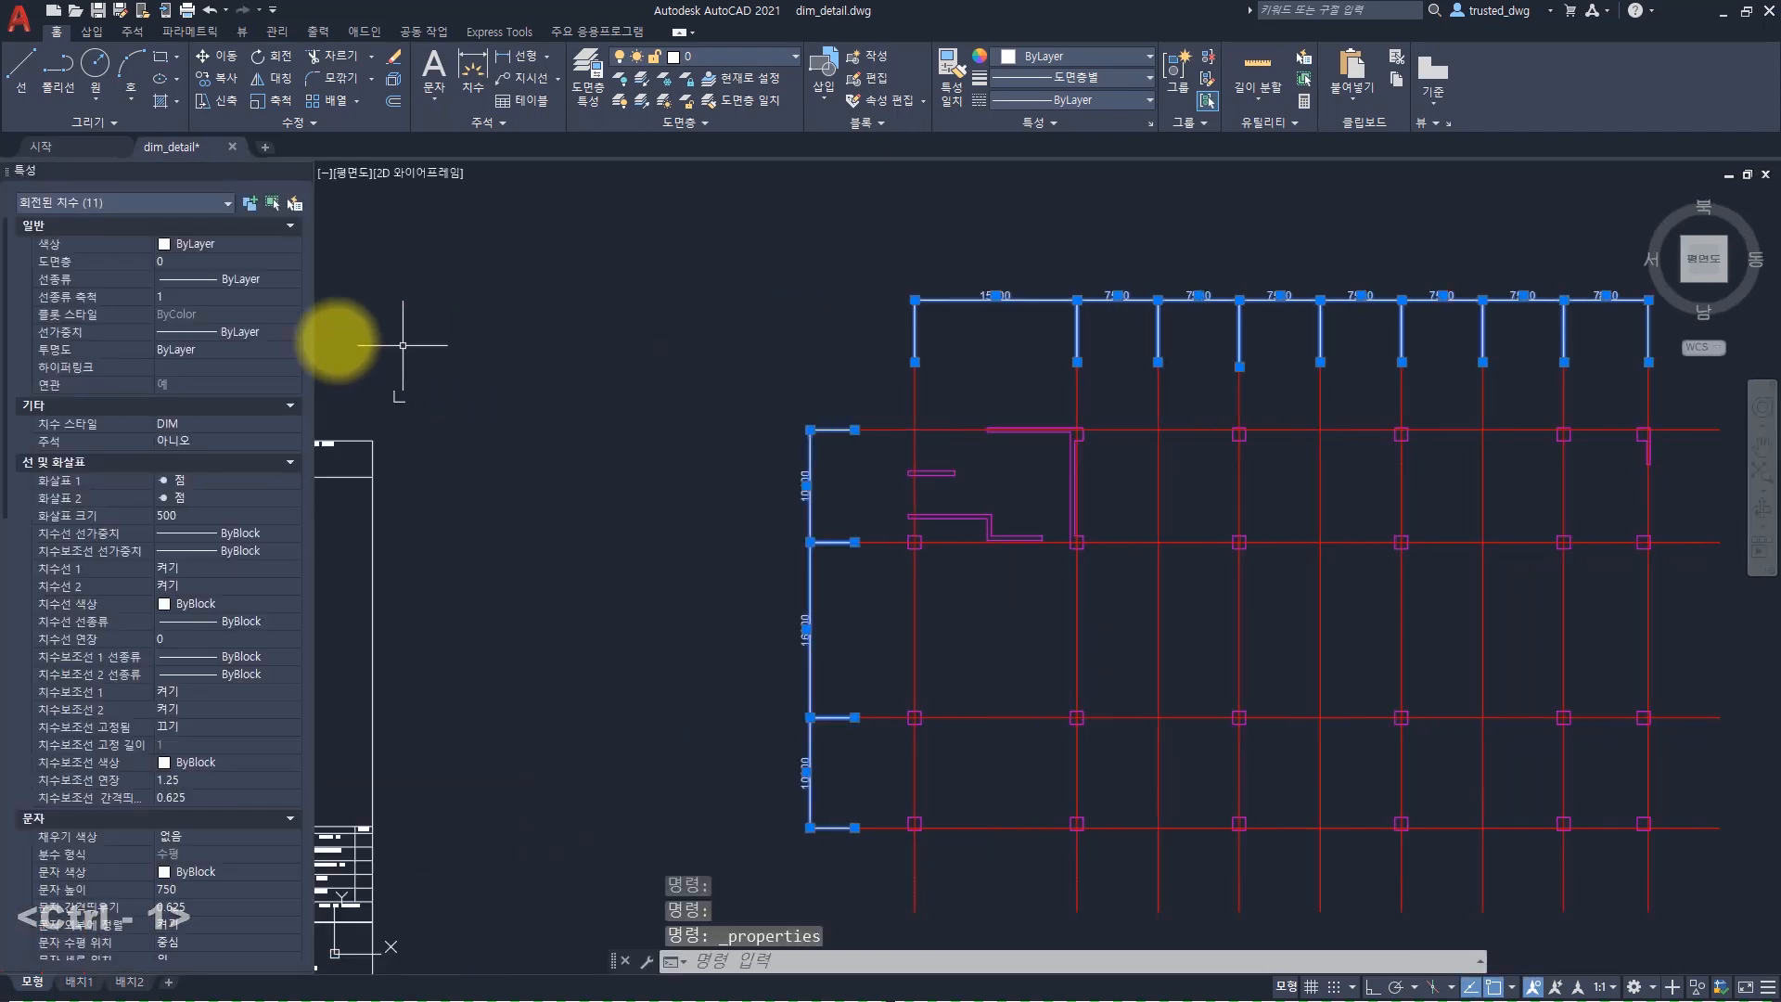
left_click(175, 425)
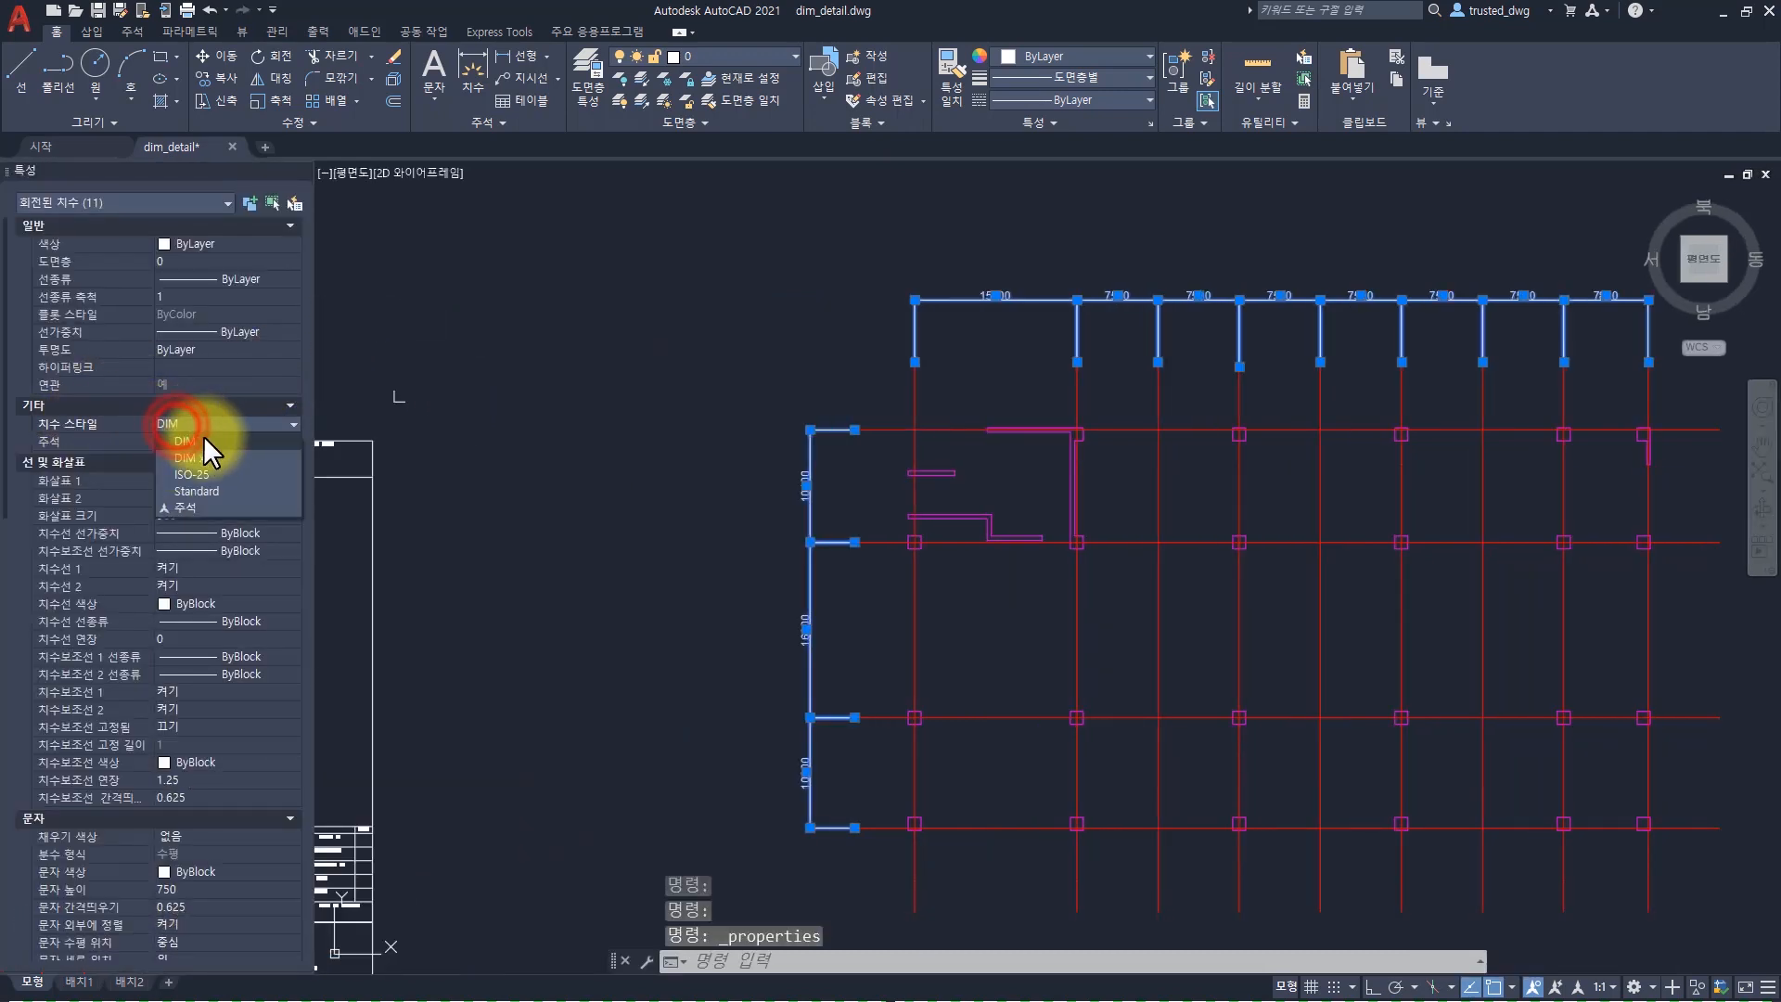
left_click(199, 458)
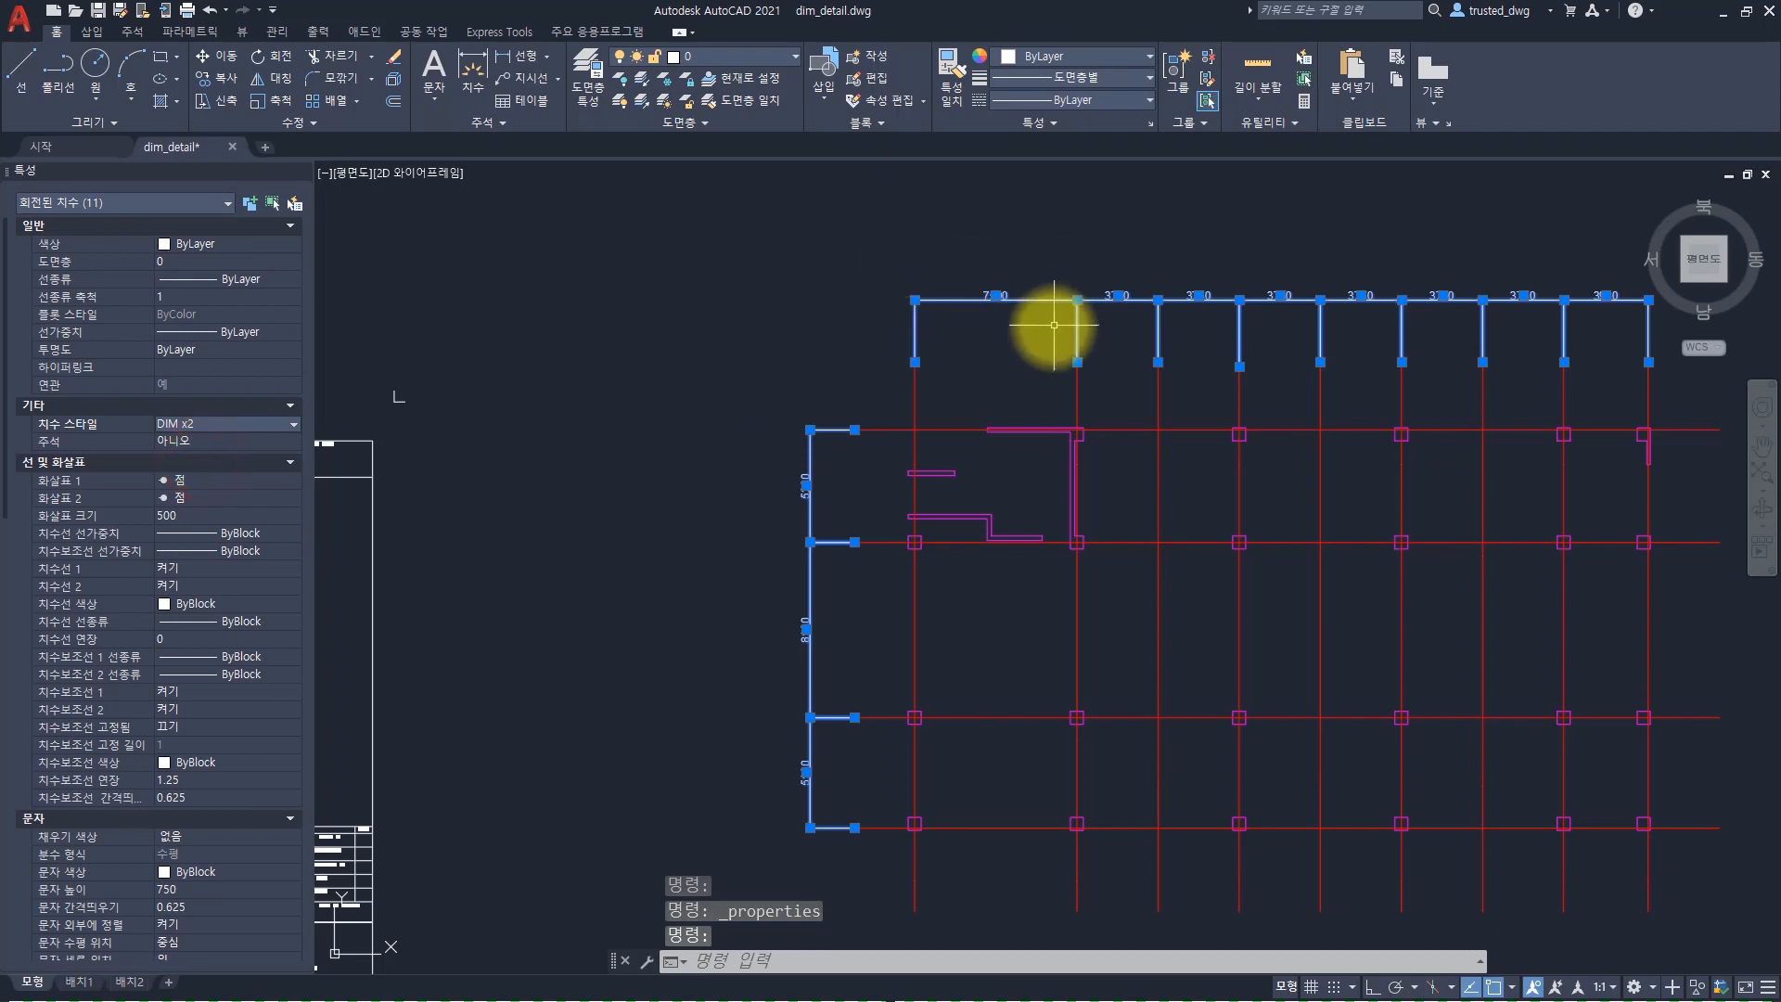
key("Escape")
Try stretching the left extension point of the scaled plan's first top dimension, then snap it back to the grid line end
scroll(1057, 323, "up", 2)
left_click(819, 413)
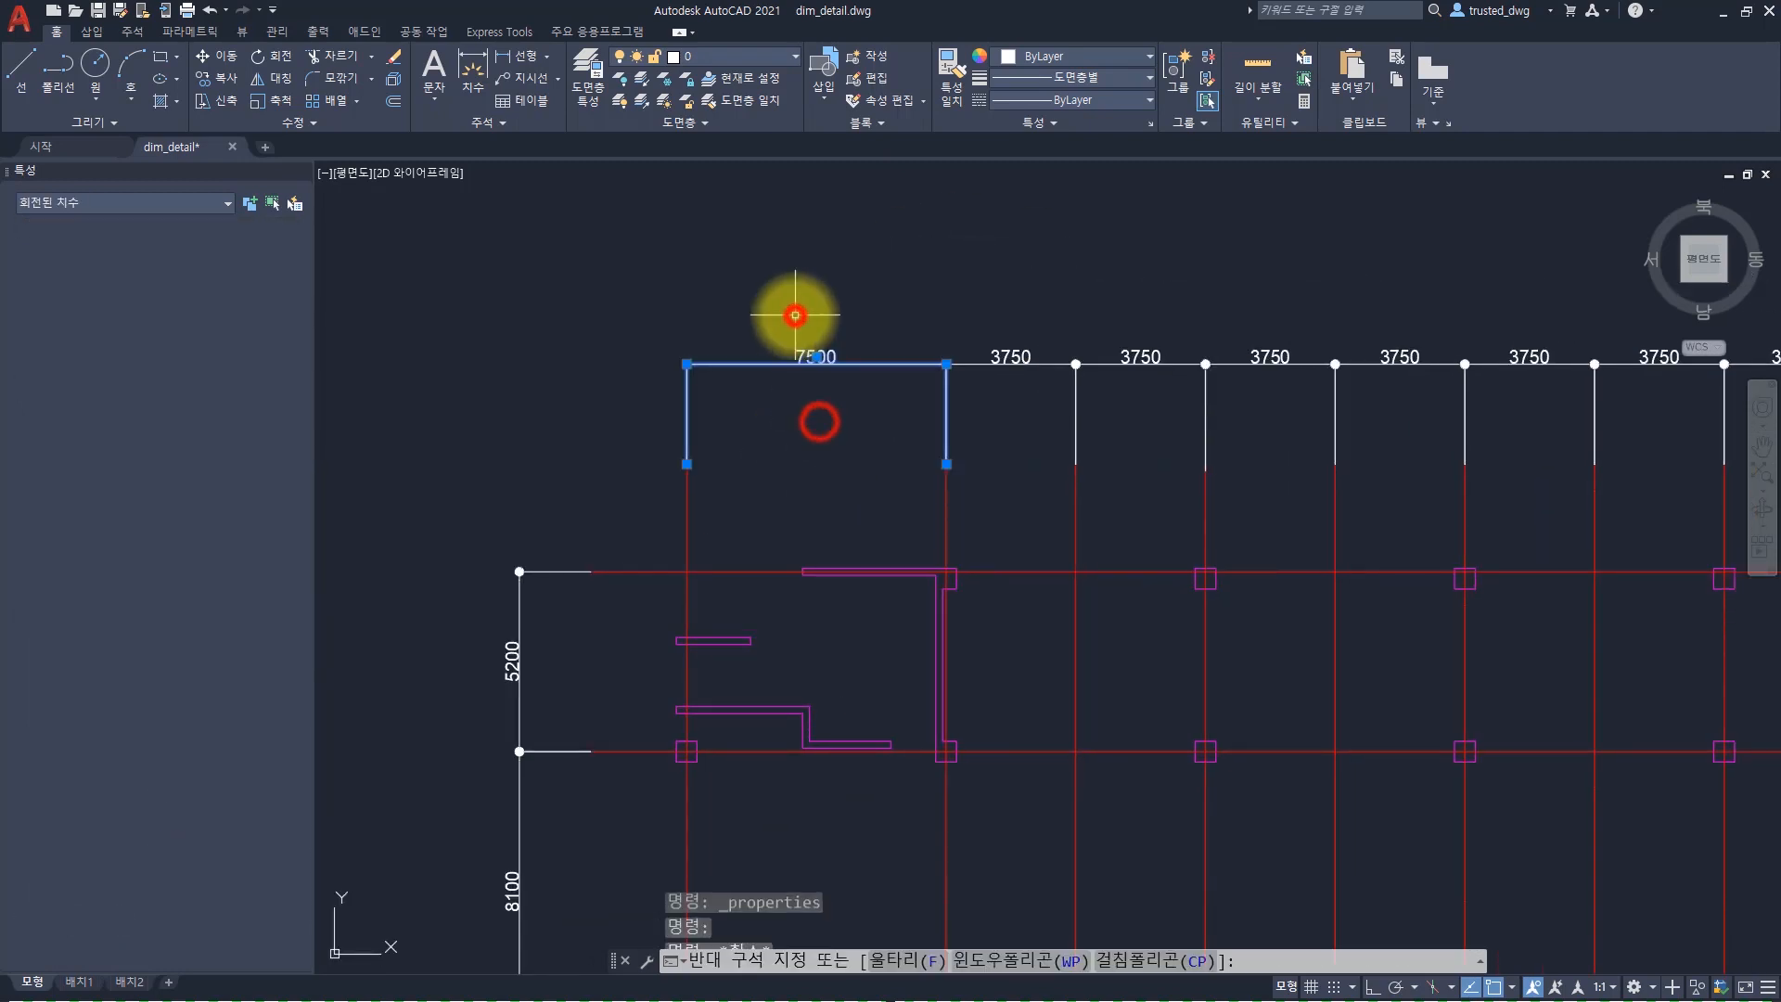
left_click(799, 318)
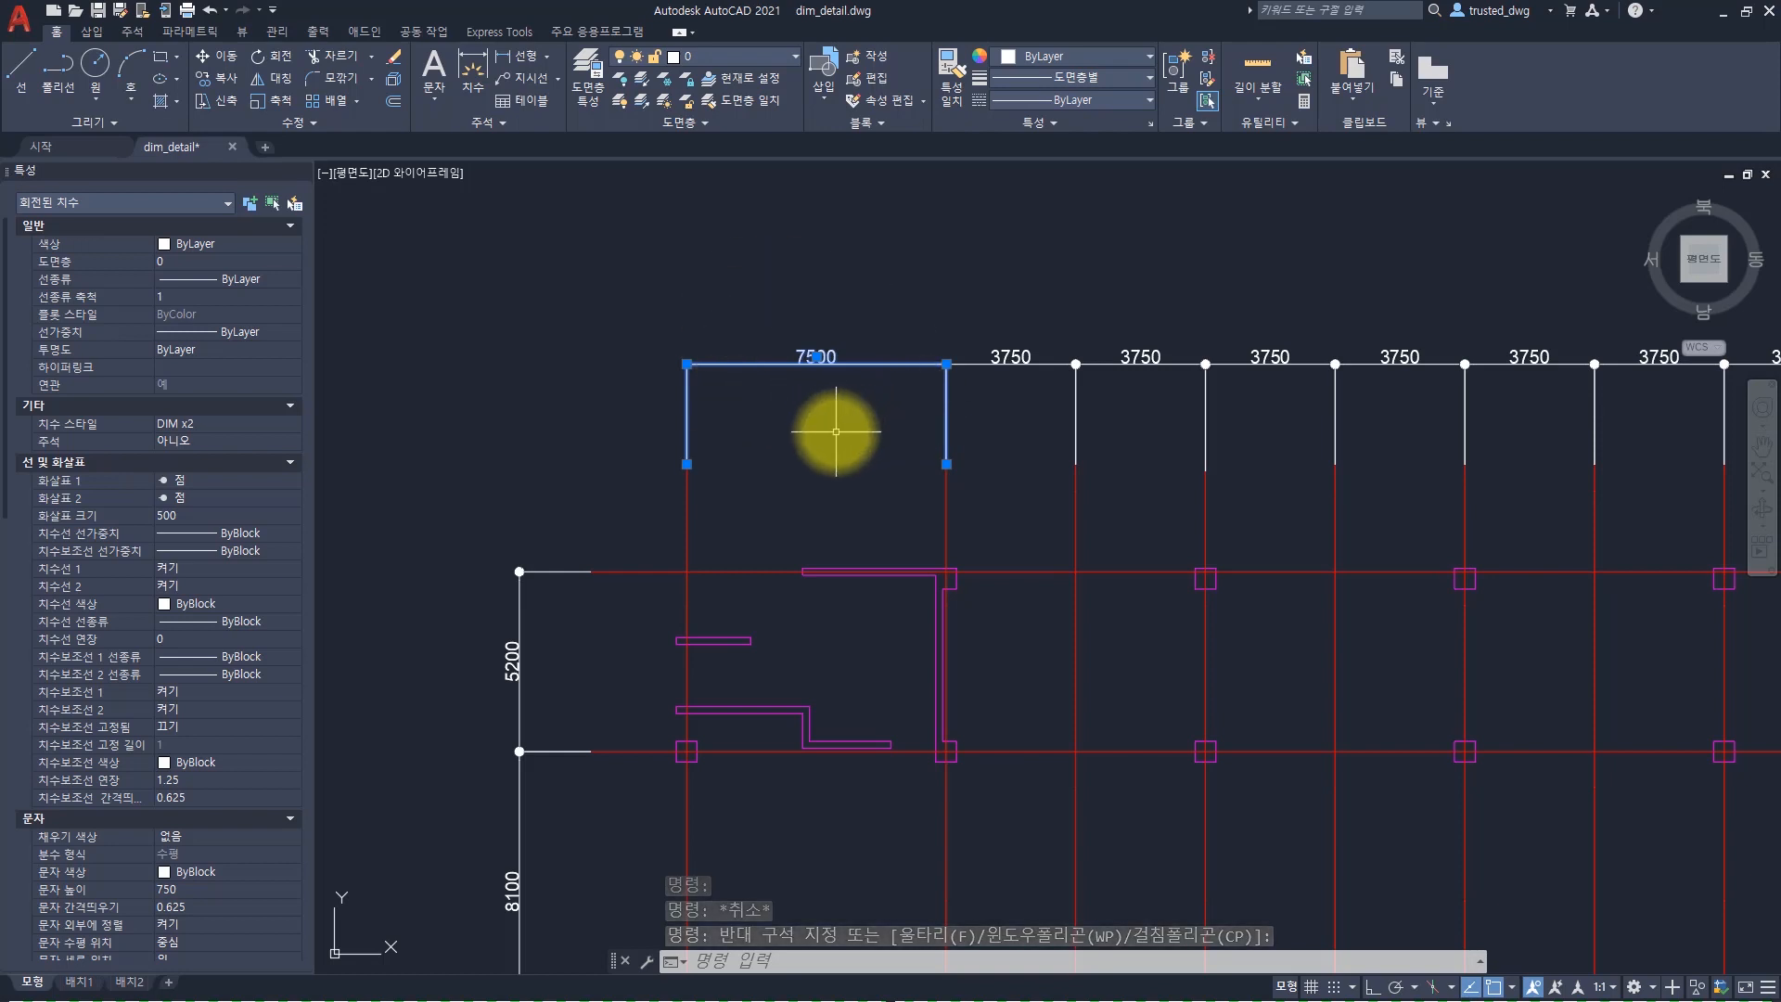
left_click(687, 464)
left_click(561, 483)
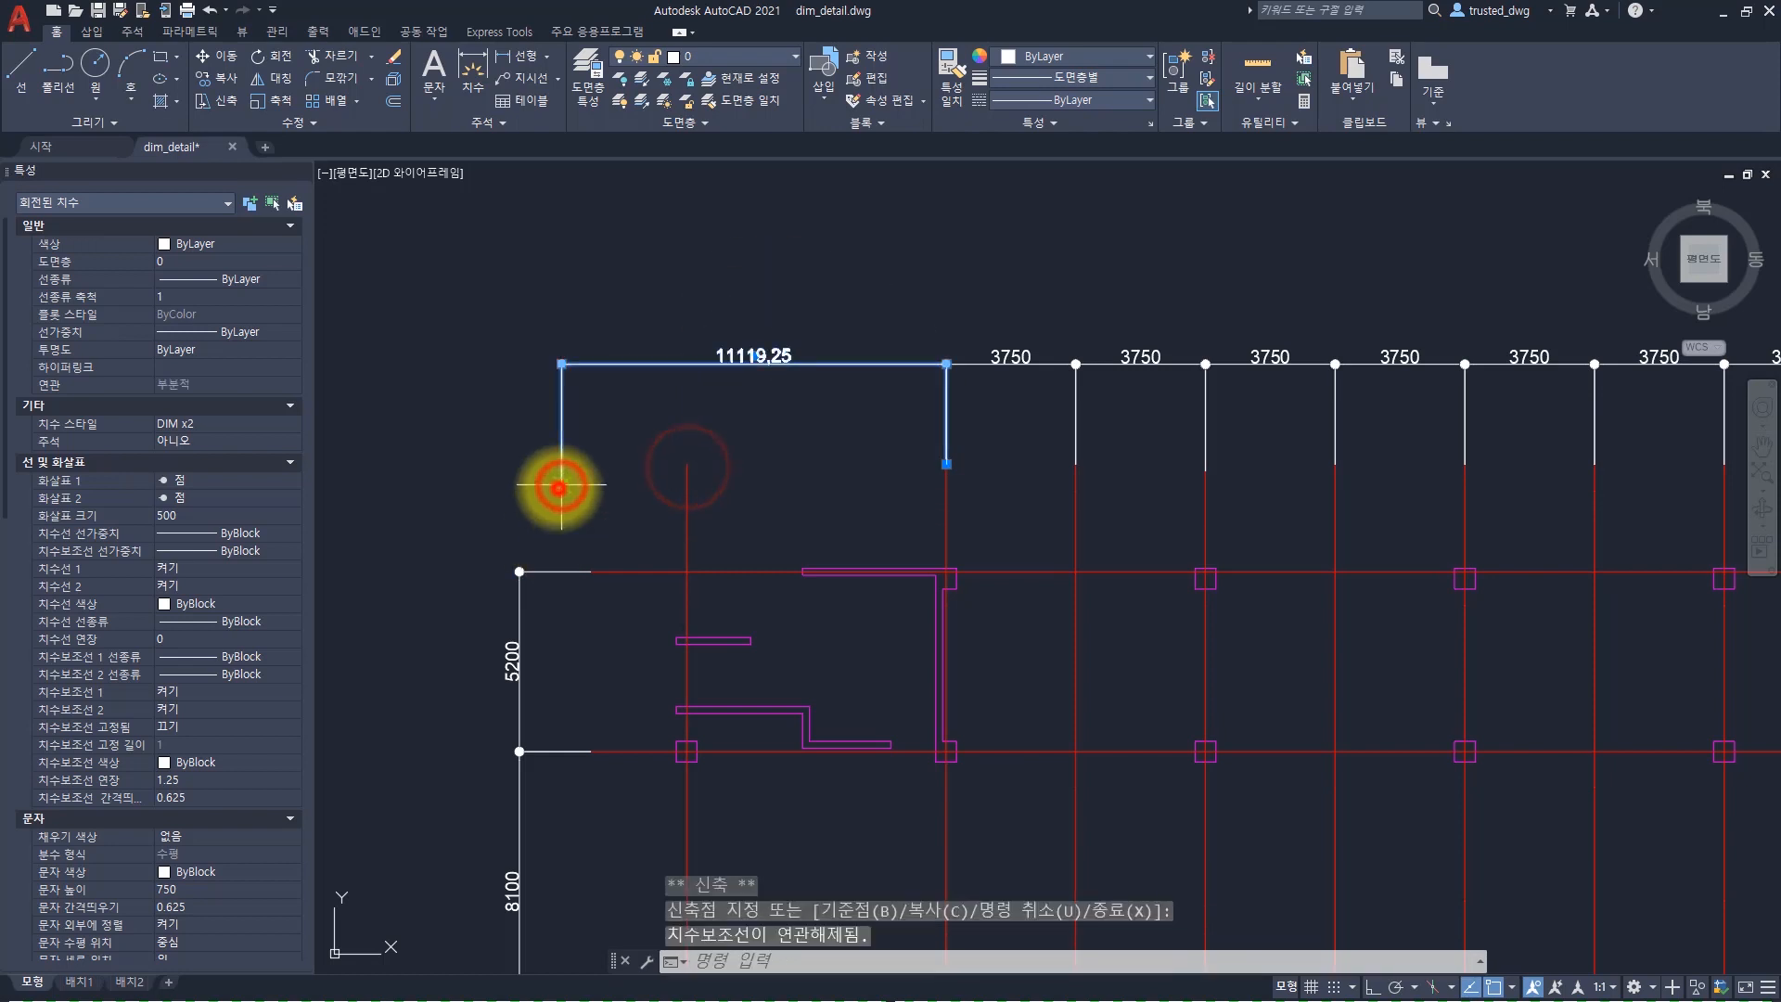
left_click(558, 488)
left_click(777, 482)
left_click(777, 482)
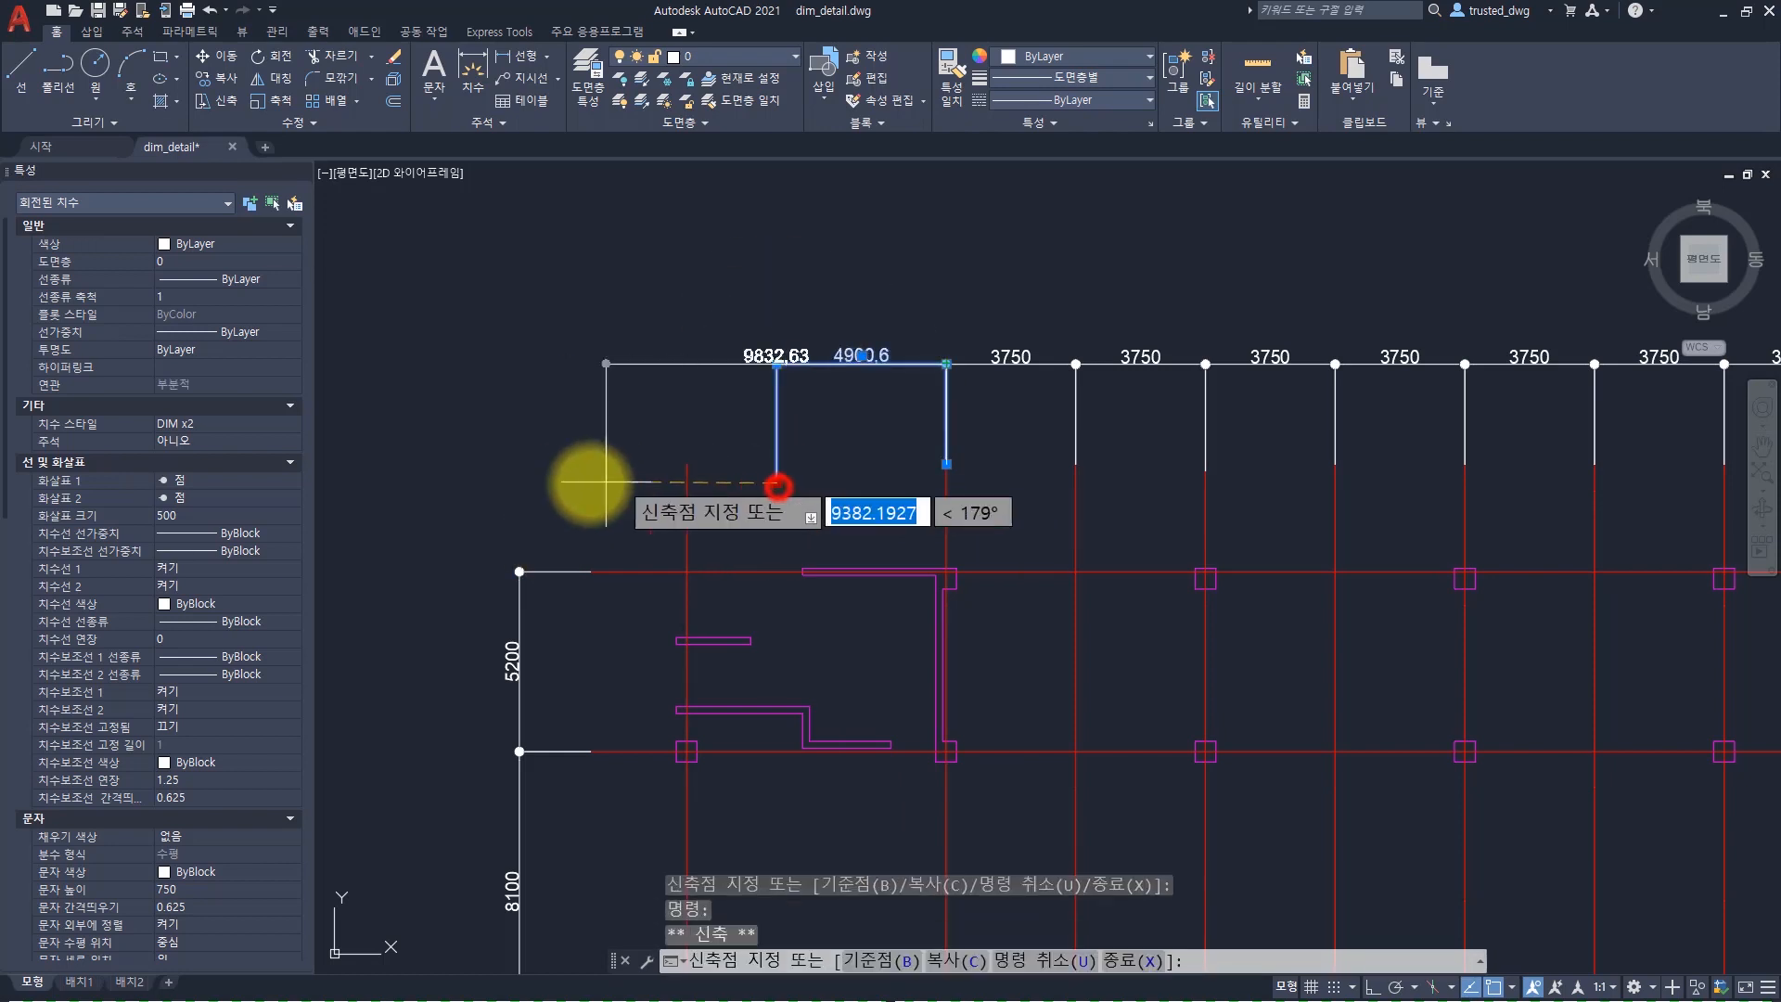
left_click(569, 484)
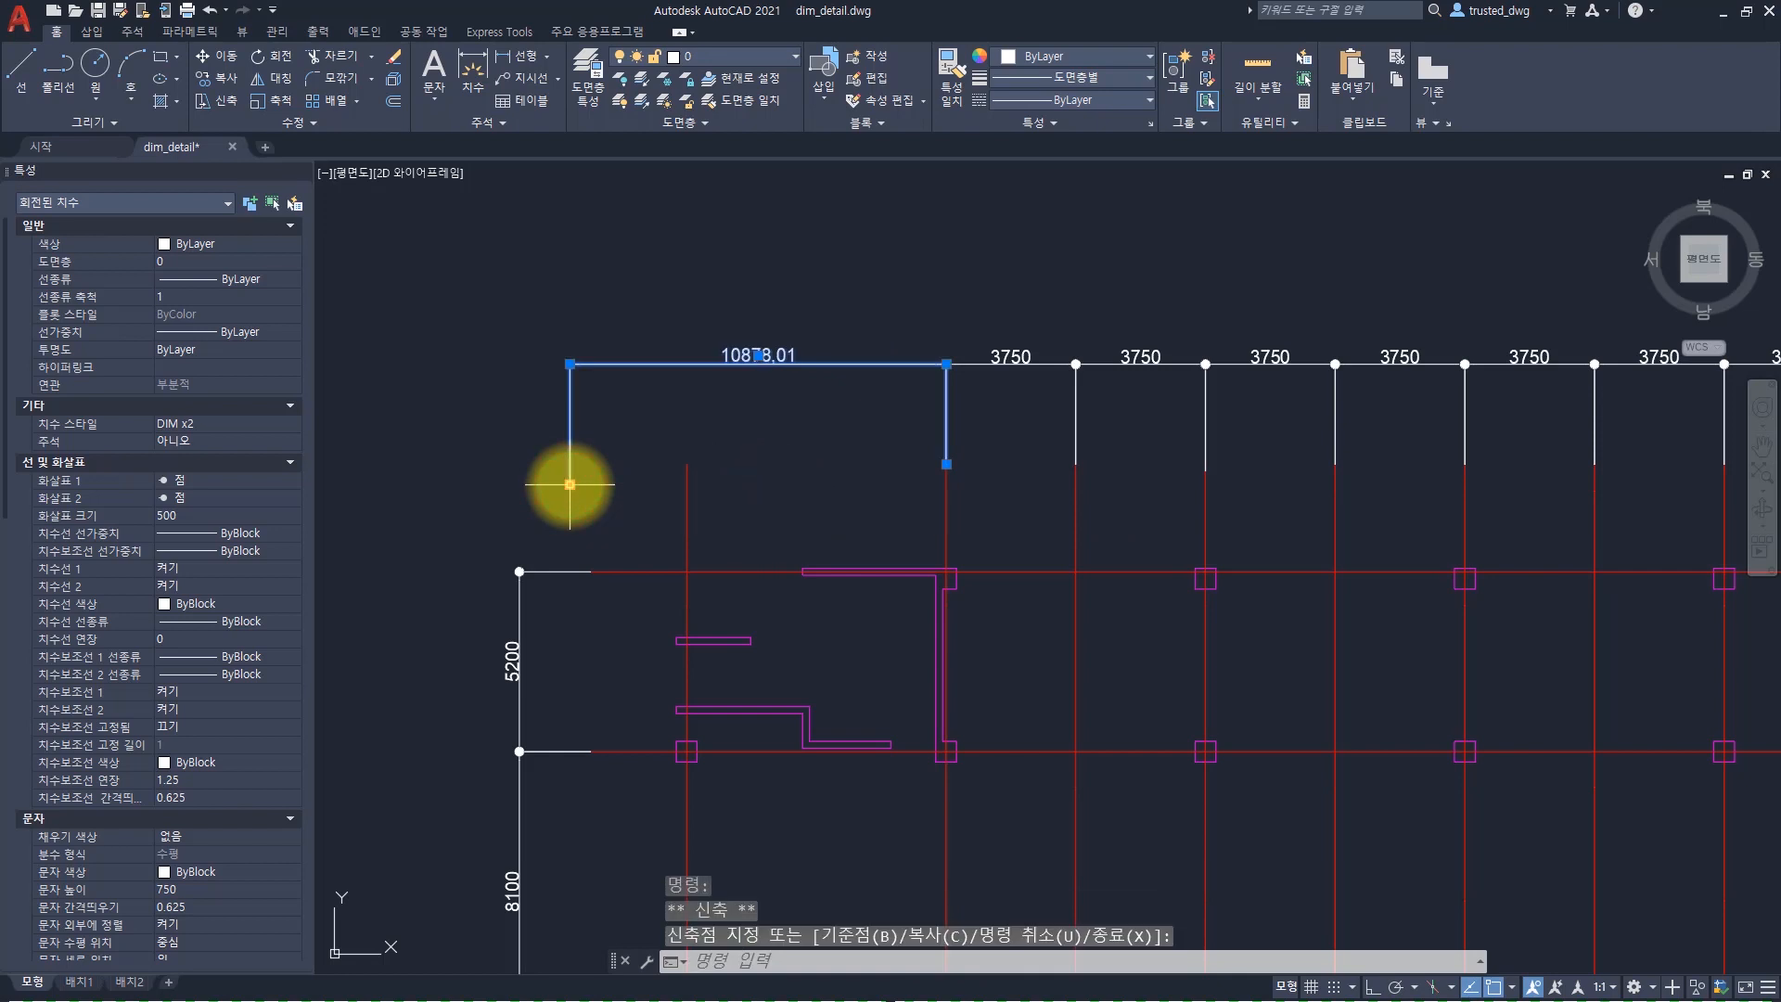
left_click(570, 484)
left_click(686, 461)
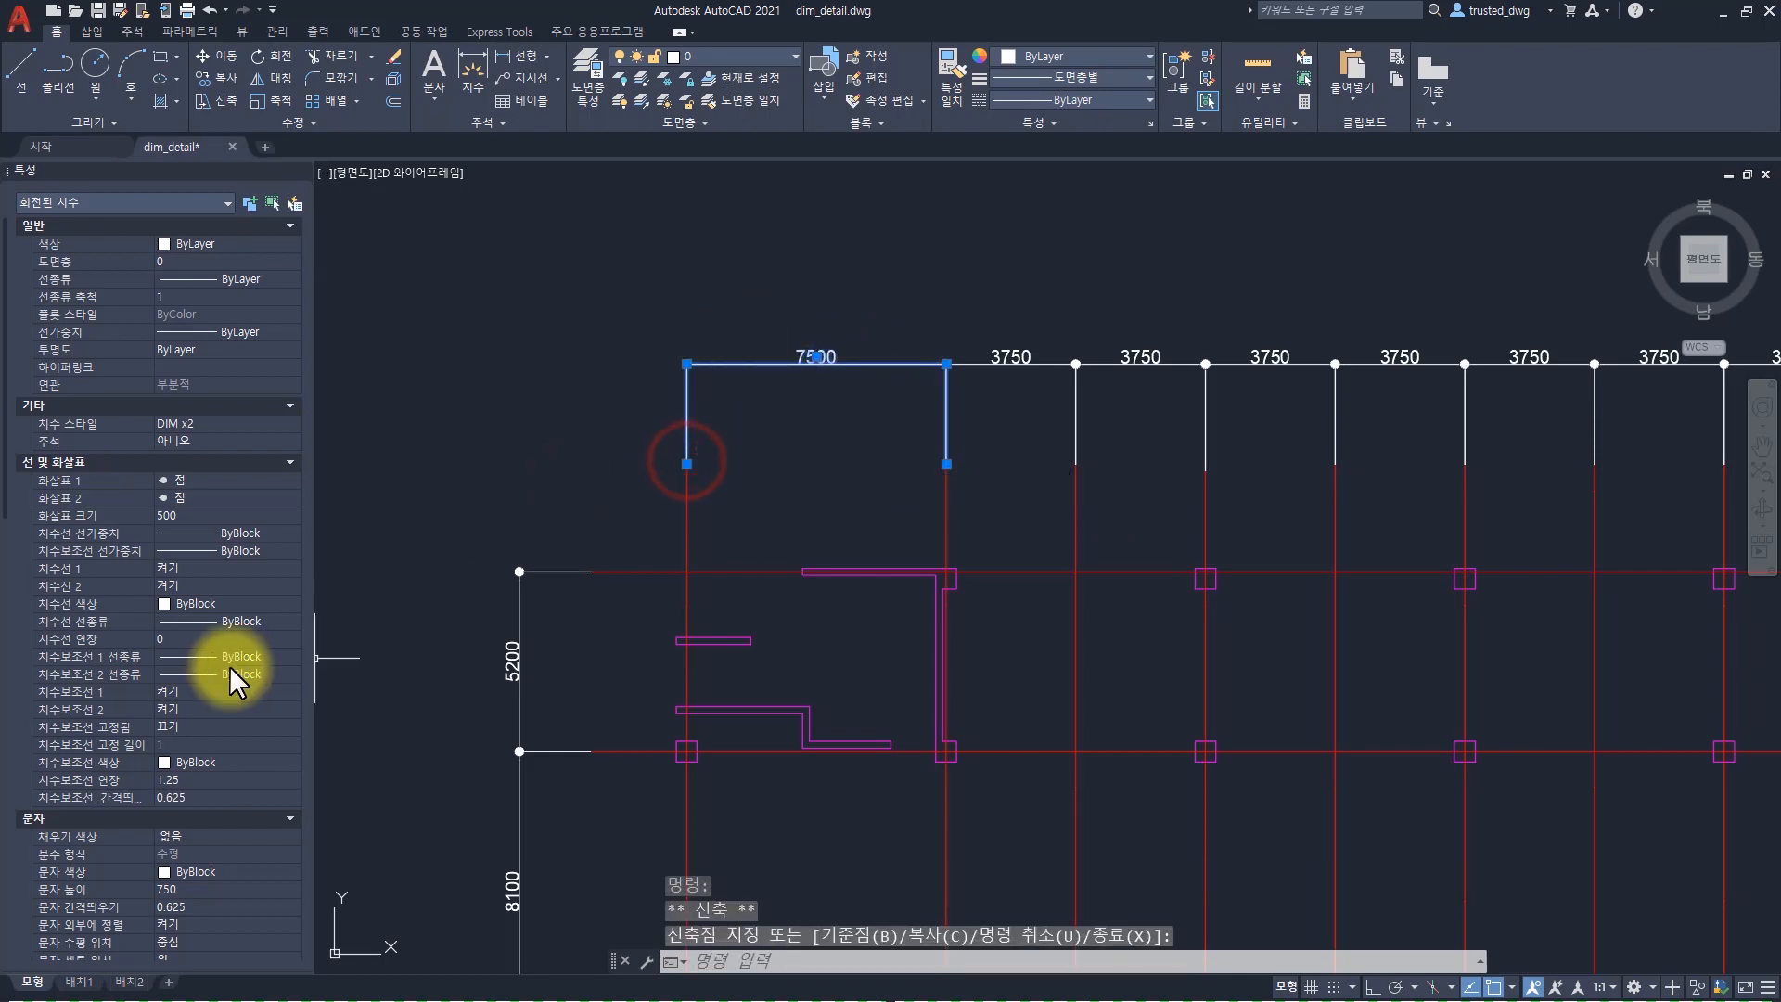
Examine the linear scale setting among the primary units properties of the selected top dimension, then clear the selection
scroll(176, 672, "down", 10)
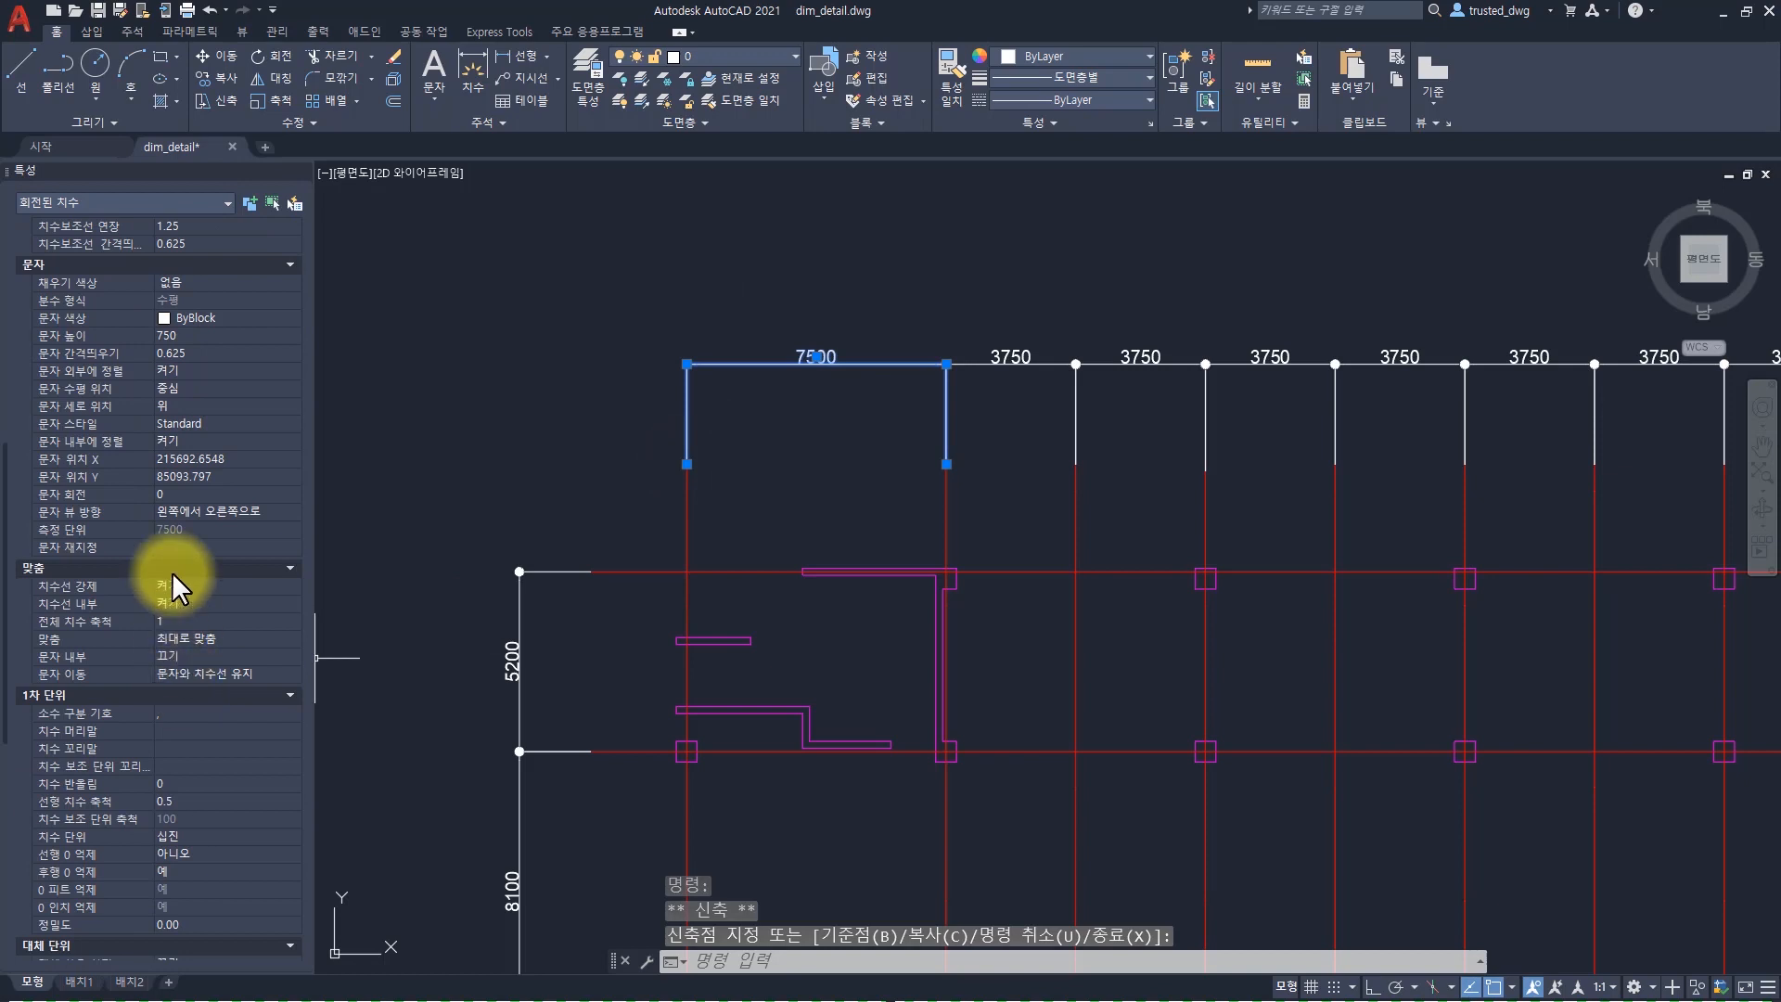
scroll(185, 536, "down", 2)
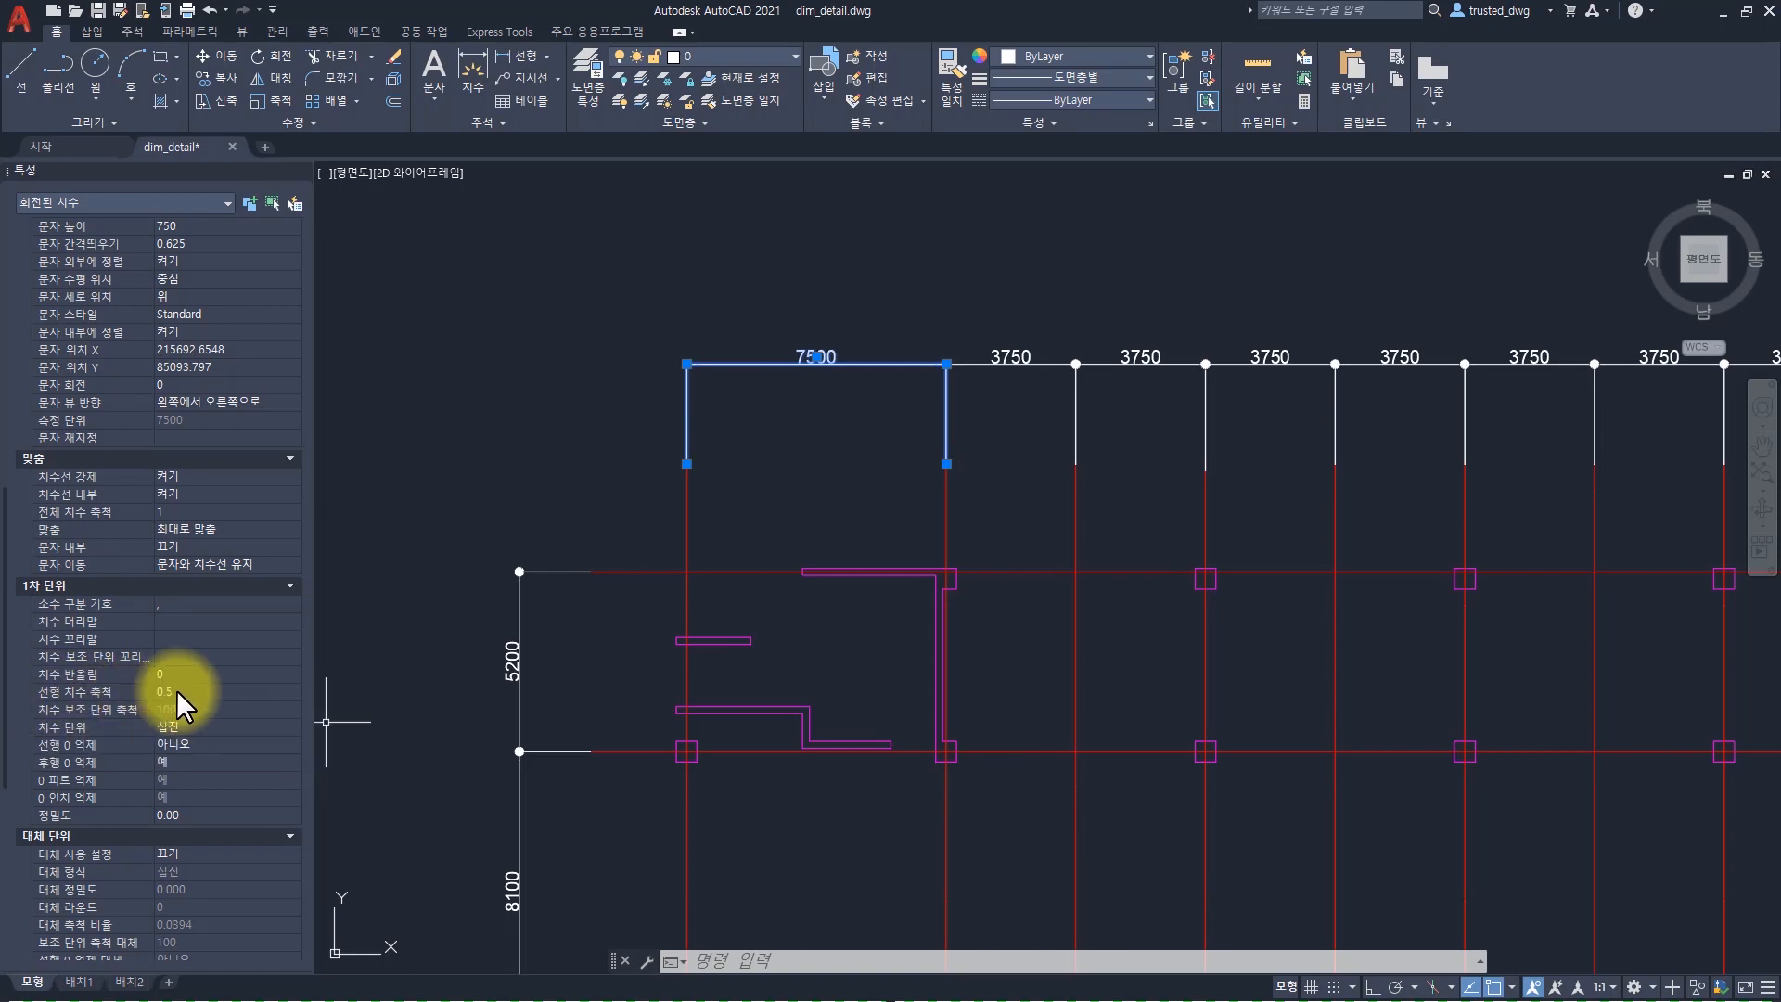
scroll(185, 692, "down", 3)
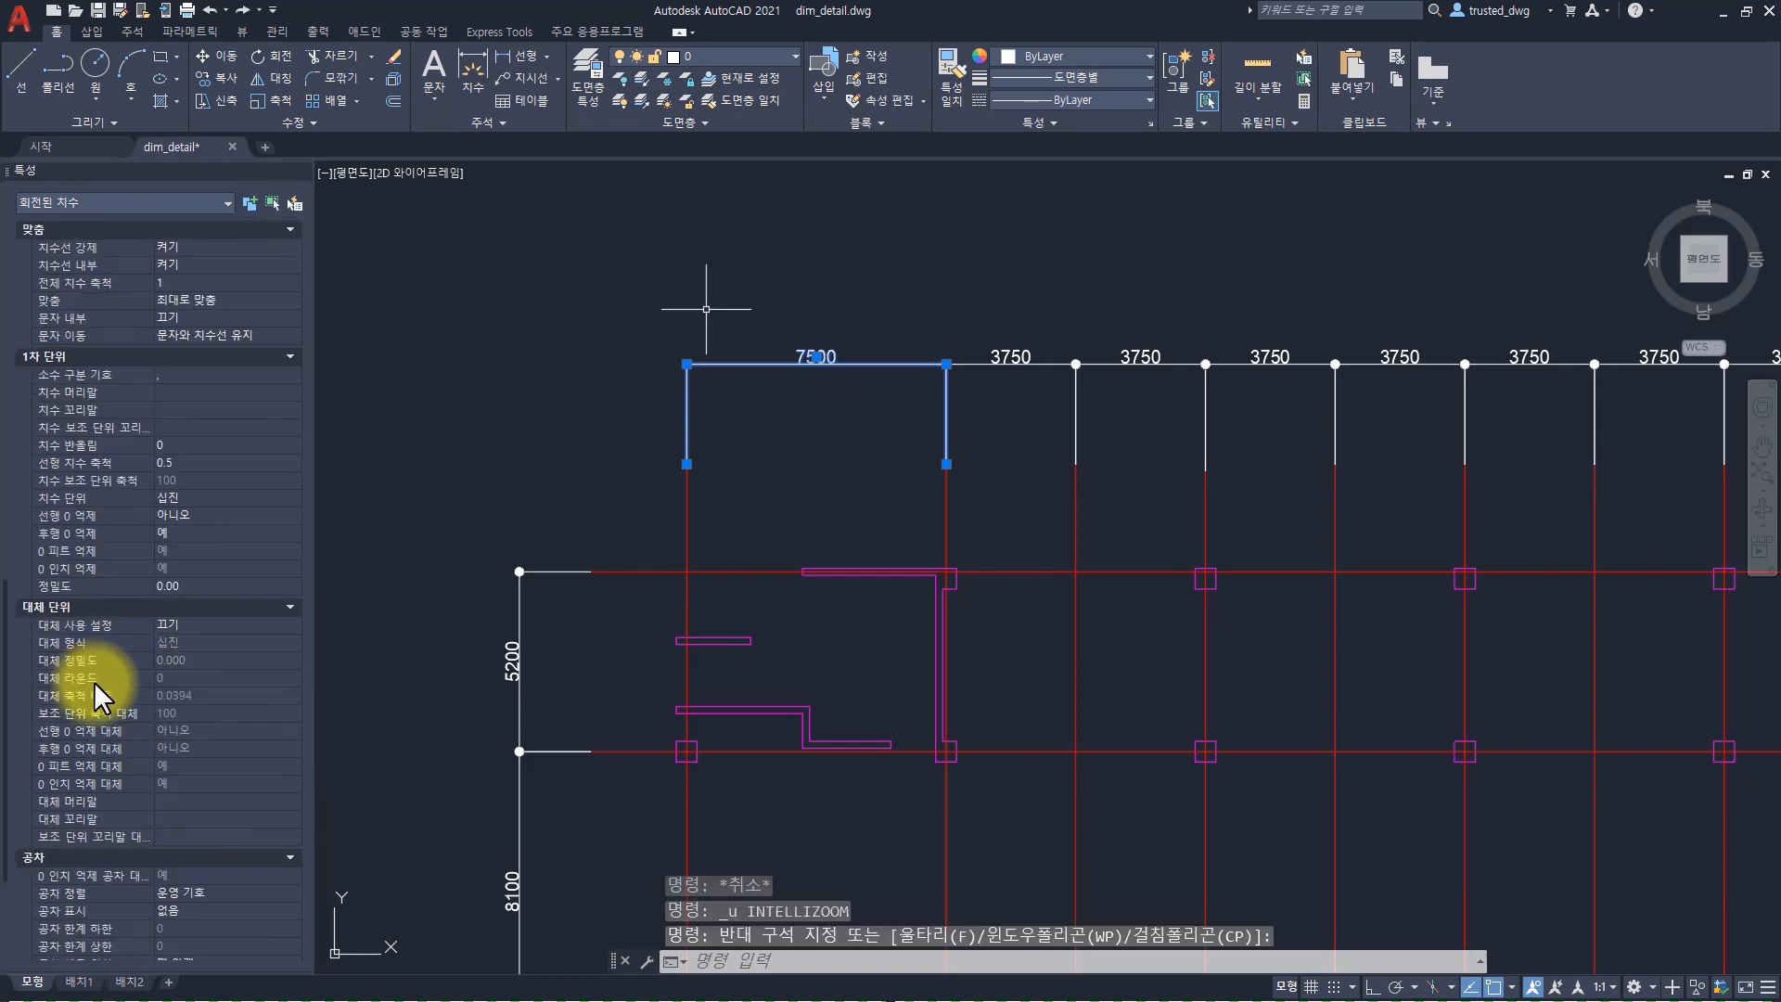
key("Escape")
key("Escape")
key("Escape")
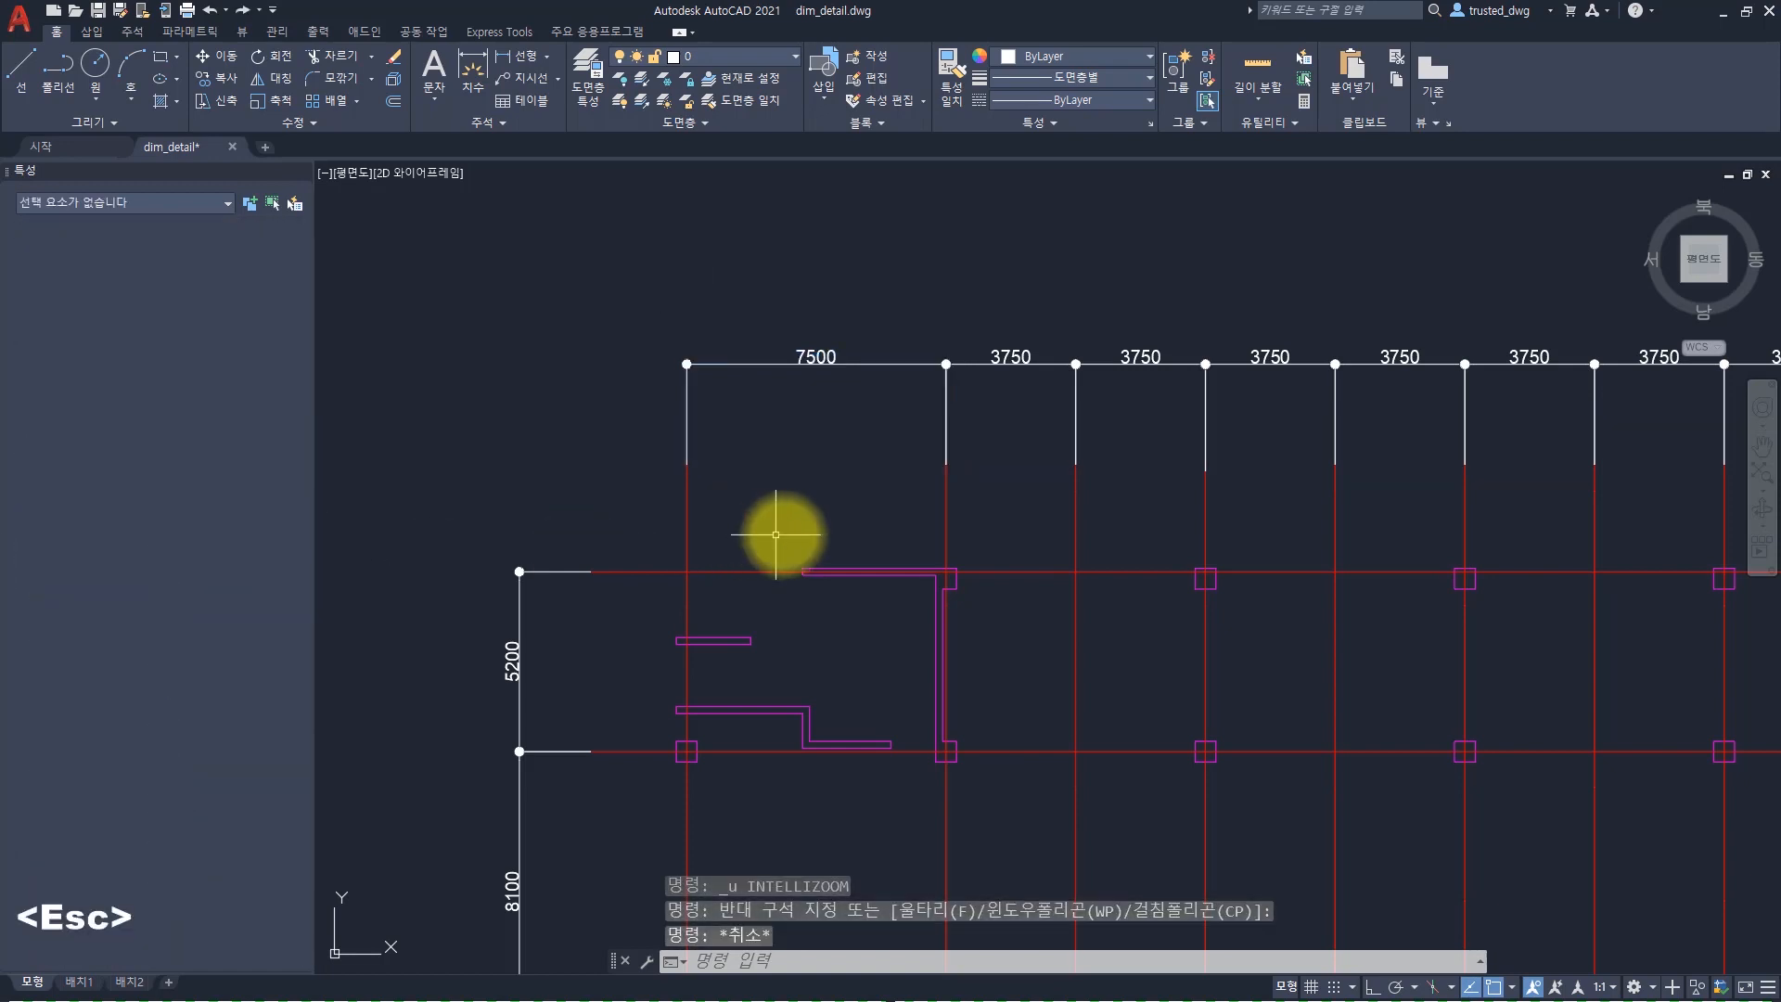
scroll(829, 533, "down", 4)
scroll(806, 426, "up", 2)
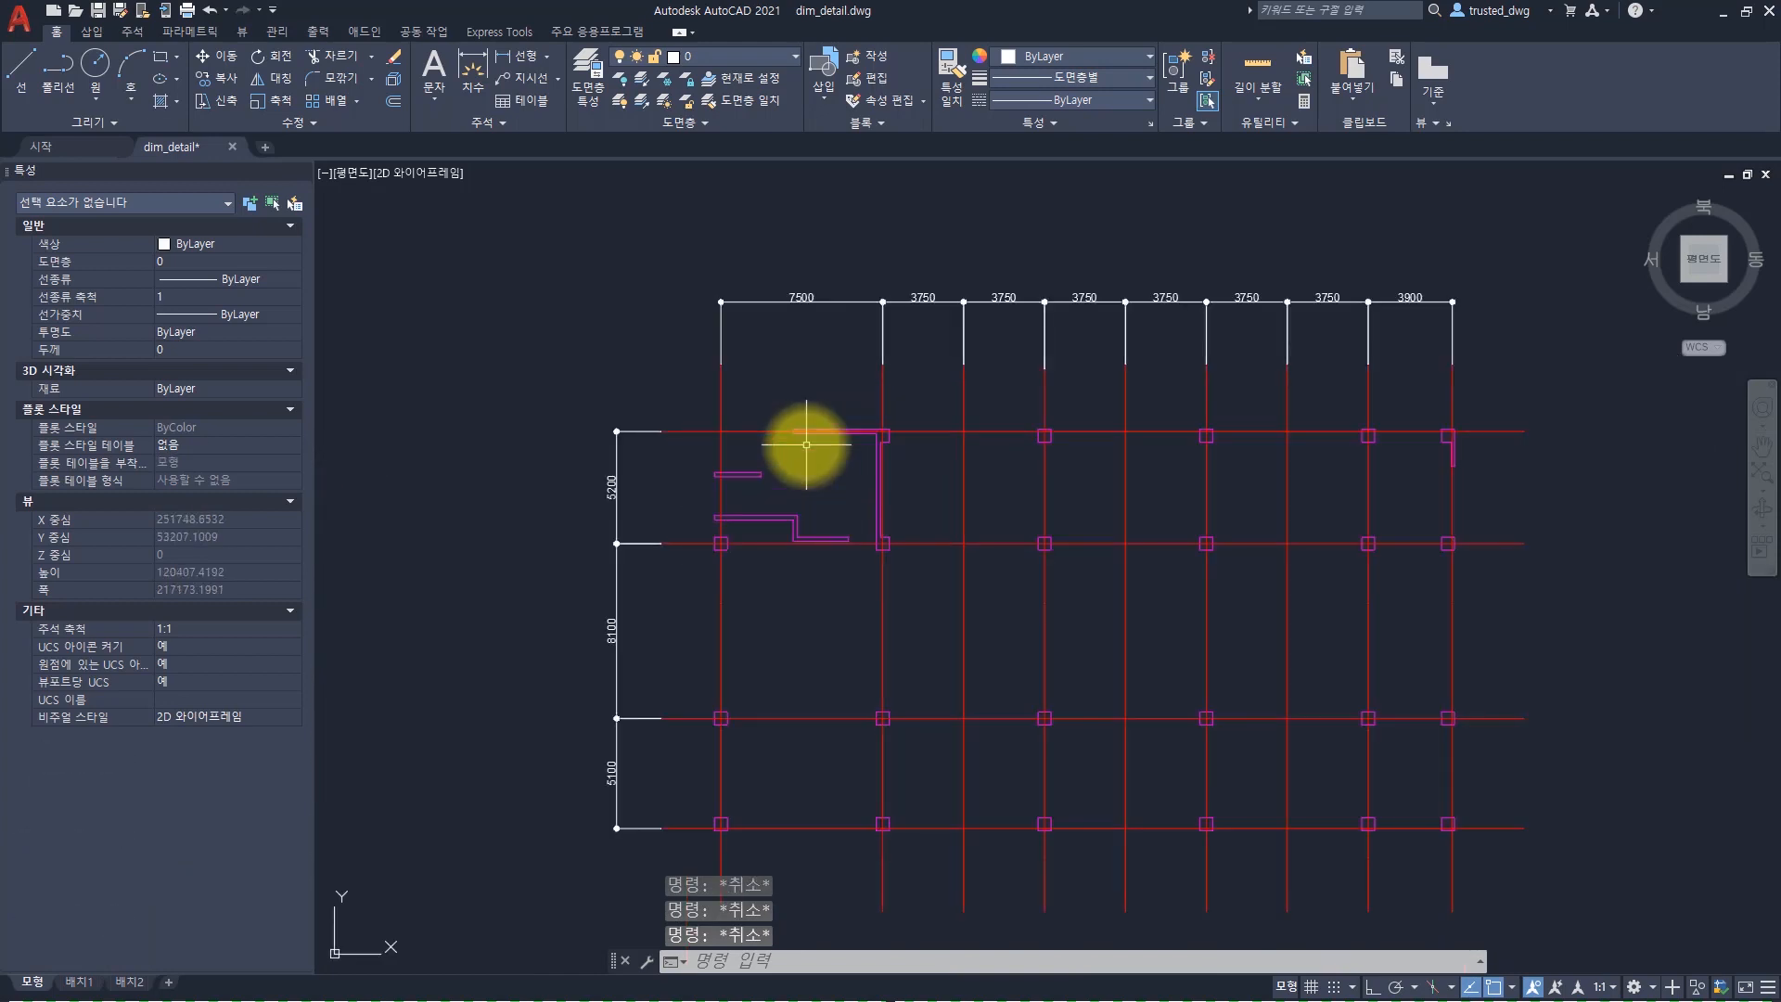
left_click(1490, 206)
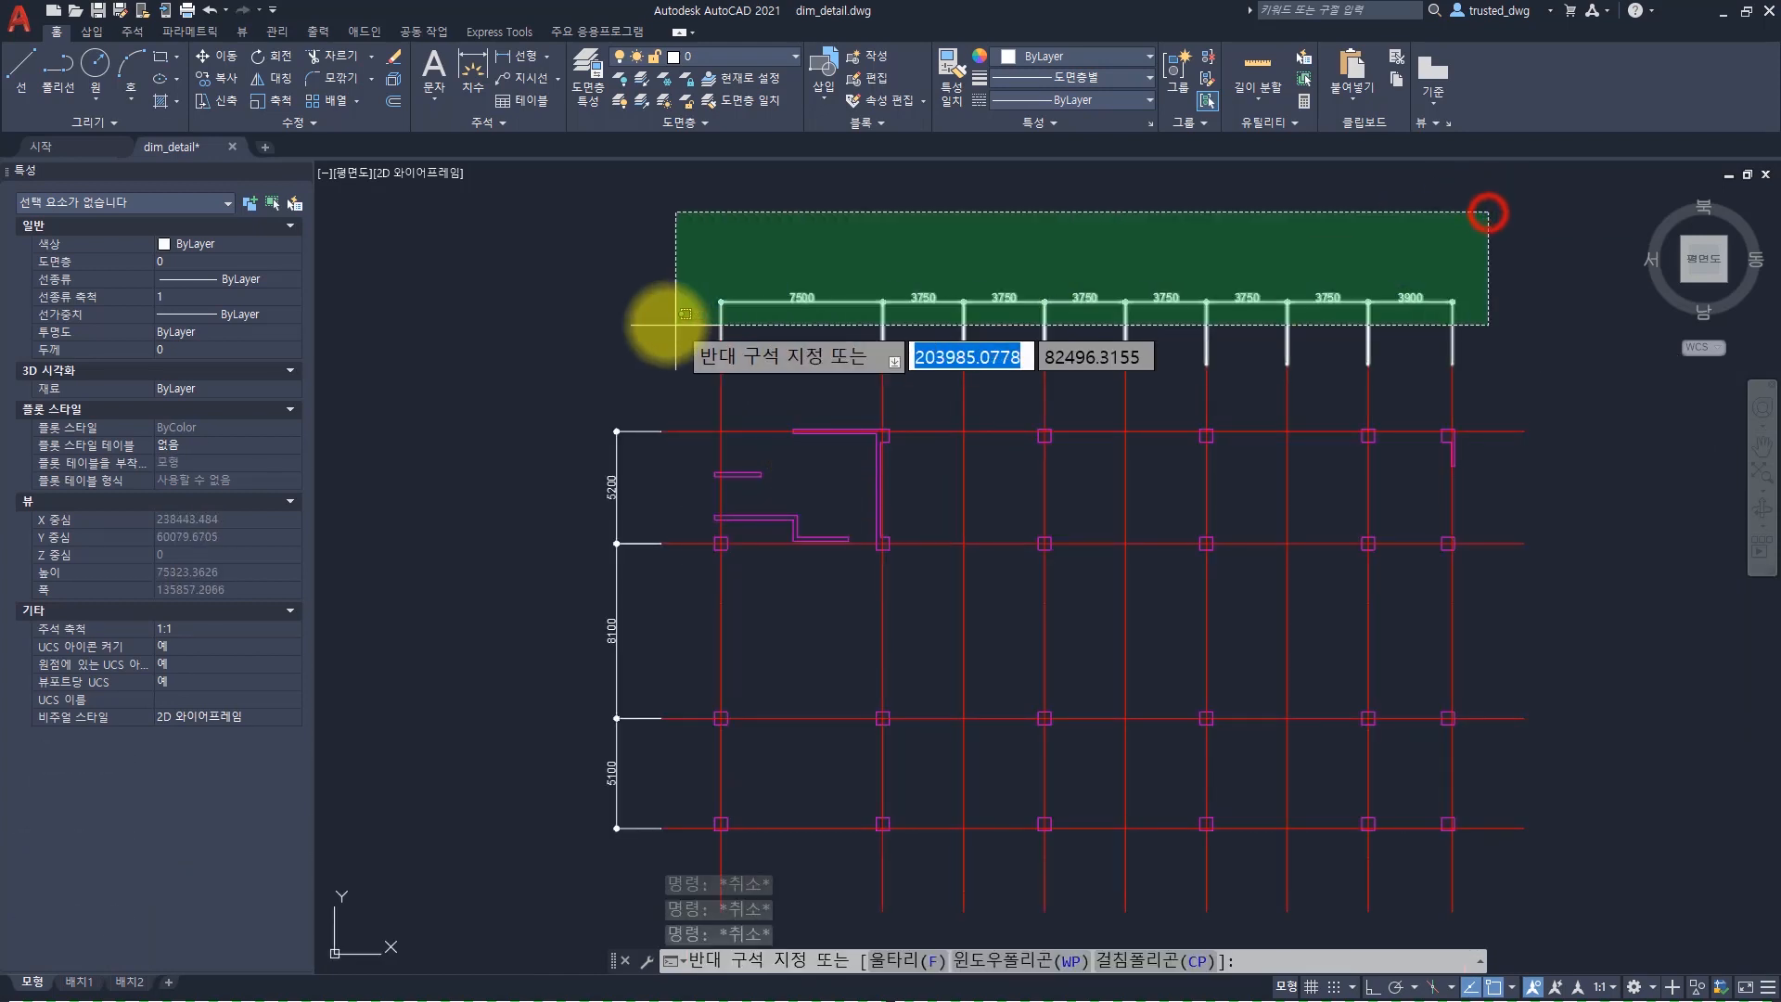
left_click(661, 325)
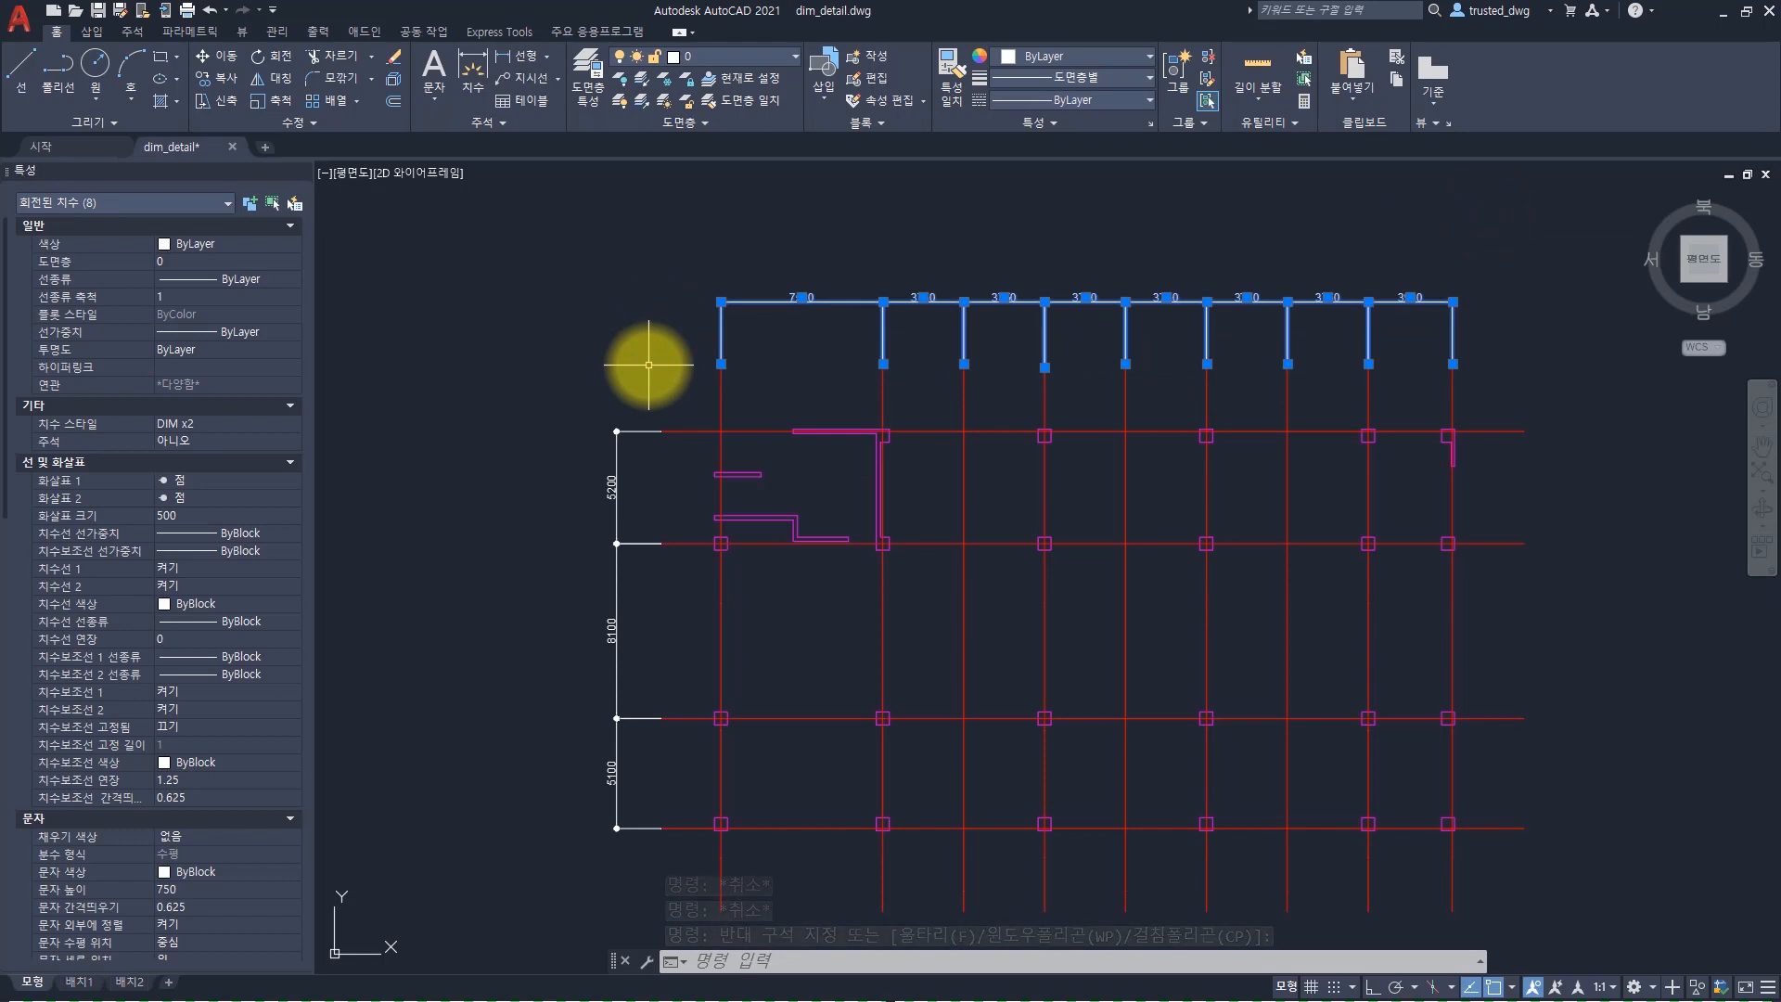
key("Escape")
middle_click_drag(501, 429, 1120, 429)
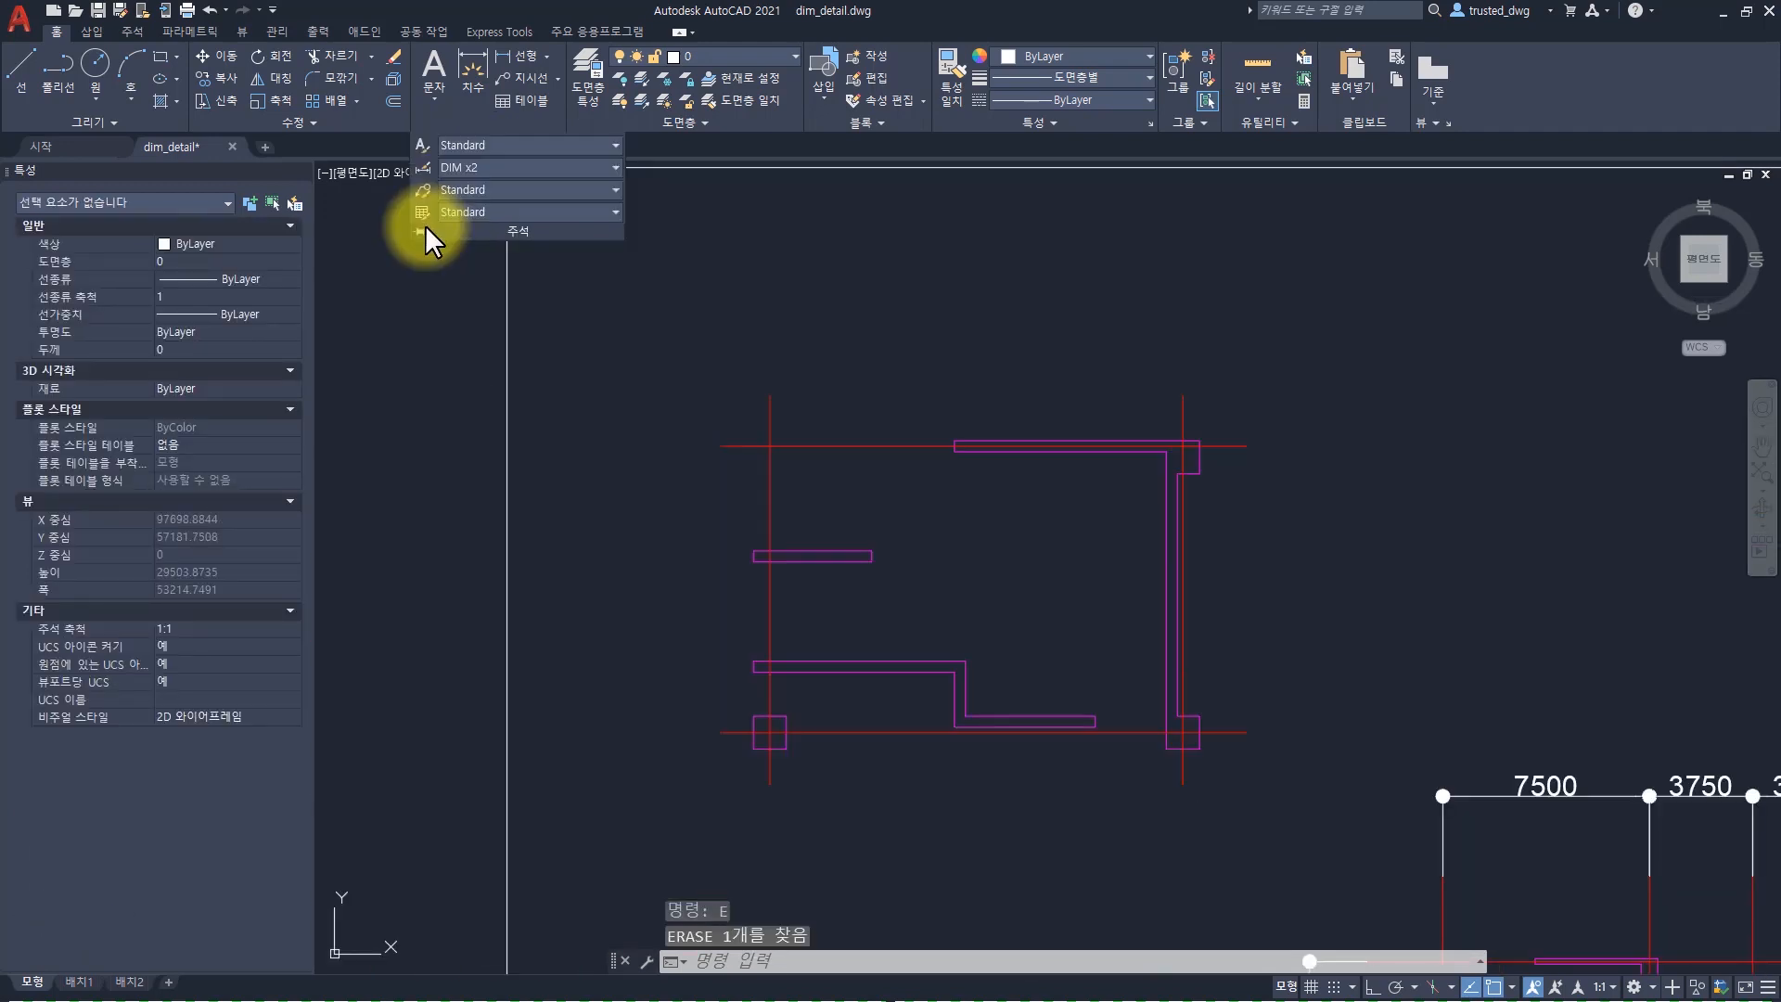
Make DIM the current dimension style and dimension the width between the enlarged detail's two vertical grid lines, above the plan
left_click(423, 230)
left_click(466, 167)
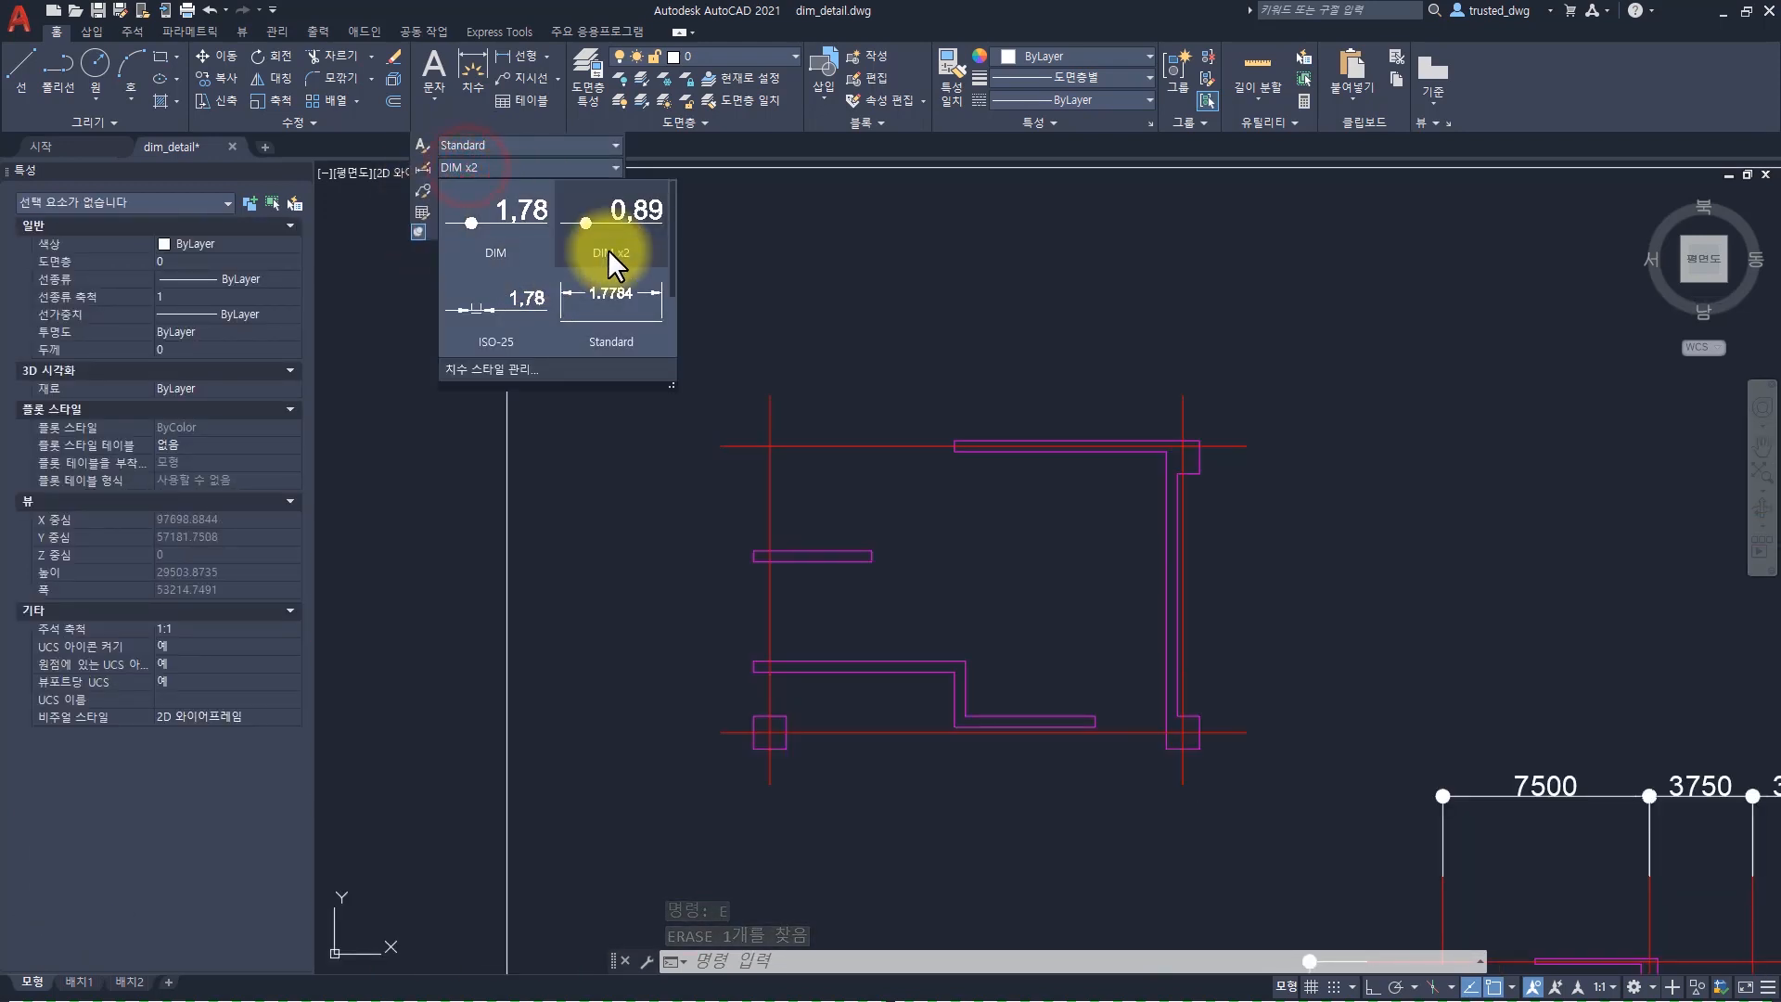
left_click(493, 232)
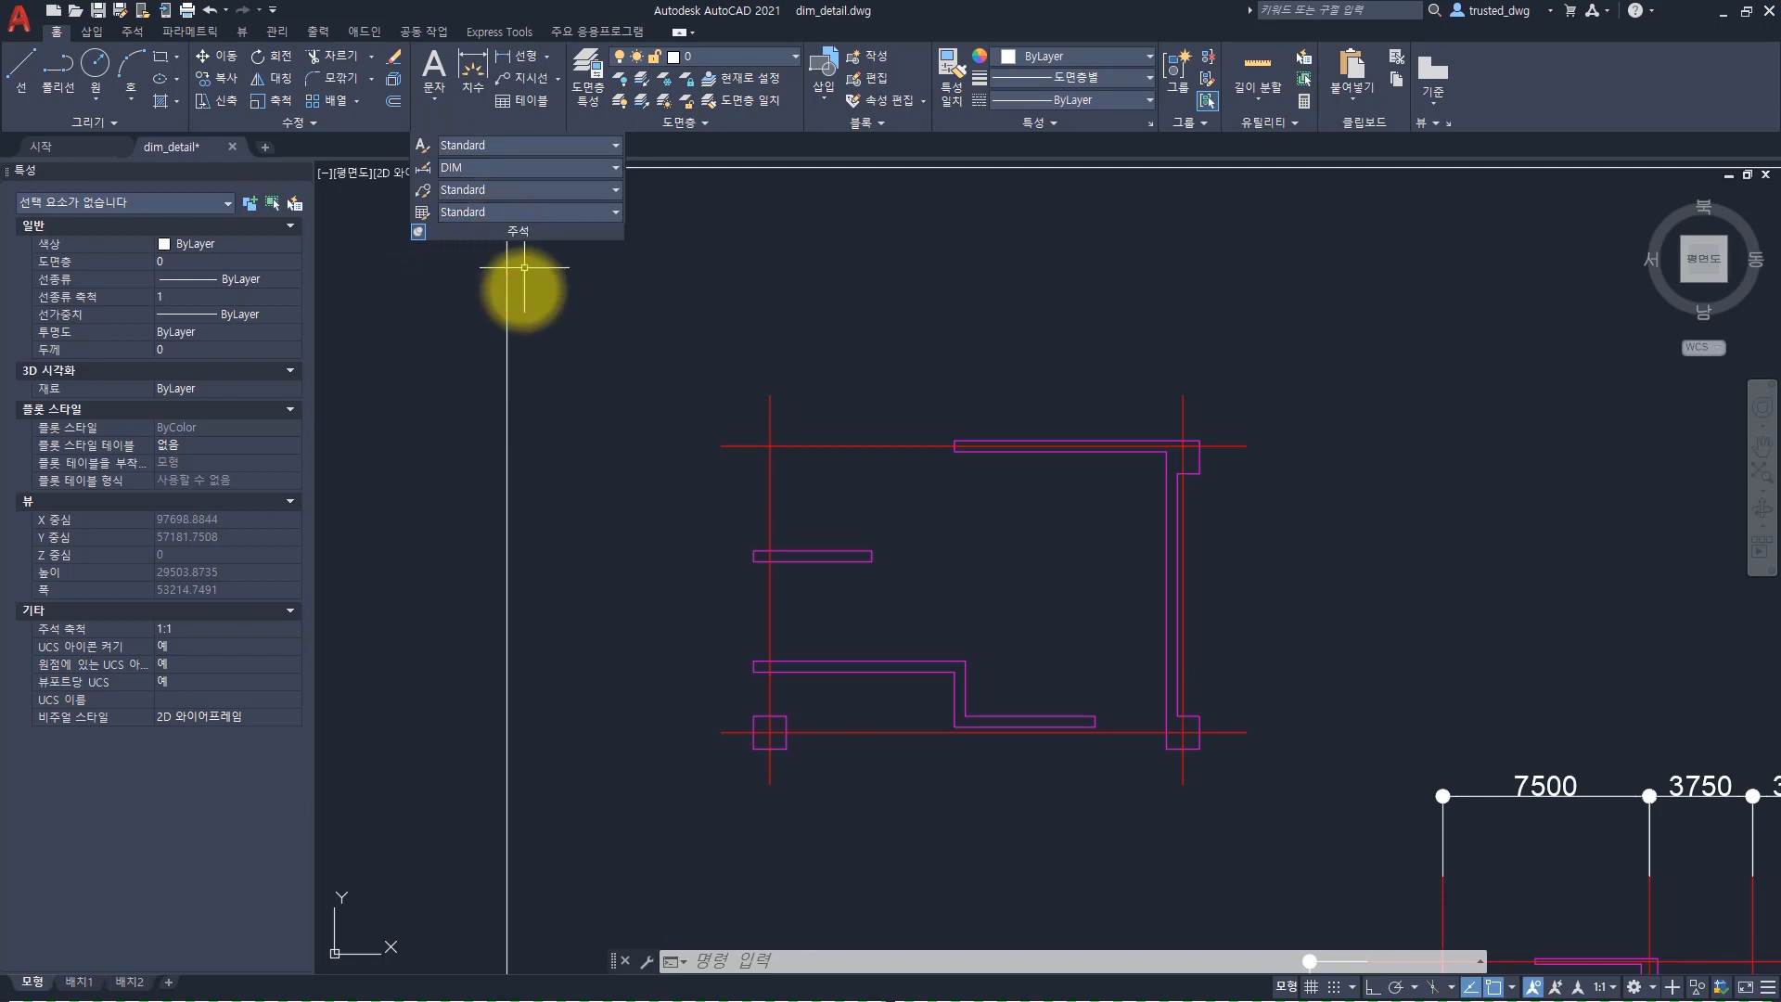
left_click(472, 73)
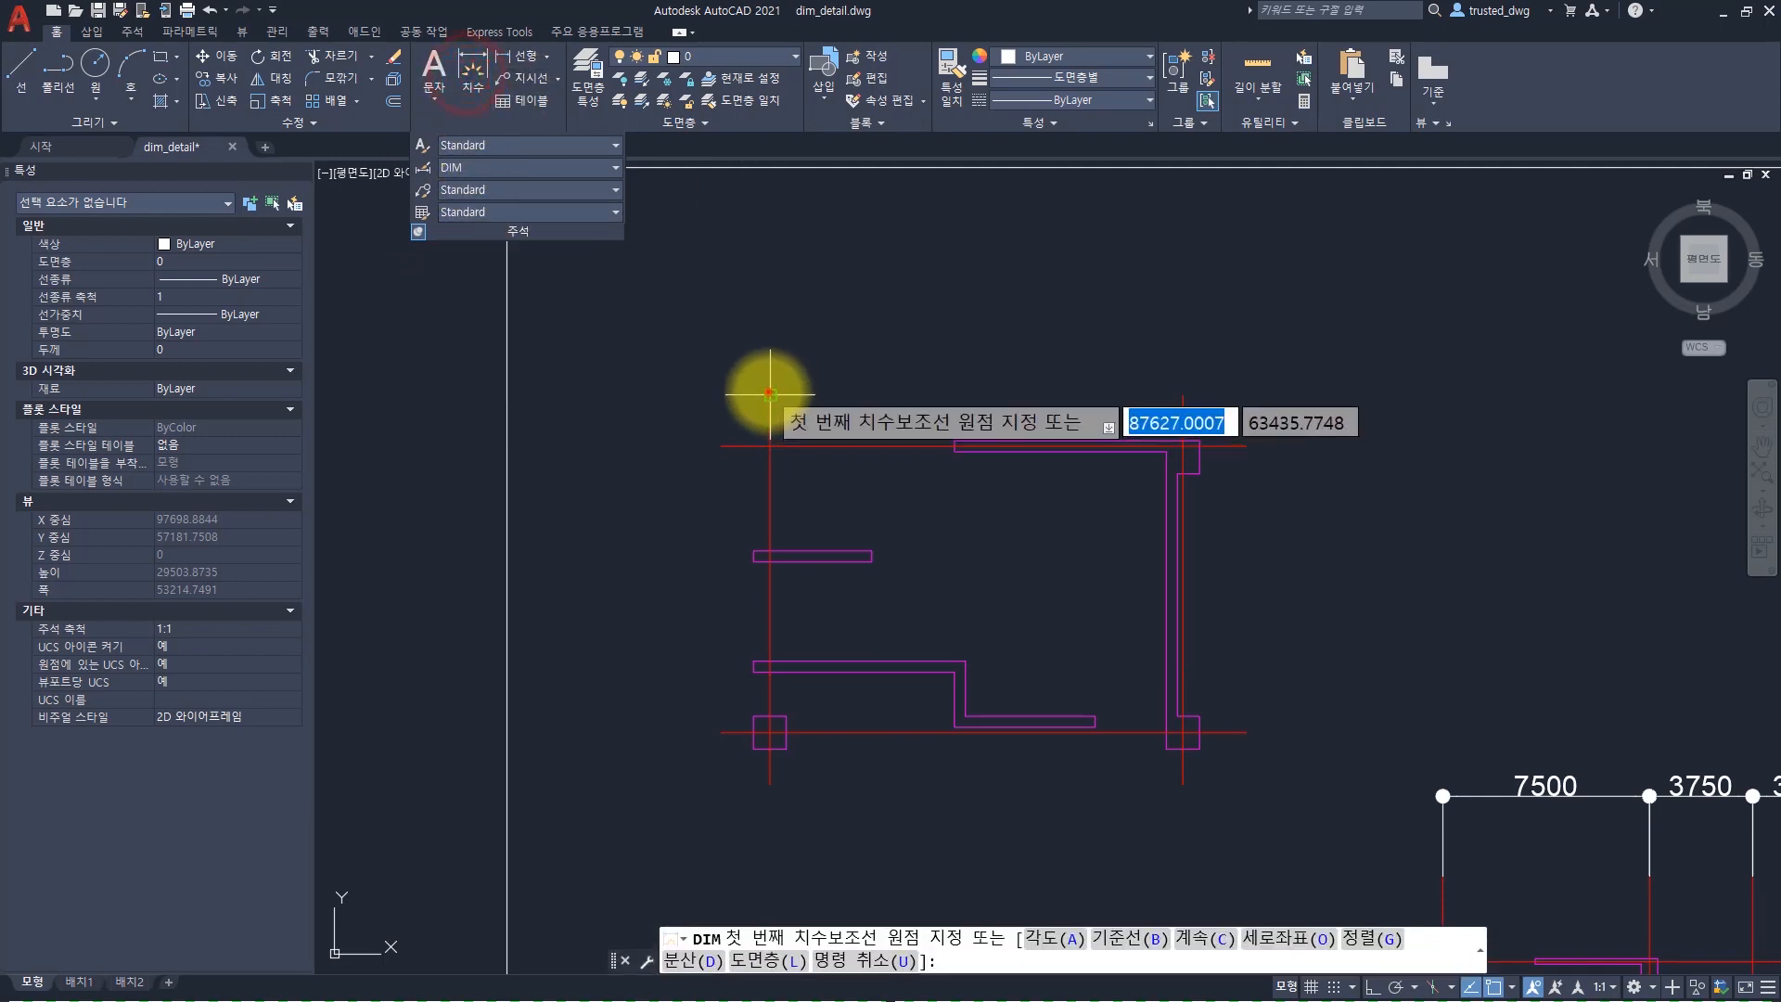
left_click(769, 391)
left_click(1182, 397)
left_click(1166, 308)
key("space")
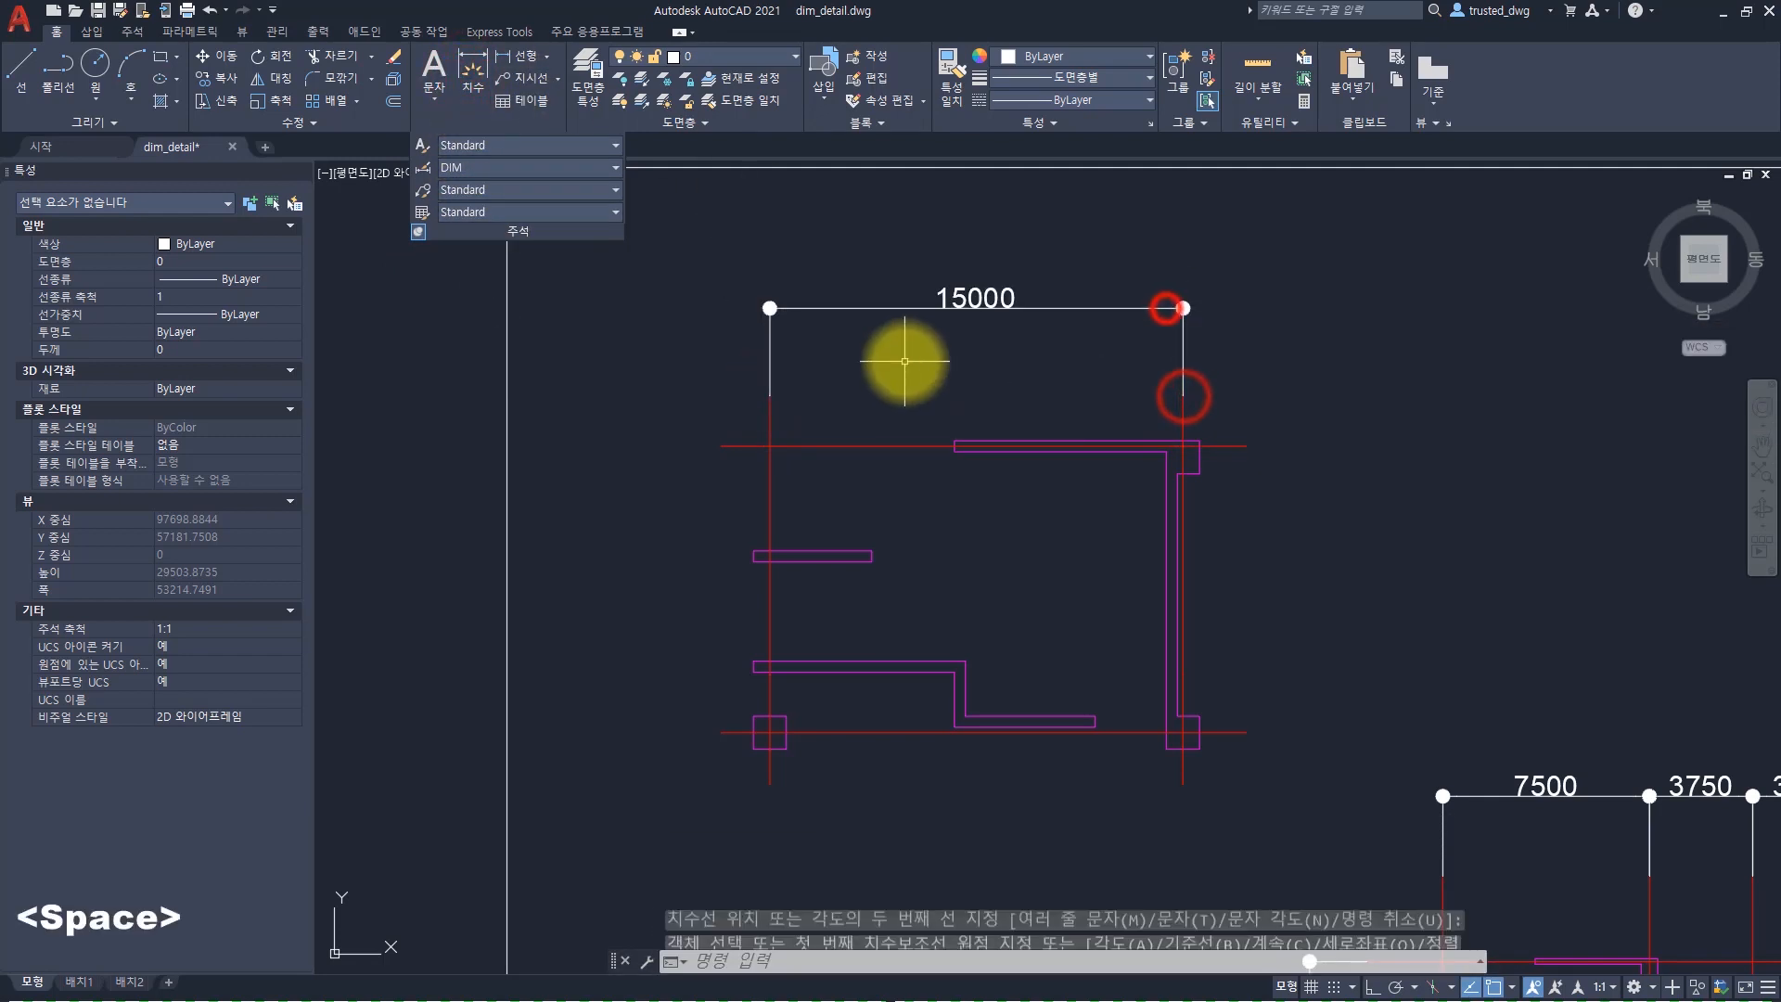
Override the linear dimension scale of the detail's width dimension with 0.5 and clear the selection
left_click(959, 337)
left_click(905, 263)
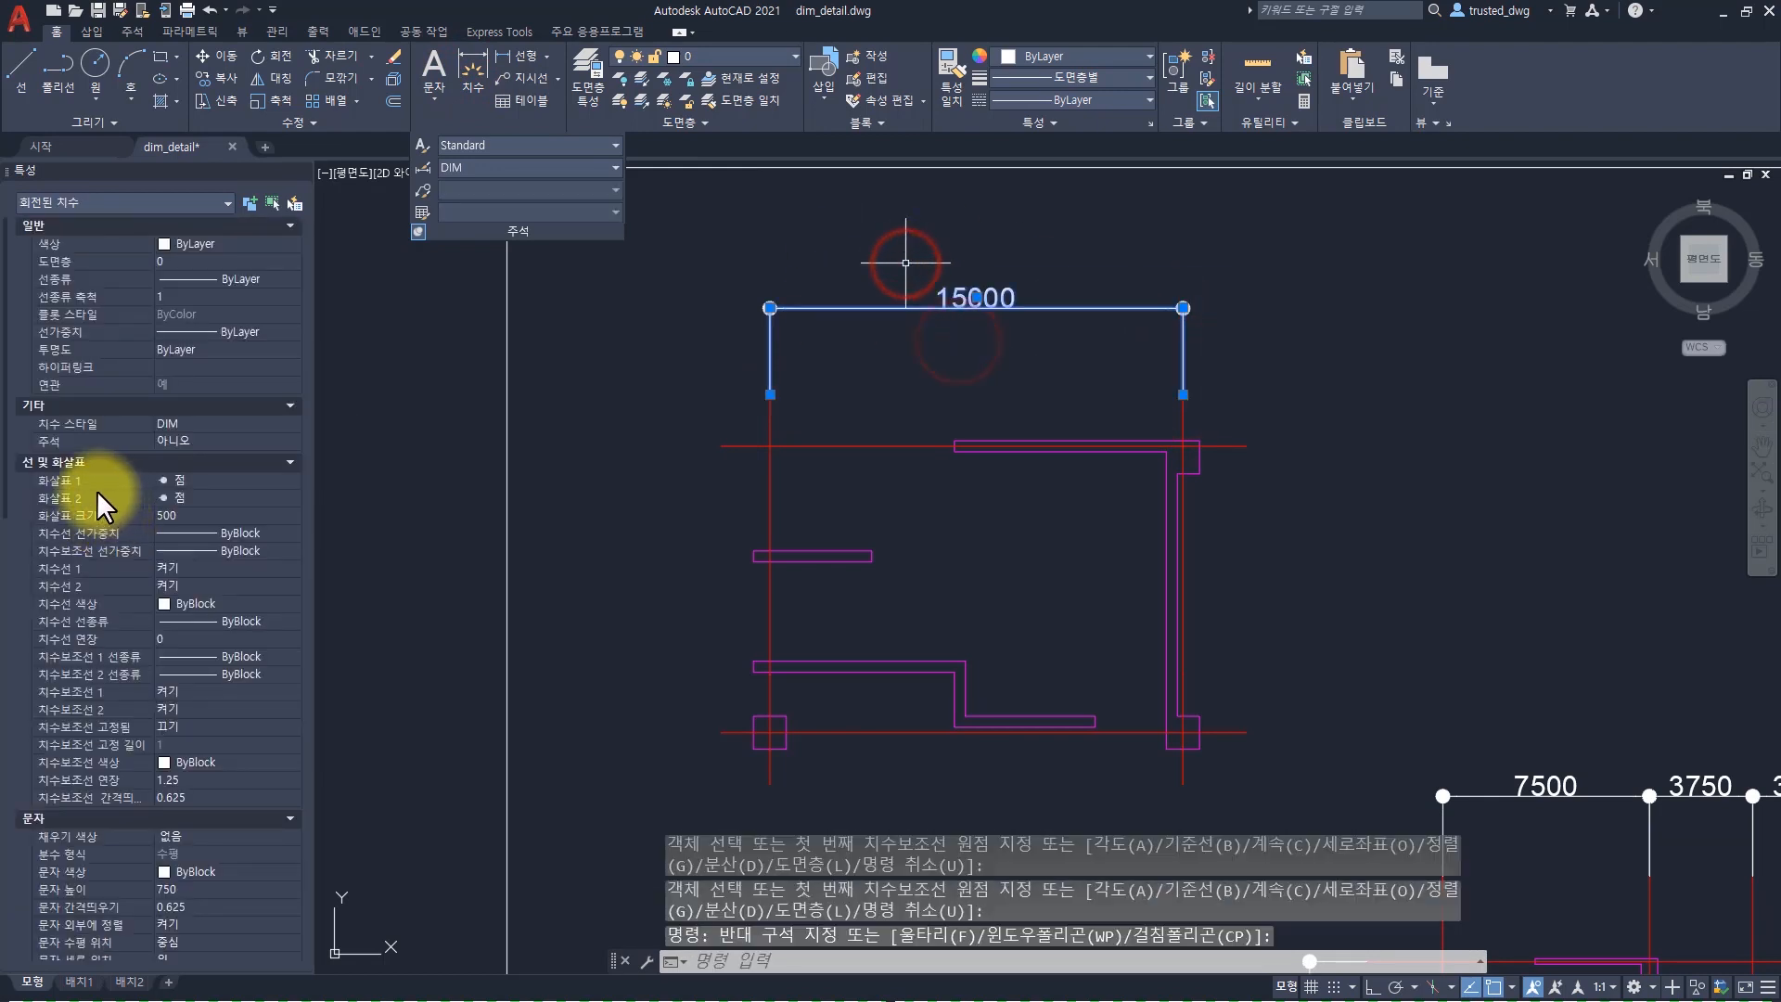
scroll(96, 493, "down", 10)
left_click(184, 353)
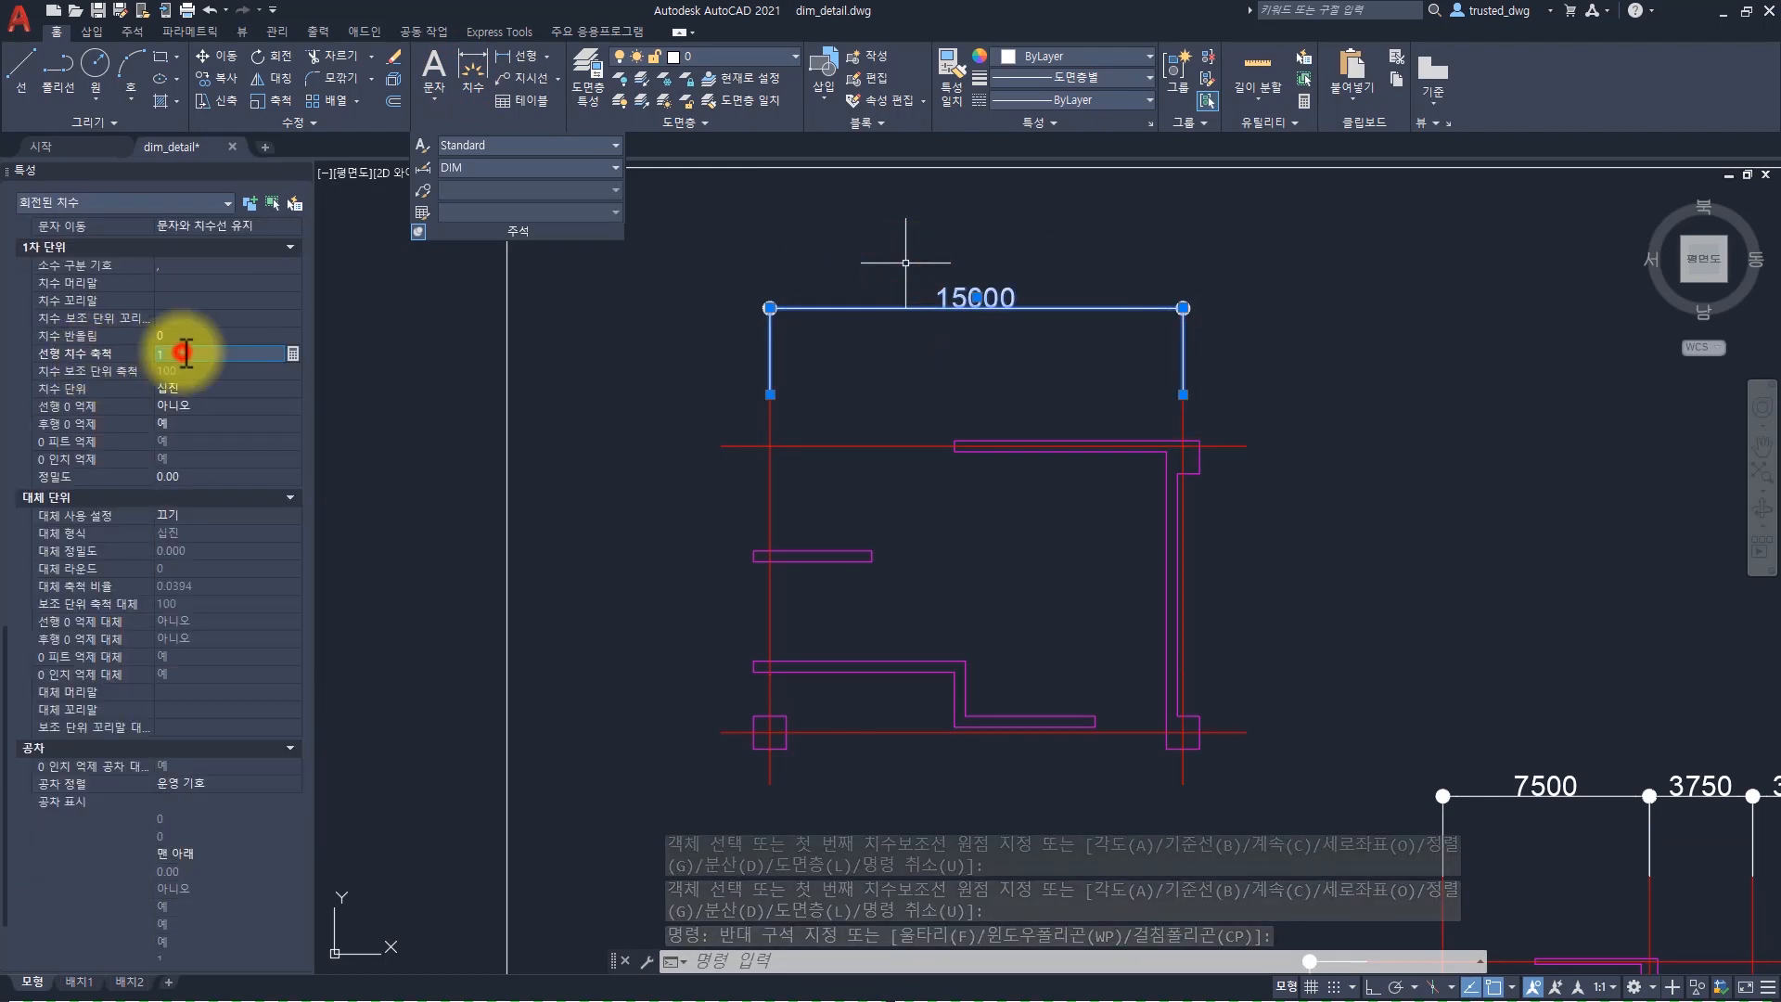
type("0.5")
key("Return")
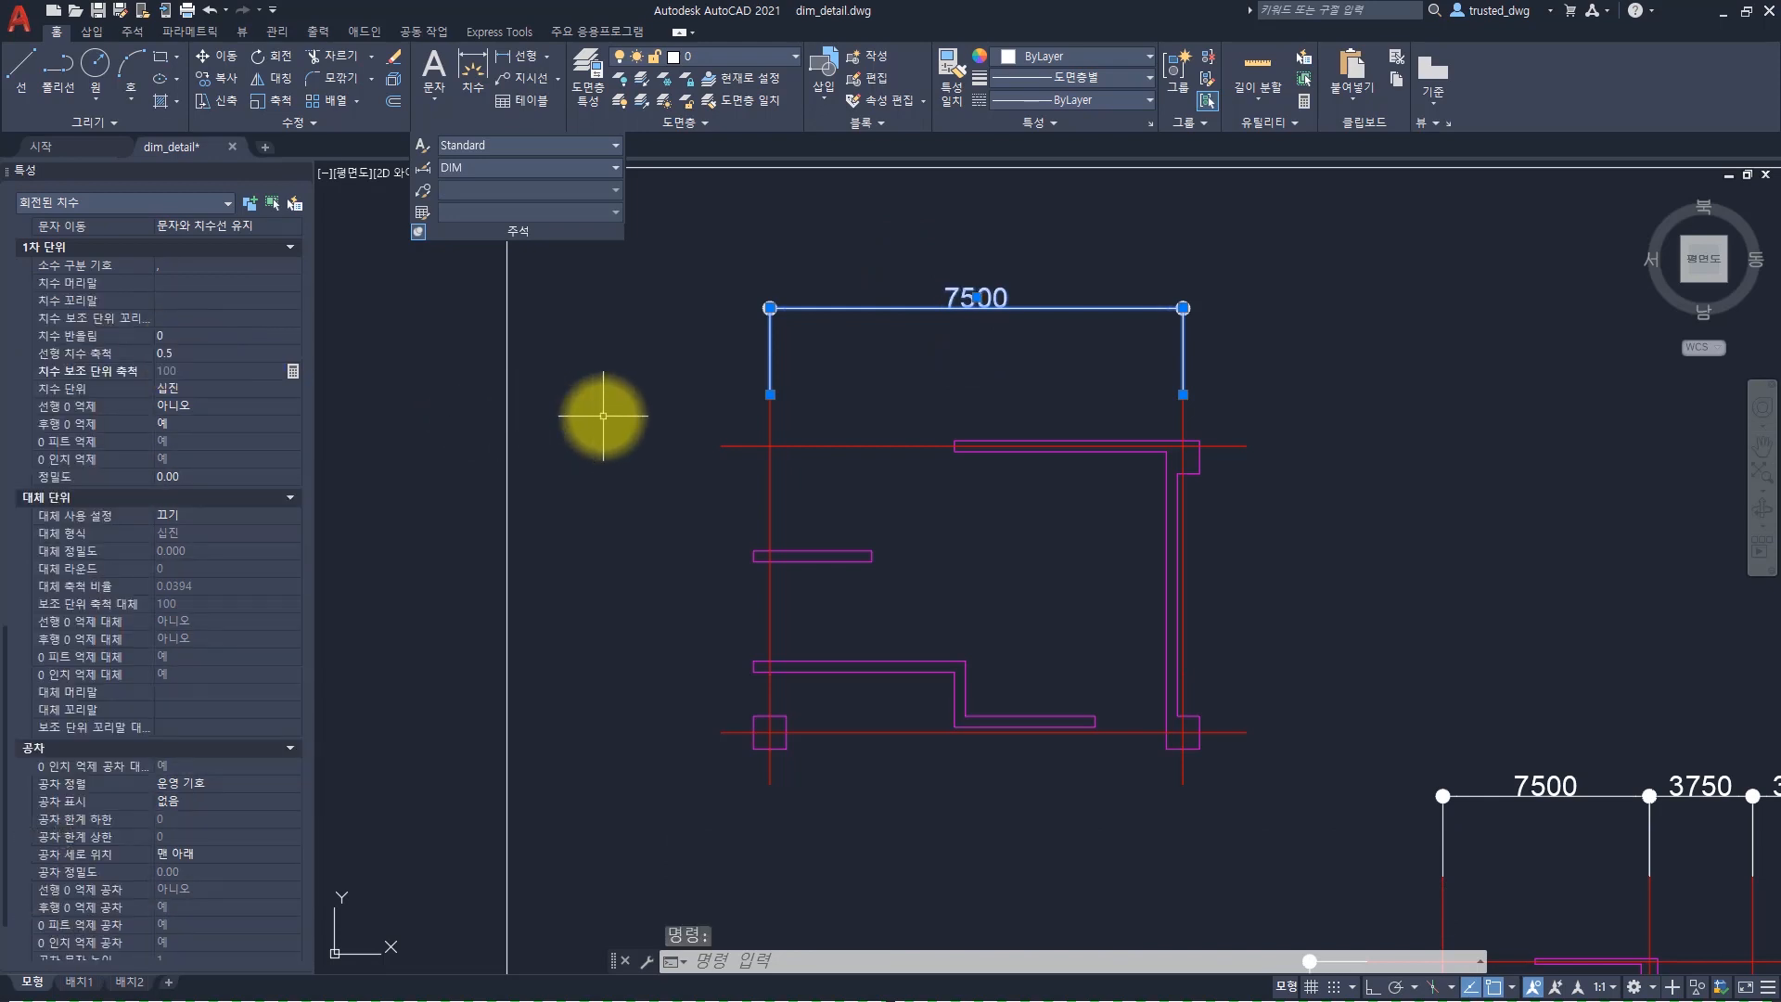
key("Escape")
key("Escape")
key("Escape")
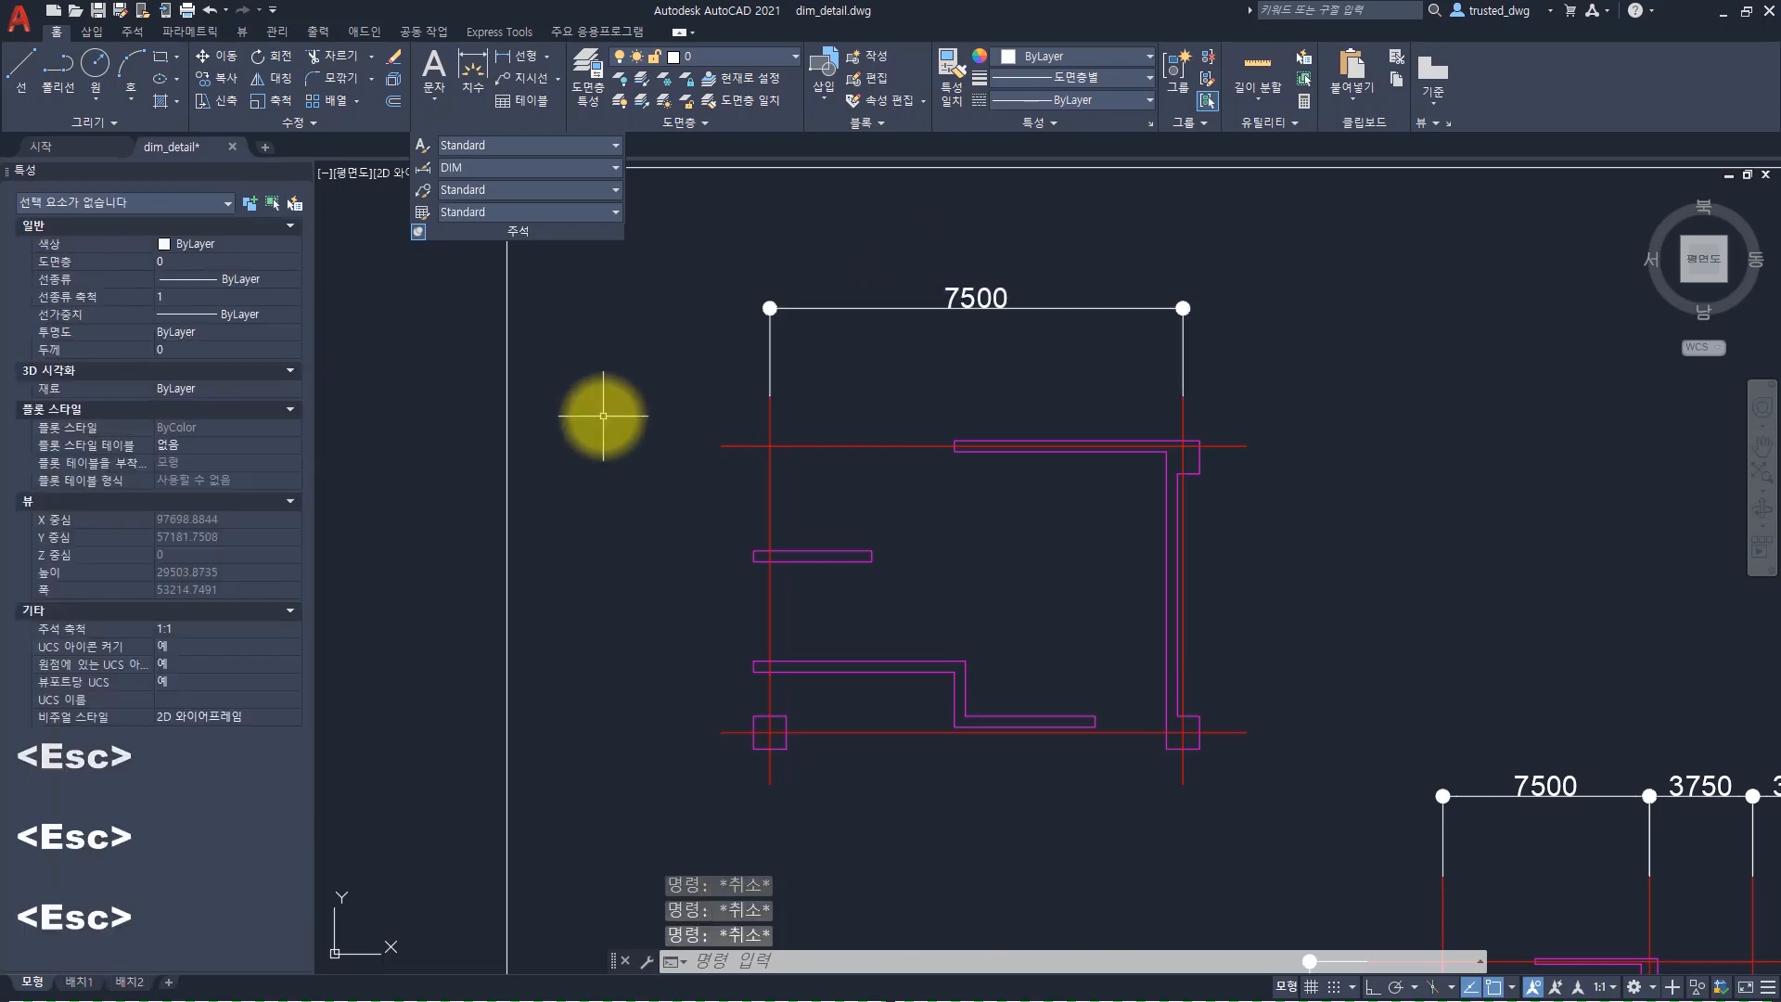
Examine the measurement scale factor in the DIM style's primary units and leave the style settings without changes
type("d")
key("space")
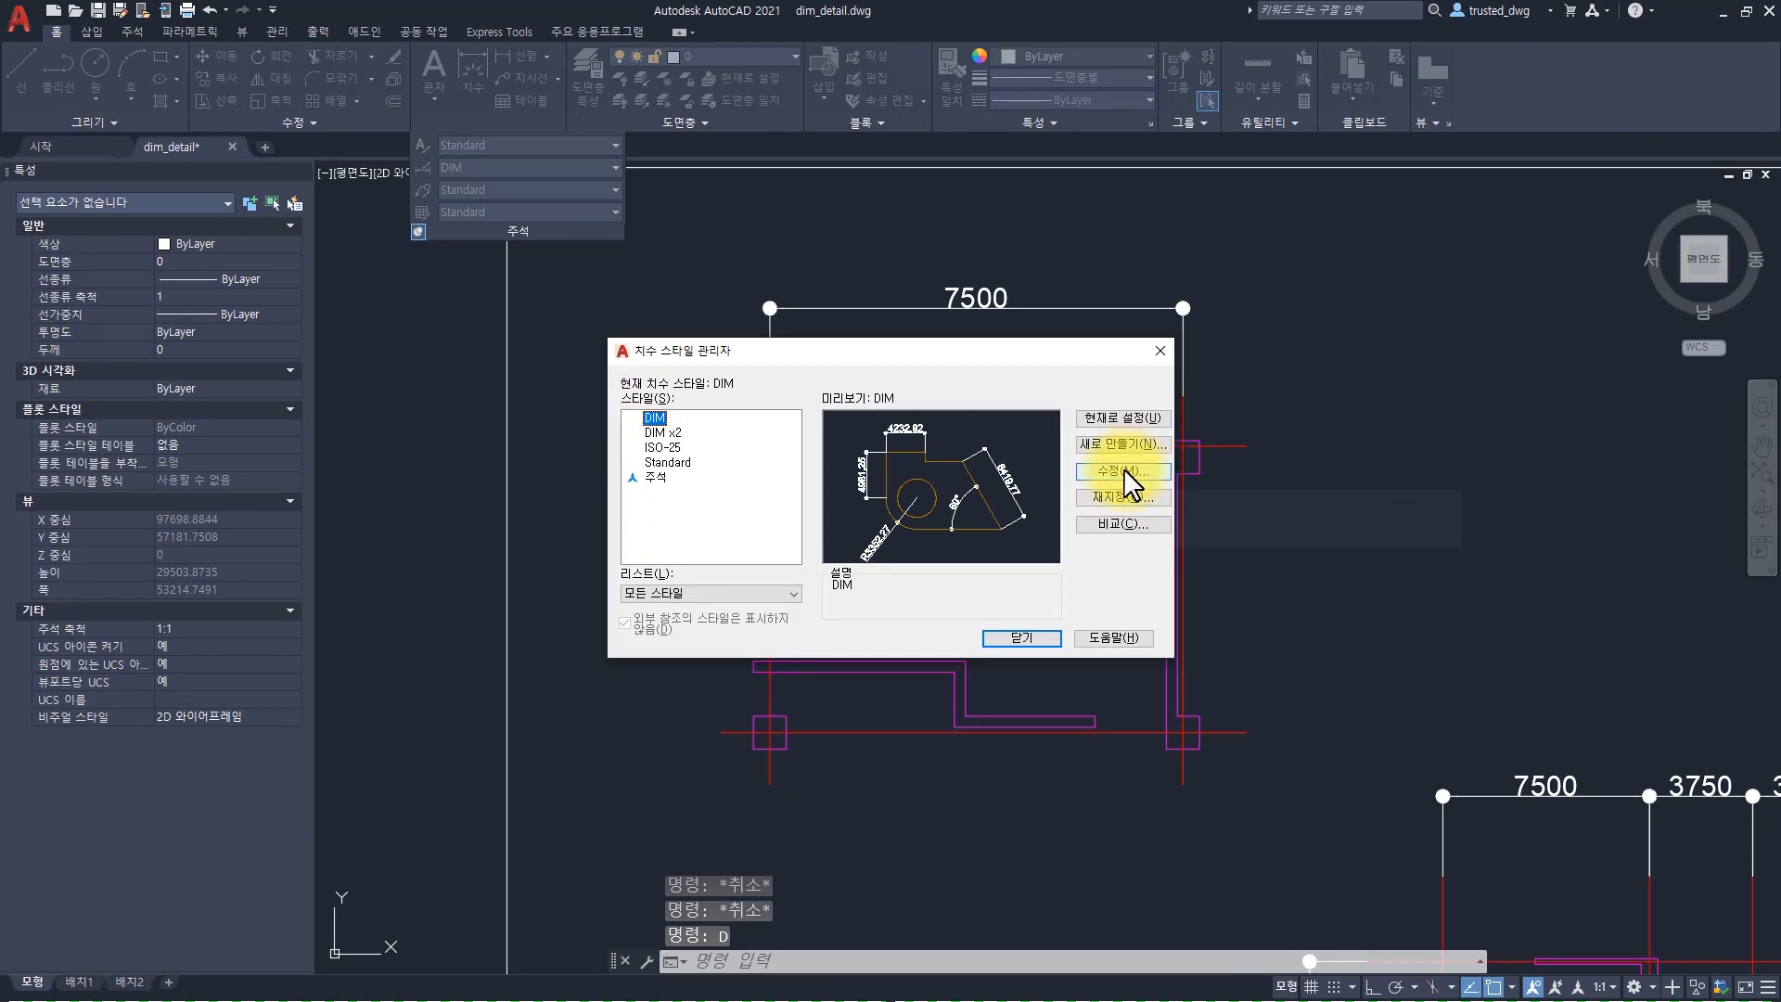
left_click(1124, 468)
left_click(837, 321)
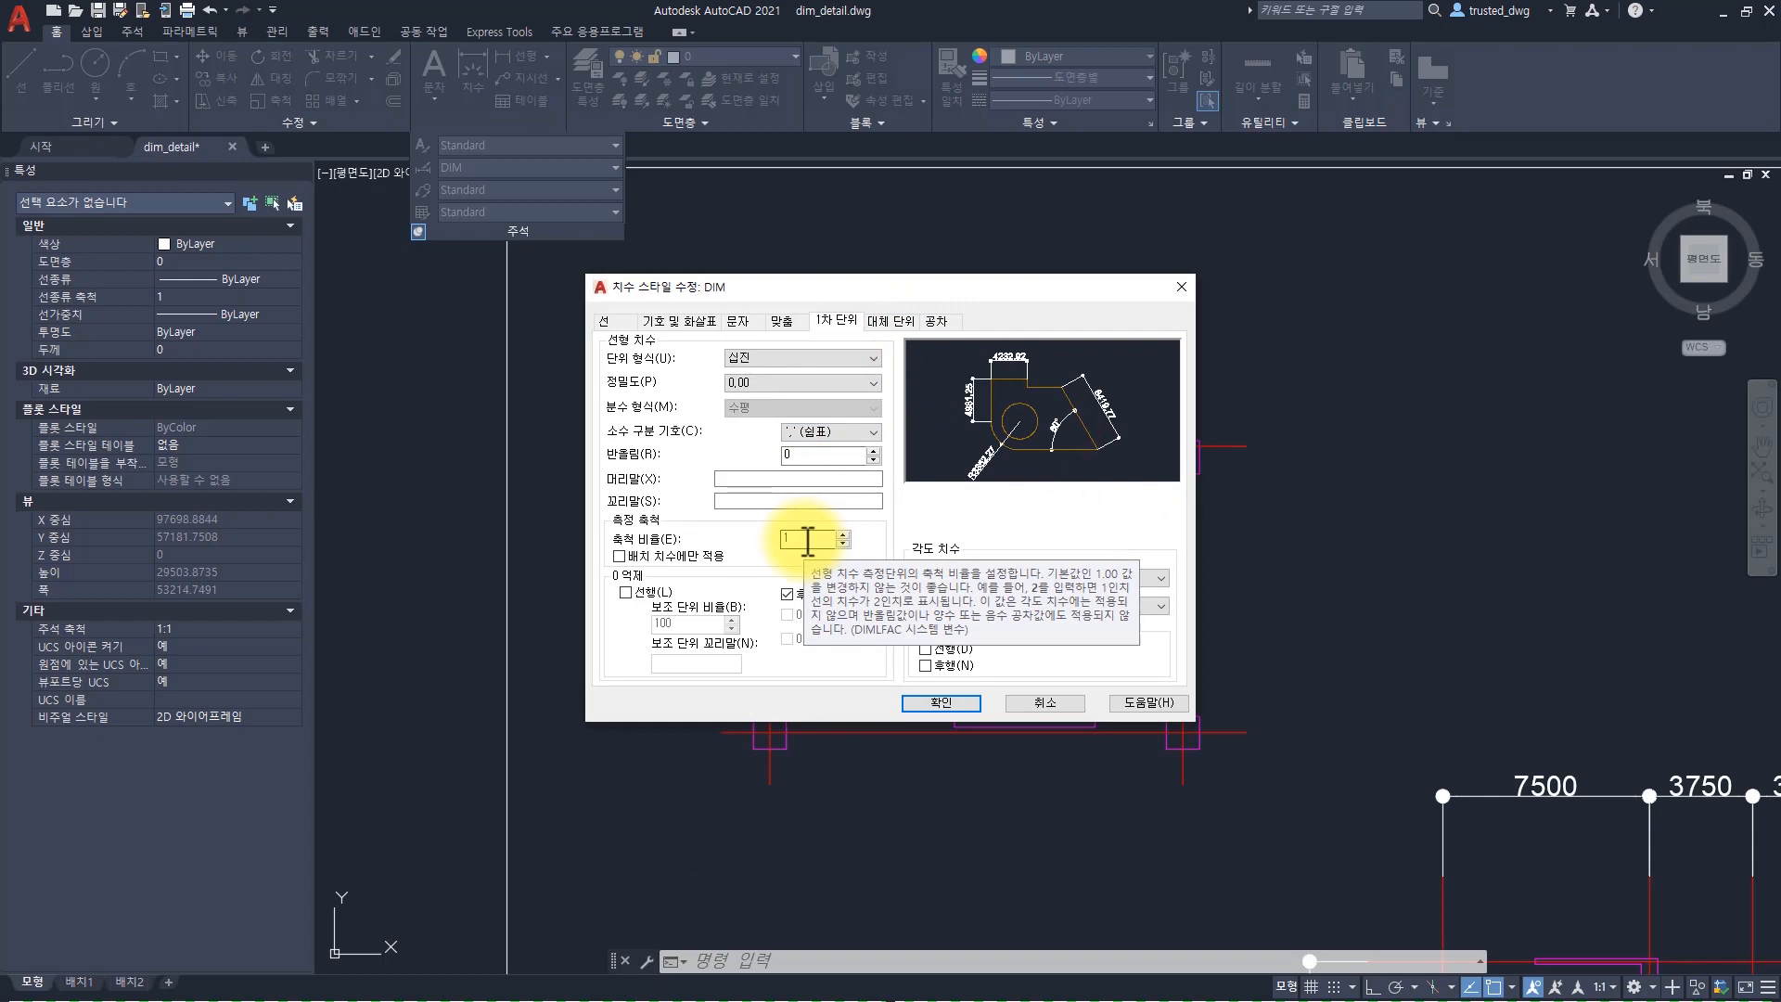
key("Escape")
key("Escape")
key("Escape")
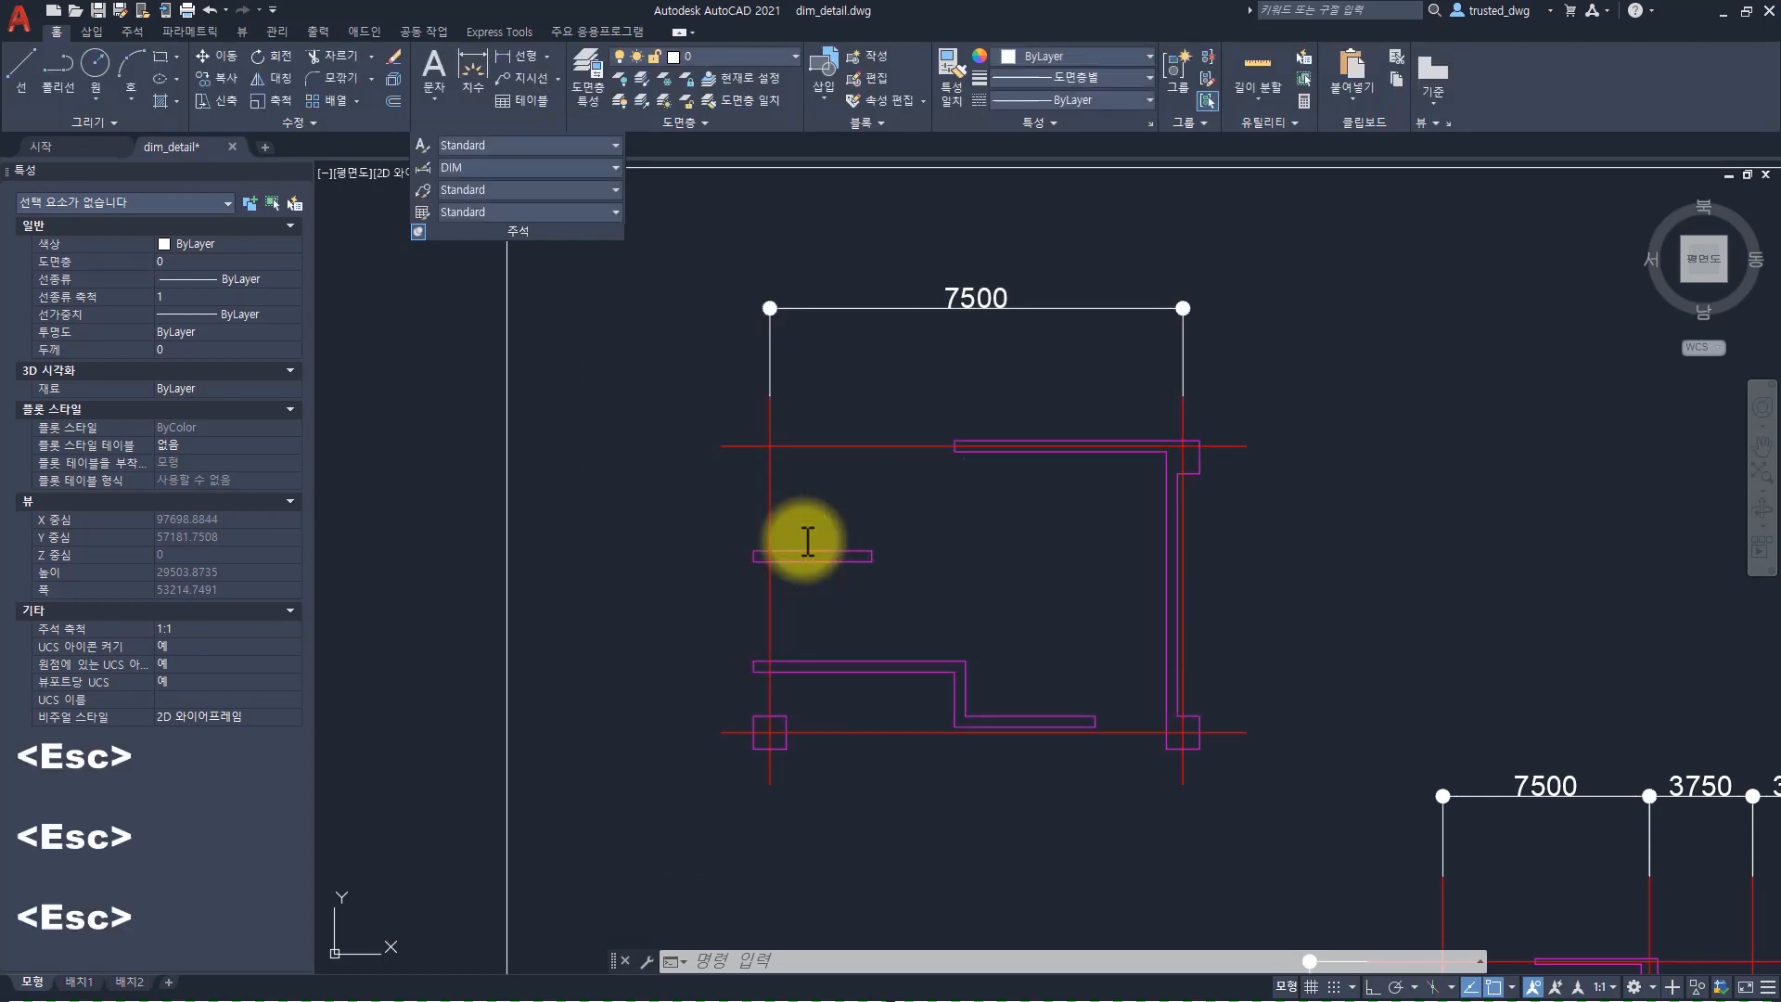
key("Escape")
Set the DIMLFAC system variable to 0.5
type("dim")
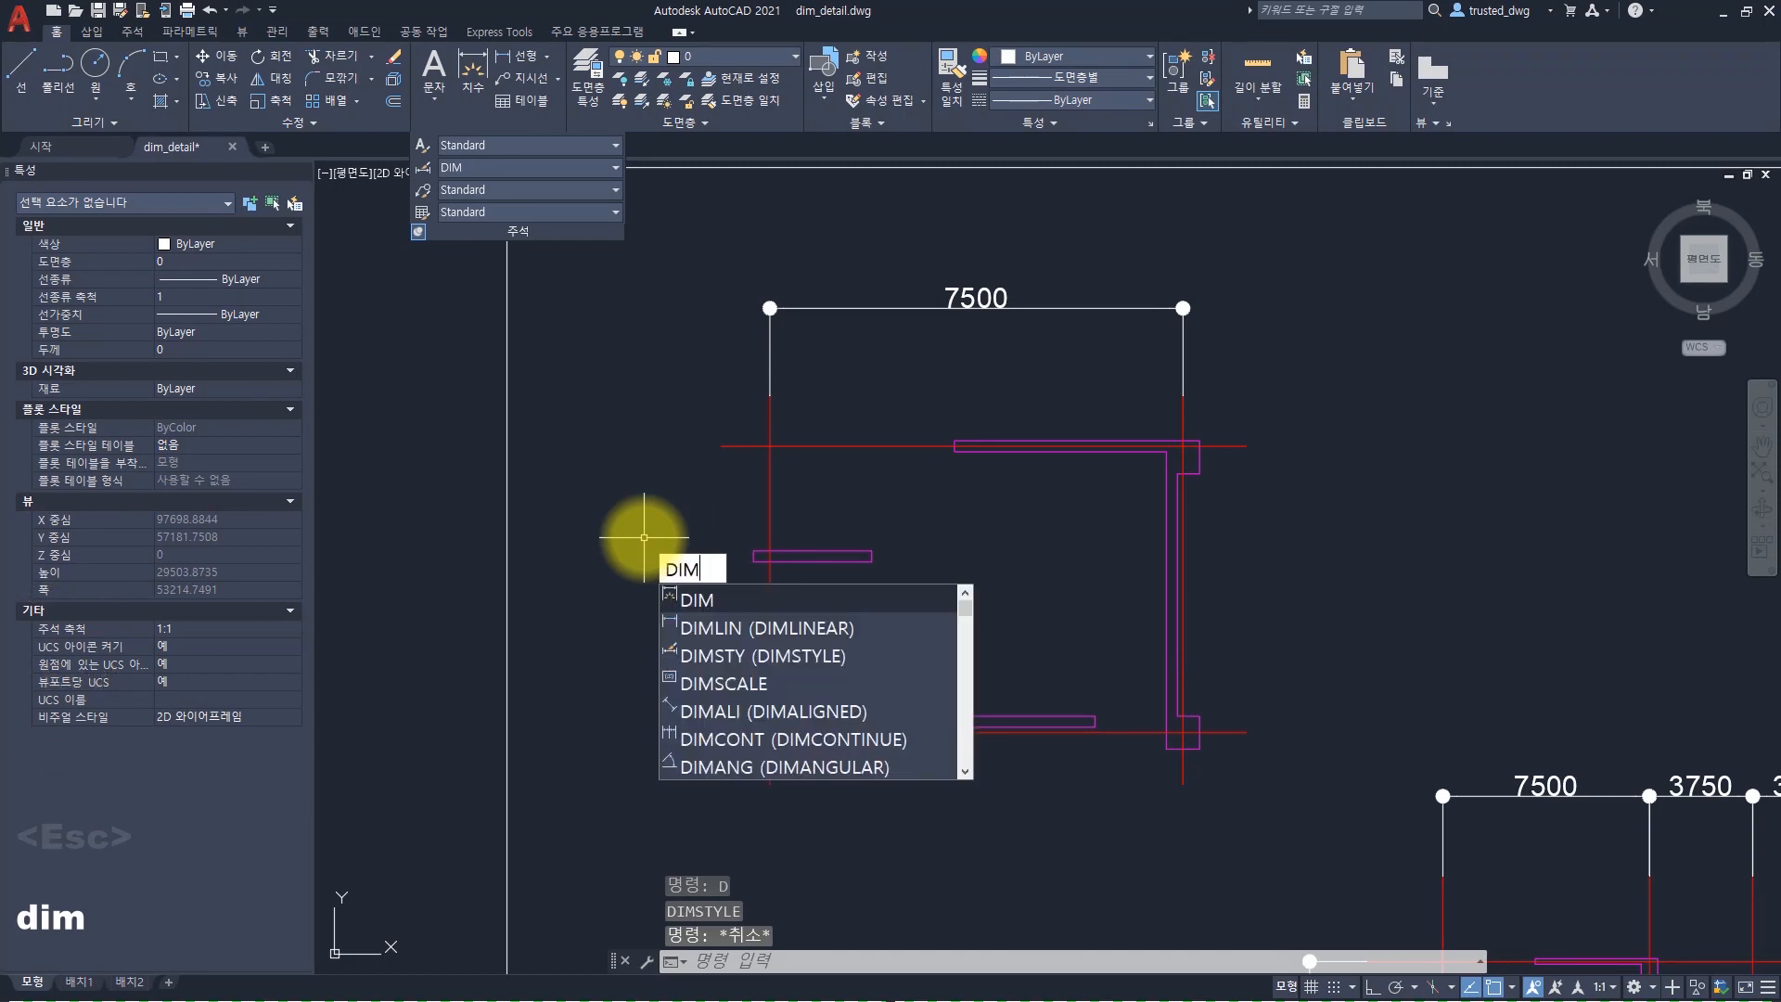
type("l")
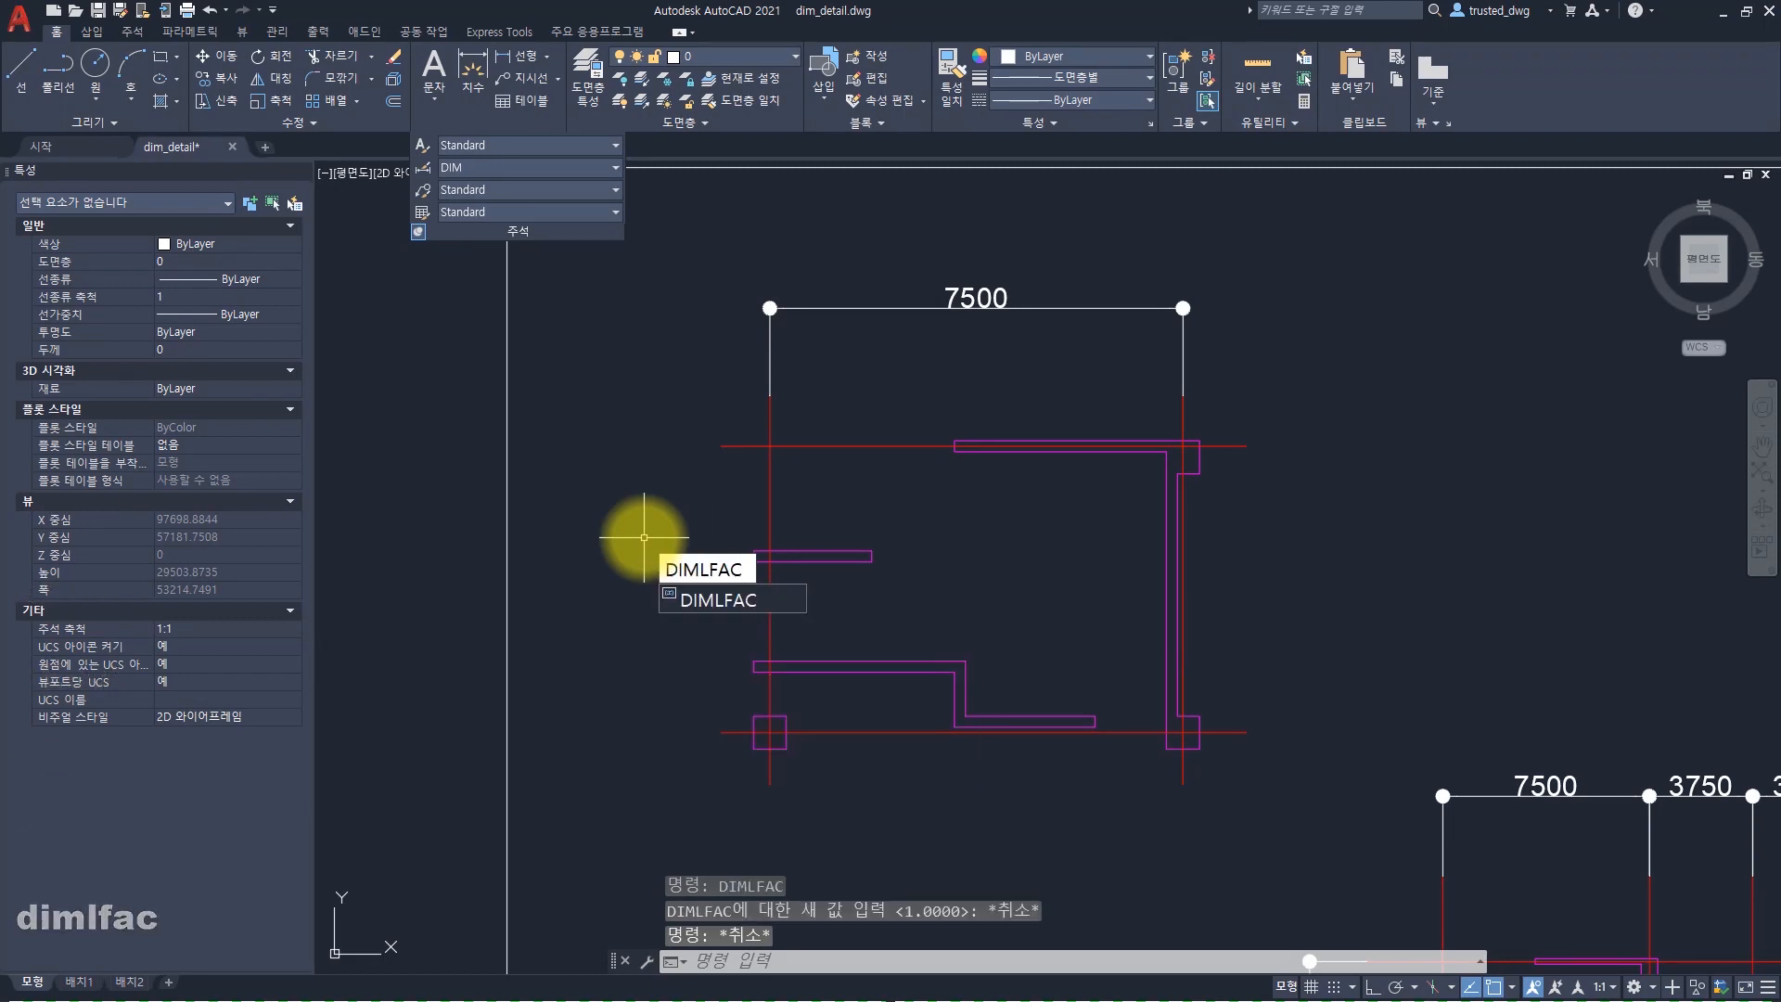
key("space")
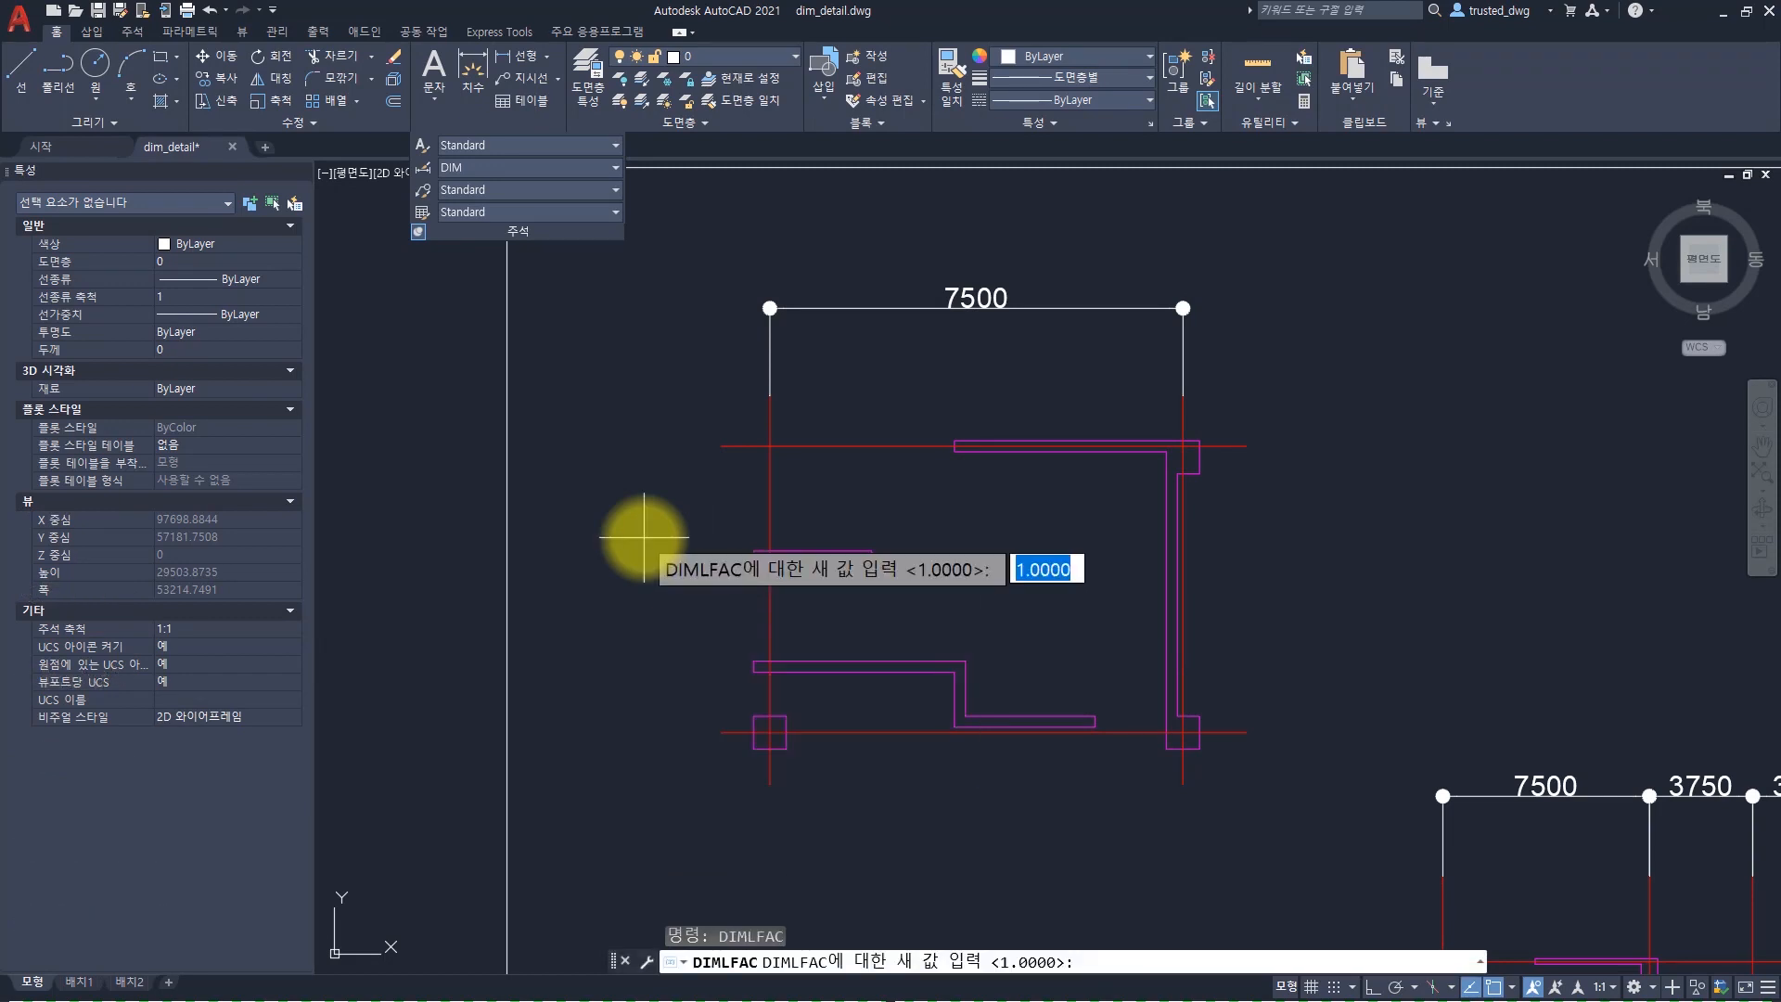
key("space")
Add a vertical linear dimension between the detail's two horizontal grid lines, on the left side of the plan
type("dli")
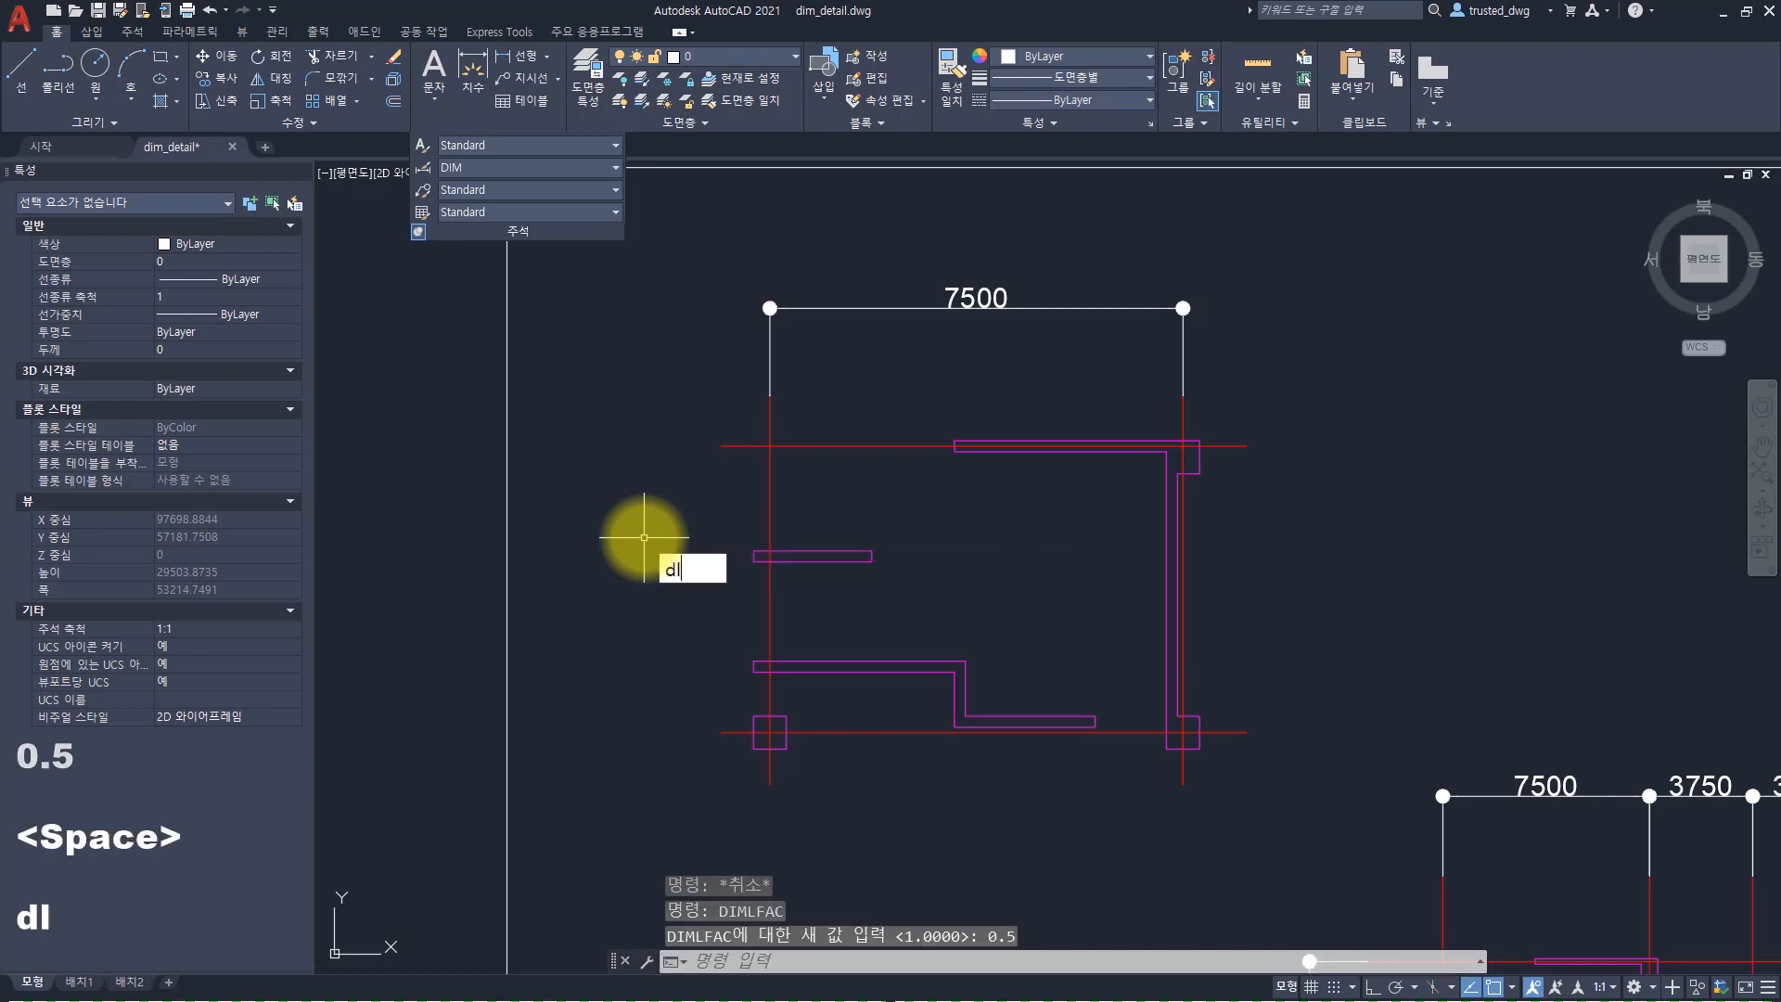
key("space")
left_click(721, 446)
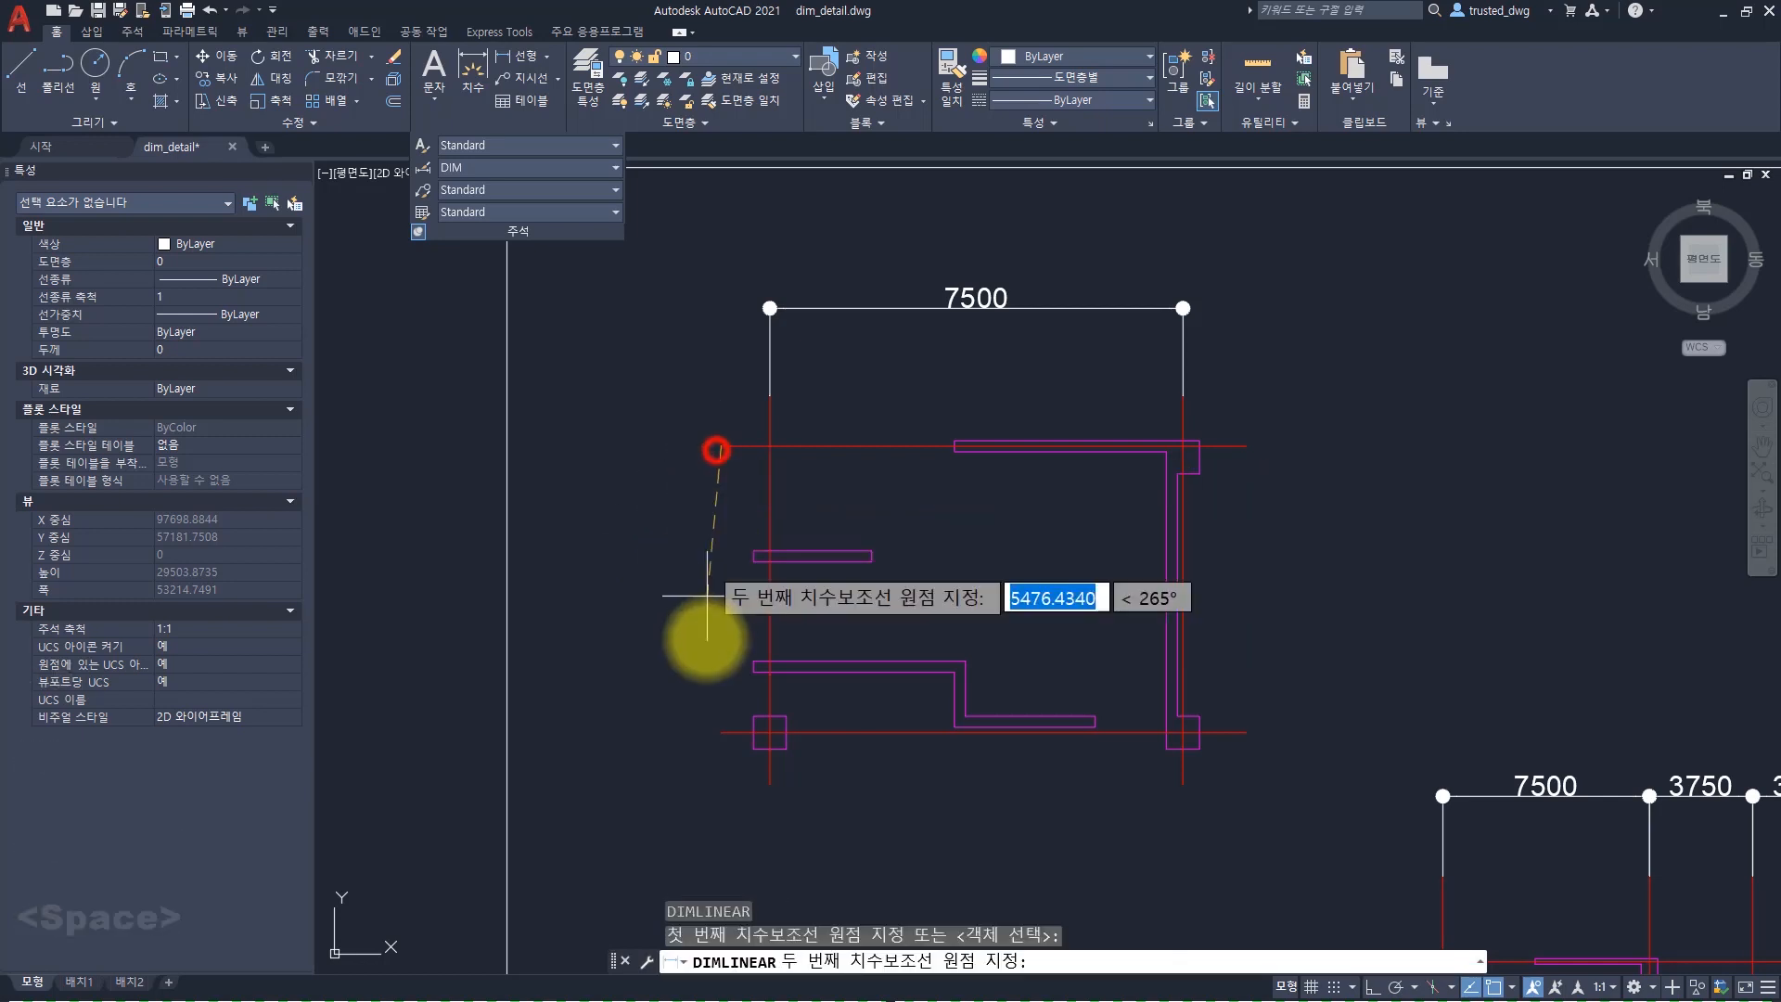
left_click(722, 728)
left_click(614, 729)
key("space")
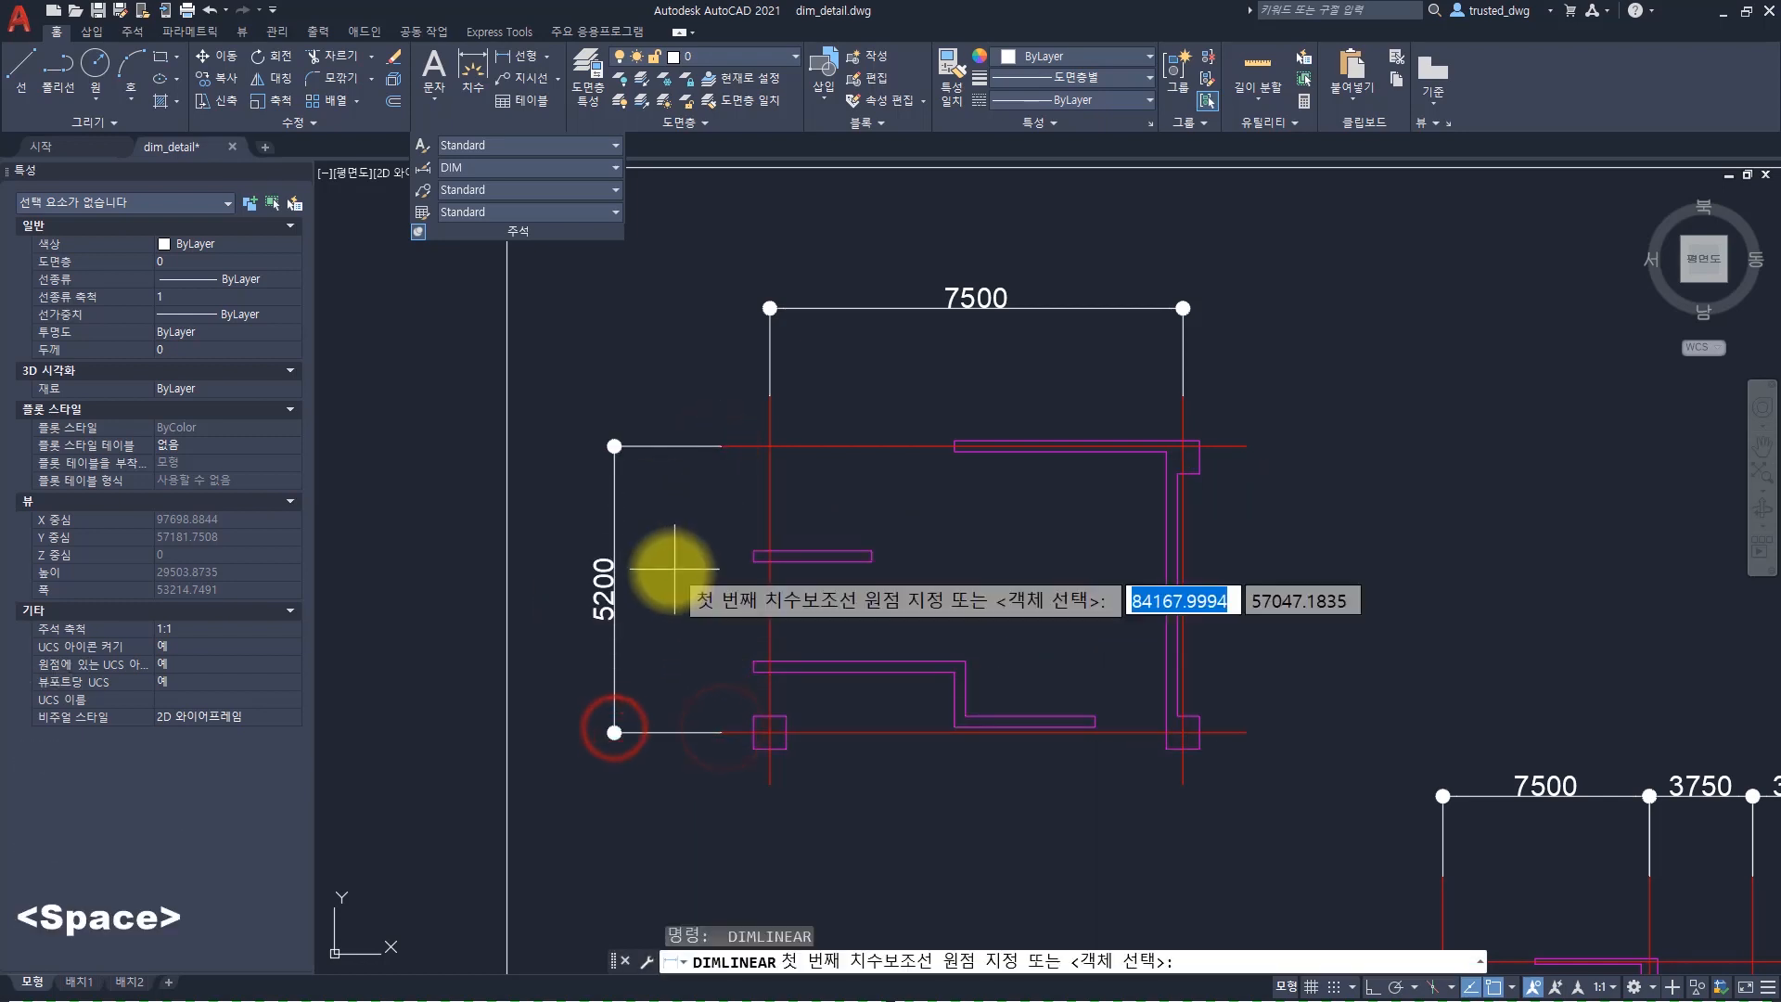
key("Escape")
Examine the linear dimension scale in the vertical dimension's primary units properties, then clear the selection
left_click(661, 584)
left_click(572, 501)
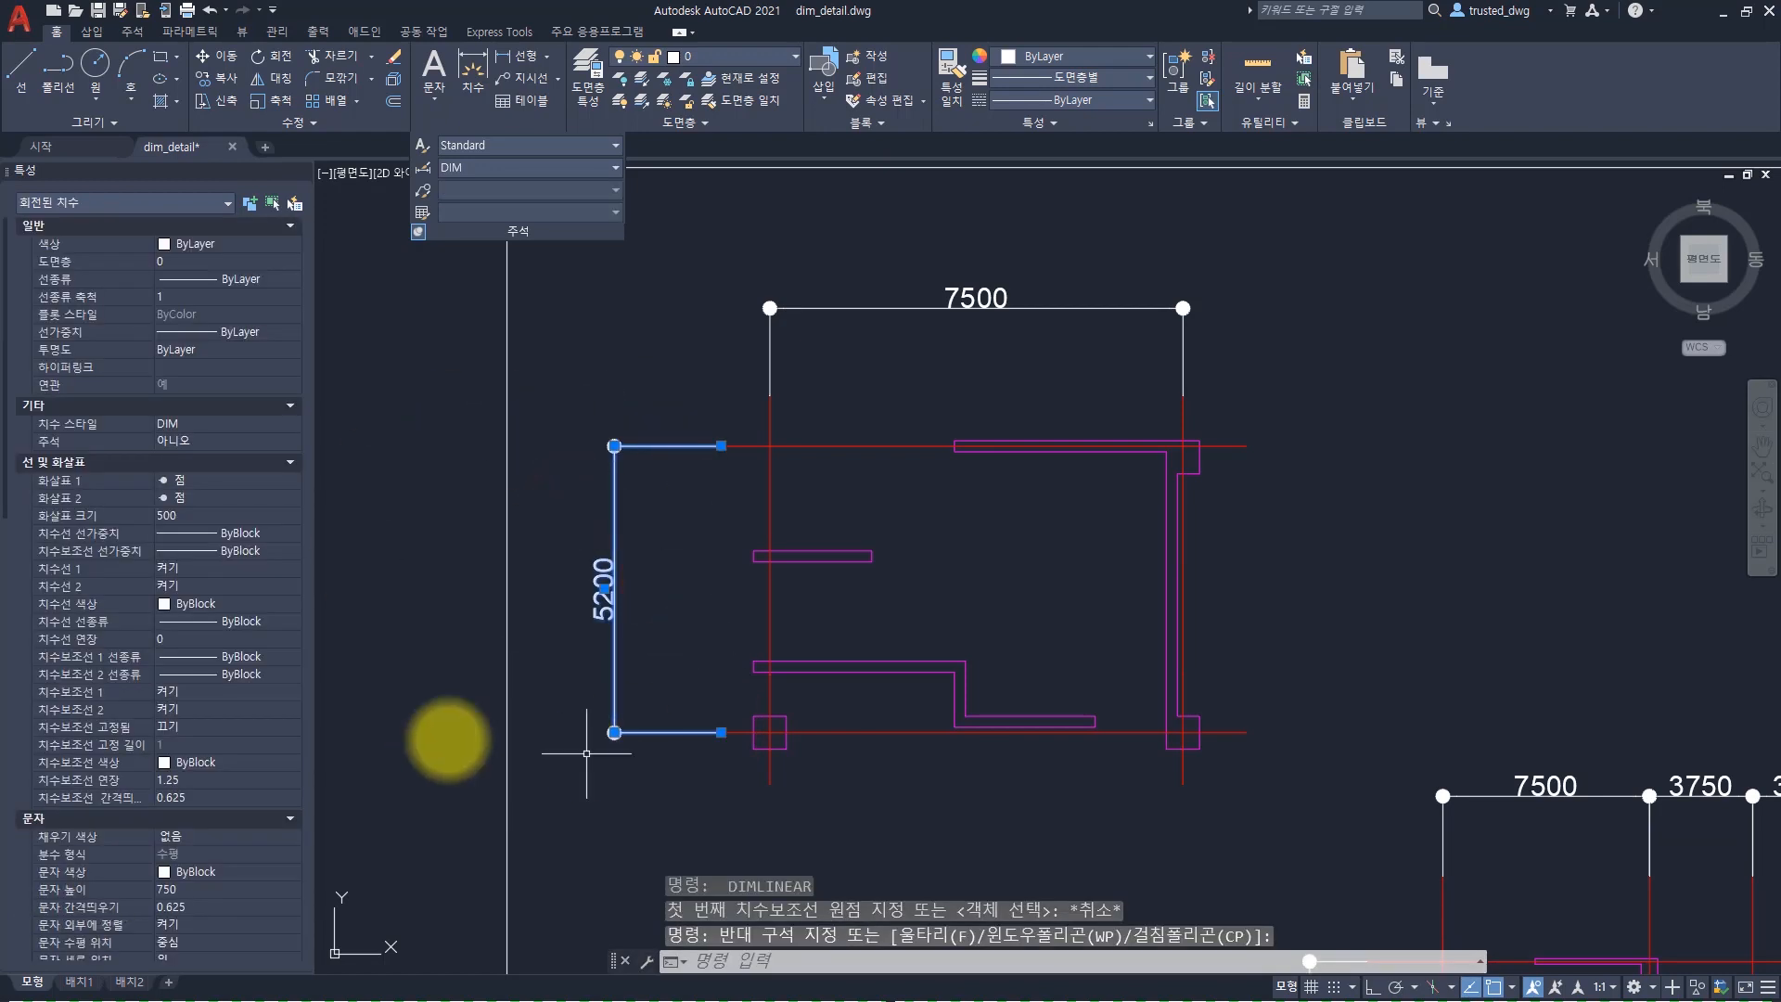
scroll(89, 605, "down", 5)
scroll(91, 612, "down", 4)
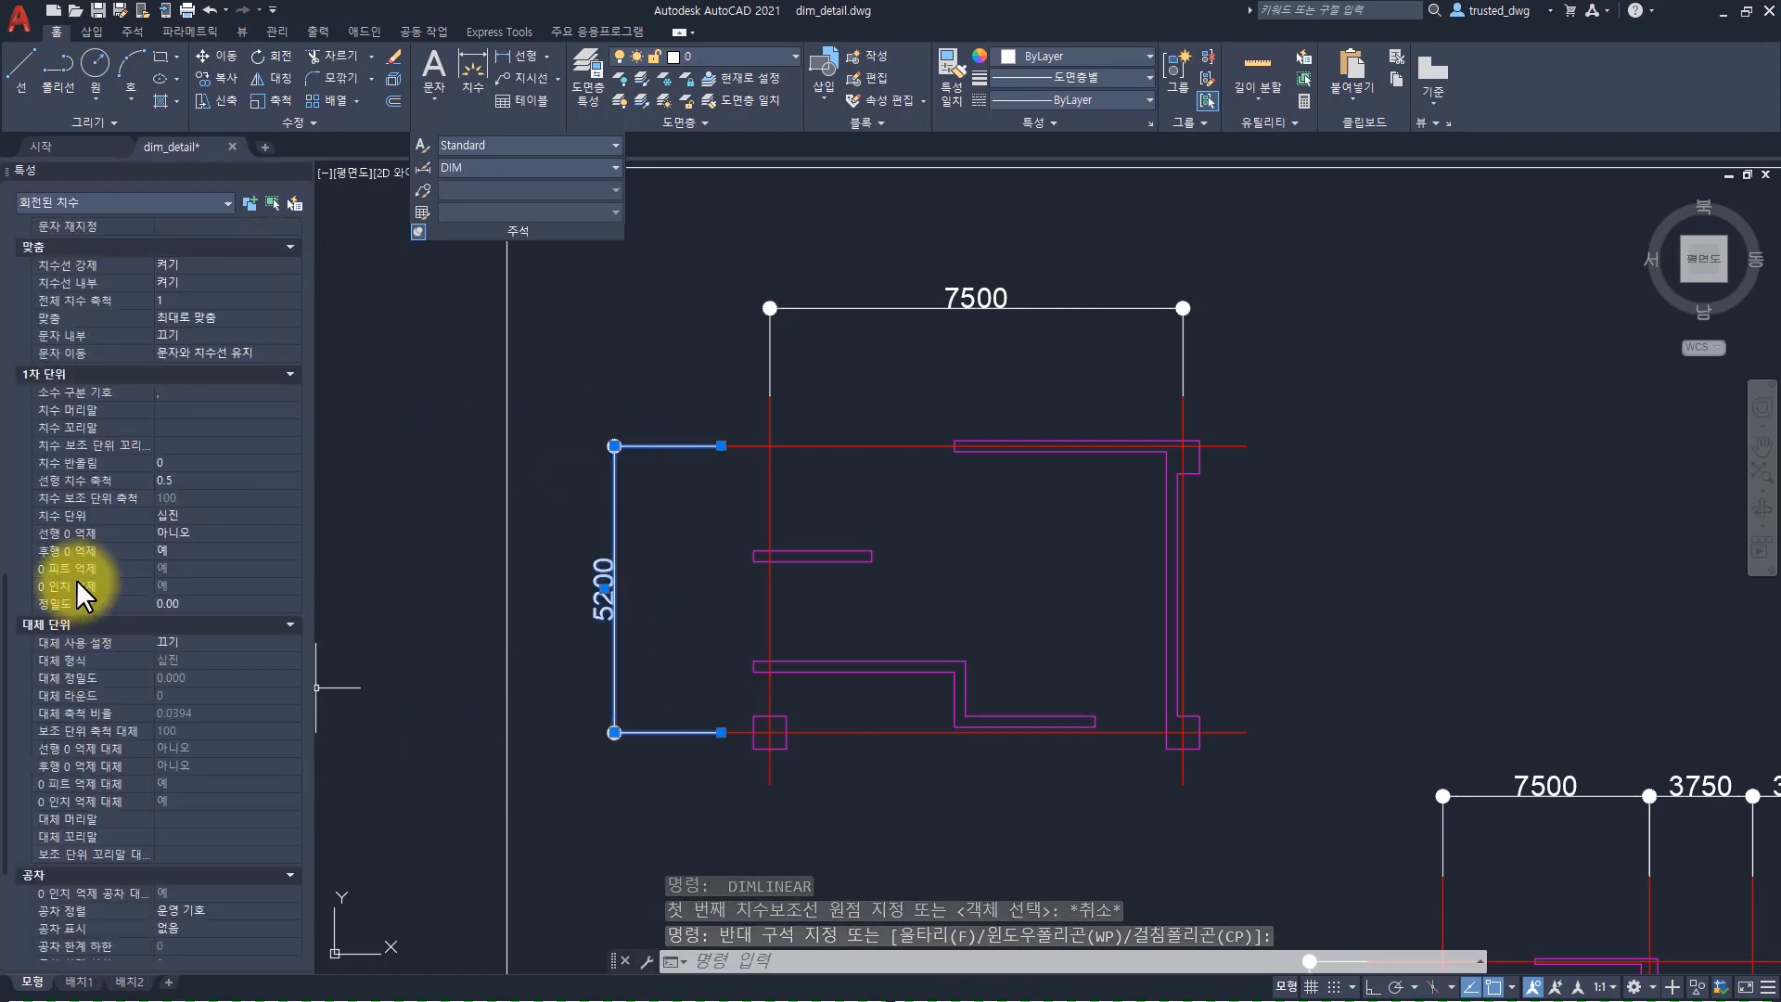
left_click(51, 482)
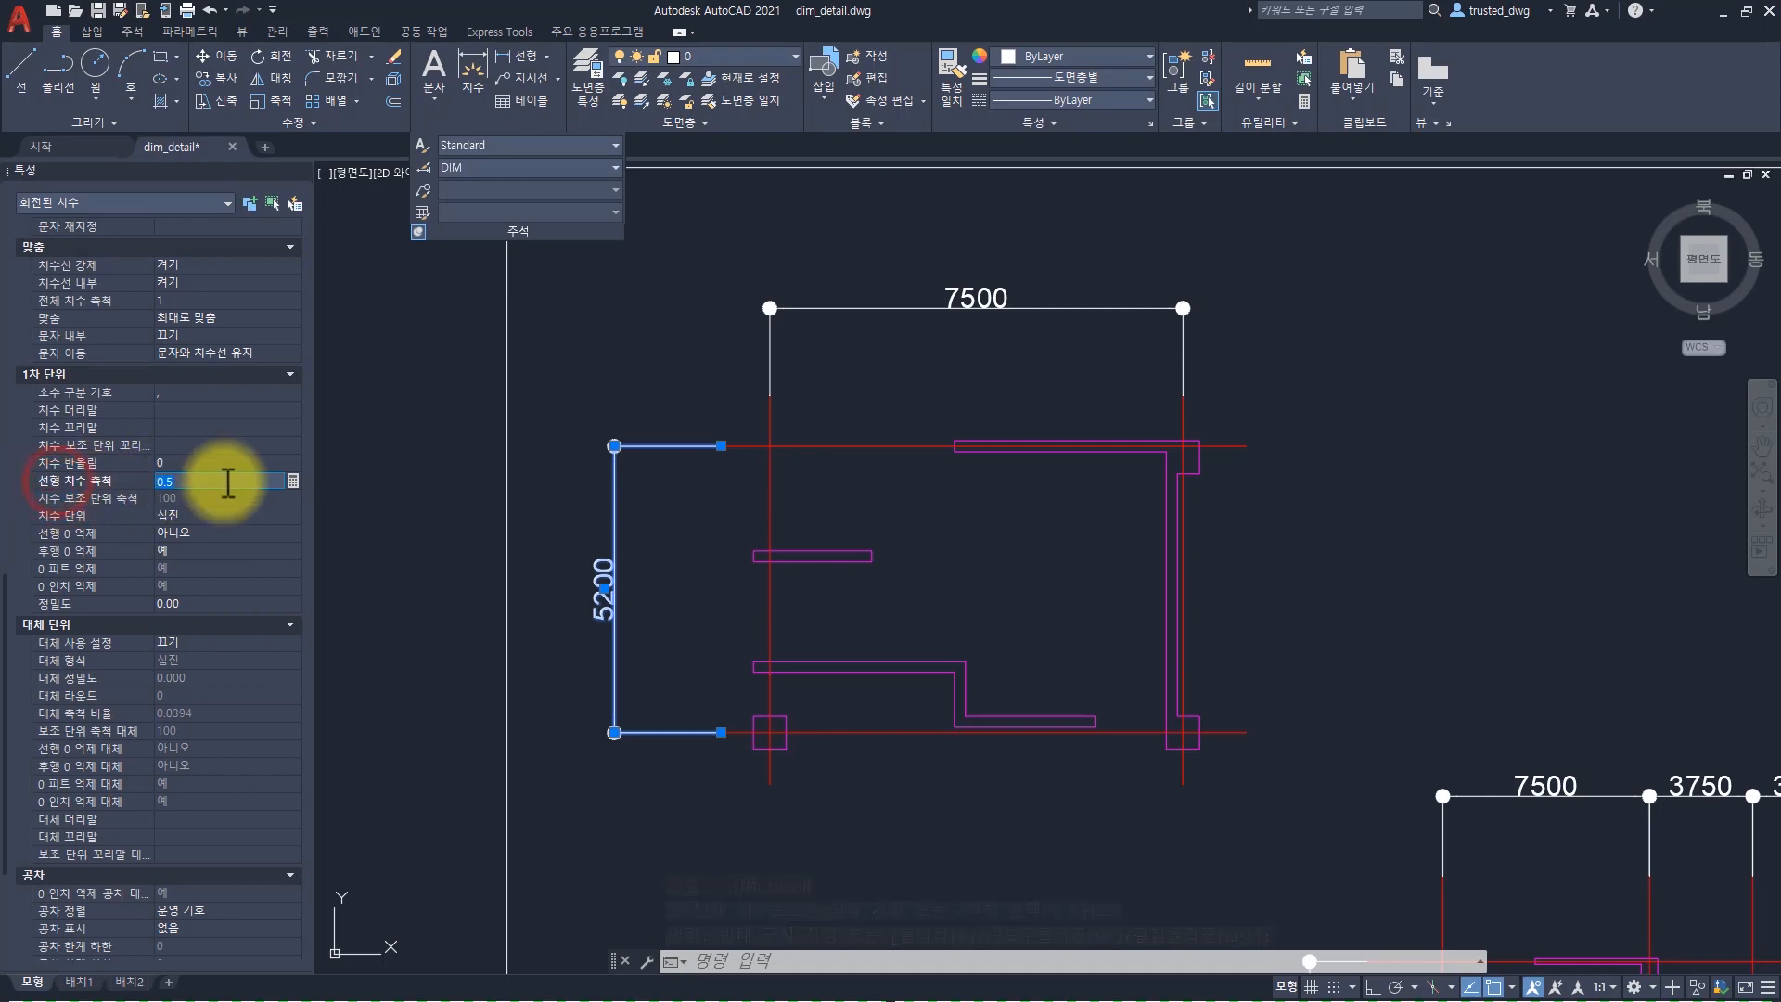
key("Escape")
key("Escape")
key("Escape")
Review the style override under DIM, the new-style options and the DIM x2 style in the Dimension Style Manager, then close it
type("d")
key("space")
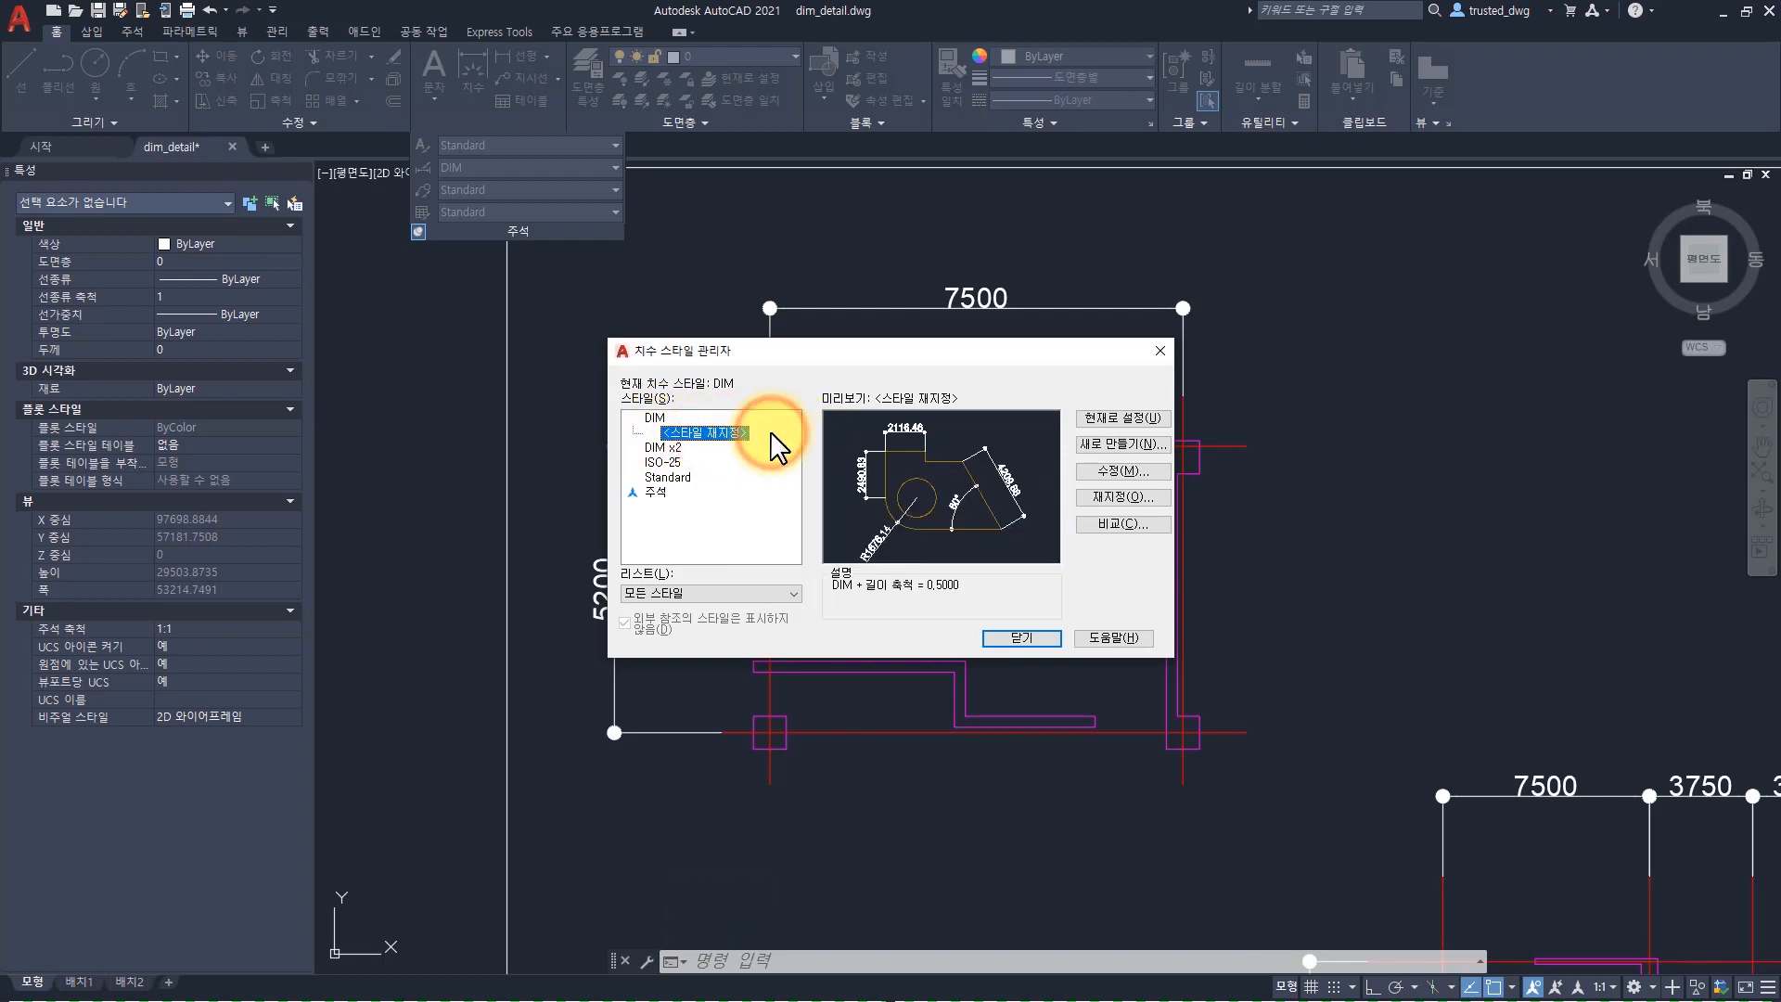
left_click(1099, 445)
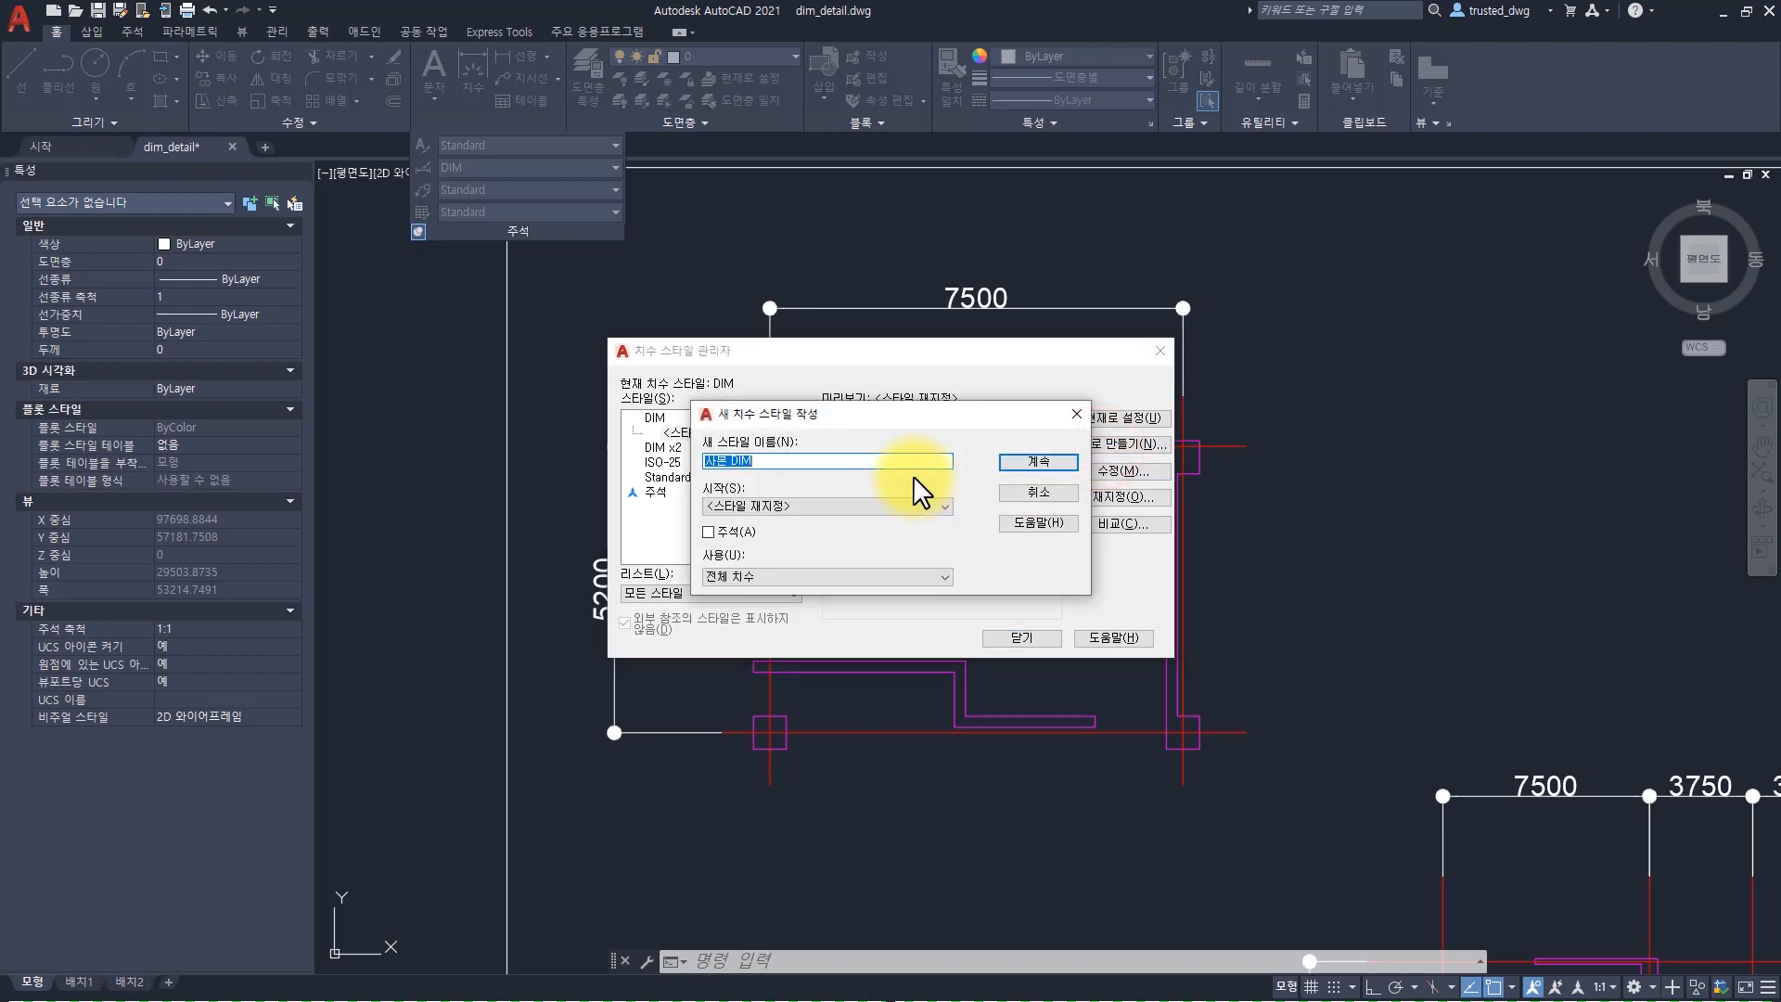
key("Escape")
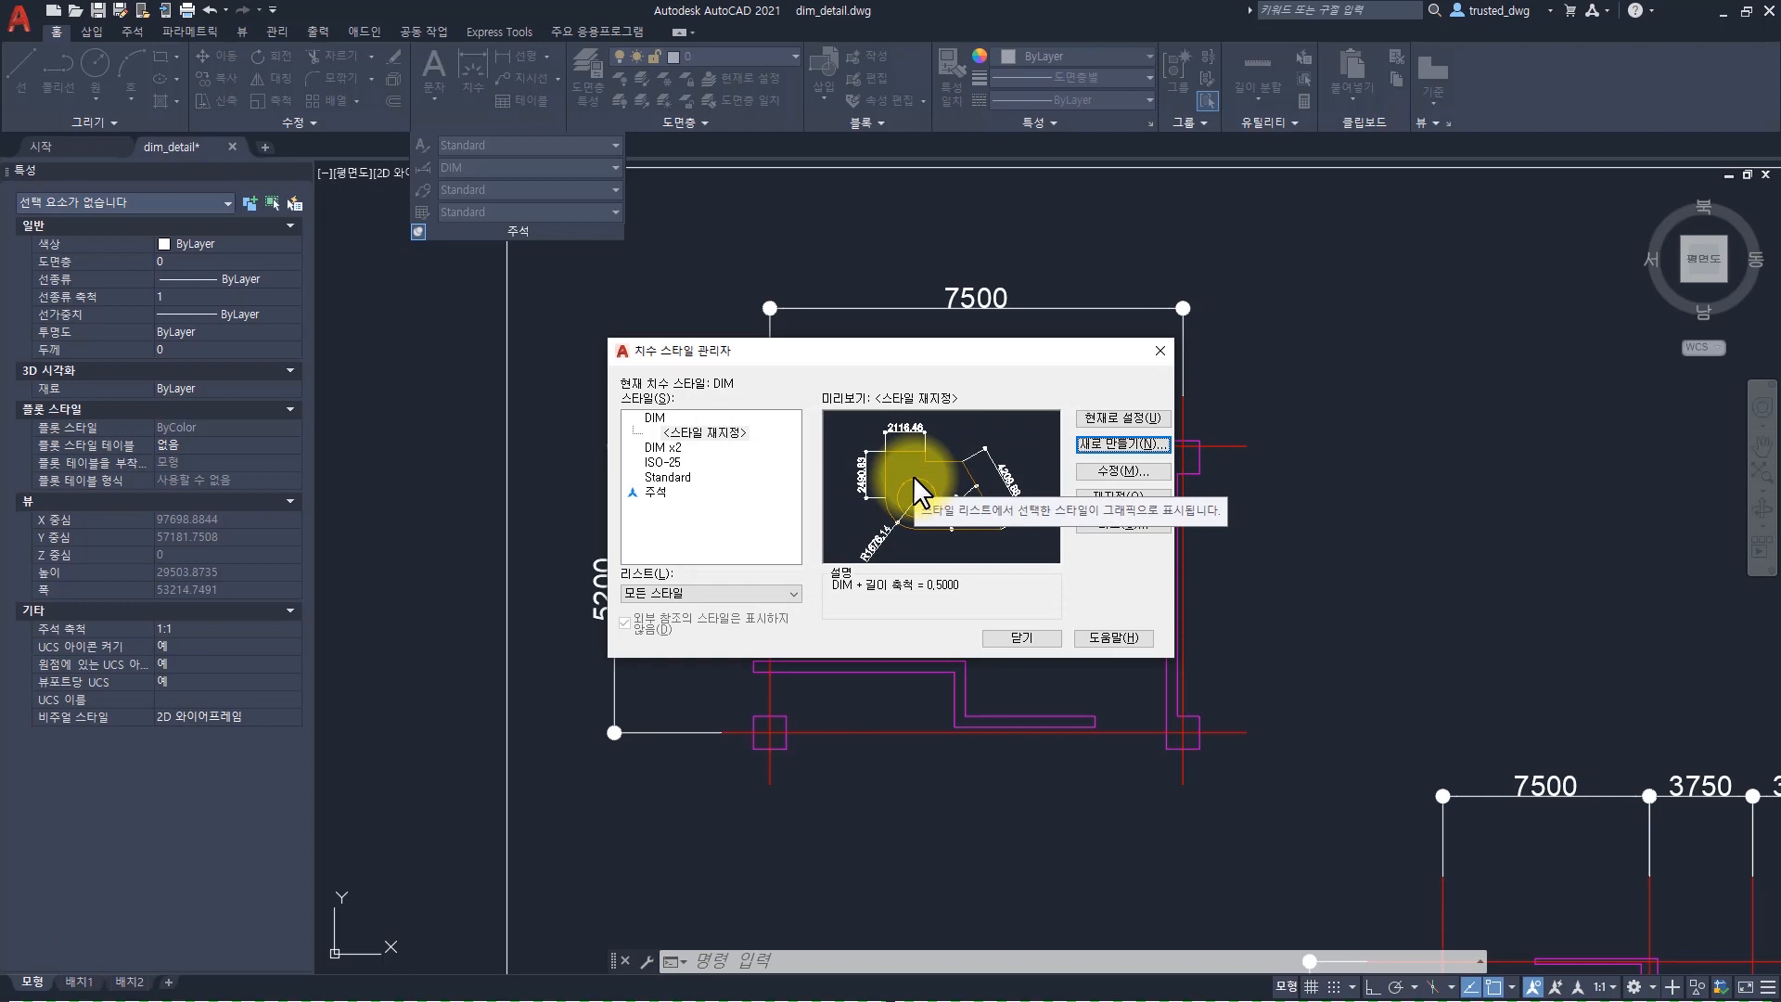
left_click(768, 466)
left_click(662, 448)
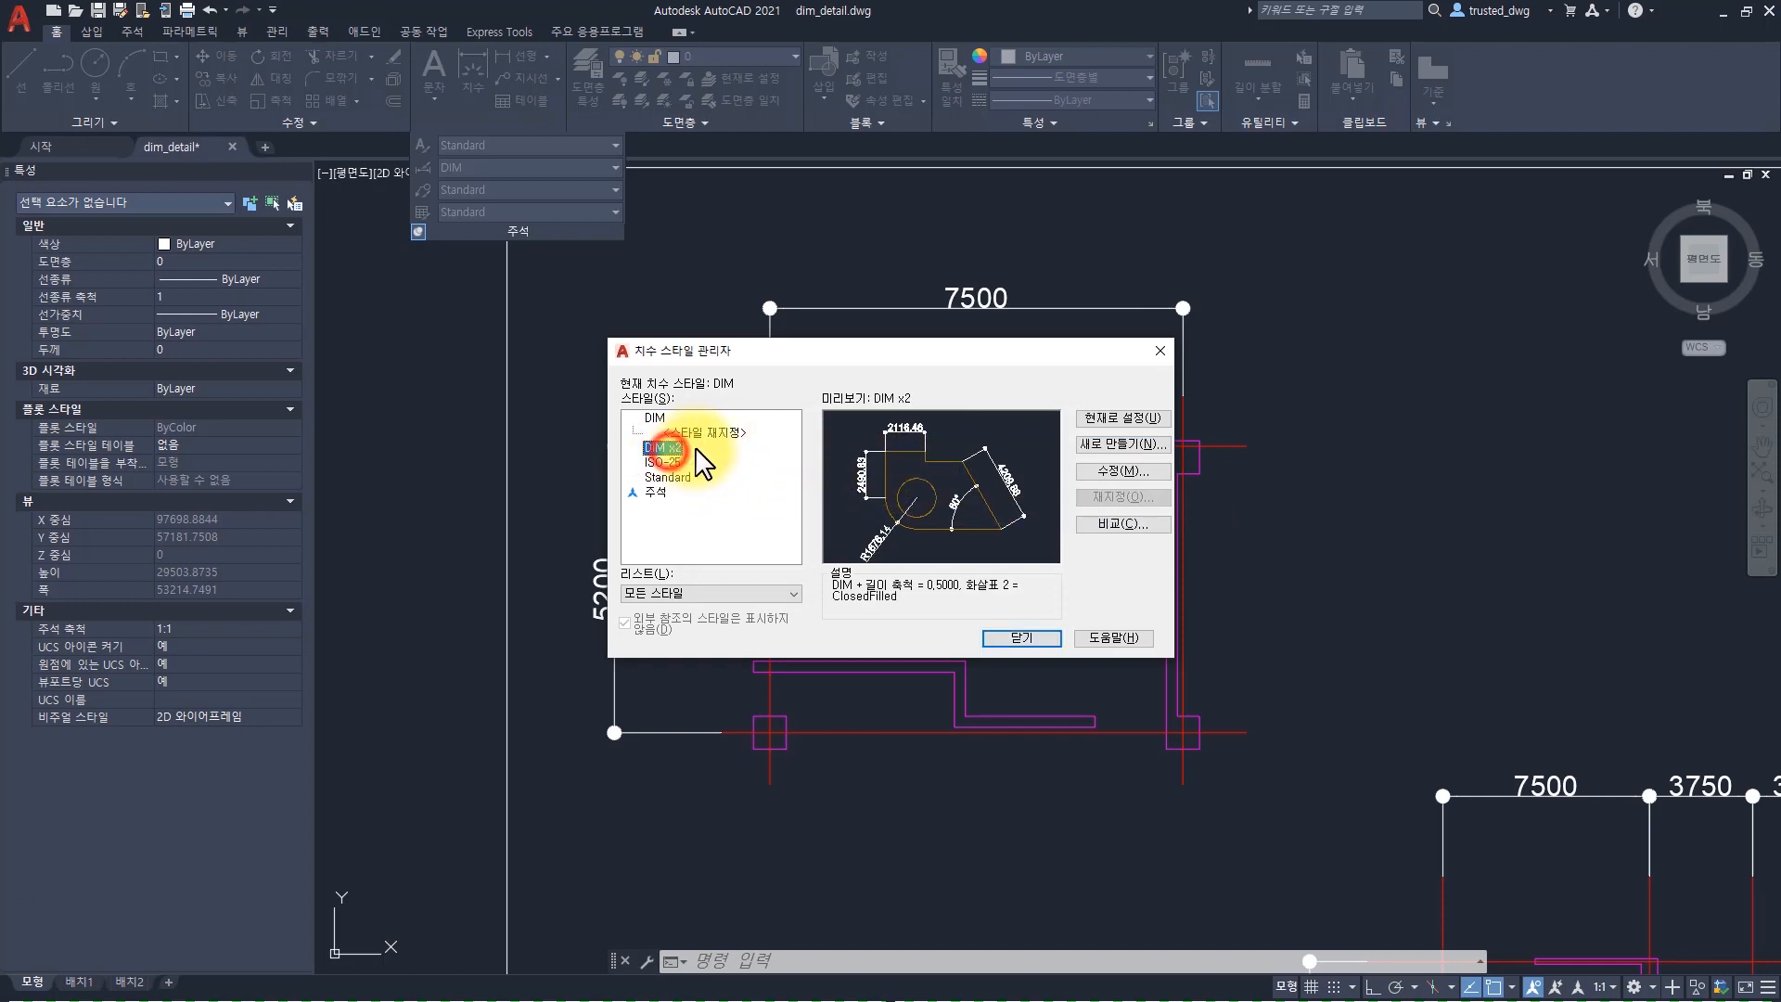
left_click(1008, 639)
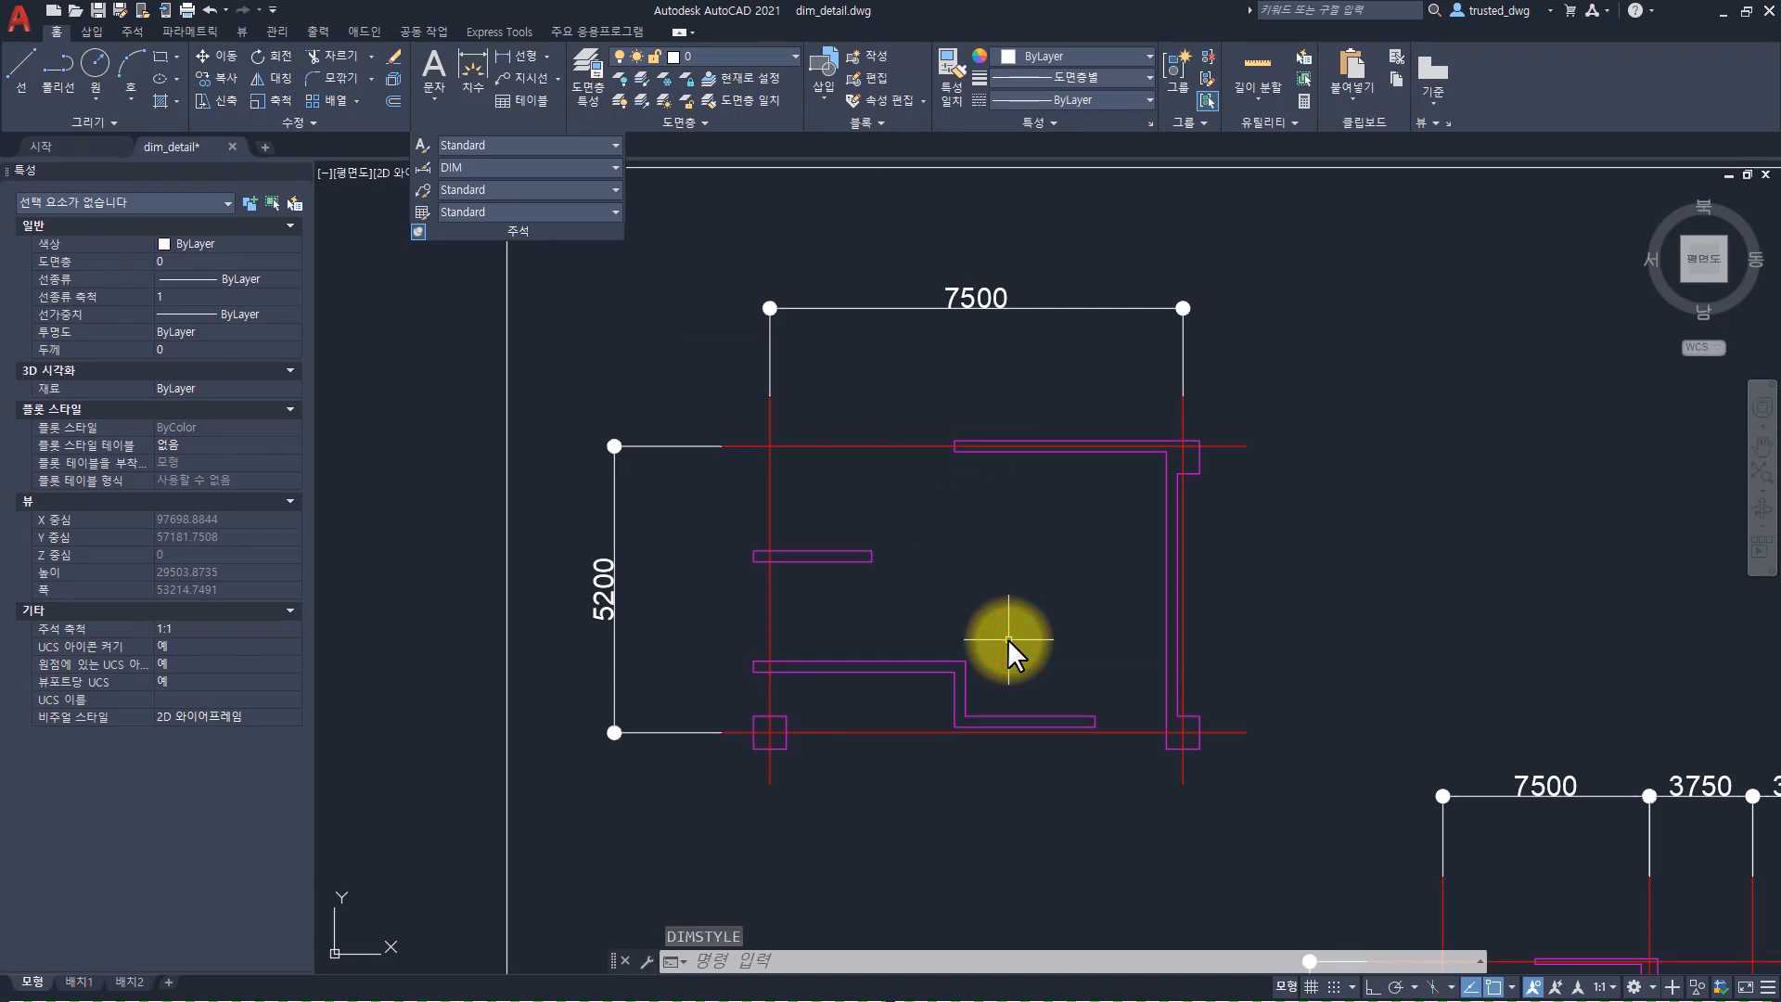
Erase the width dimension and the vertical dimension from the enlarged detail
left_click(846, 341)
left_click(759, 256)
type("e")
key("space")
left_click(656, 397)
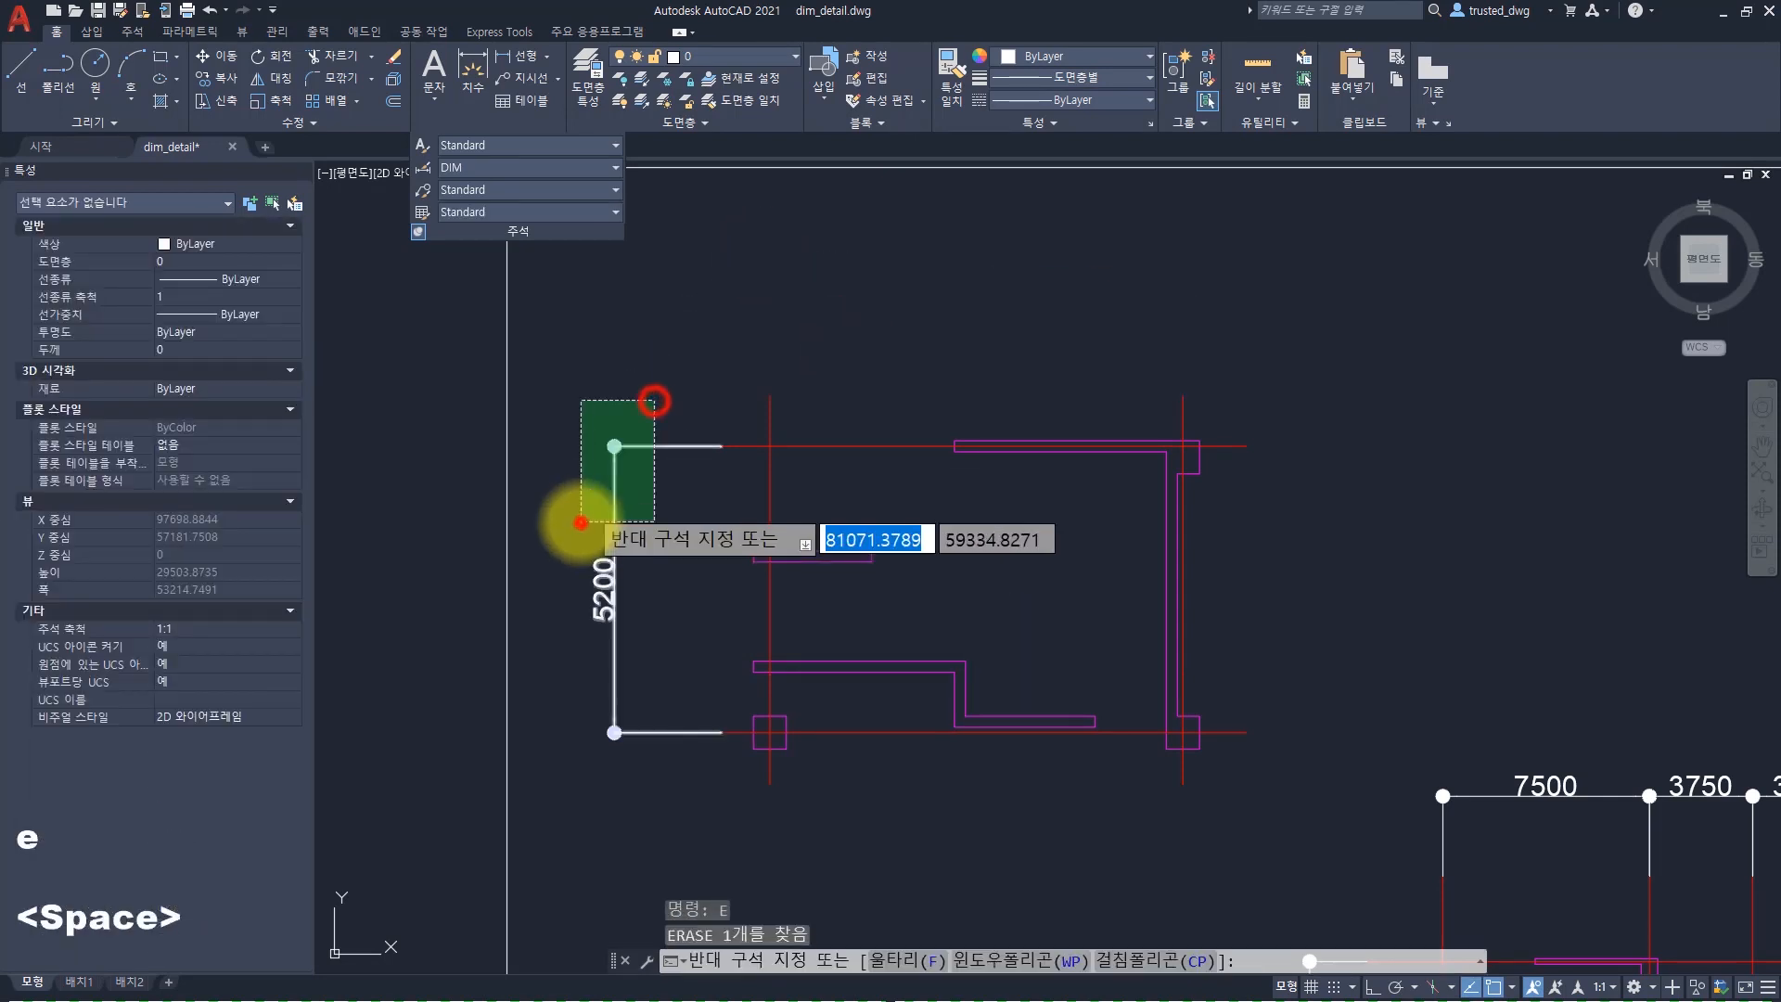
left_click(579, 519)
key("space")
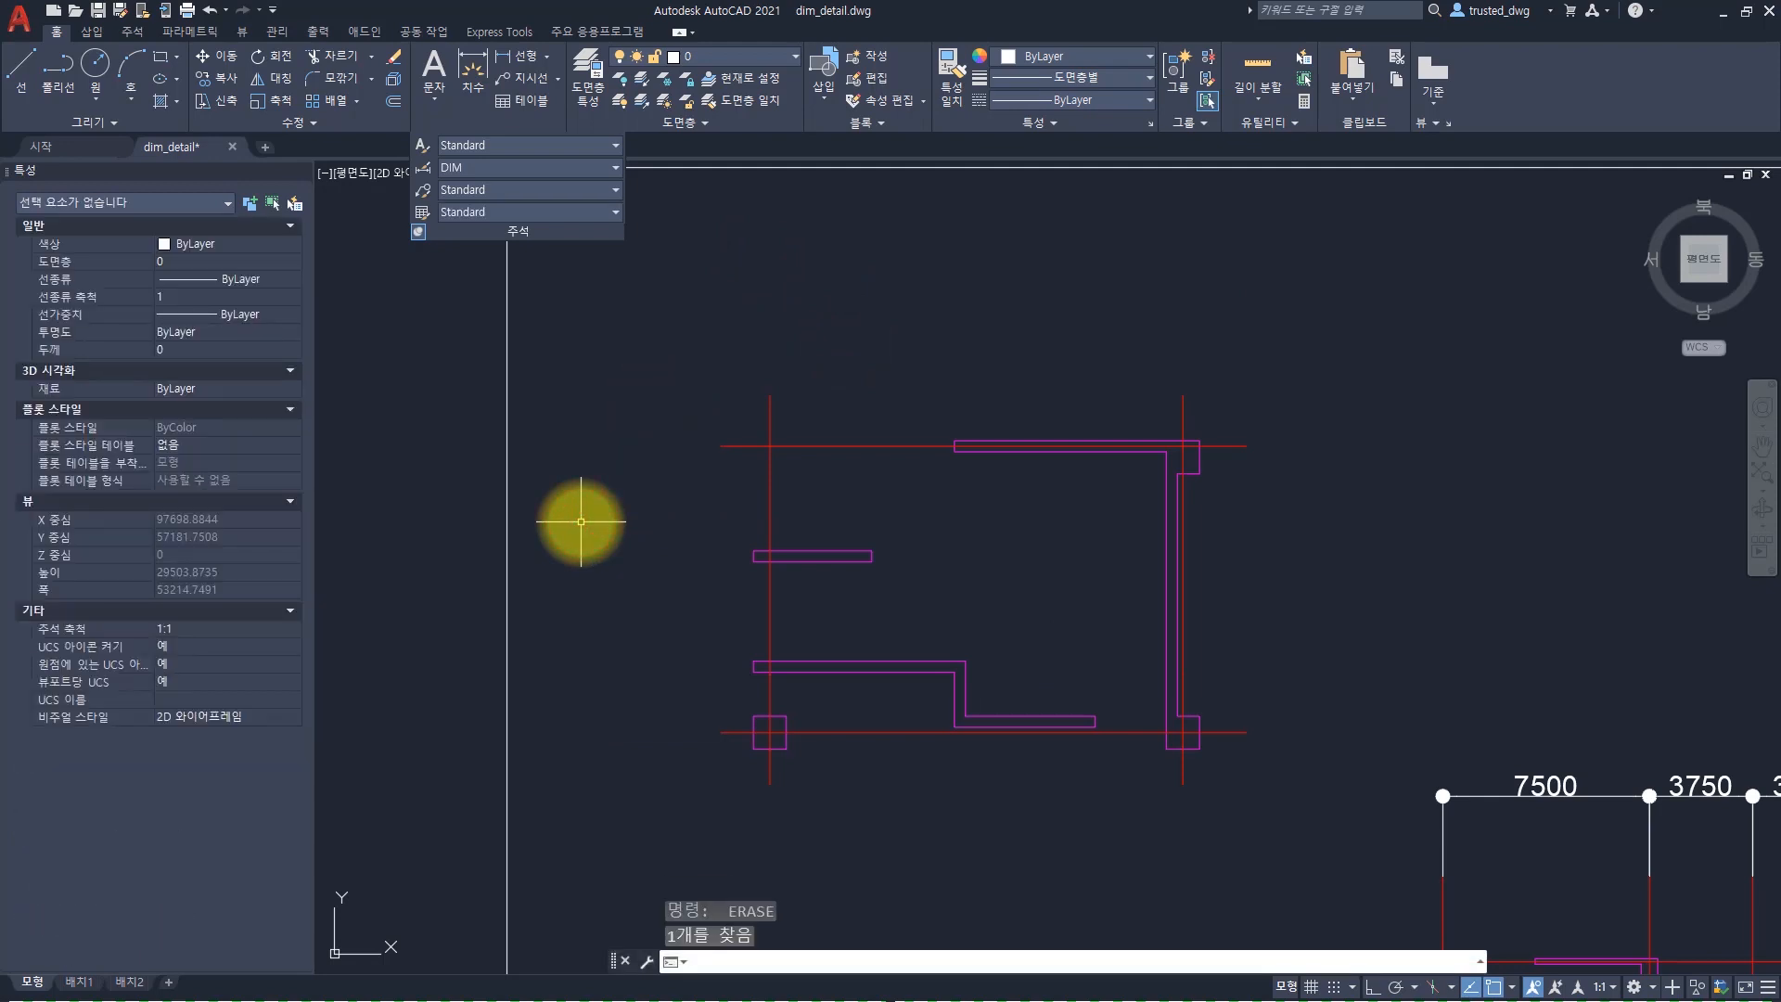
Set the DIMLFAC system variable back to 1
type("dimi")
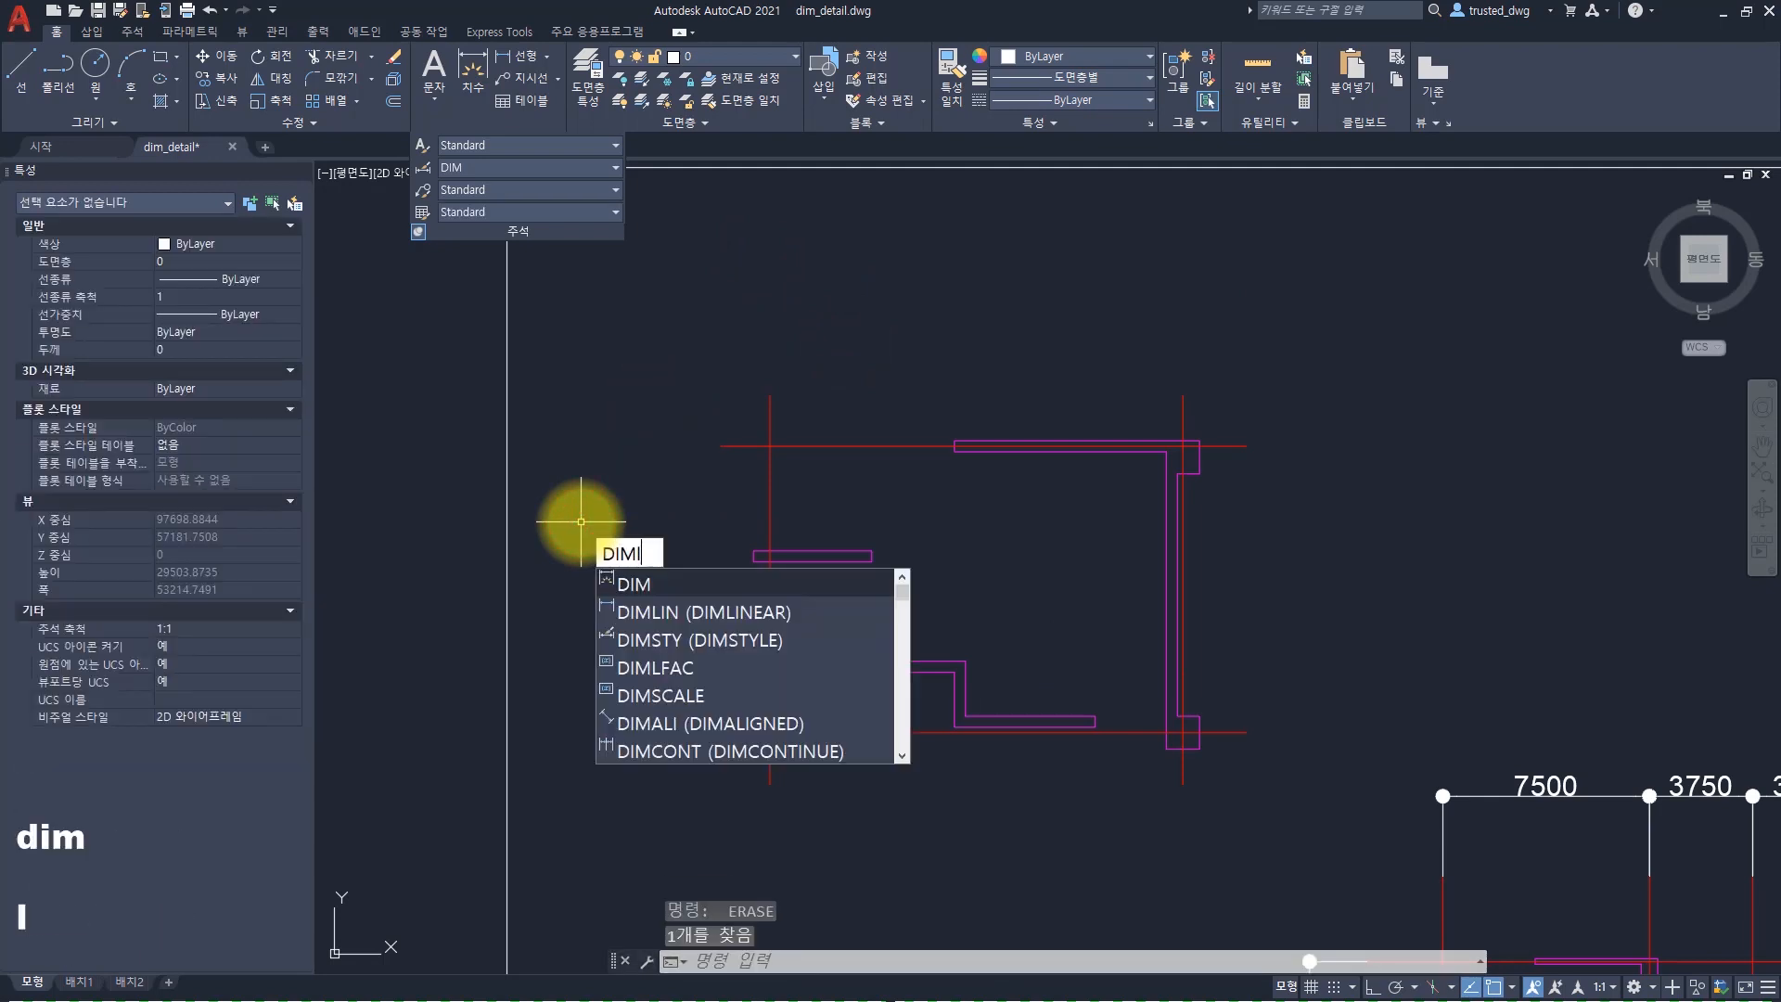
type("fac")
key("Return")
type("1")
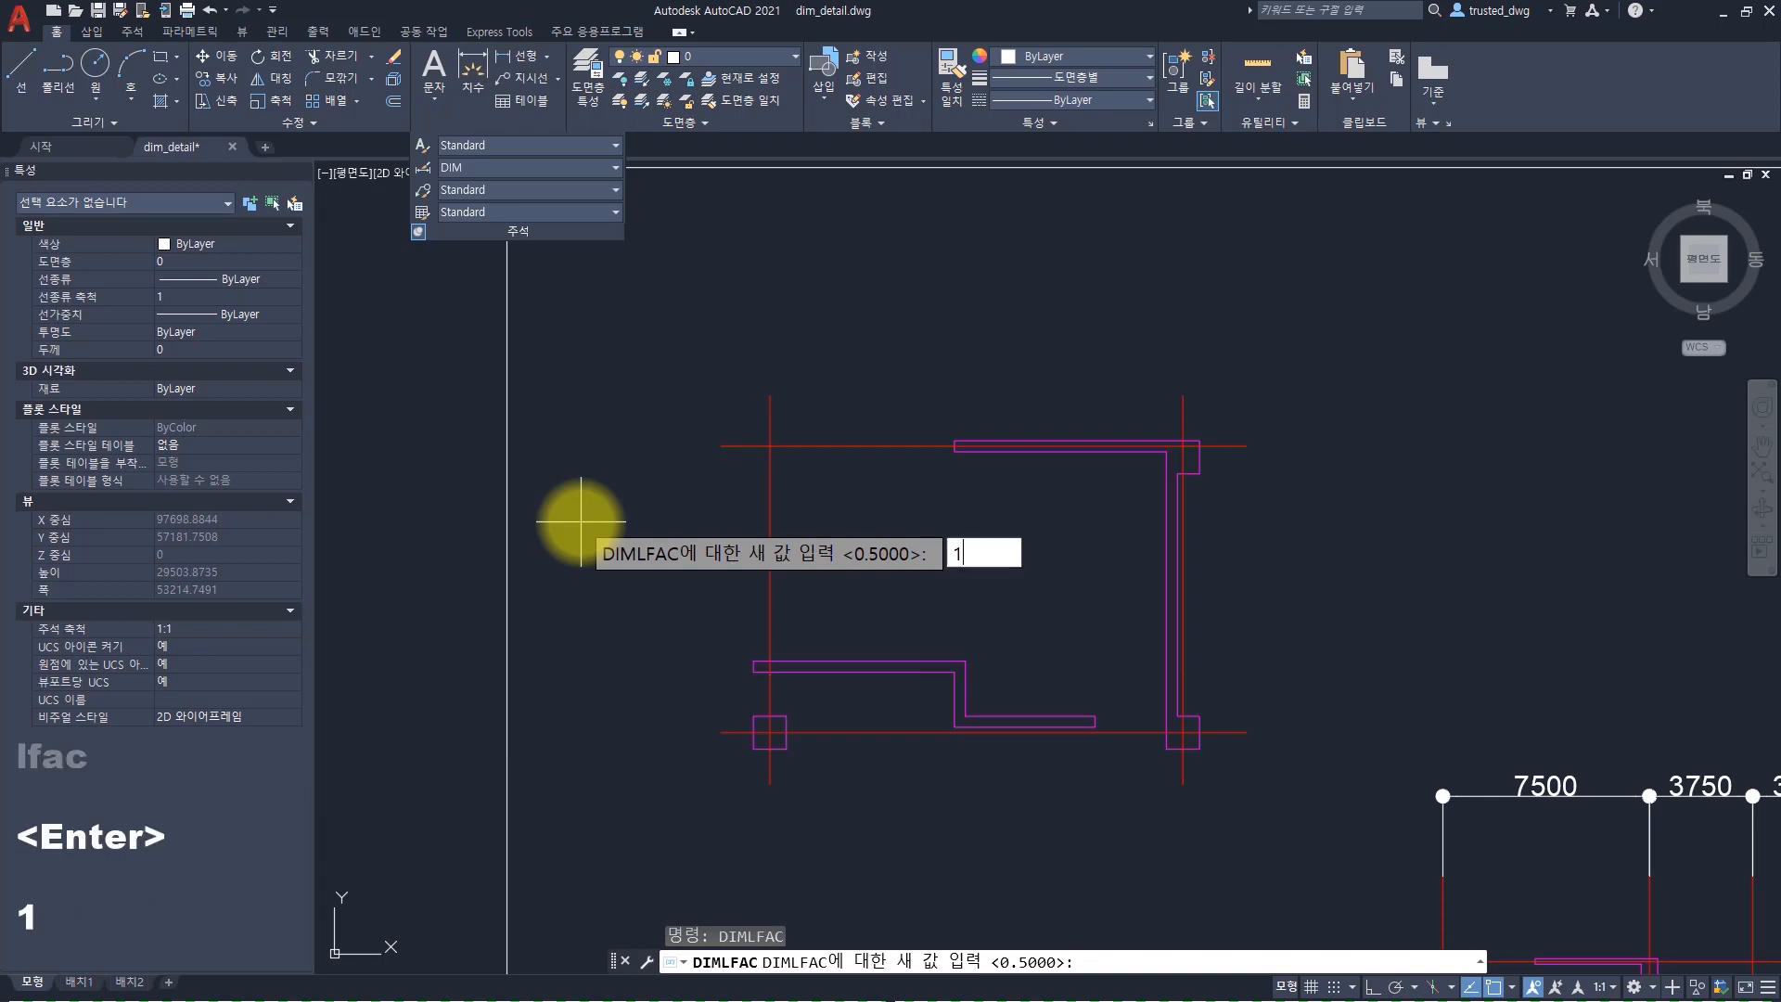
key("Return")
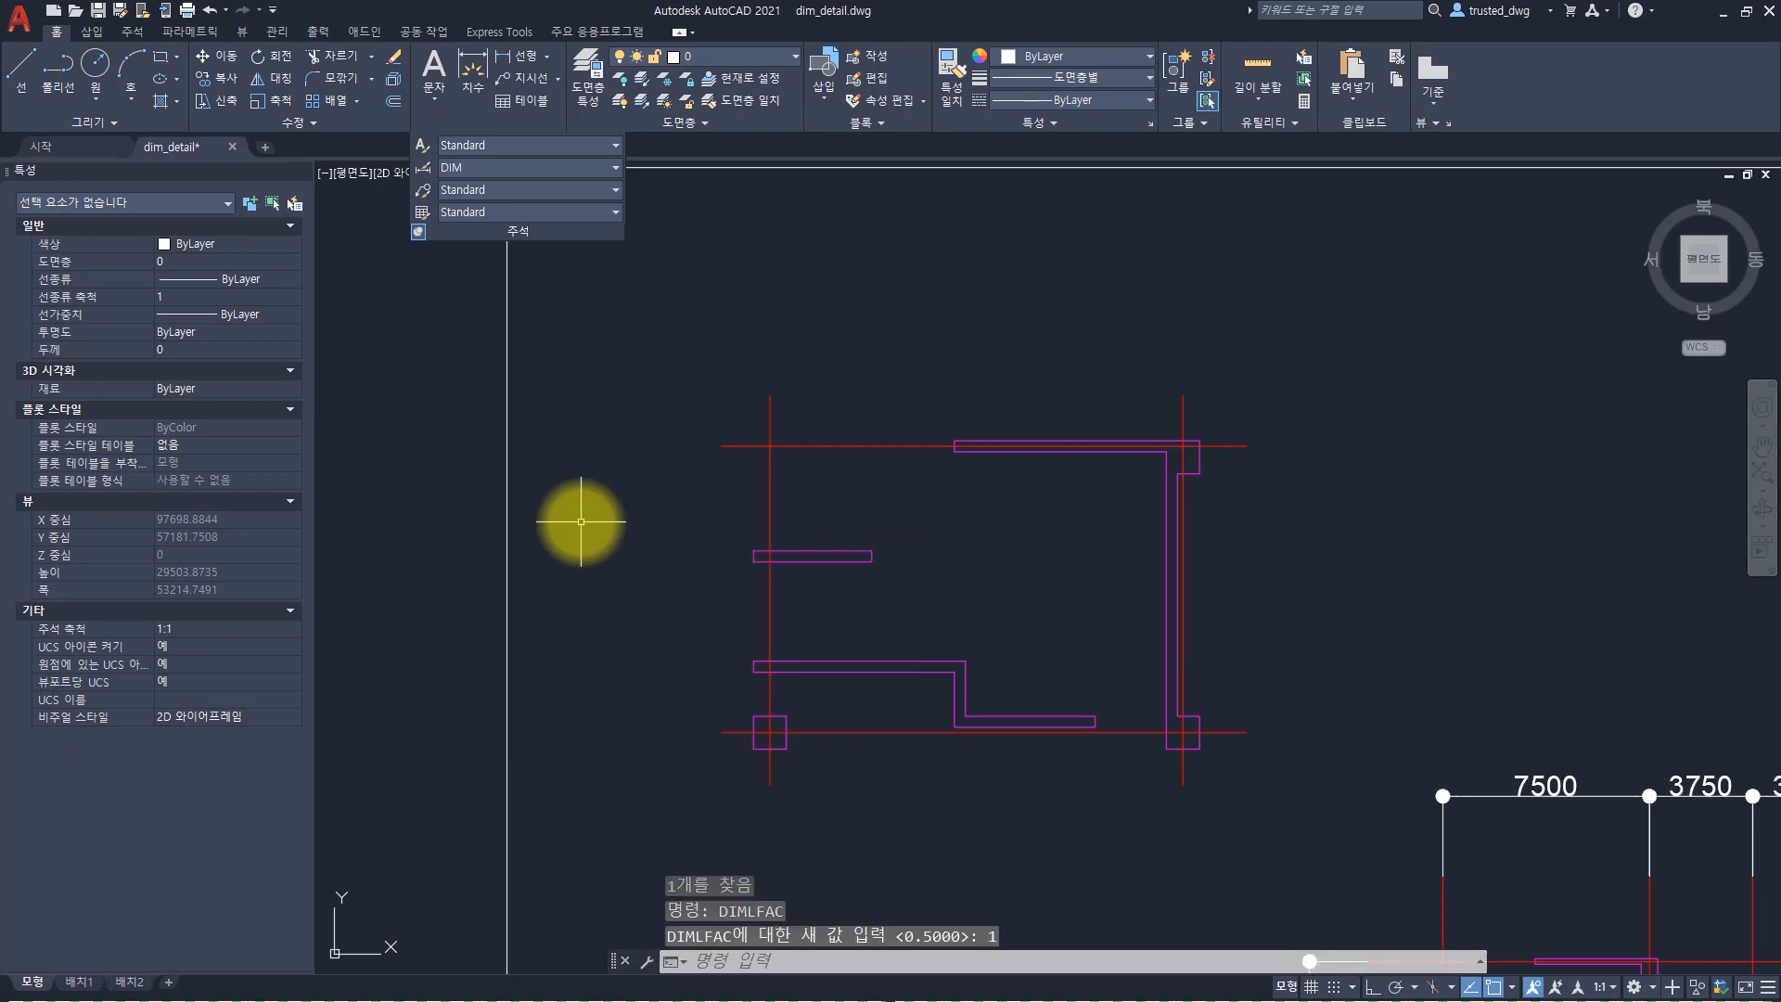
Set DIMLFAC to 0.5 again for new dimensions
key("space")
type("0.5")
key("Return")
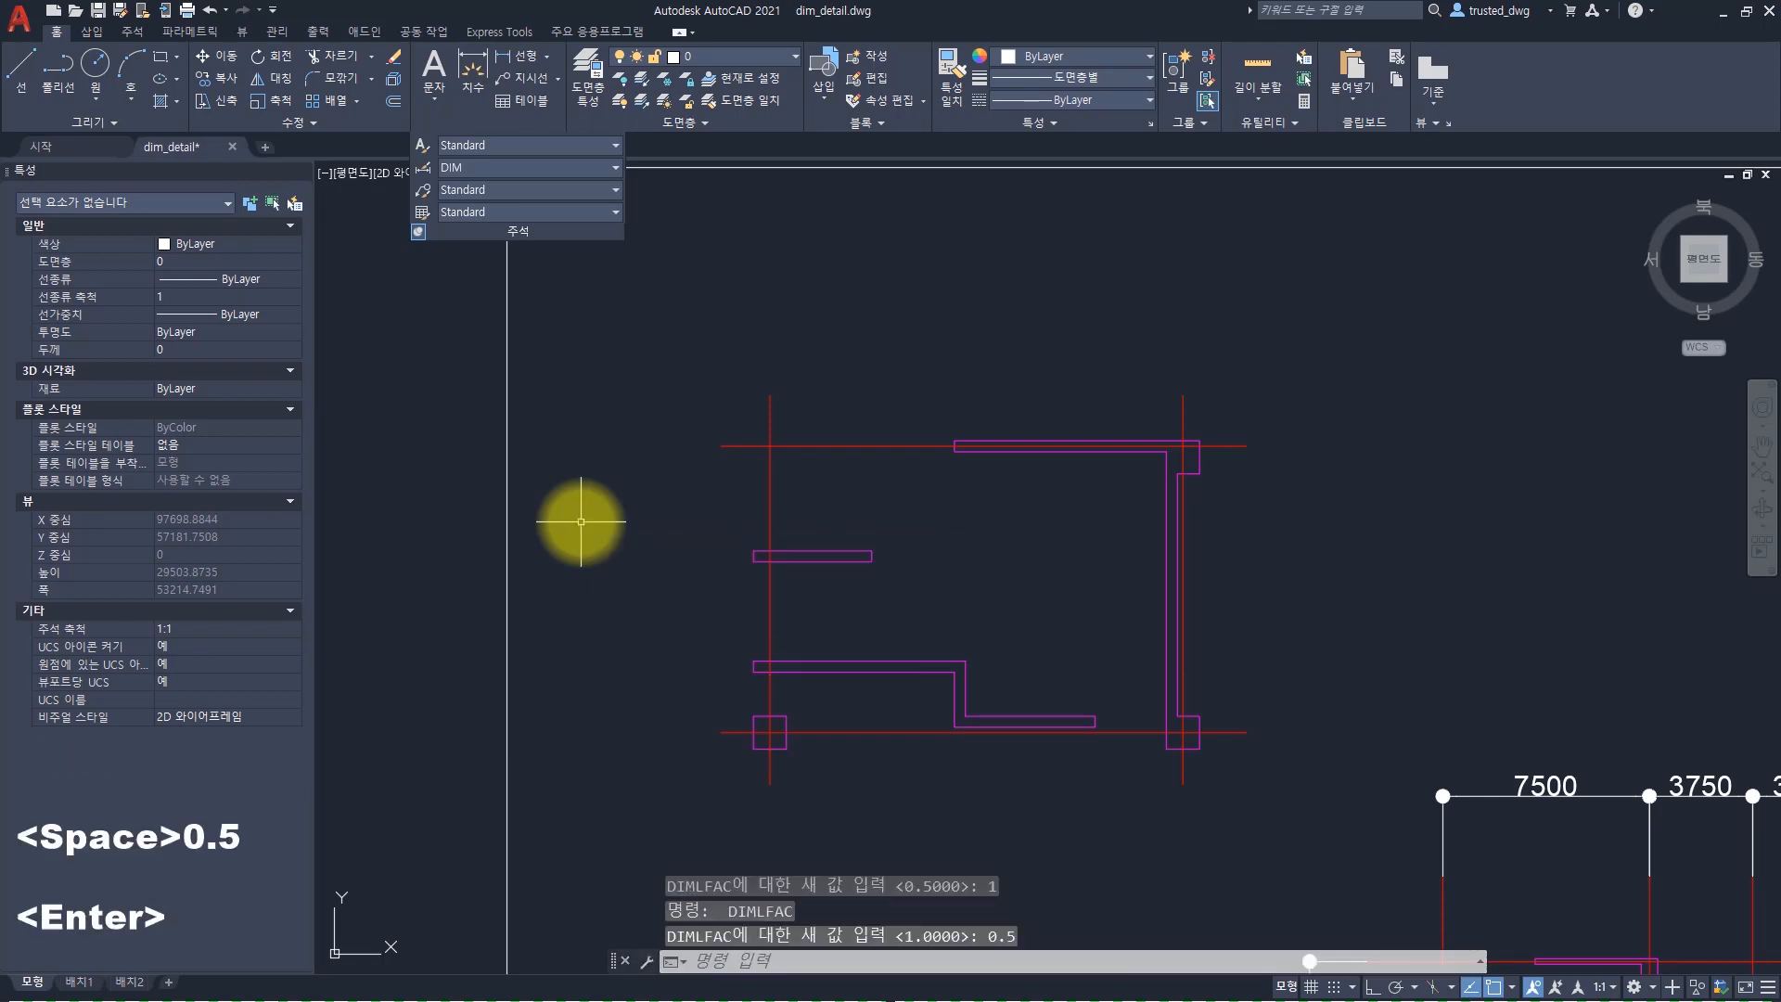
Check the style override listed under DIM in the Dimension Style Manager, then close it
type("d")
key("space")
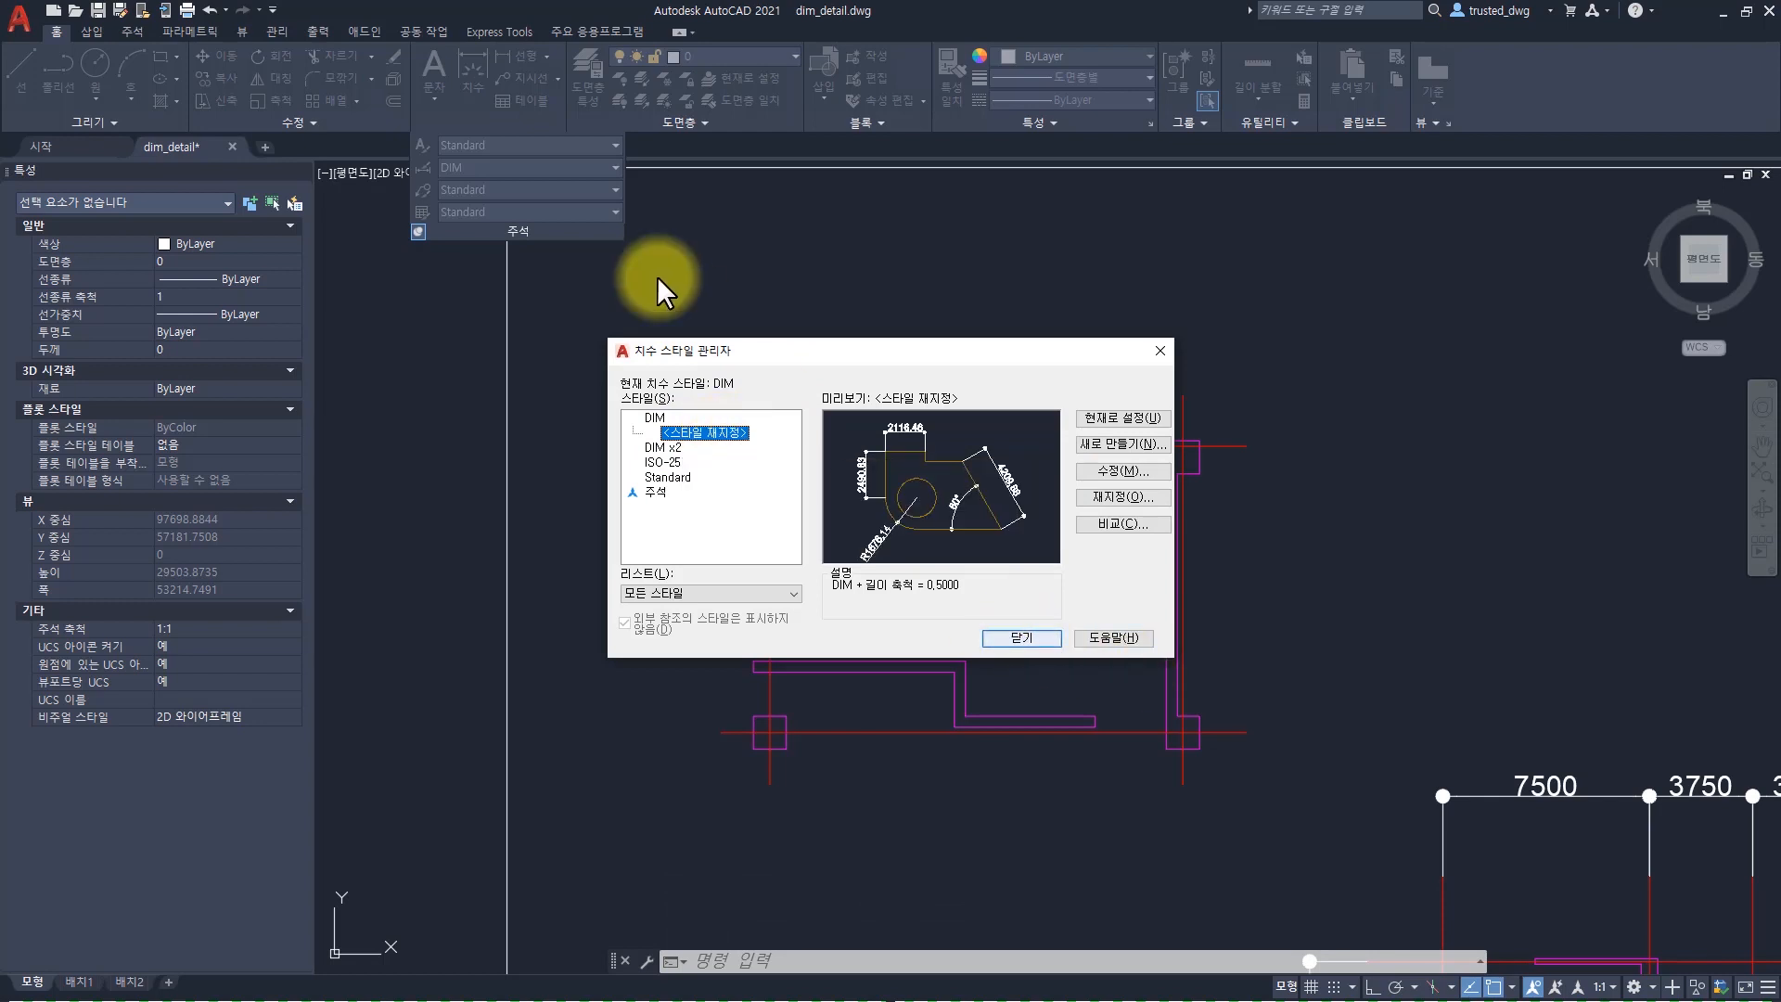
key("Escape")
key("Escape")
Dimension the distance between the upper ends of the detail's two vertical grid lines, placing the dimension line above the plan
left_click(473, 72)
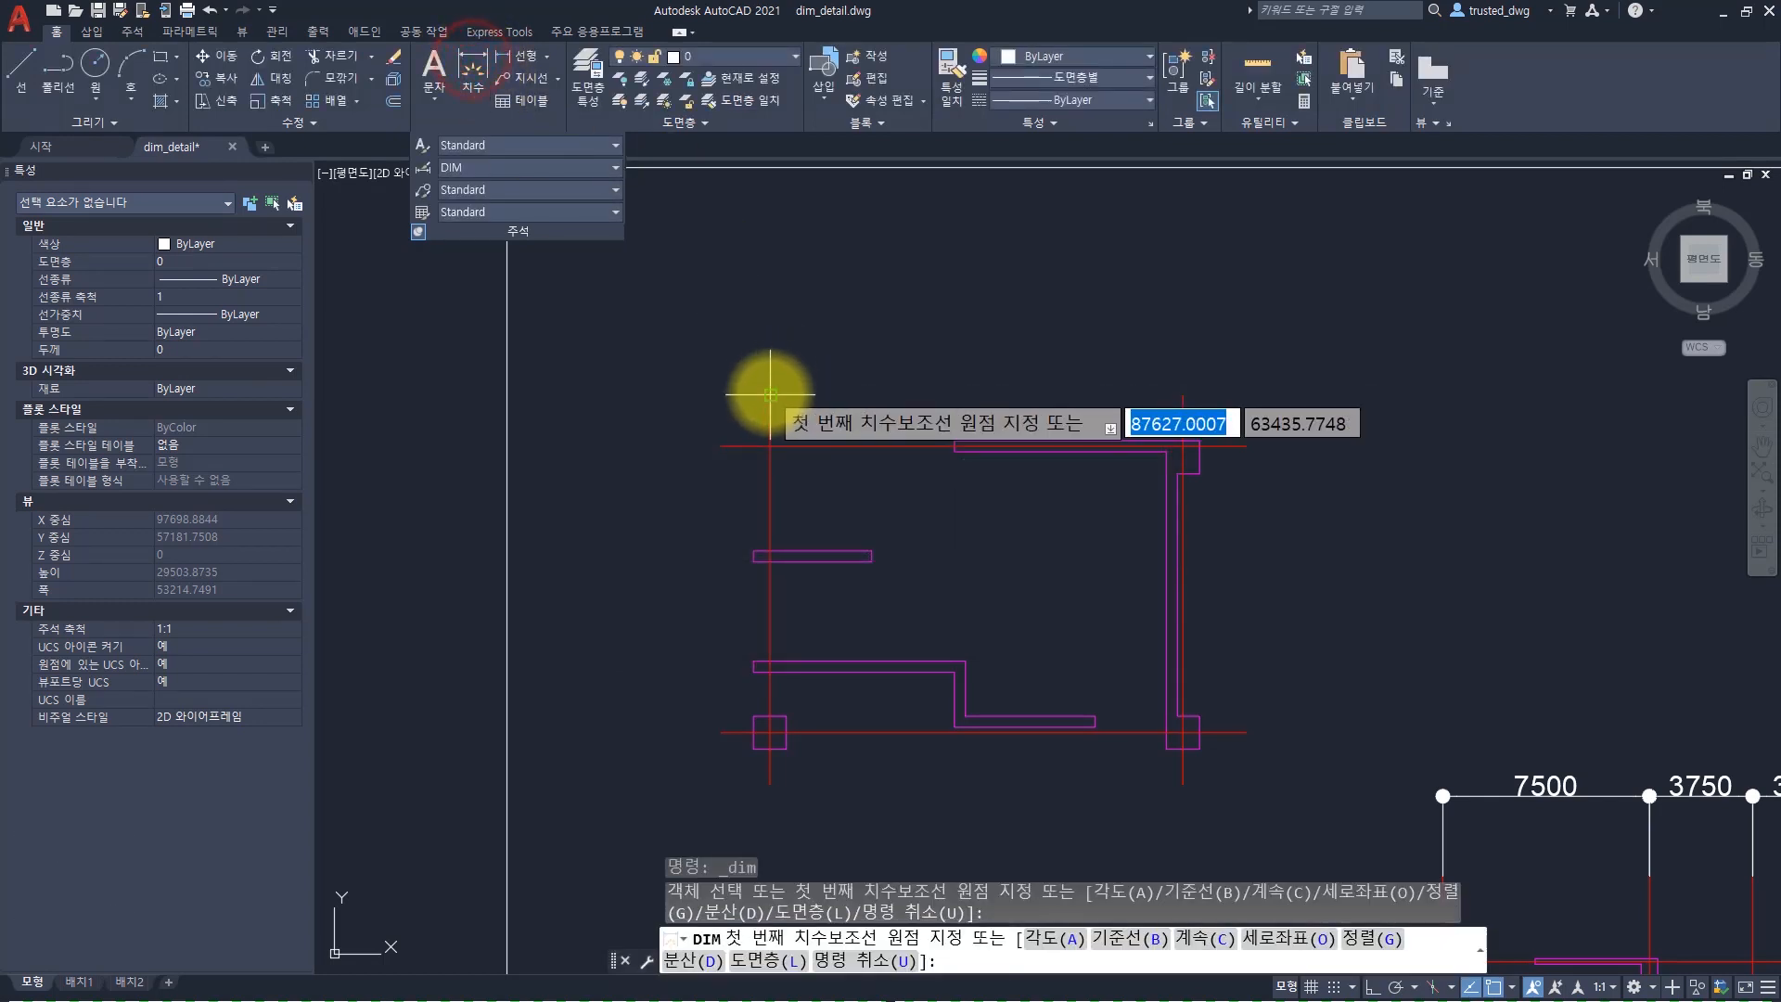
left_click(770, 395)
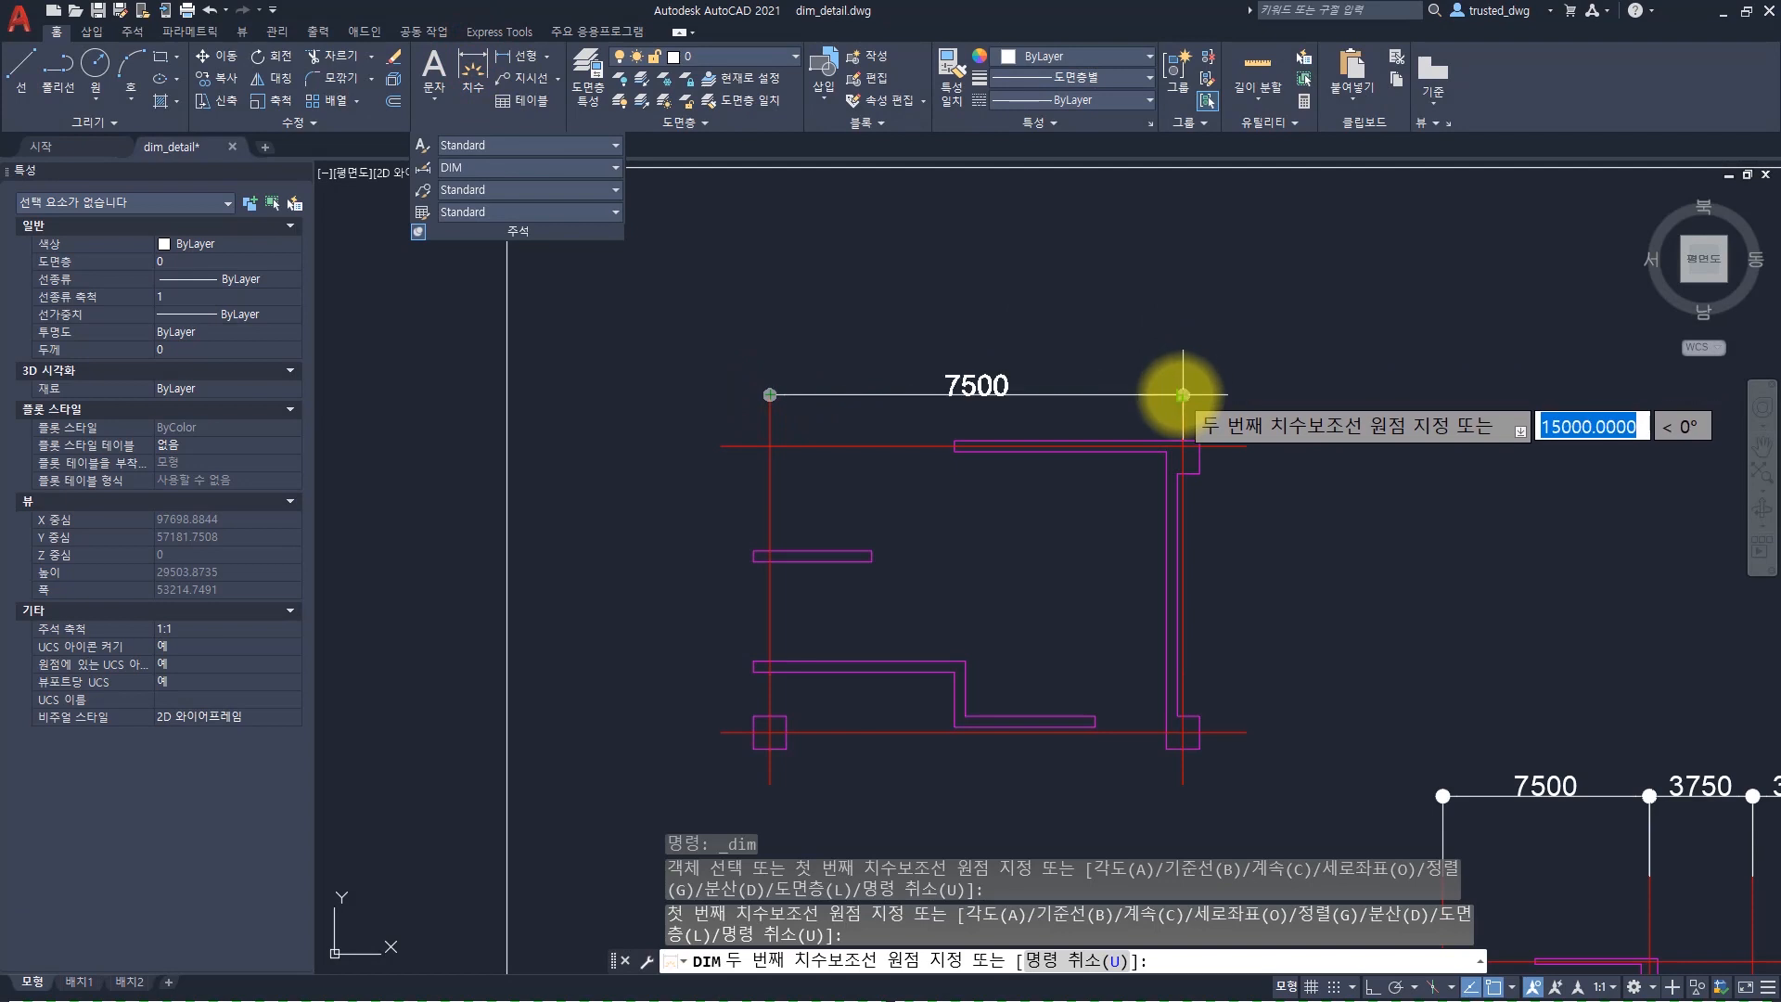
left_click(1181, 395)
left_click(1126, 280)
key("Escape")
Switch the dimension above the detail to the Standard dimension style, then back to DIM, to clear its scale override
left_click(1031, 350)
left_click(916, 218)
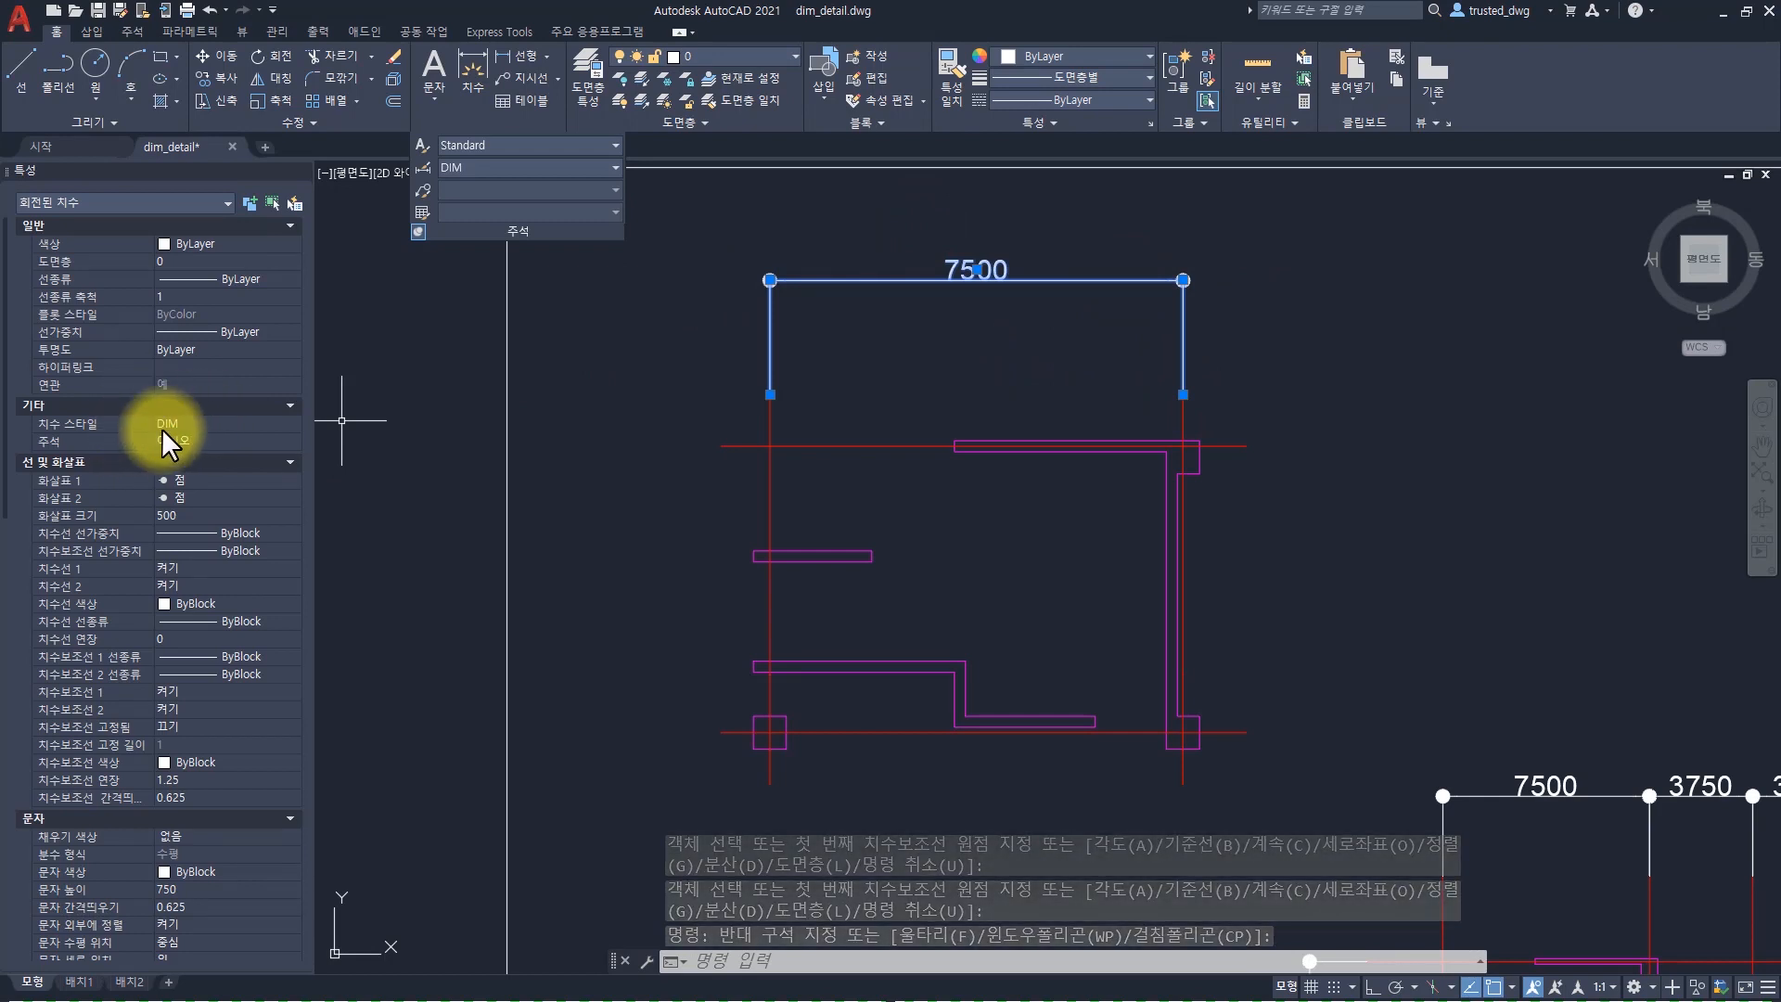
left_click(209, 420)
left_click(197, 491)
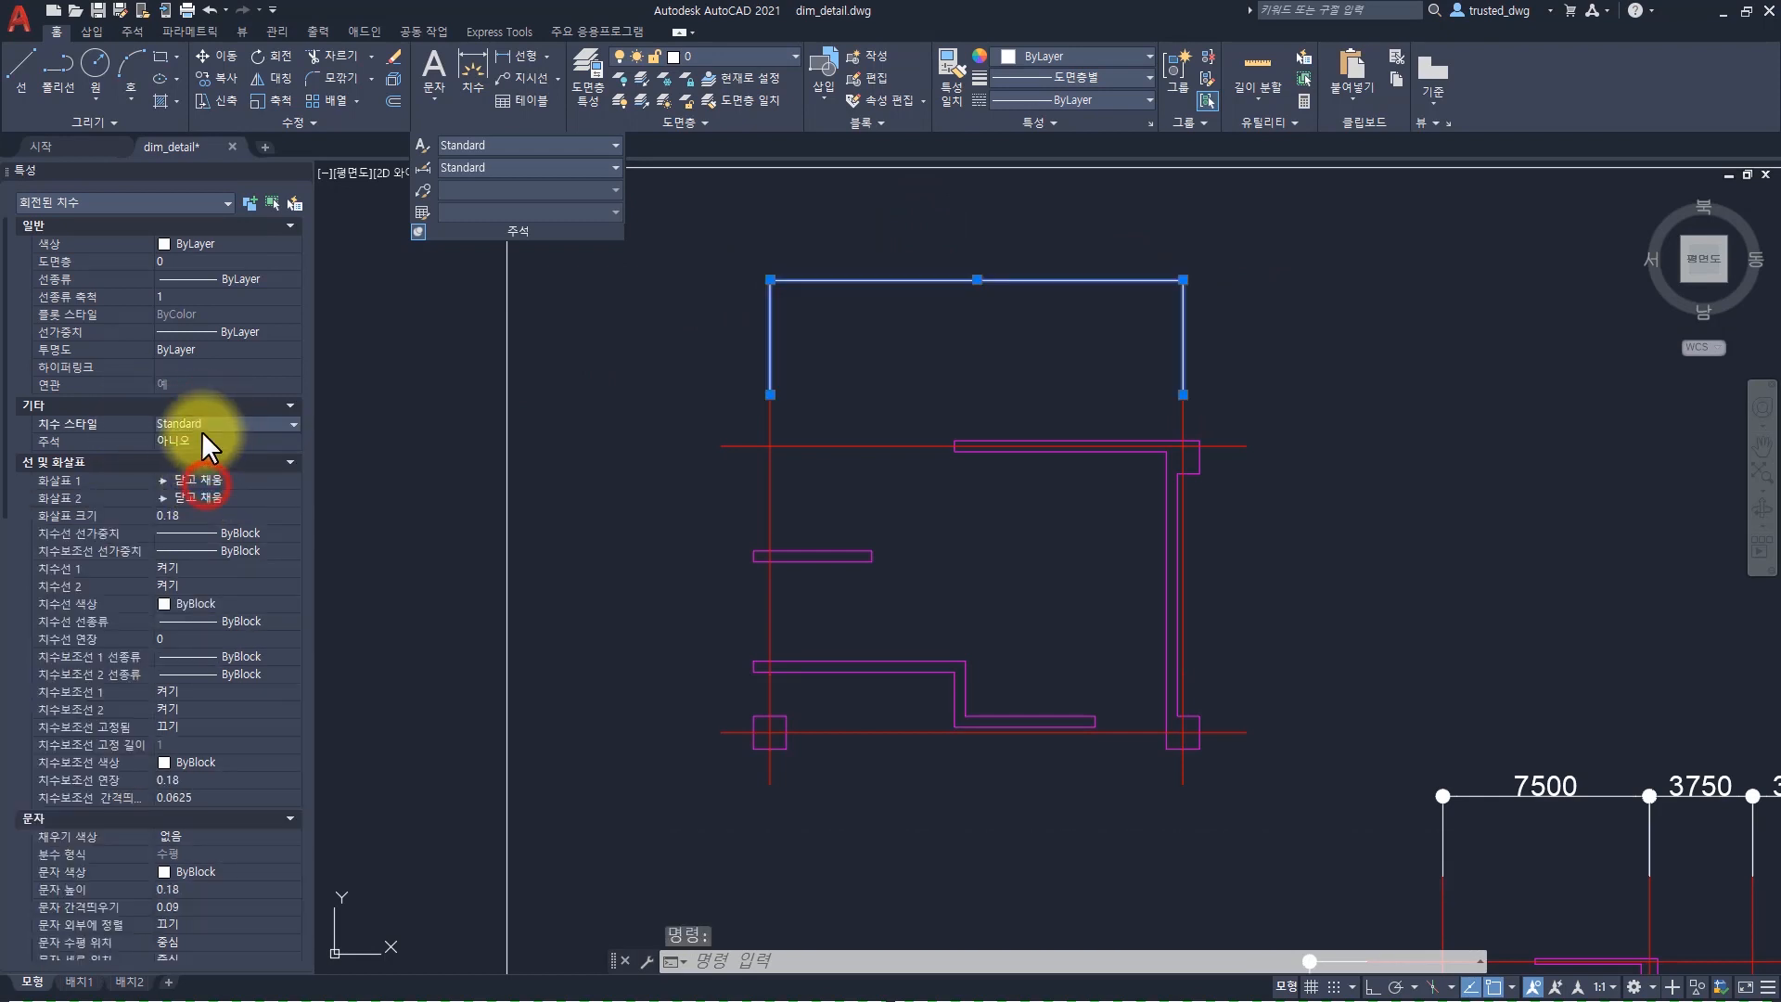
left_click(201, 427)
left_click(196, 442)
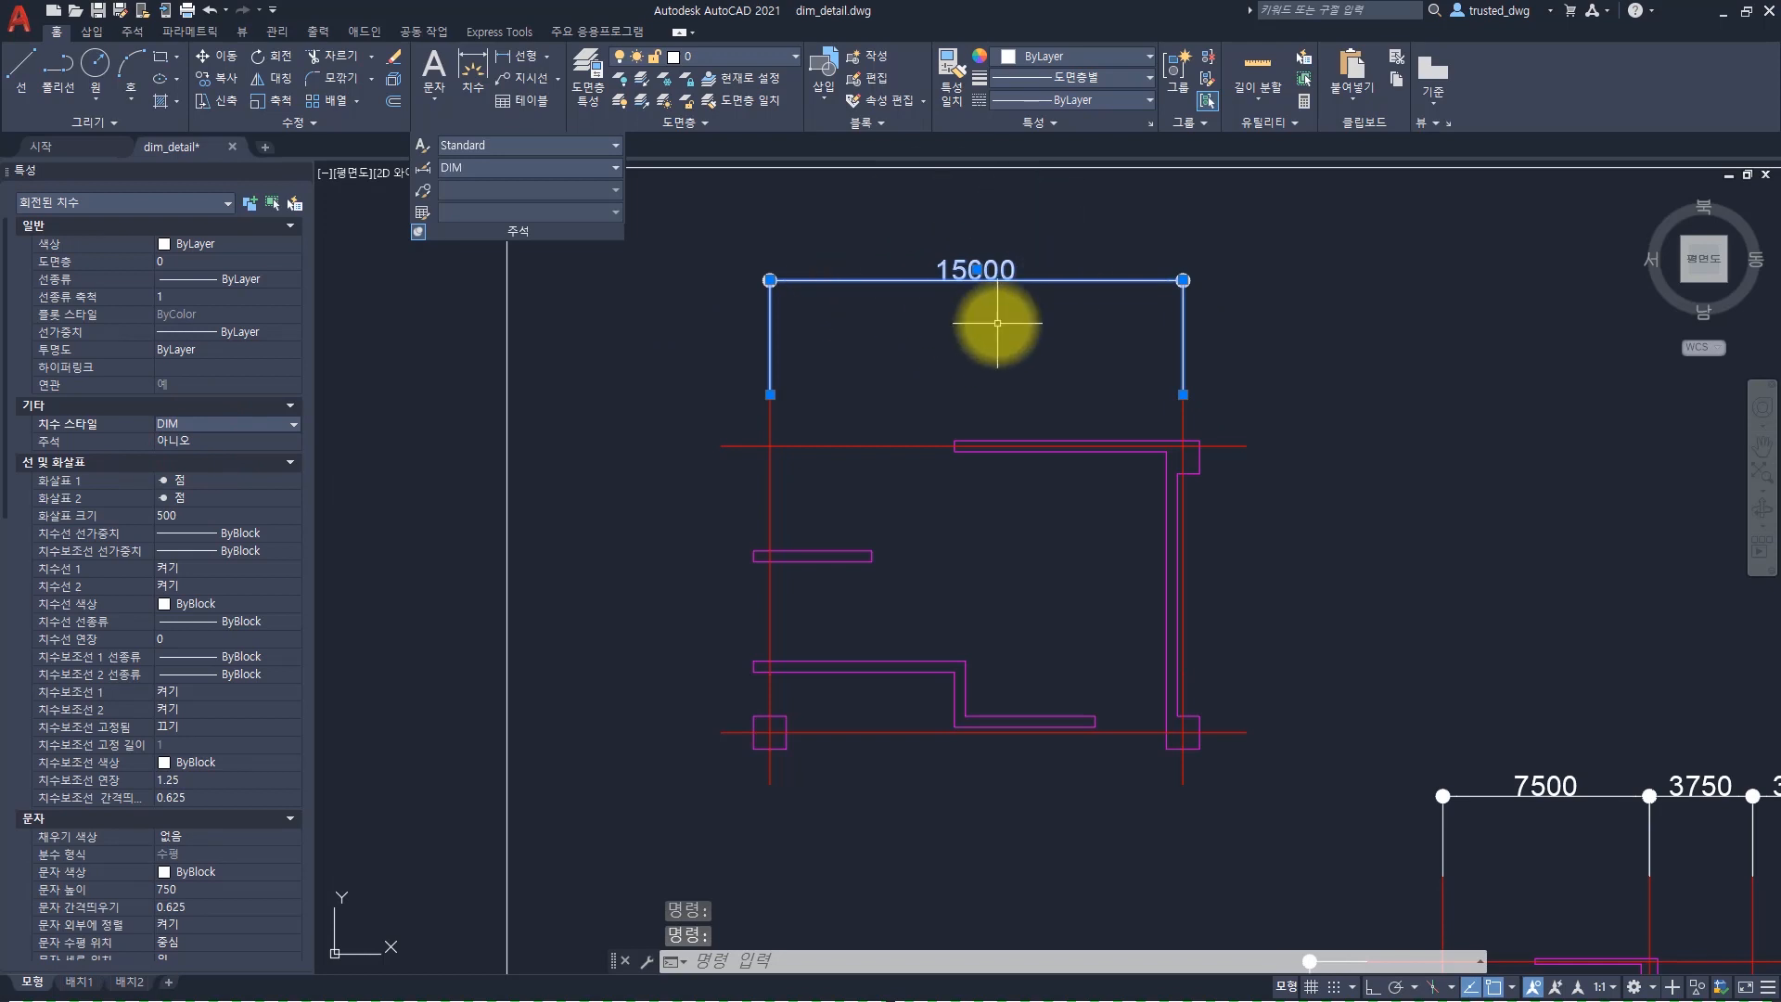
key("Escape")
key("Escape")
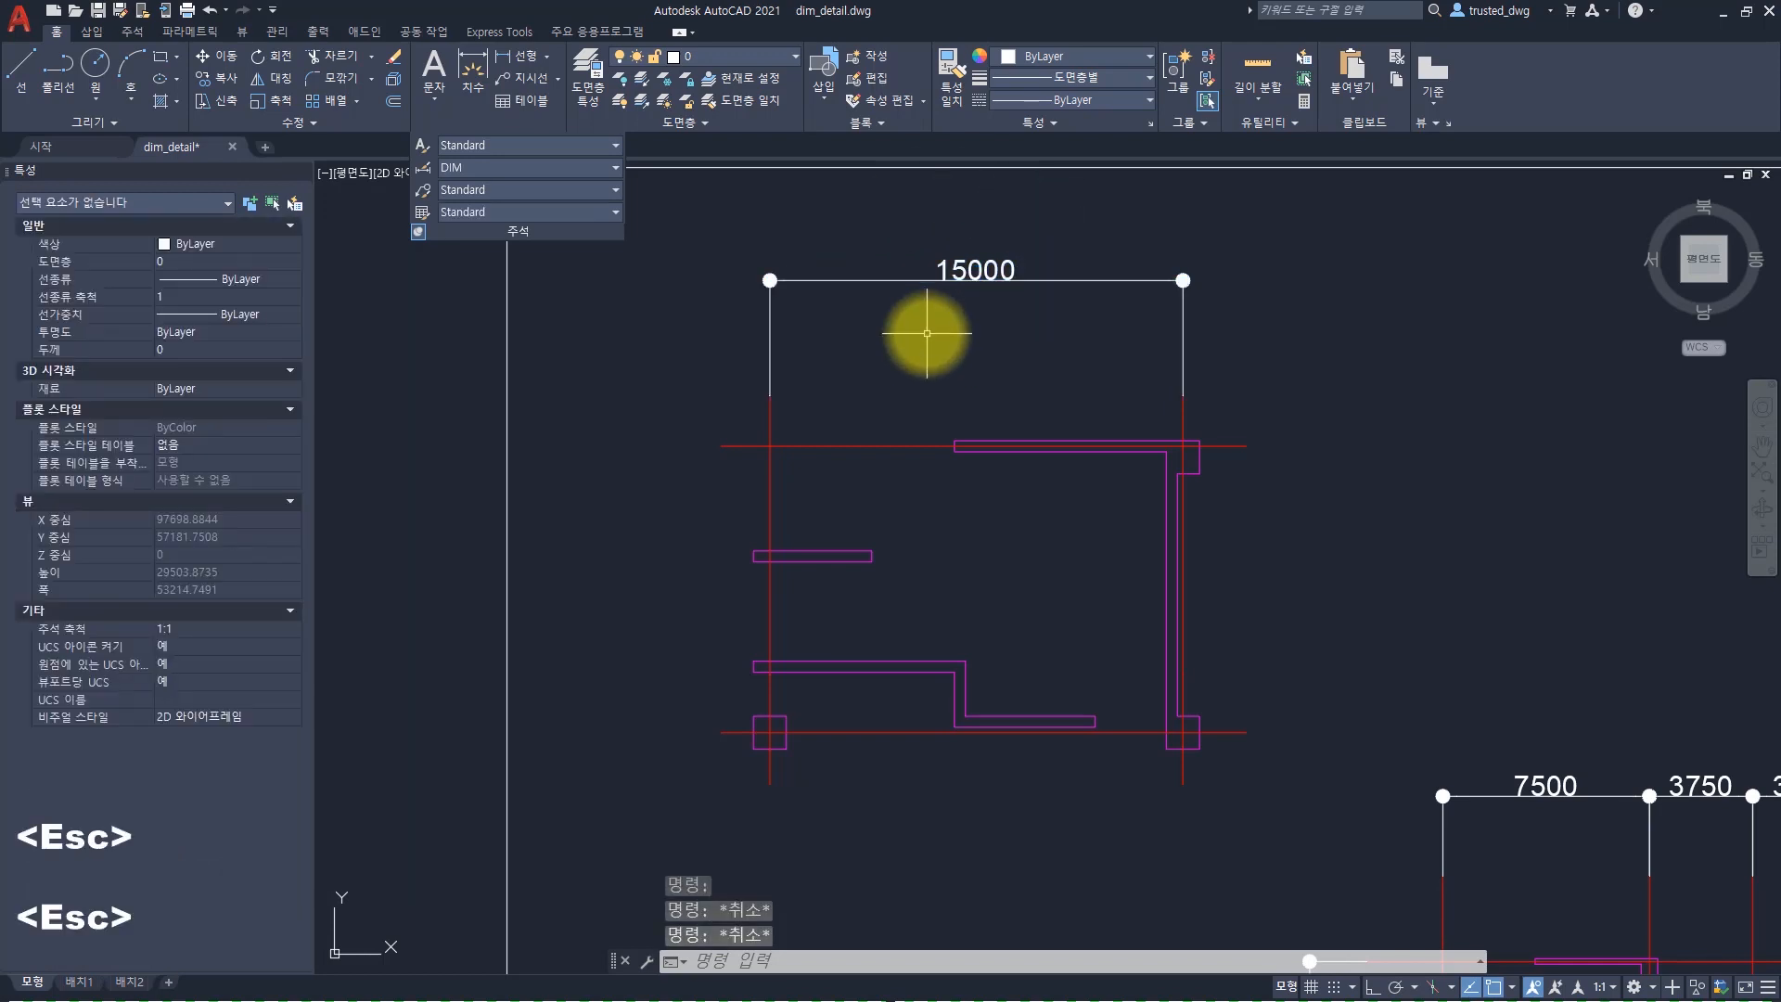
Check the style override under DIM and the new dimension style options in the Dimension Style Manager, then close both dialogs
type("d")
key("space")
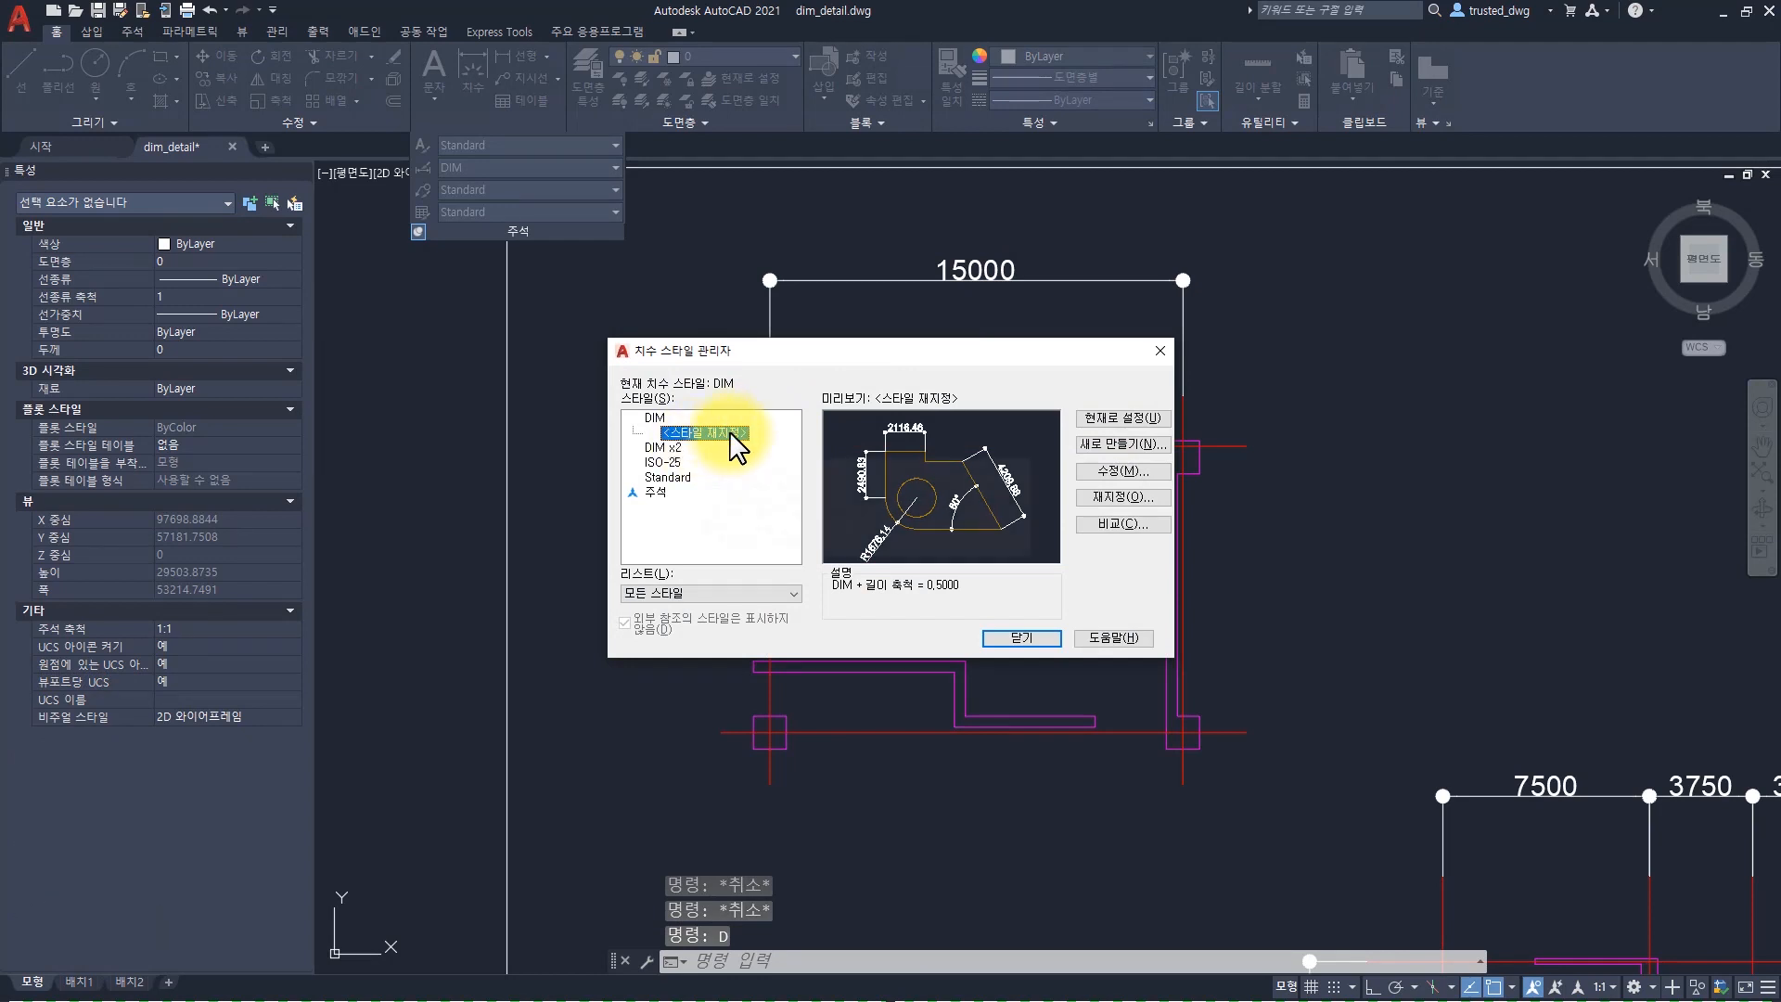
left_click(1127, 445)
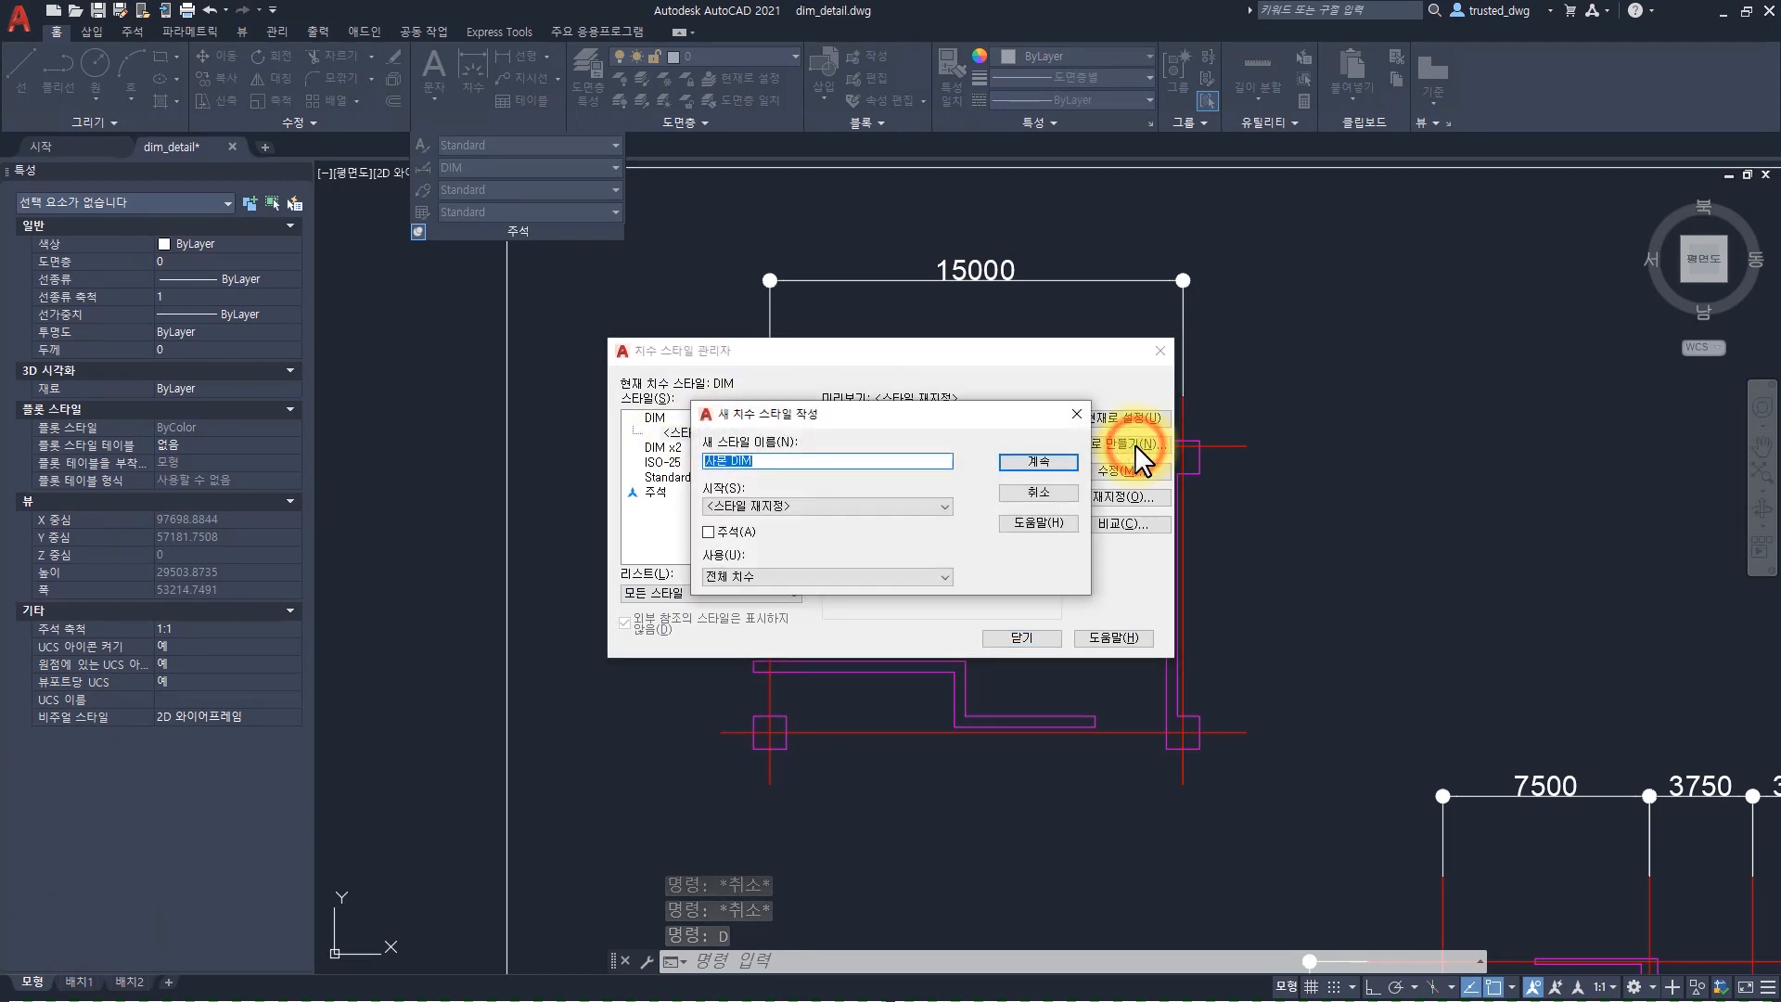
key("Escape")
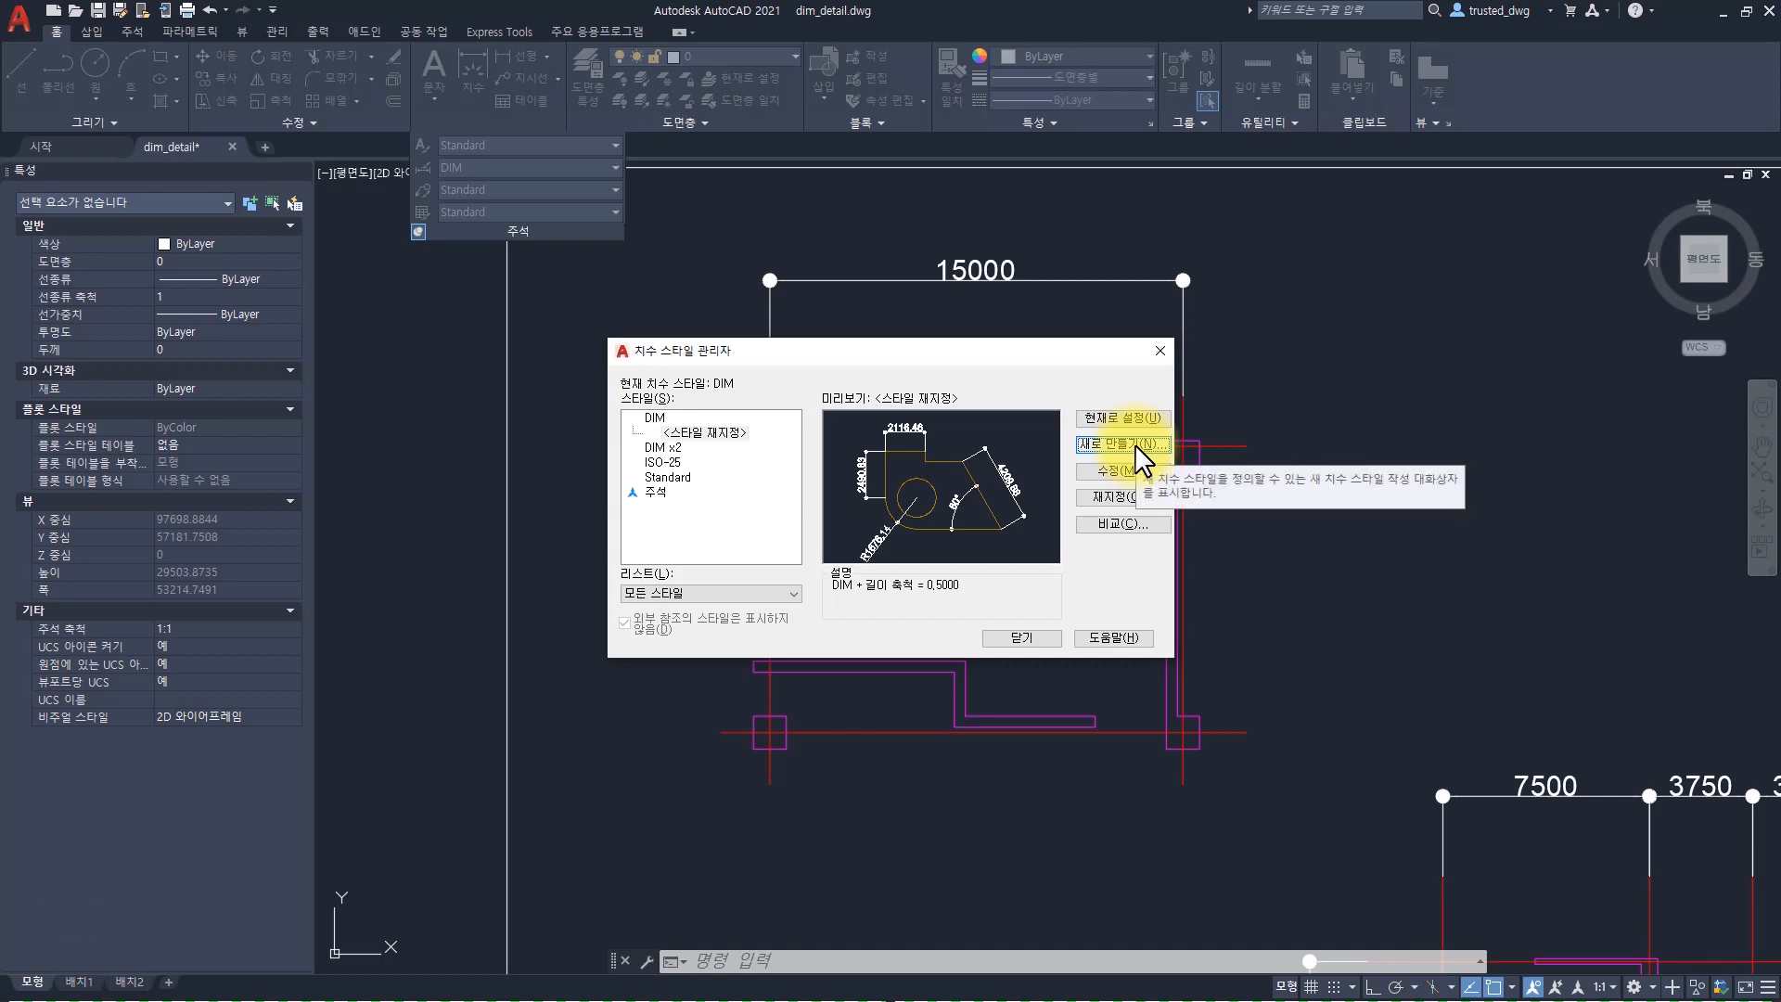
key("Escape")
key("Escape")
key("Escape")
Set the linear dimension scale of the dimension above the detail to 0.5
left_click(1011, 344)
left_click(934, 242)
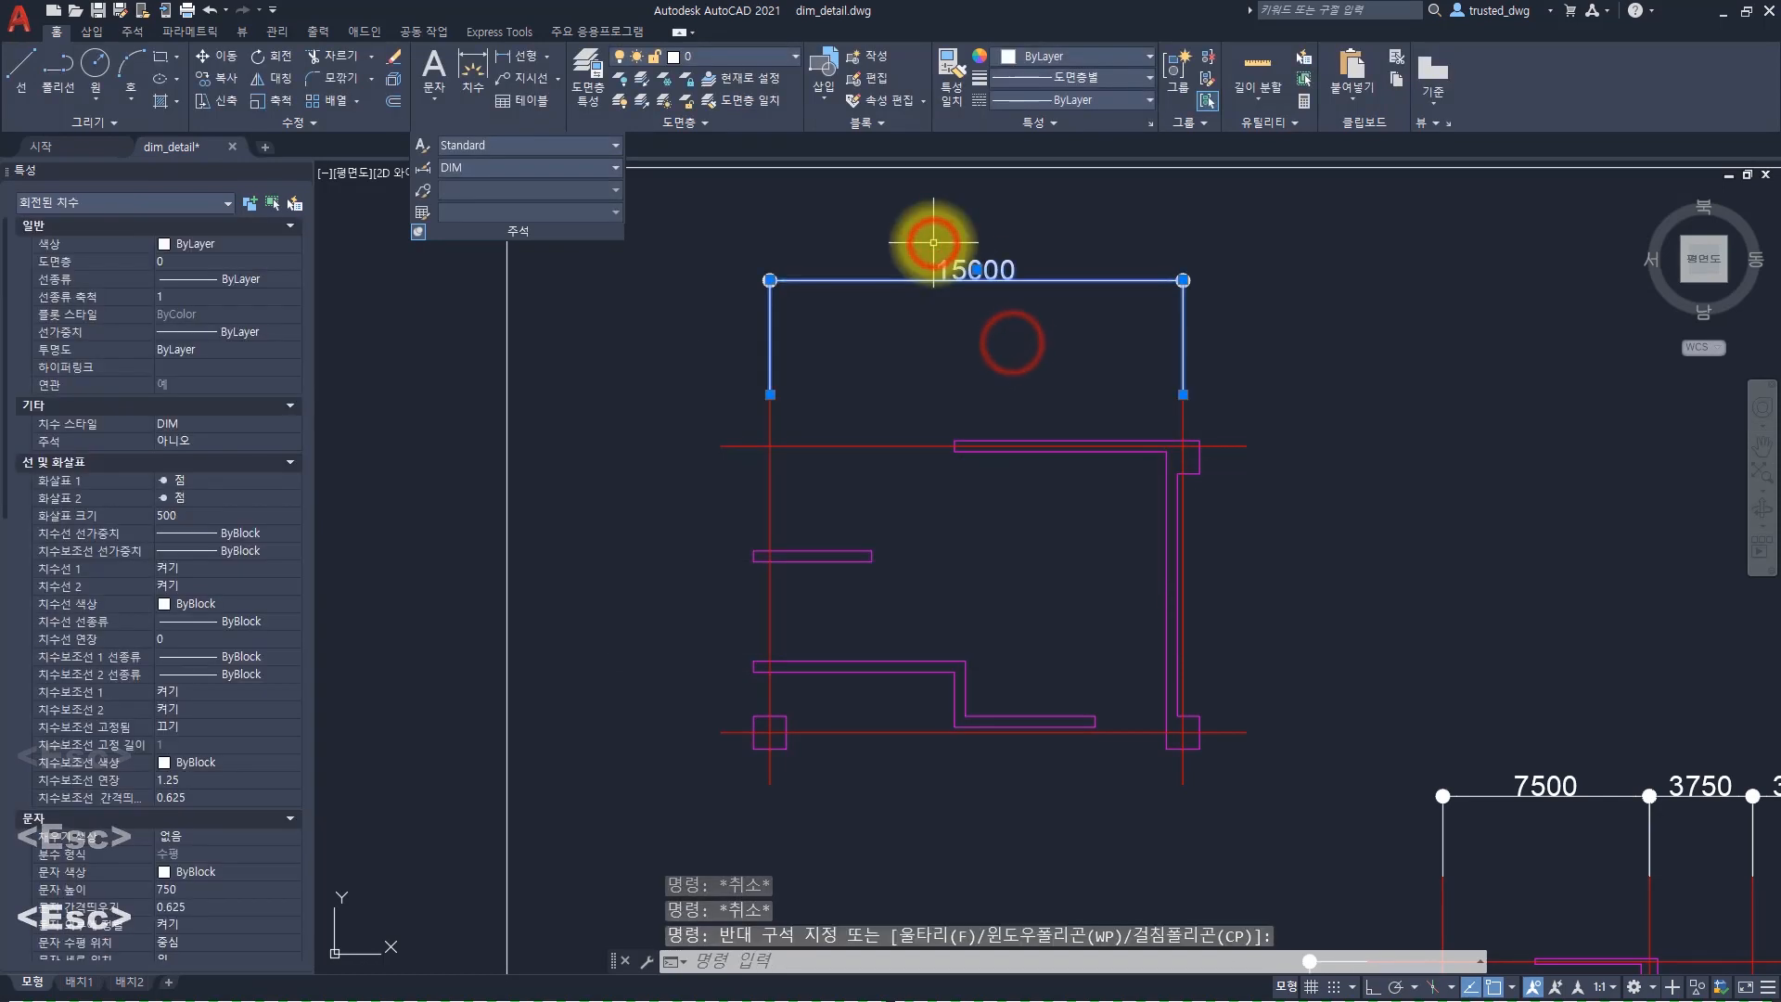
scroll(124, 497, "down", 5)
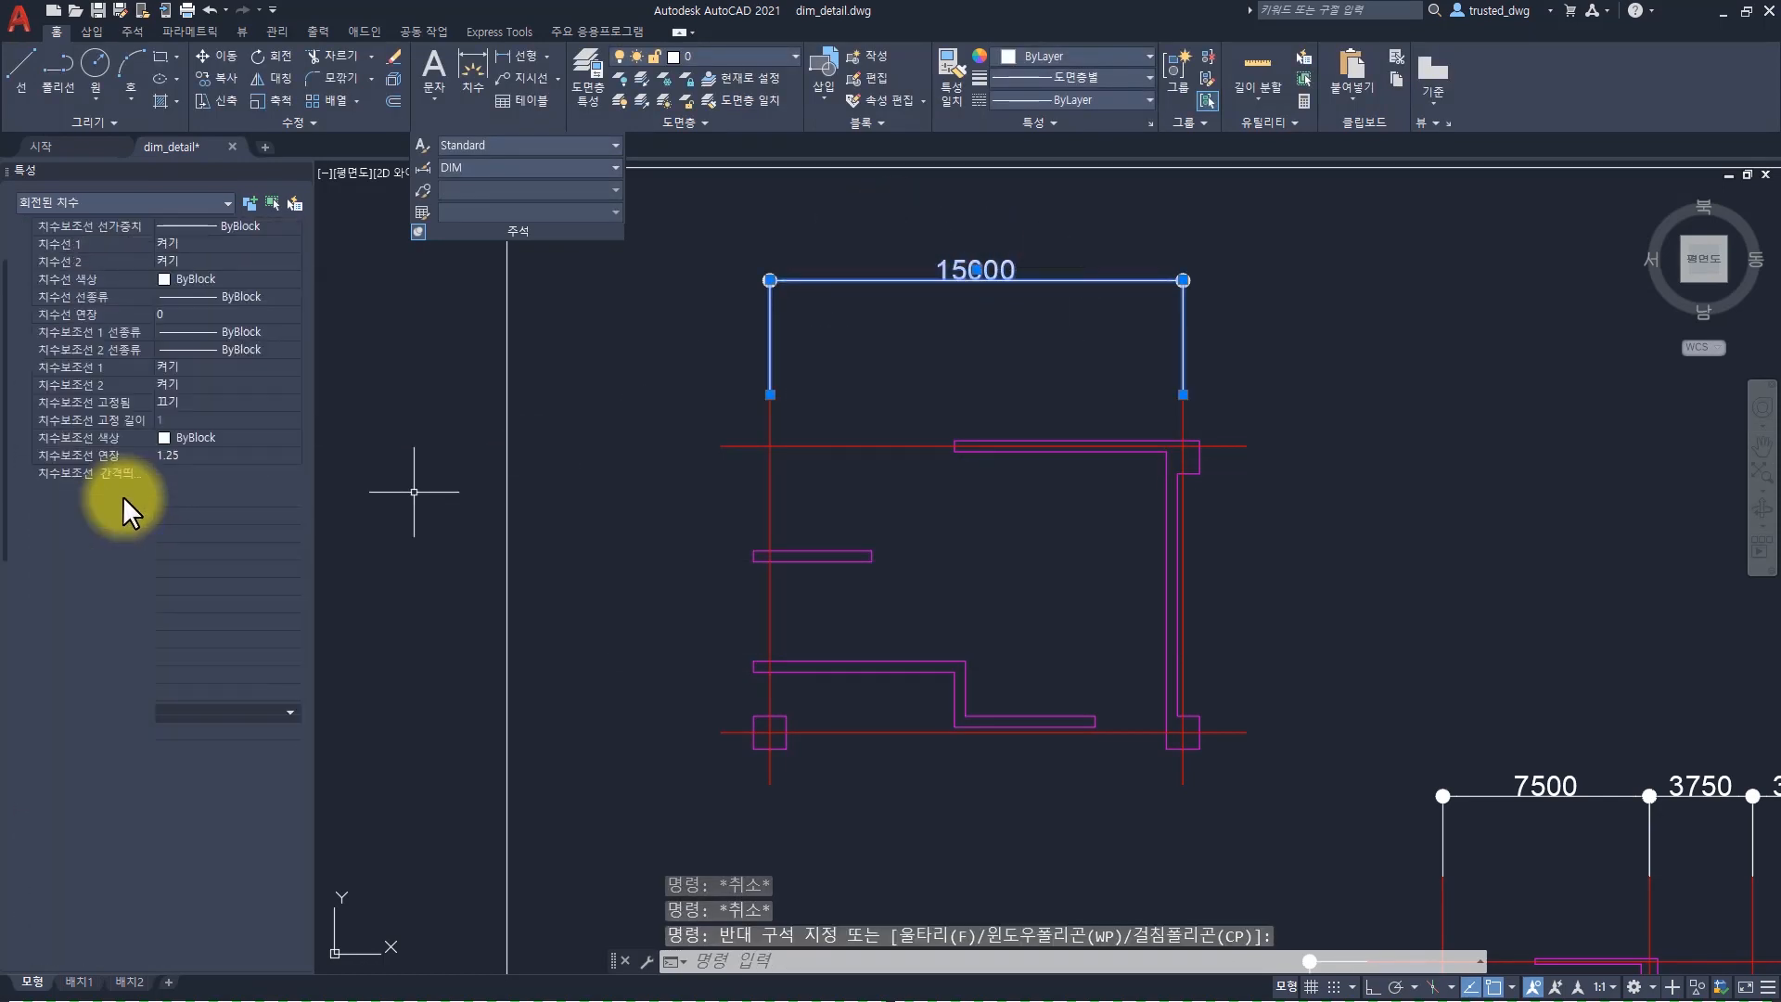
scroll(123, 495, "down", 10)
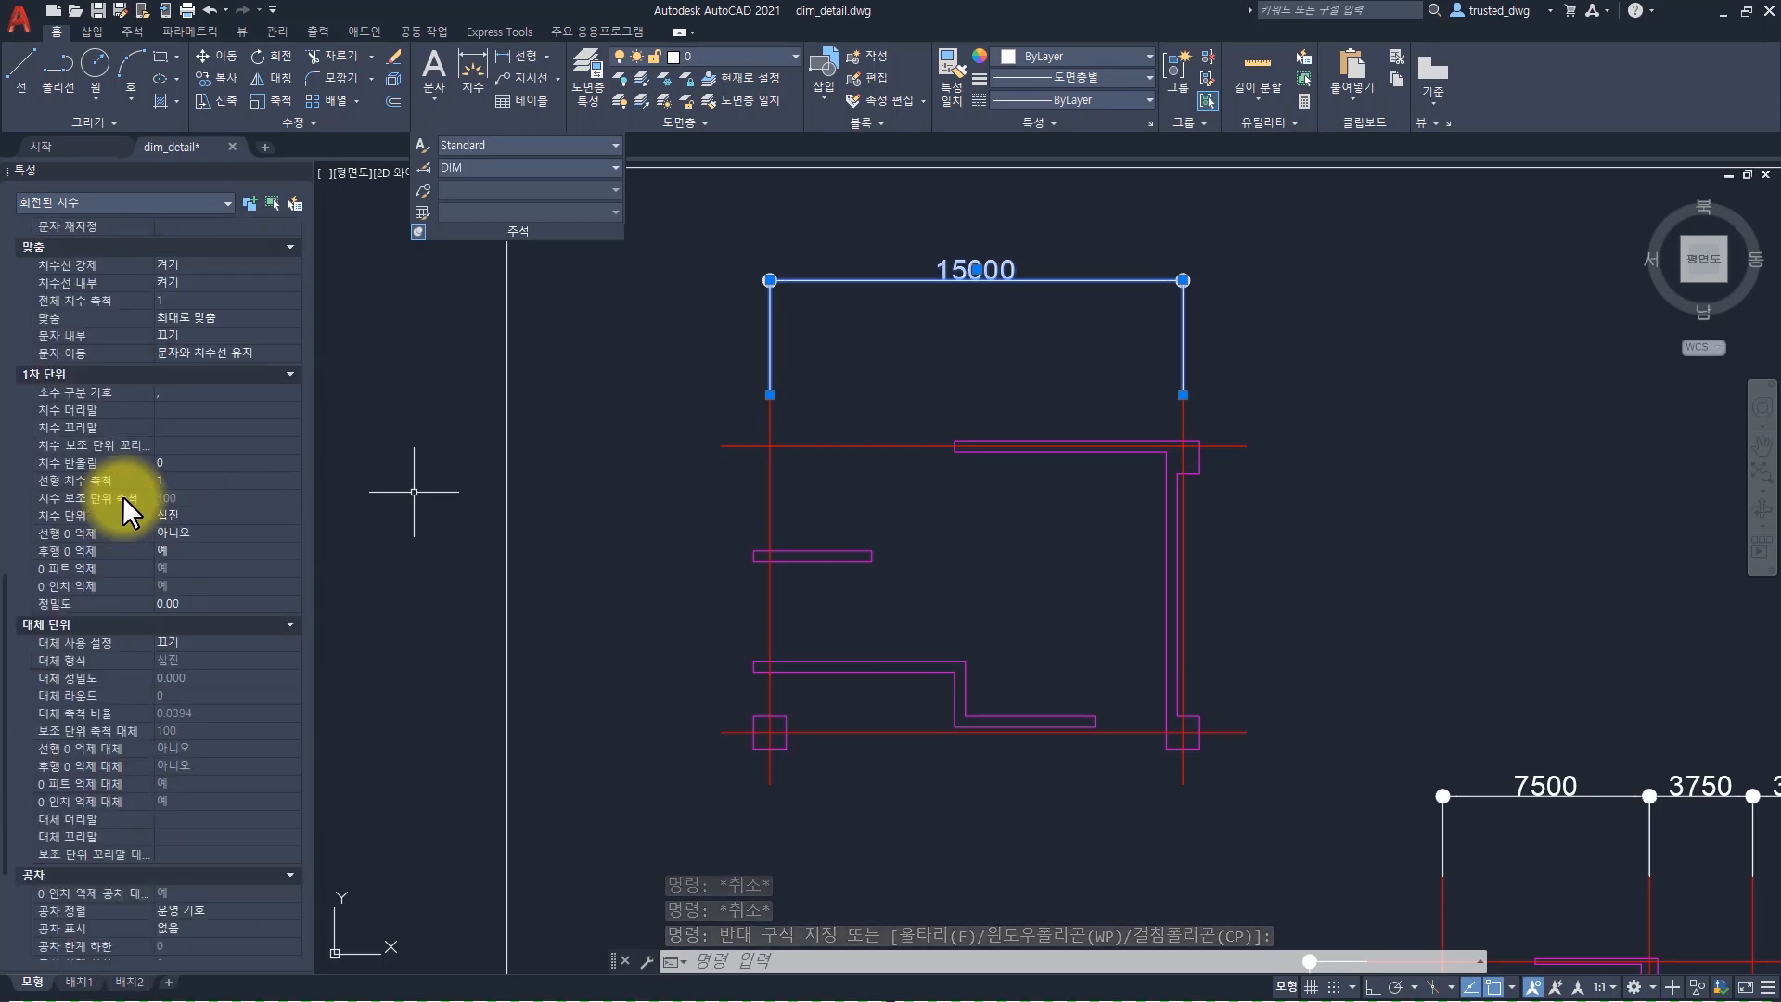
left_click(178, 480)
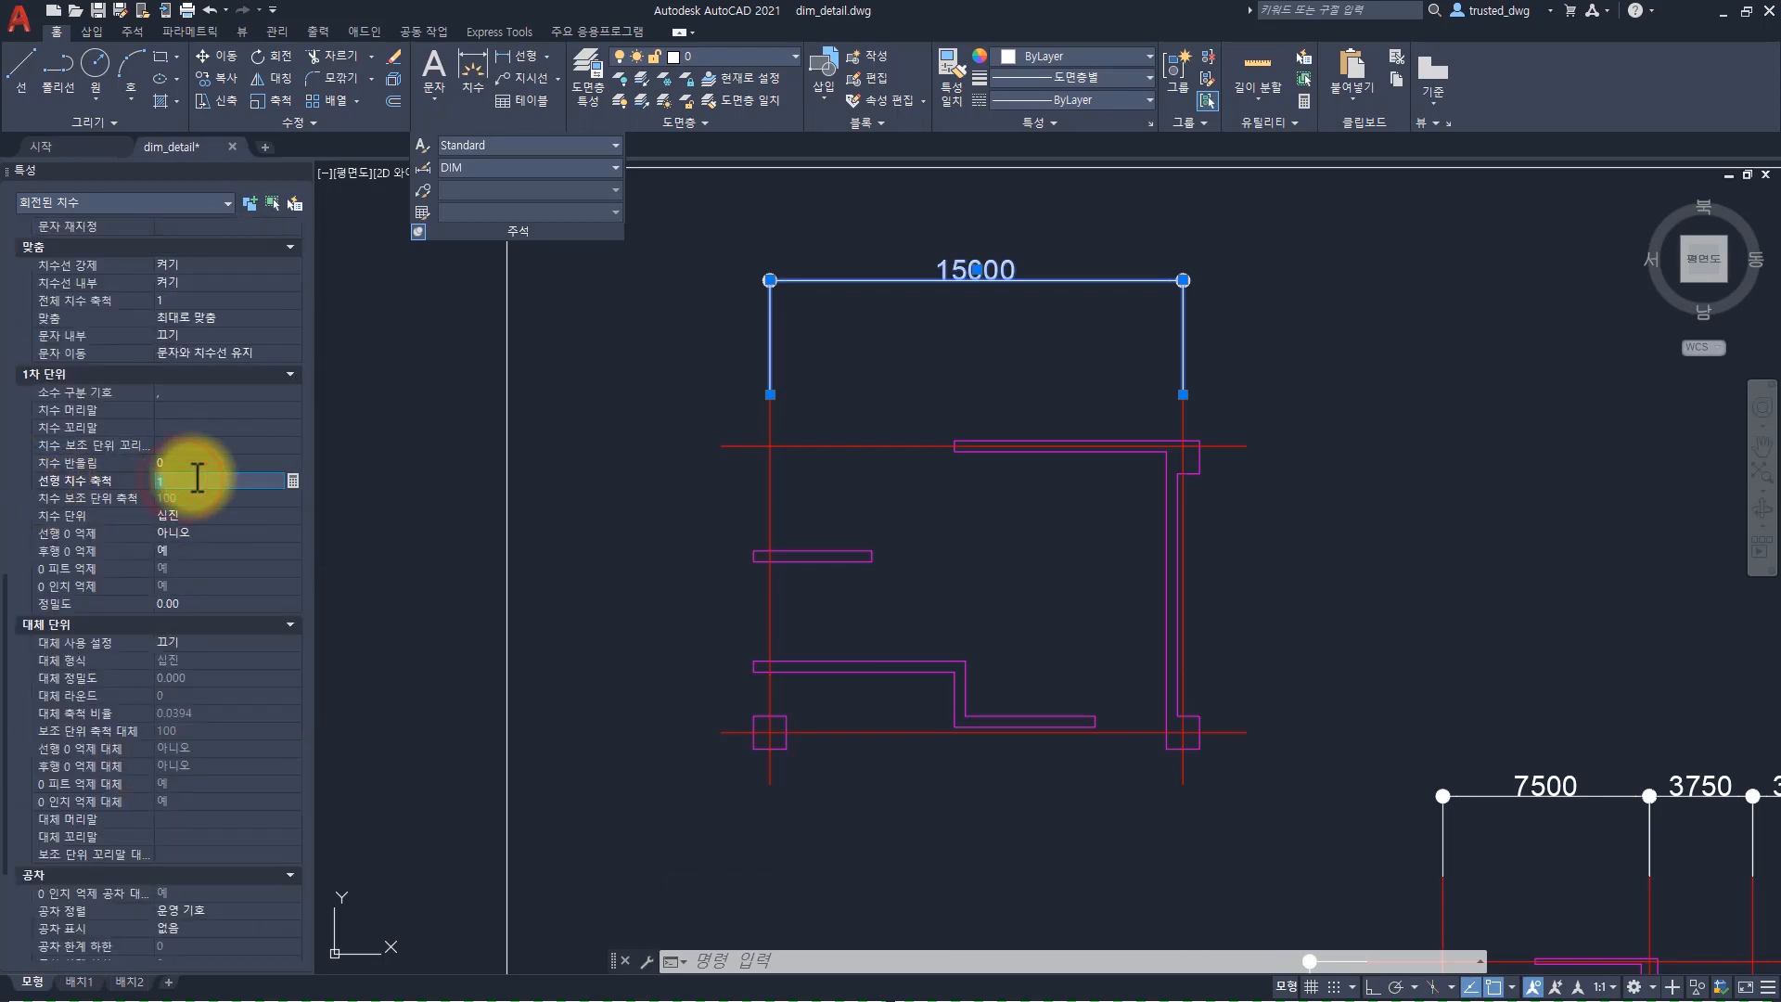
type("0.5")
key("Return")
key("Escape")
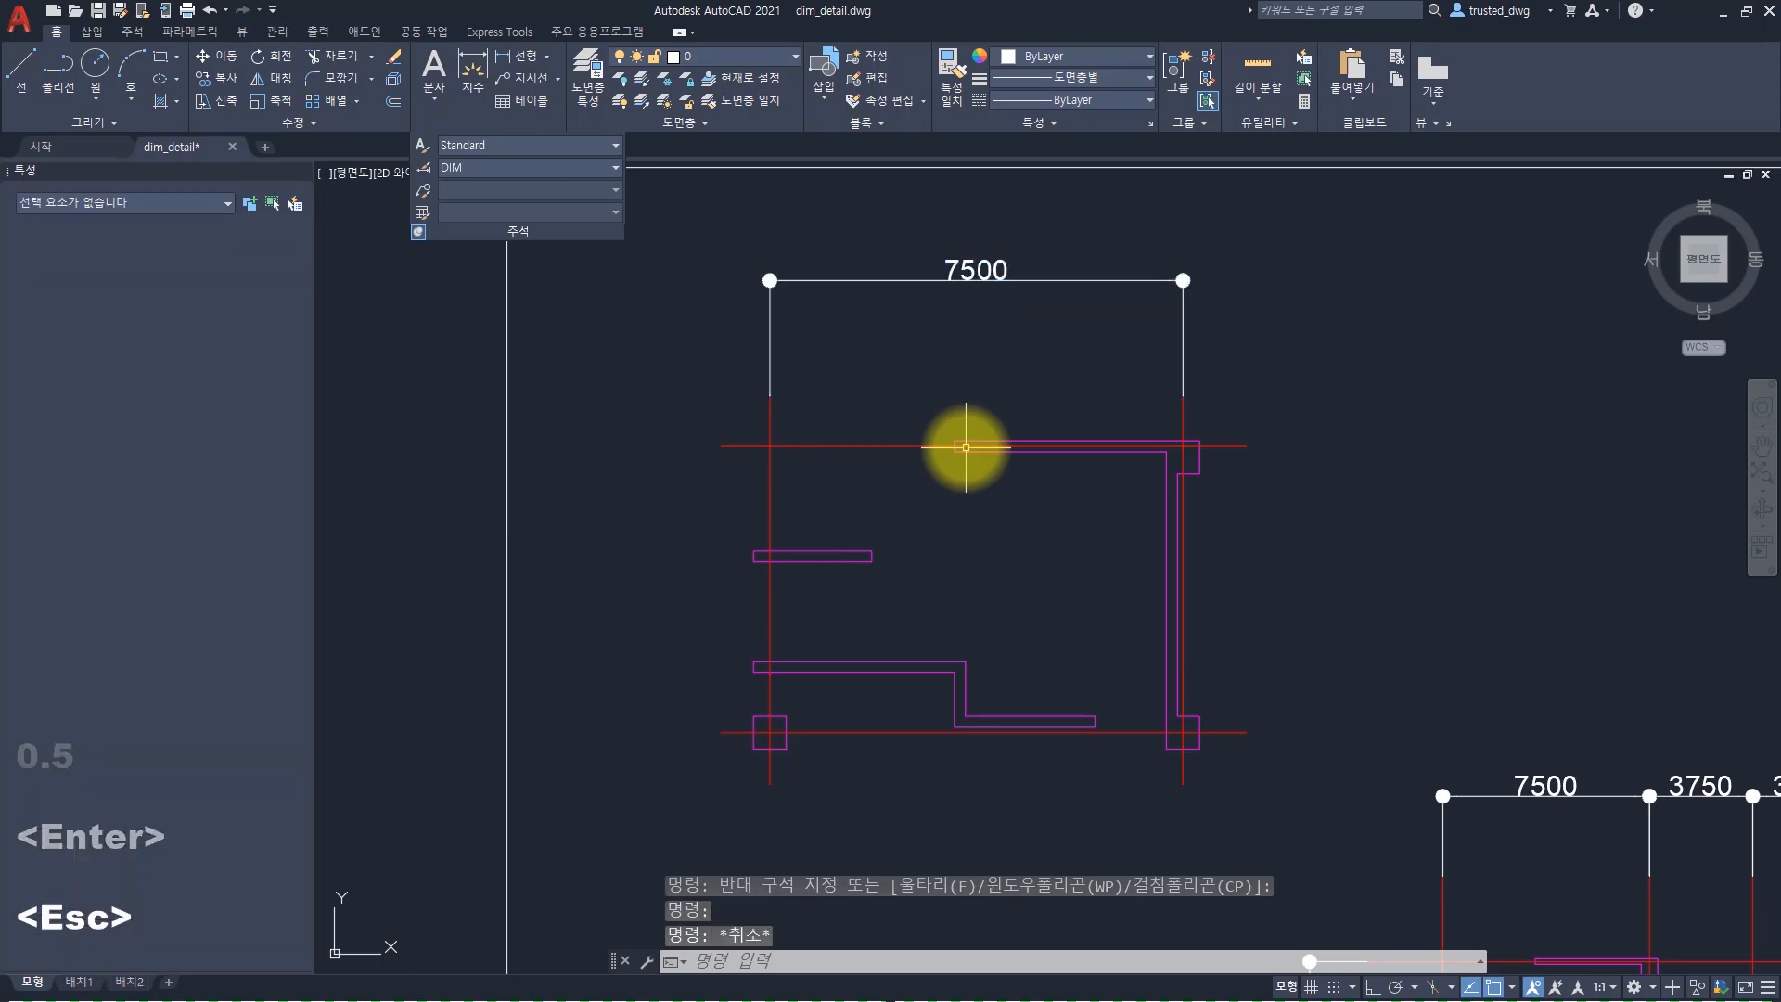
key("Escape")
key("Escape")
Open the DIM x2 dimension style for modification and examine the measurement scale factor in its primary units
type("d")
key("space")
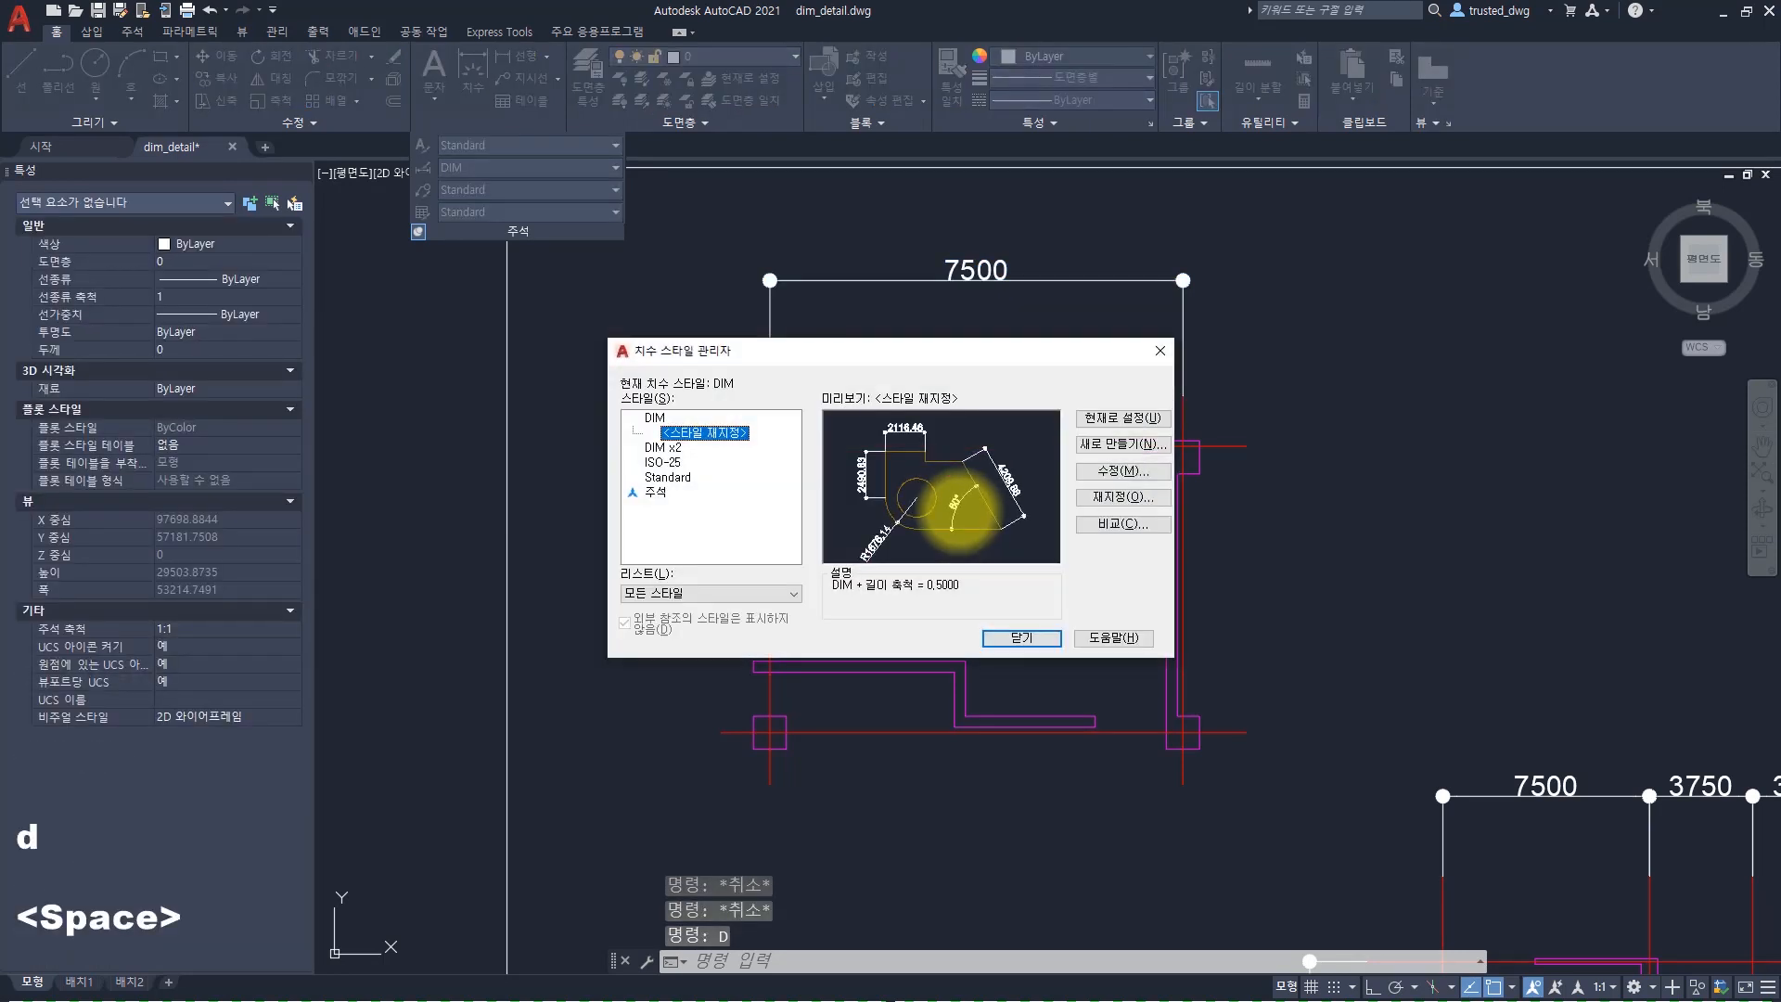
left_click(663, 448)
left_click(1115, 470)
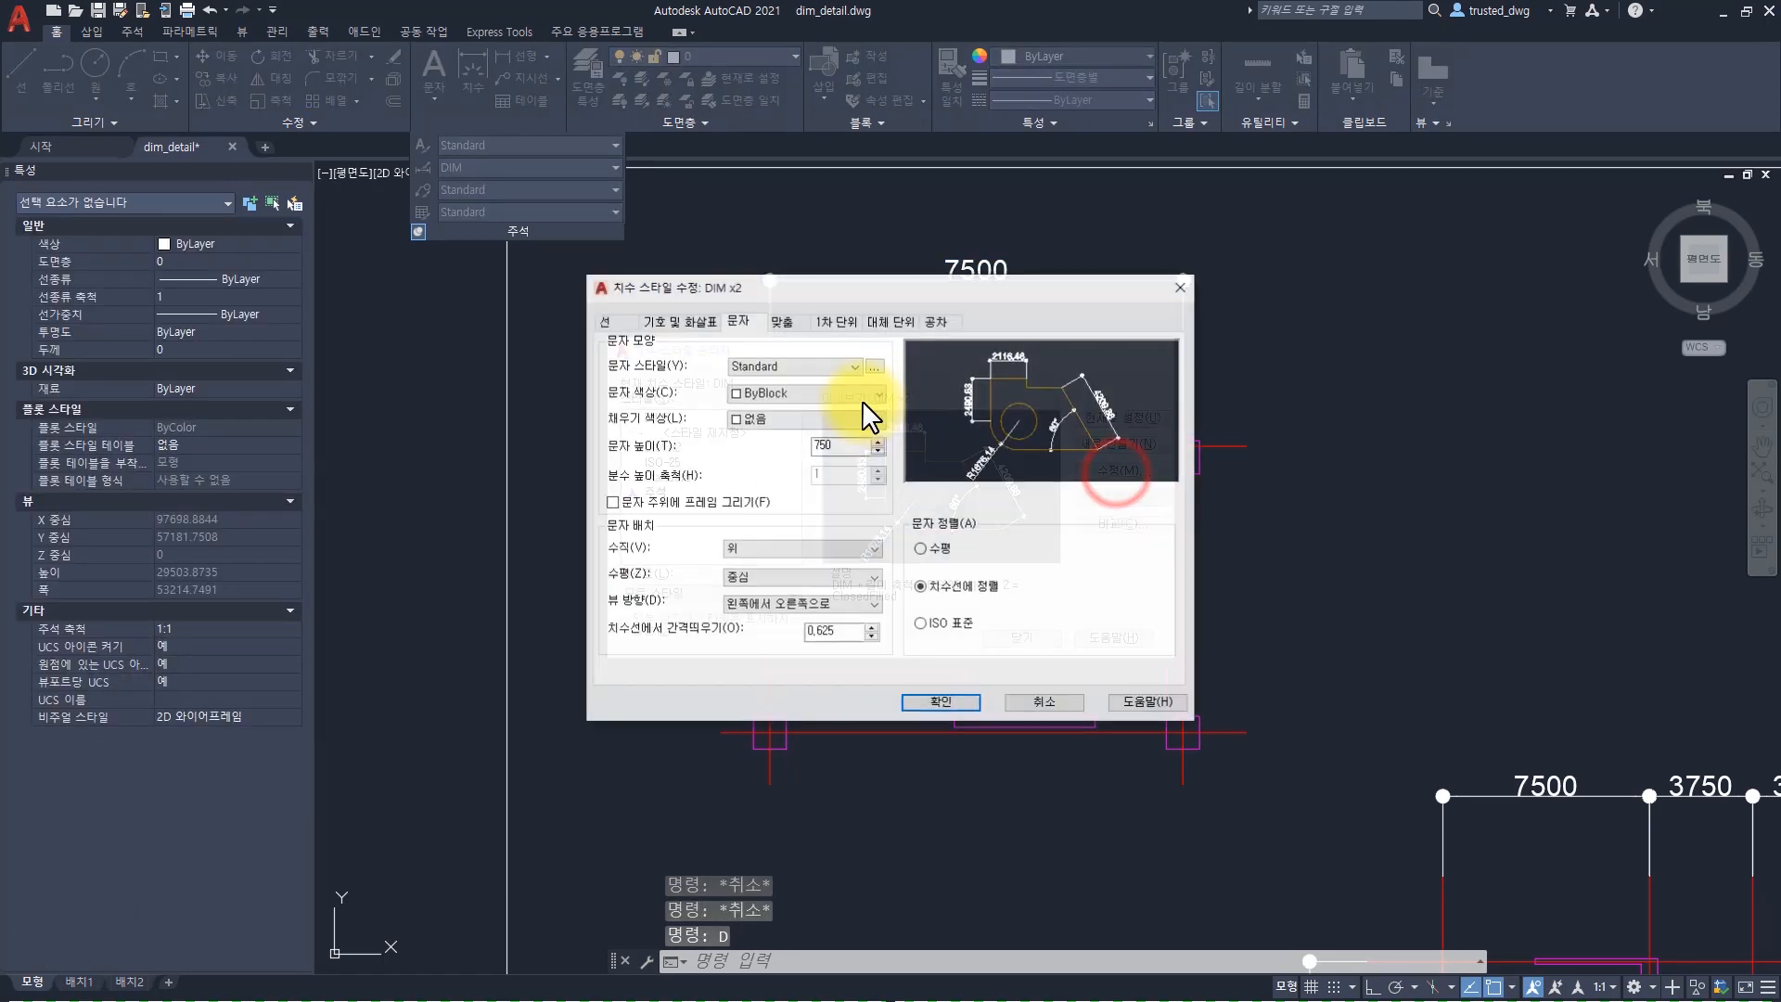
left_click(832, 320)
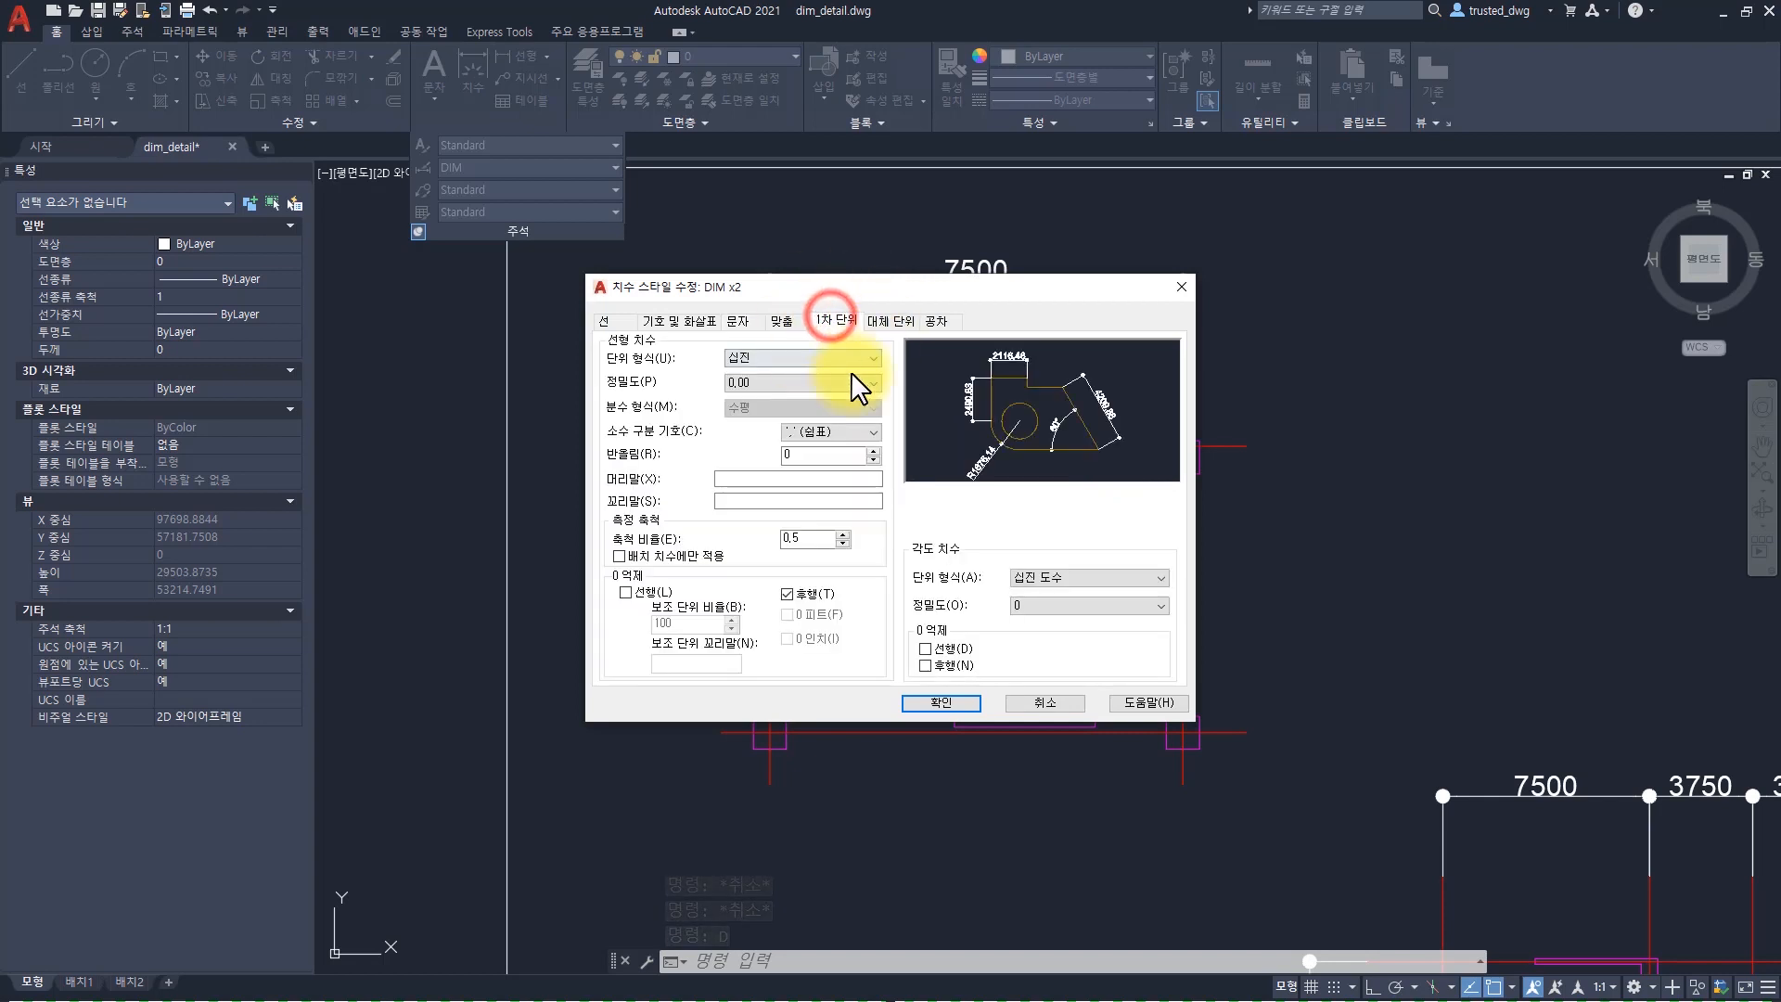
mouse_move(830, 538)
left_mouse_down()
mouse_move(677, 545)
mouse_move(894, 564)
mouse_move(906, 597)
left_mouse_up()
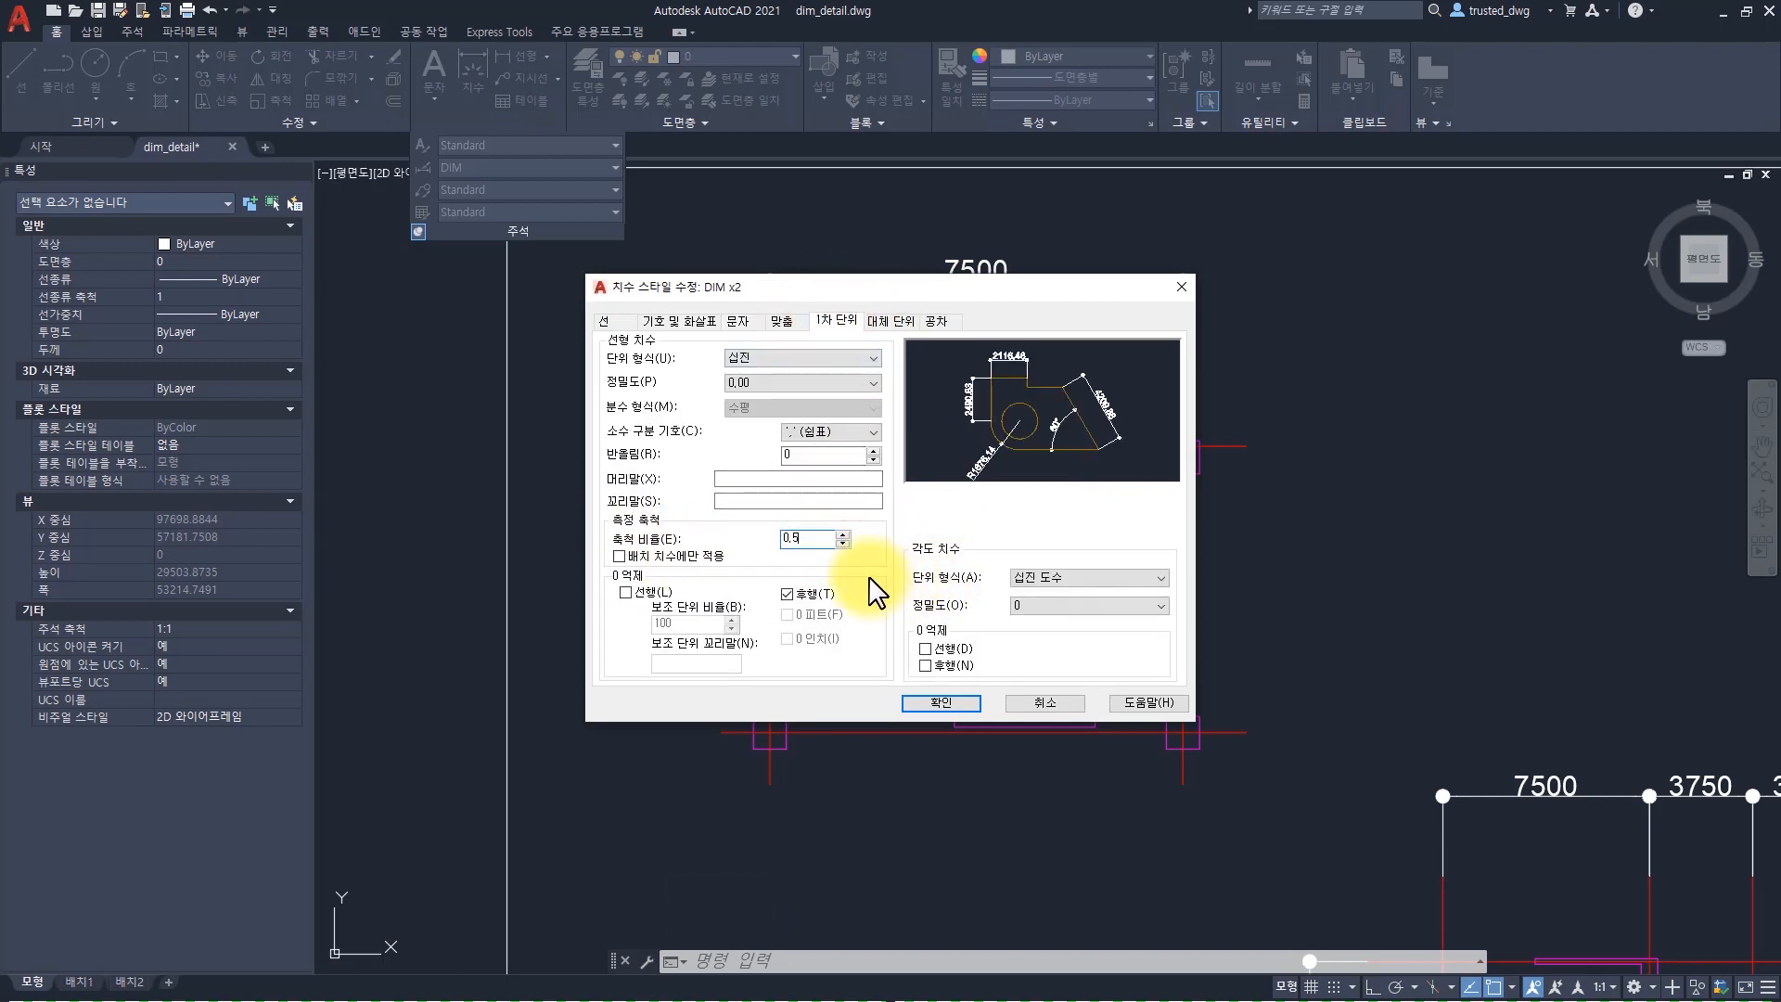
left_click(809, 536)
left_click_drag(952, 286, 956, 334)
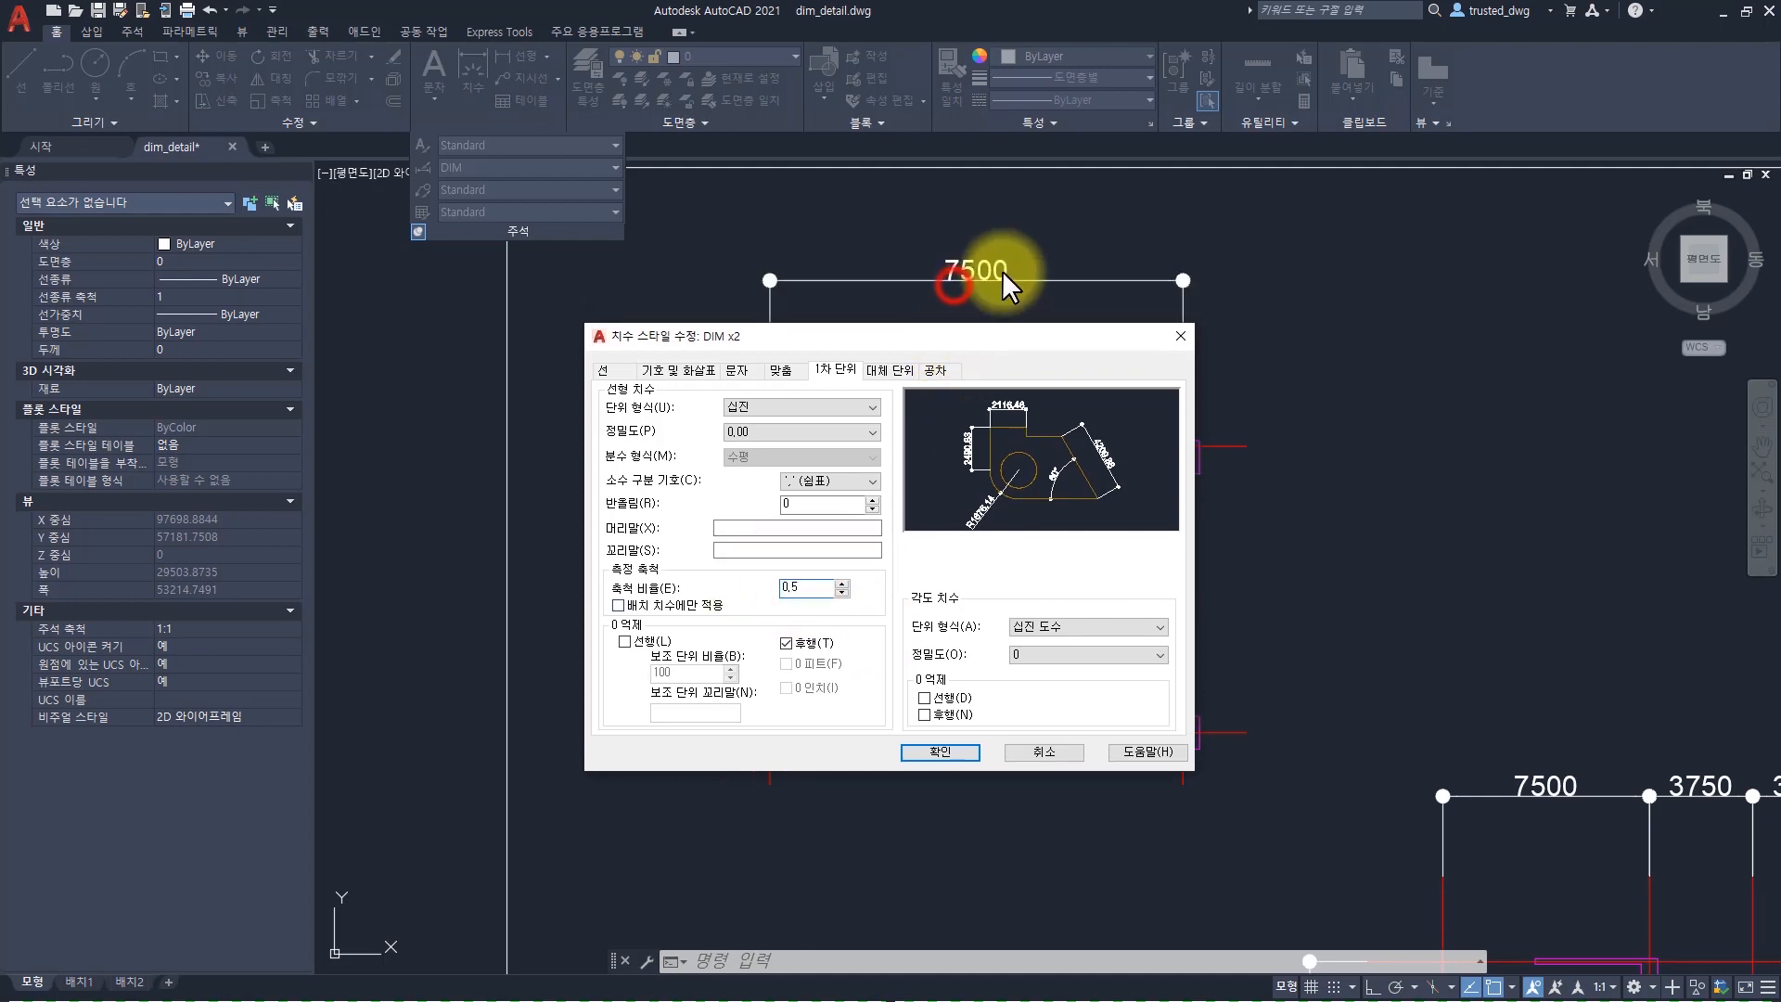
left_click(805, 587)
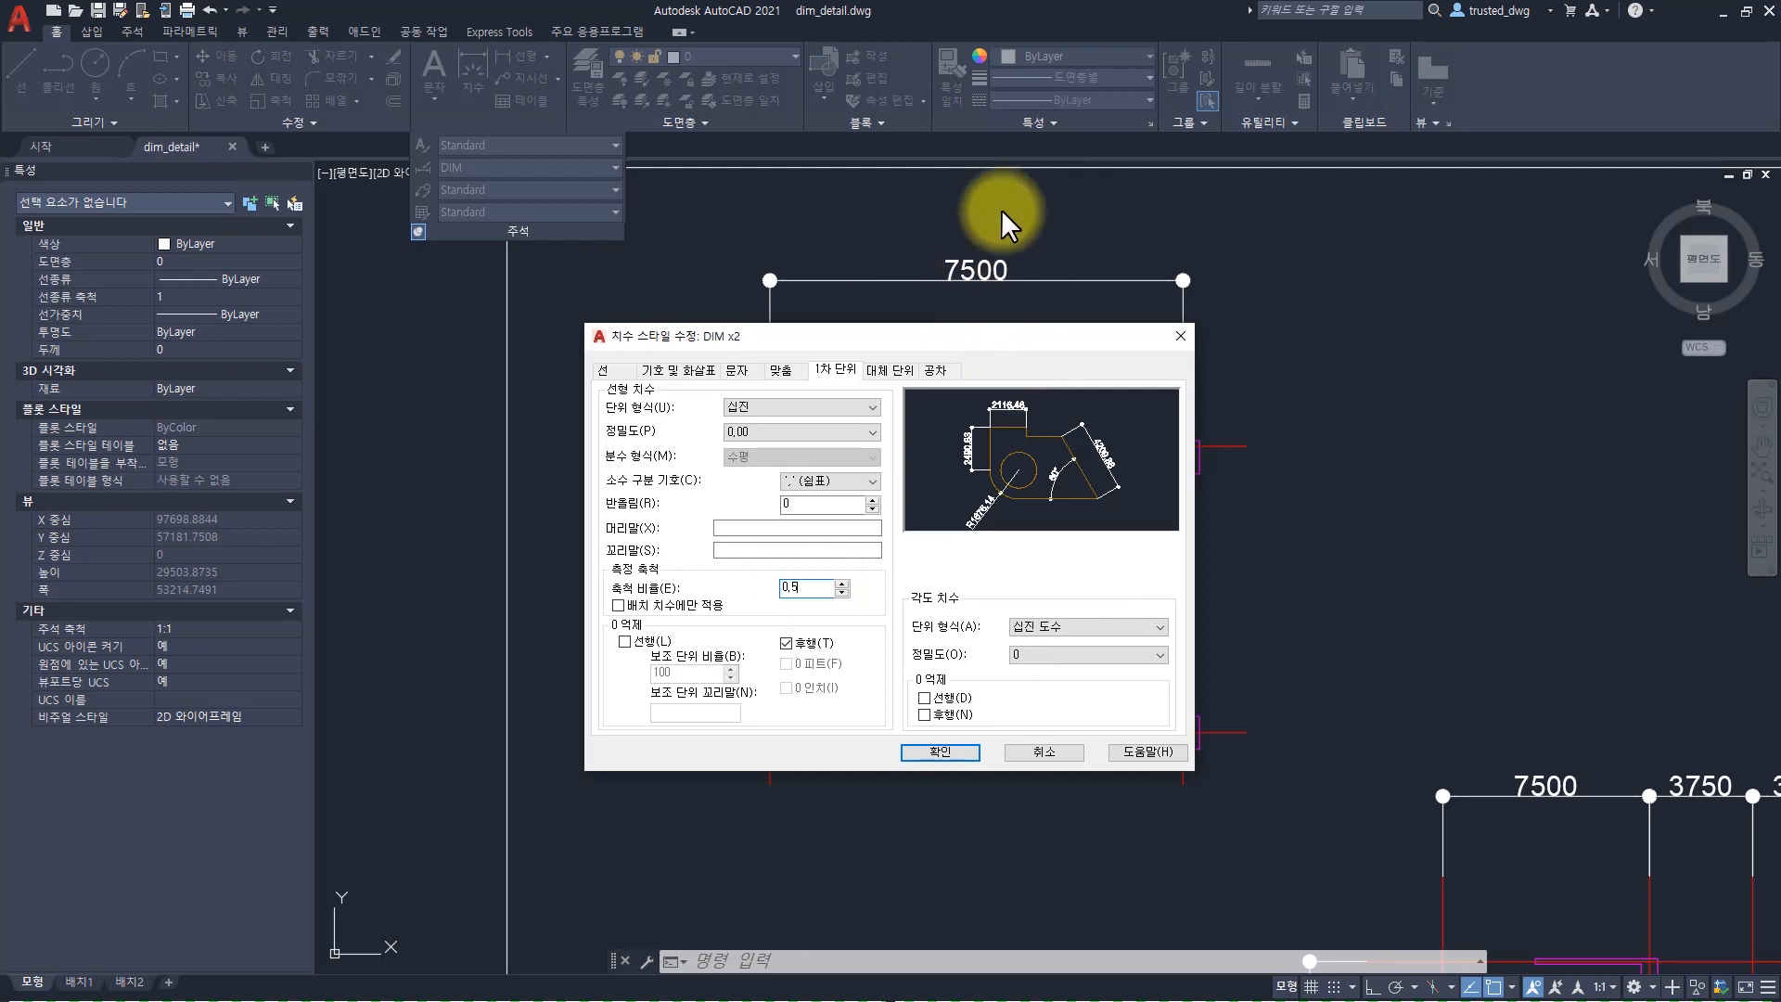